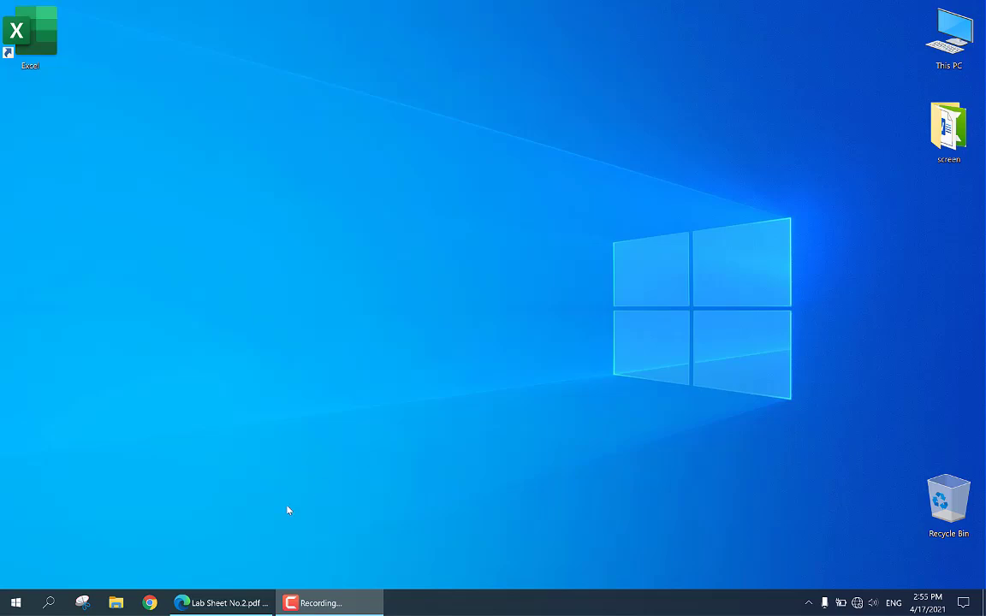
- Restore the Lab Sheet No.2.pdf window from the taskbar to show the Accounting Department table
{"action": "left_click", "coordinate": [218, 603]}
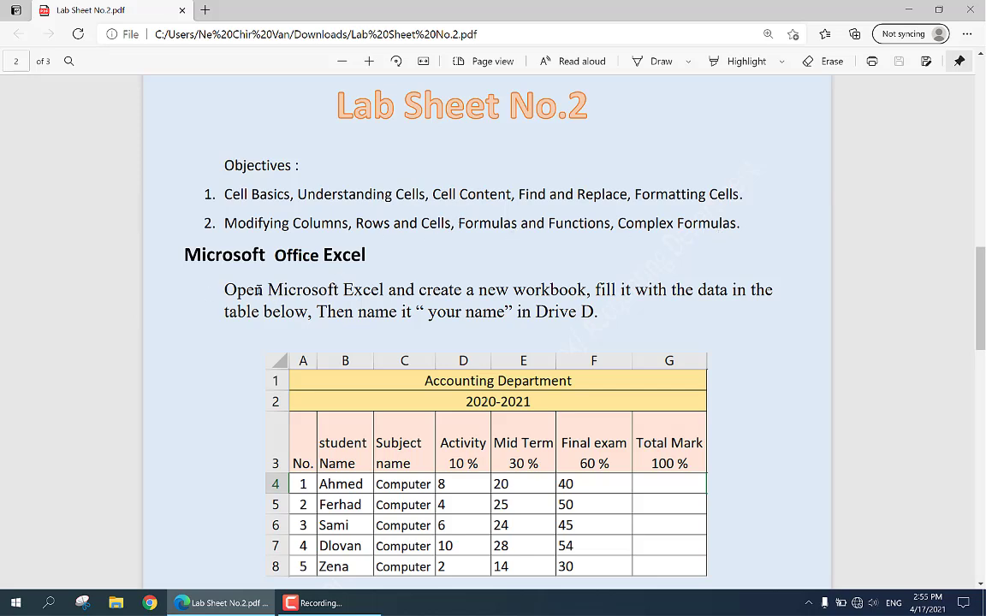
- Scroll the PDF to the Creating Equations instructions, then minimize the Edge window
{"action": "left_click", "coordinate": [981, 585]}
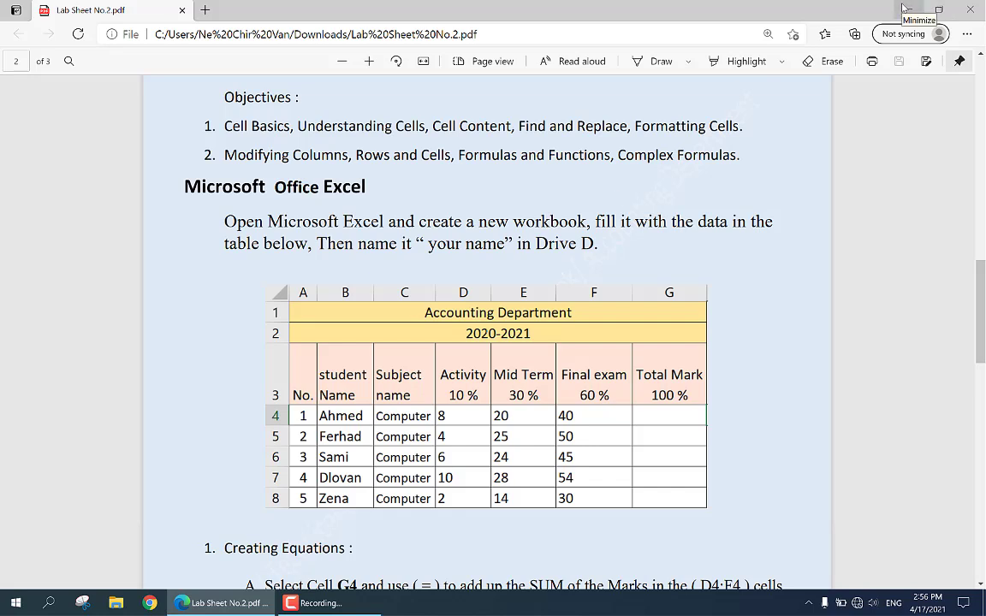
{"action": "left_click", "coordinate": [905, 9]}
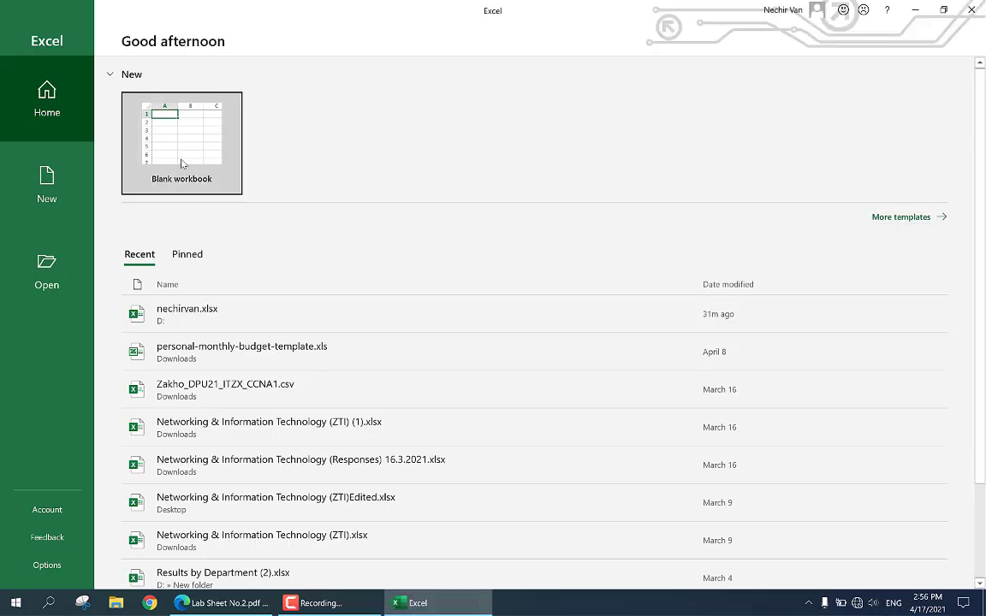
- Create a blank workbook zoomed to 170%, then return to the lab sheet PDF
{"action": "left_click", "coordinate": [184, 162]}
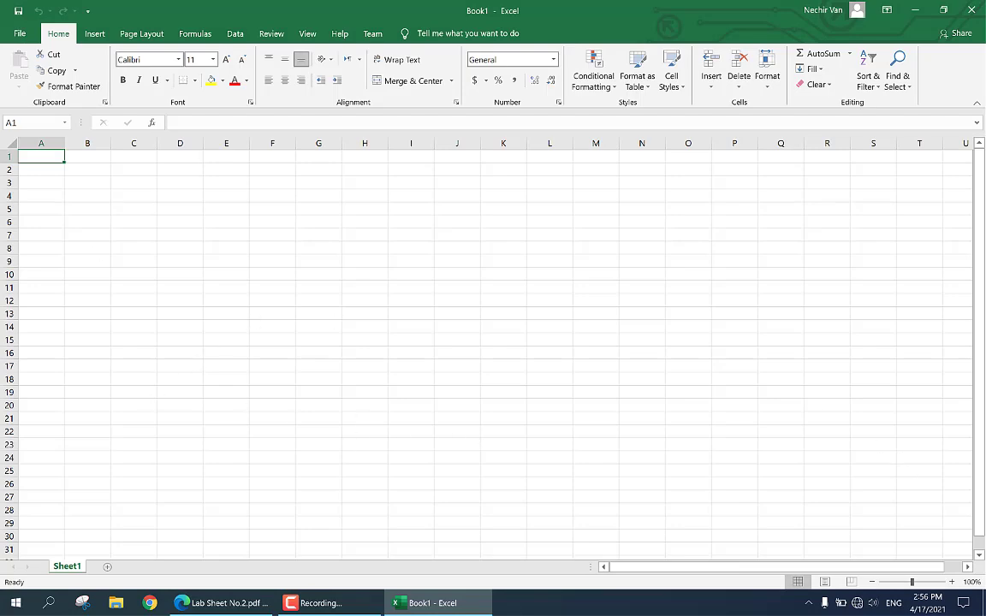
{"action": "double_click", "coordinate": [952, 582]}
{"action": "left_click", "coordinate": [952, 582]}
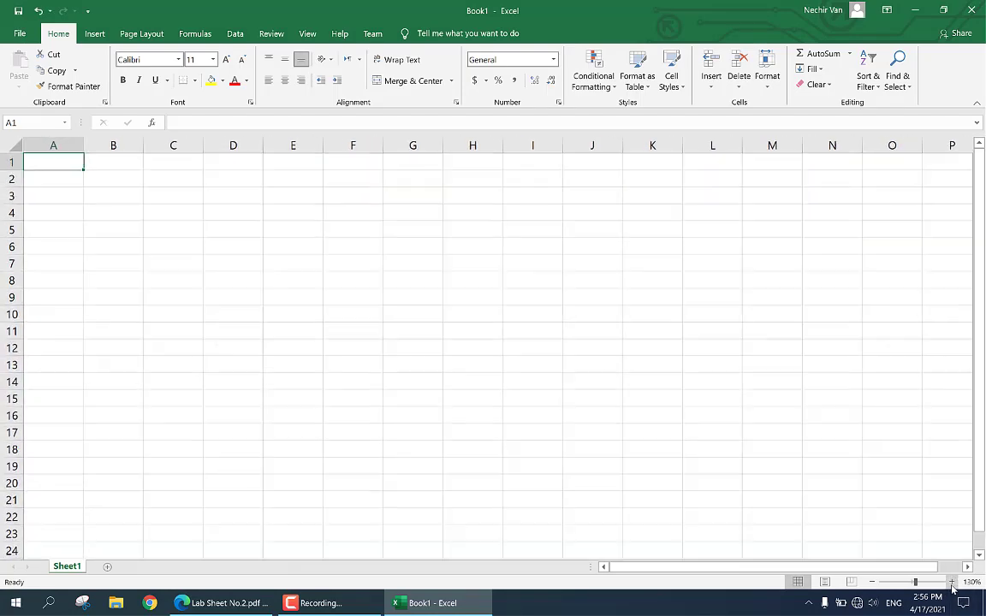
{"action": "left_click", "coordinate": [952, 582]}
{"action": "double_click", "coordinate": [952, 583]}
{"action": "left_click", "coordinate": [951, 582]}
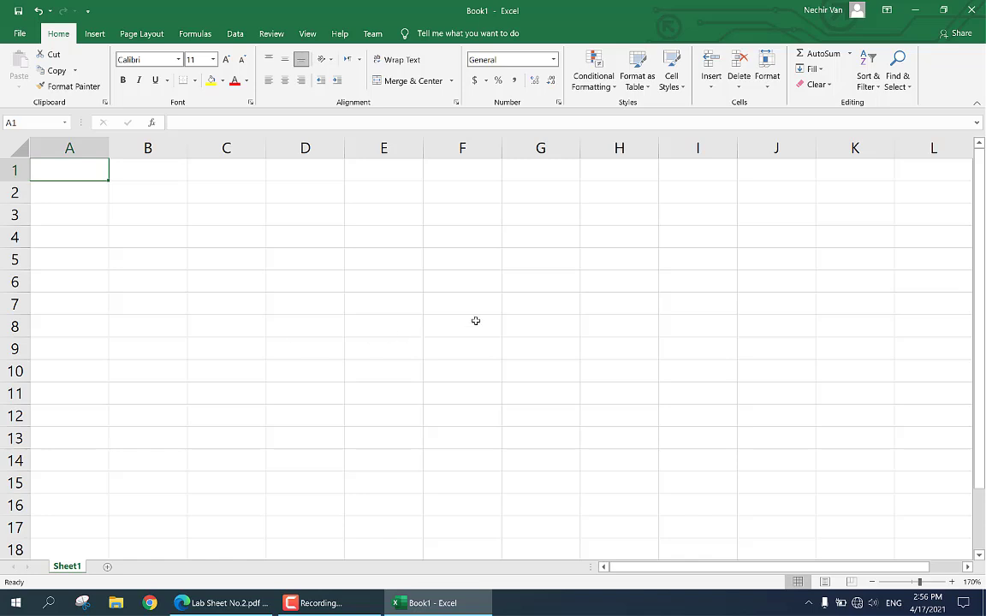
{"action": "left_click", "coordinate": [223, 602]}
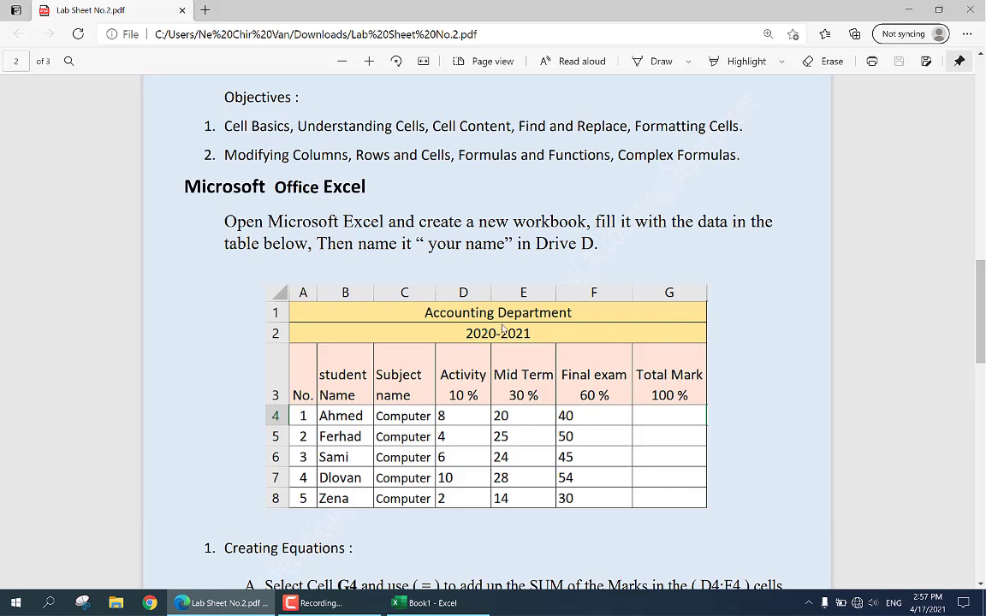
- Enter the title 'Accounting Department' in cell A1 of Book1
{"action": "left_click", "coordinate": [426, 603]}
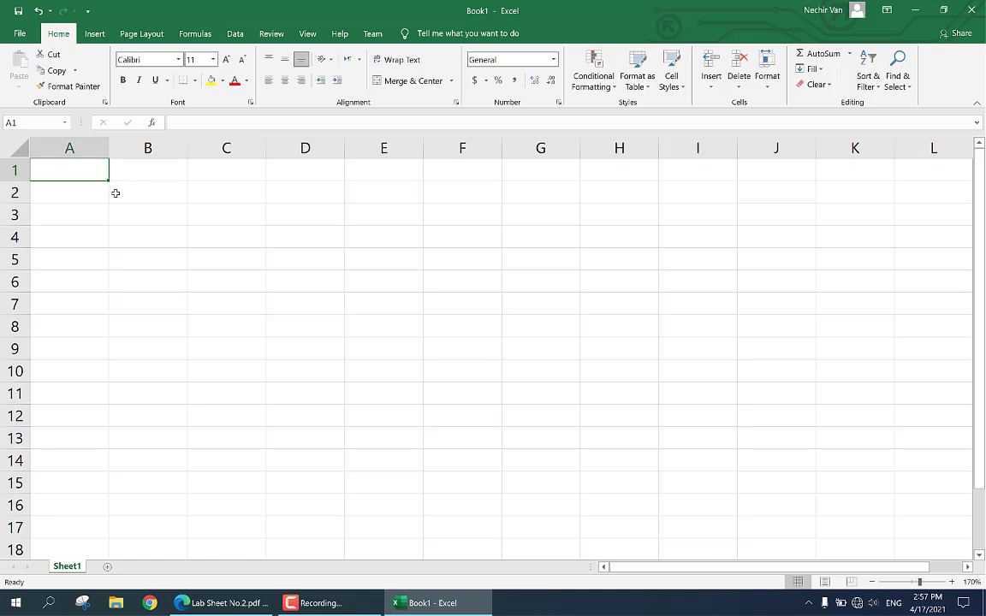
{"action": "type", "text": "A"}
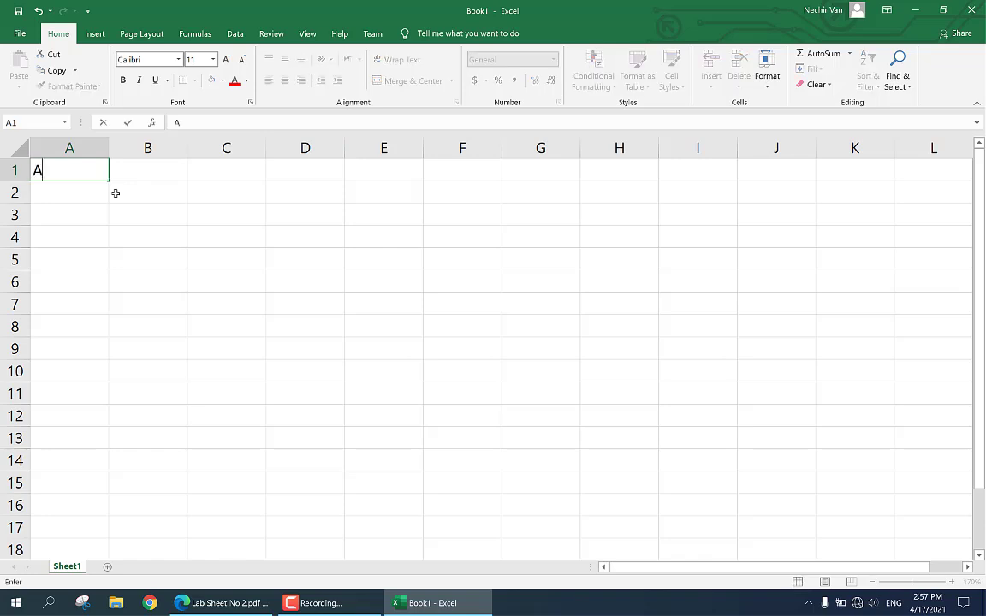
{"action": "type", "text": "ccoun"}
{"action": "type", "text": "ting "}
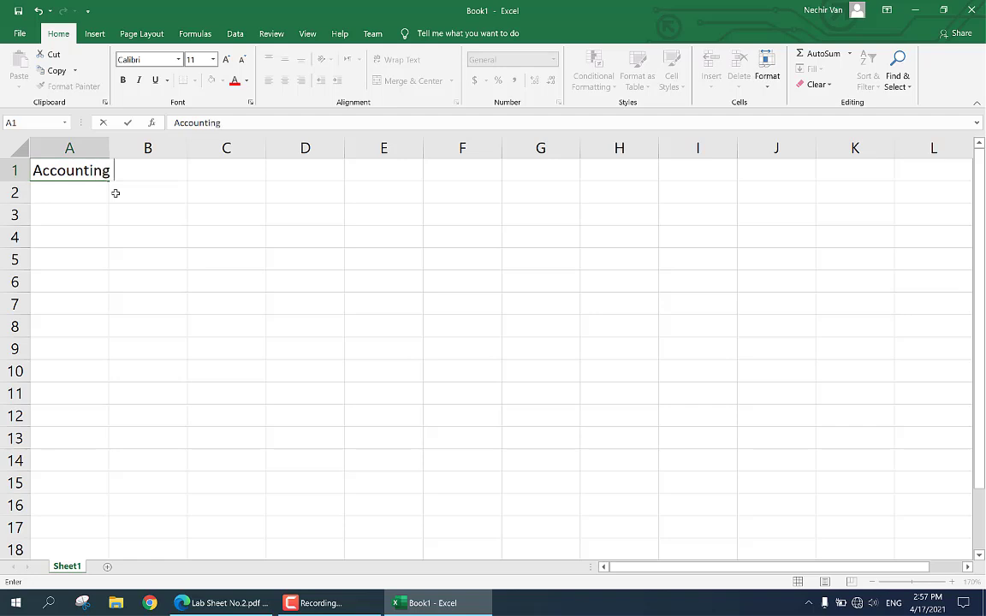
{"action": "type", "text": "Dep"}
{"action": "type", "text": "artmen"}
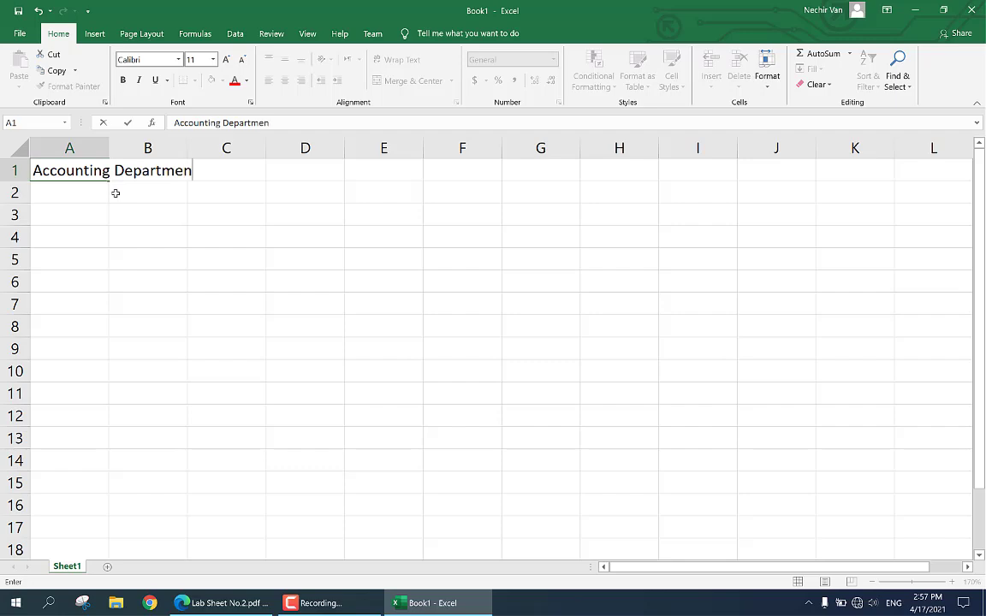
{"action": "type", "text": "t"}
{"action": "left_click", "coordinate": [161, 194]}
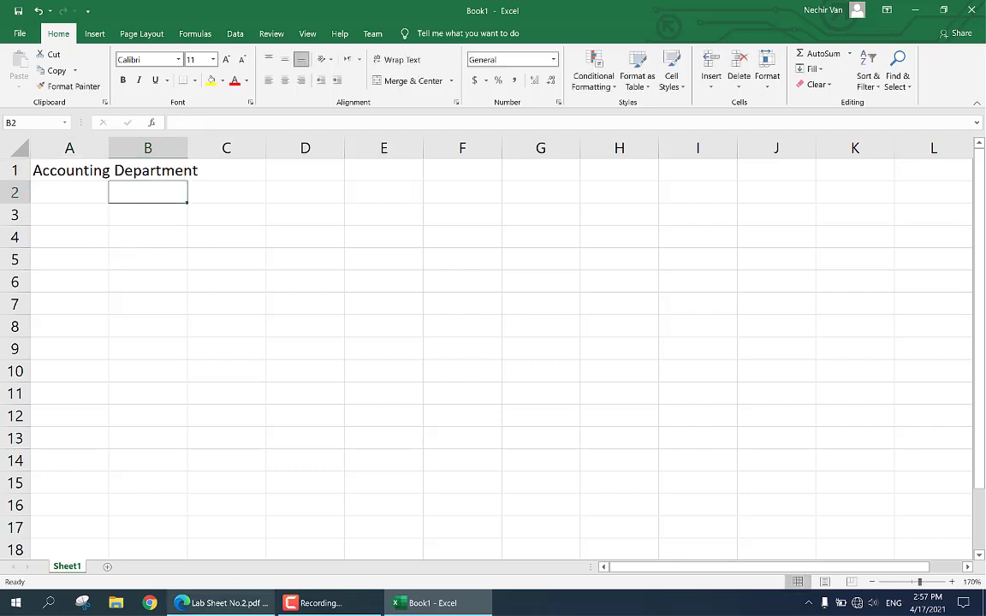
{"action": "left_click", "coordinate": [222, 603]}
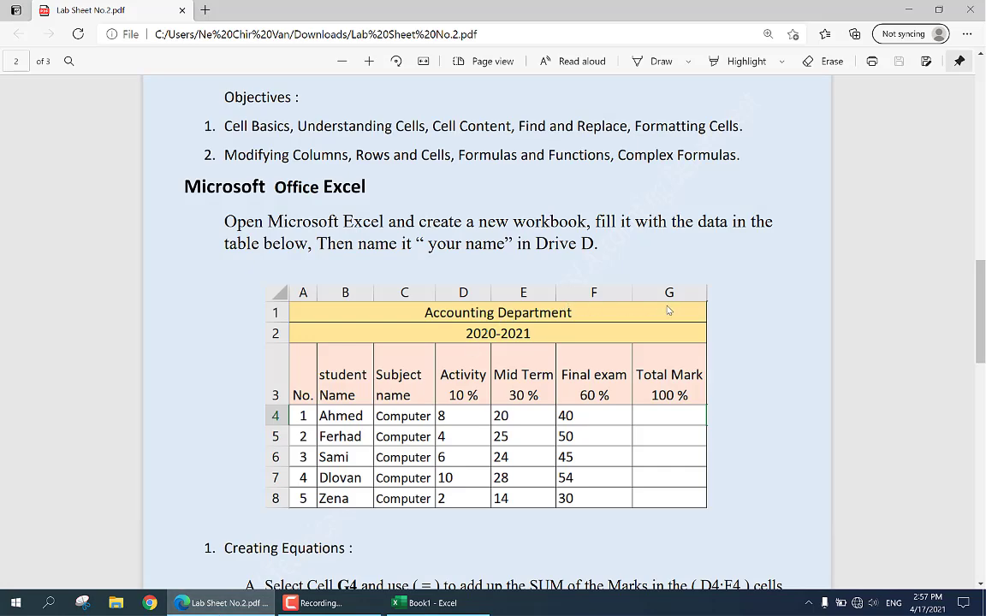
{"action": "left_click", "coordinate": [425, 603]}
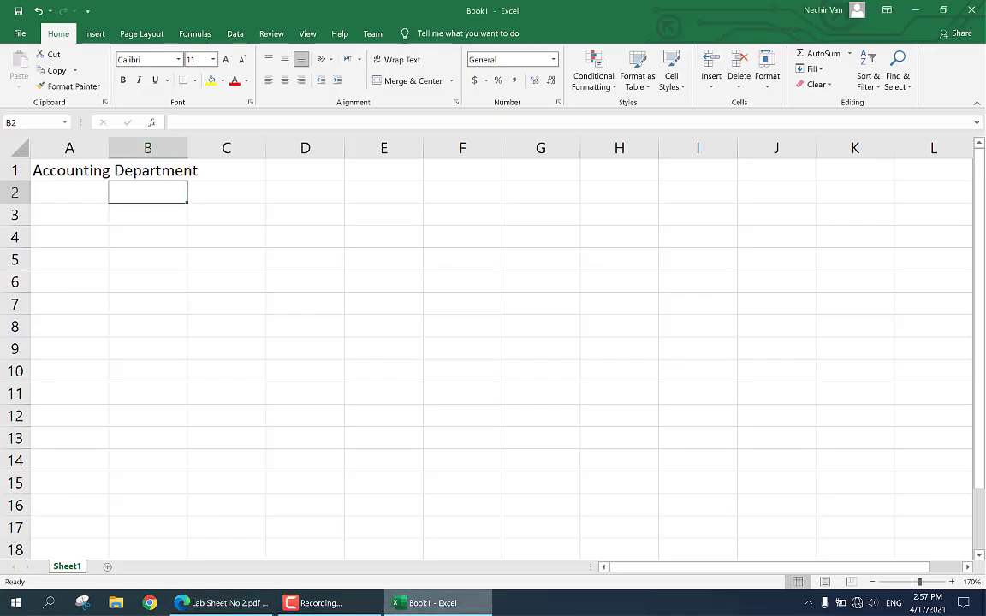
- Merge & Center the title over A1:G1, and enter '2020-2021' merged across A2:G2
{"action": "left_click_drag", "start_coordinate": [47, 168], "coordinate": [505, 170]}
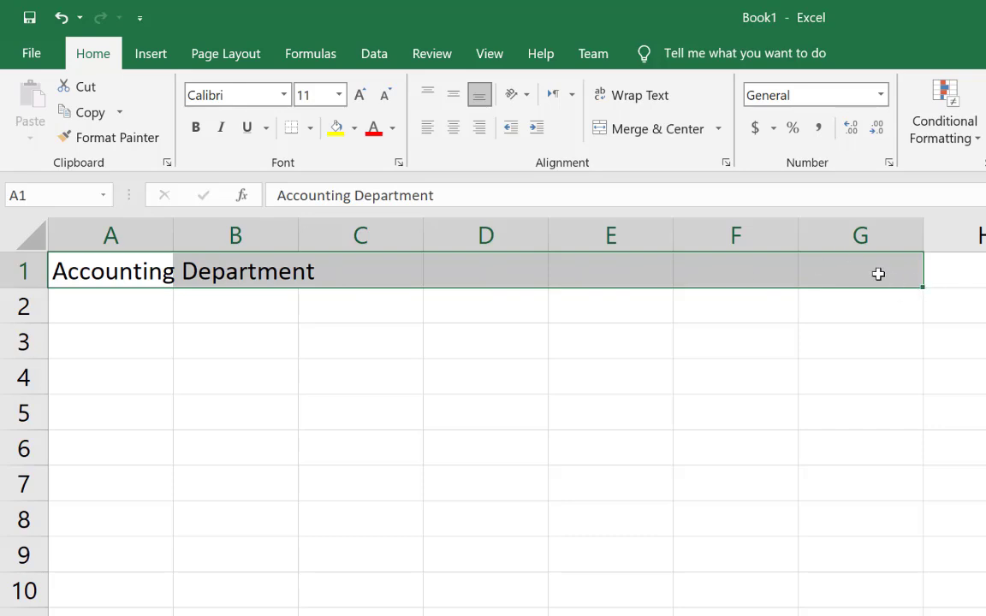
{"action": "left_click", "coordinate": [651, 130]}
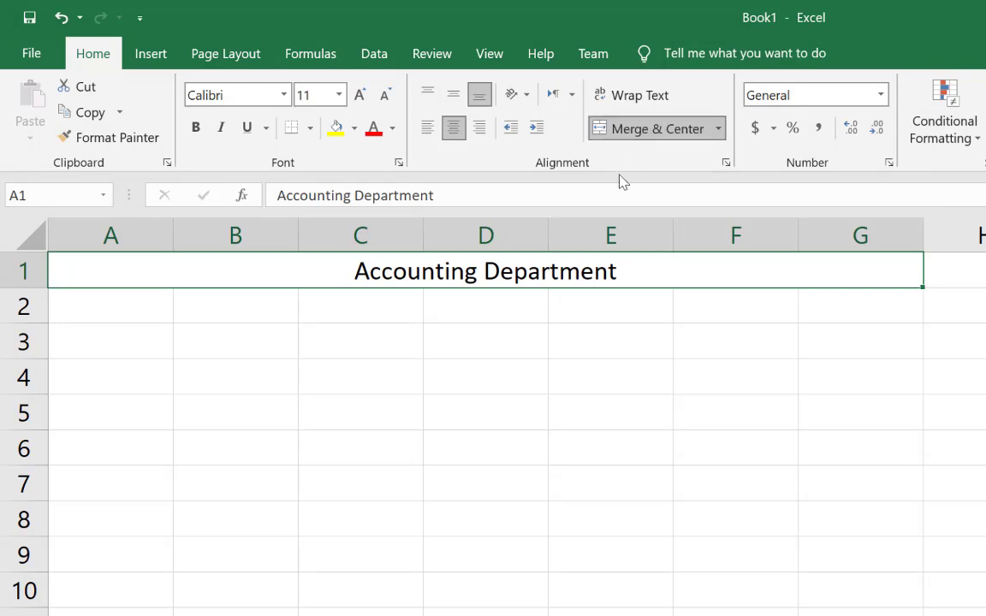
{"action": "left_click", "coordinate": [117, 309]}
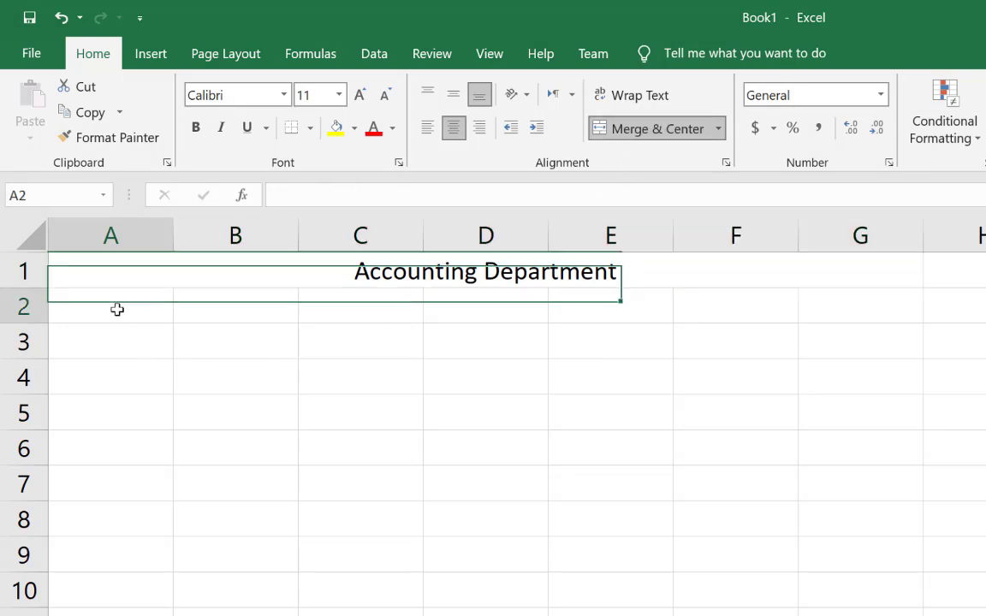
{"action": "type", "text": "20"}
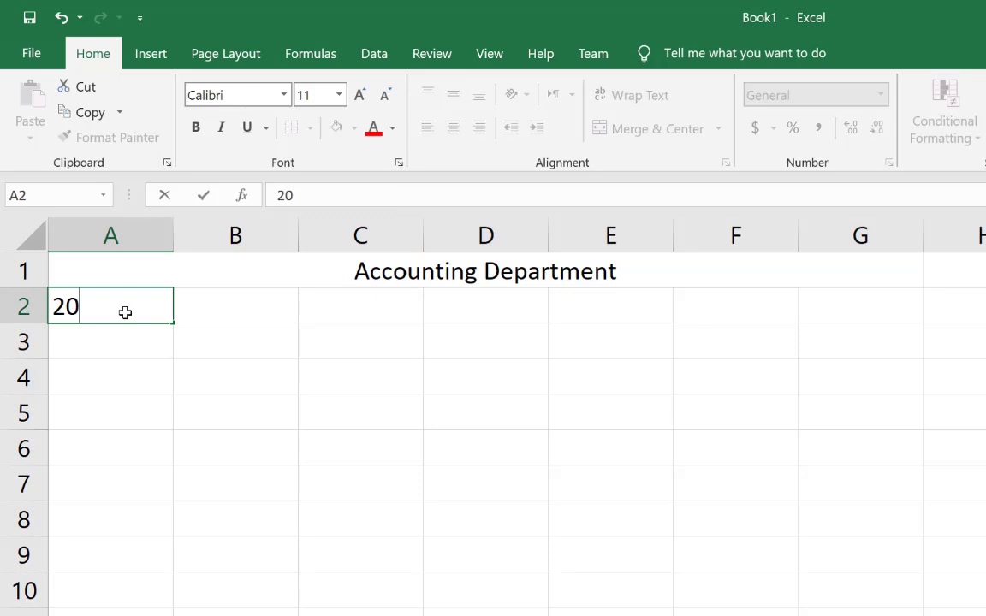
{"action": "type", "text": "20-2"}
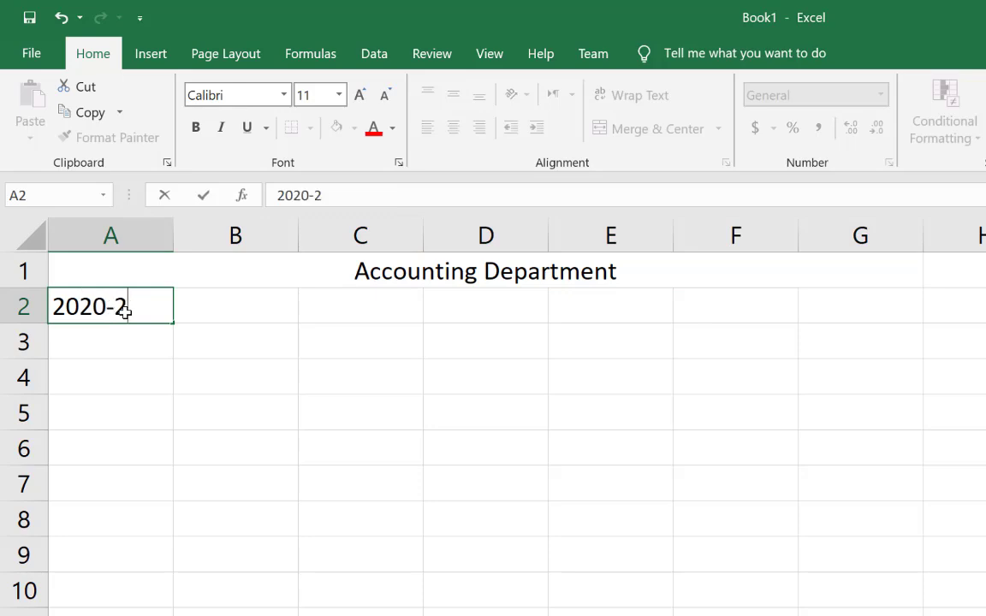
{"action": "type", "text": "021"}
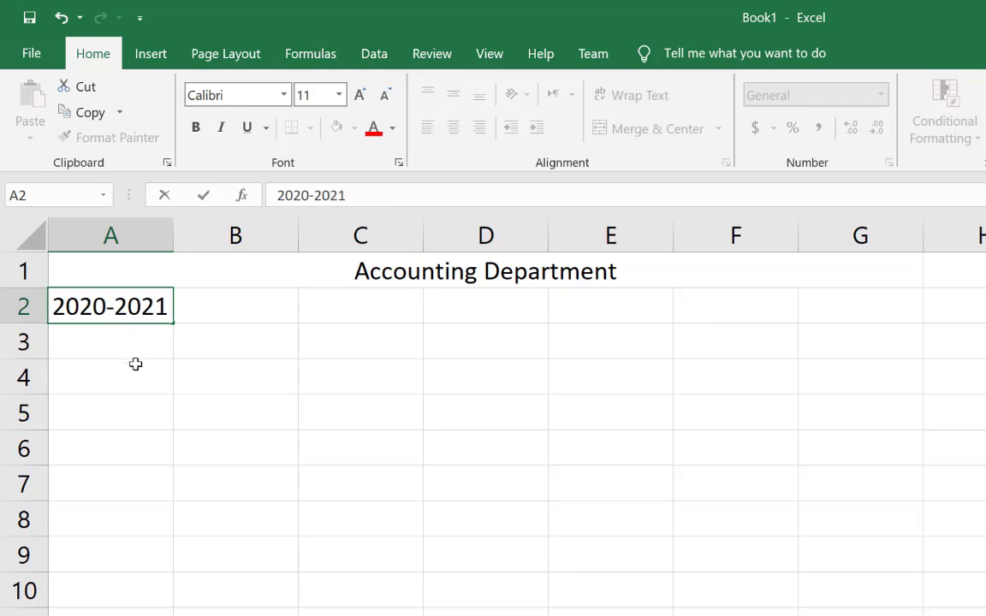
{"action": "left_click", "coordinate": [132, 350]}
{"action": "left_click_drag", "start_coordinate": [99, 308], "coordinate": [774, 306]}
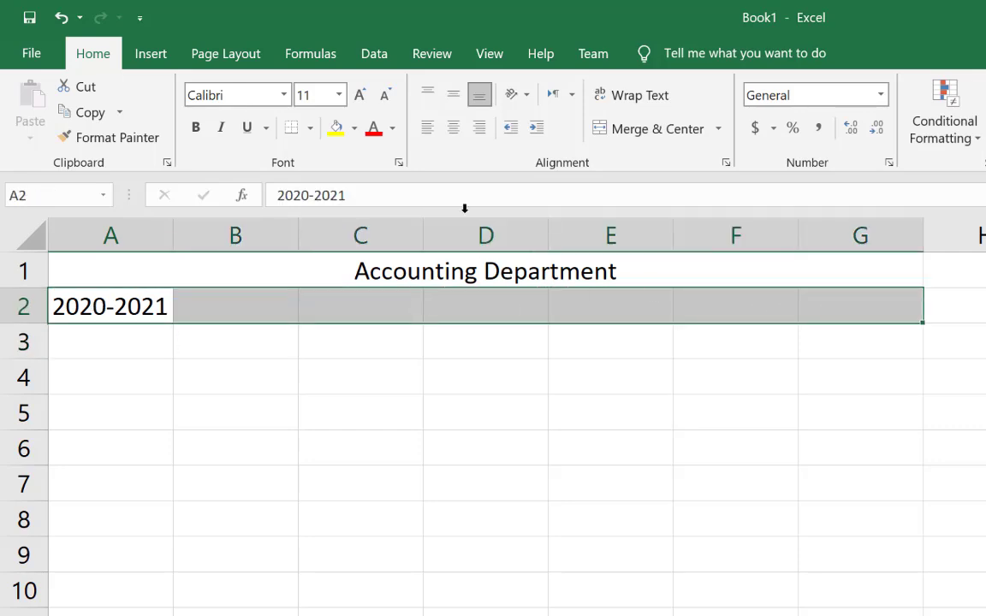
{"action": "left_click", "coordinate": [651, 130]}
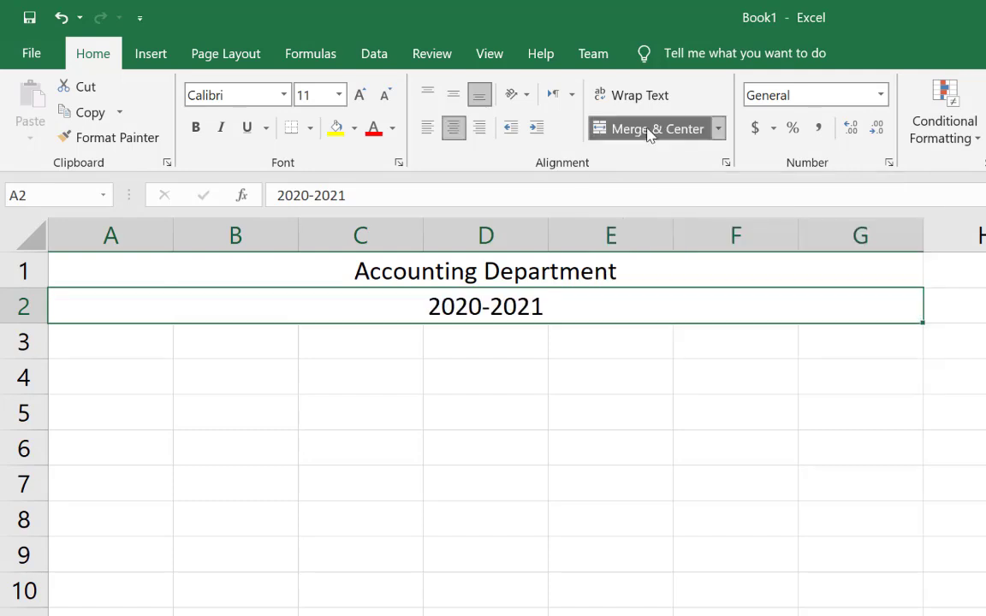
{"action": "left_click", "coordinate": [109, 346]}
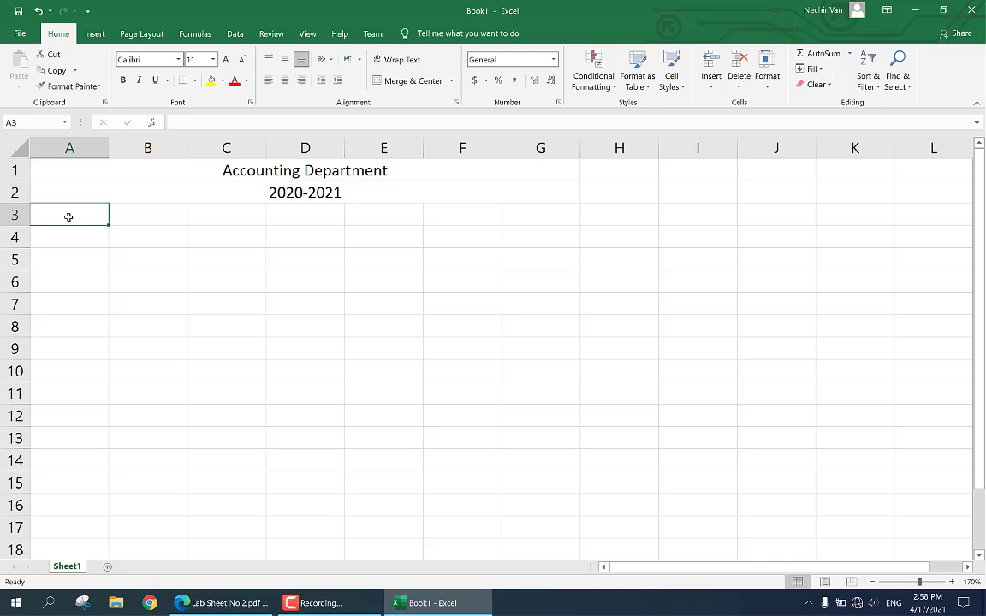
- Enter the headers No., Student Name and Subject name in A3:C3
{"action": "type", "text": "No."}
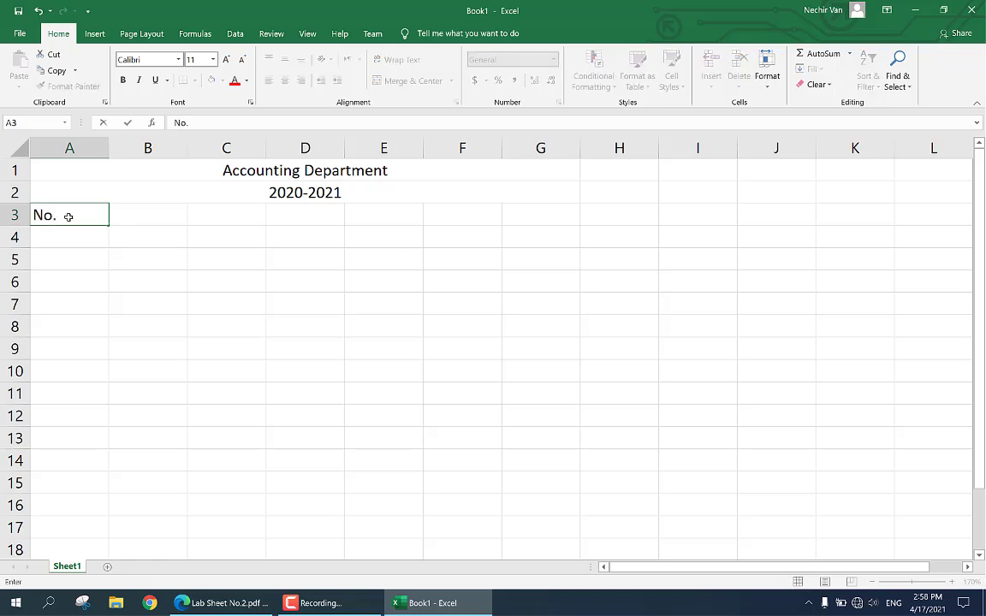
{"action": "key", "text": "Tab"}
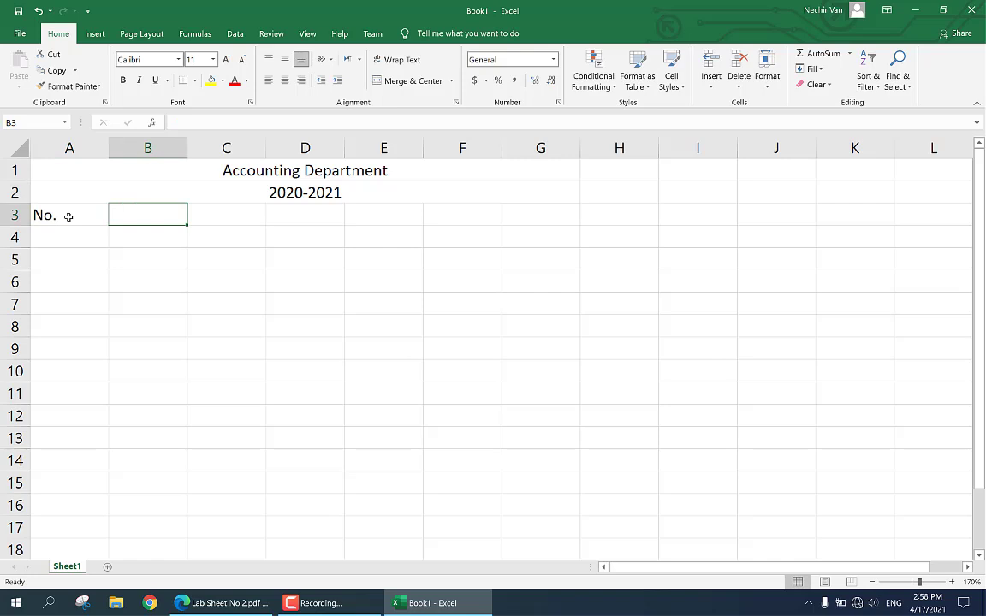
{"action": "type", "text": "St"}
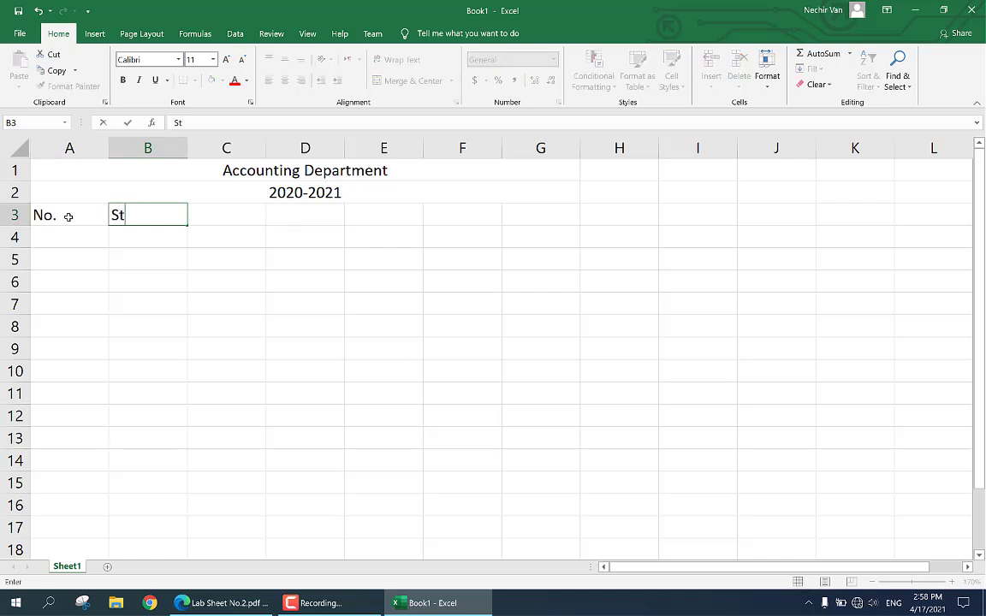
{"action": "type", "text": "udent "}
{"action": "type", "text": "N"}
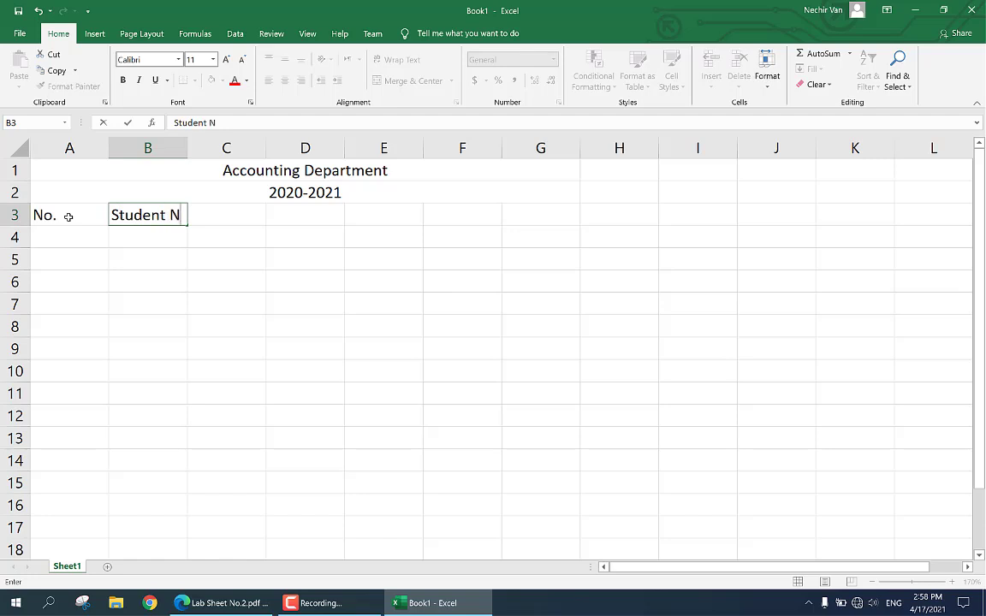
{"action": "type", "text": "ame"}
{"action": "left_click", "coordinate": [266, 220]}
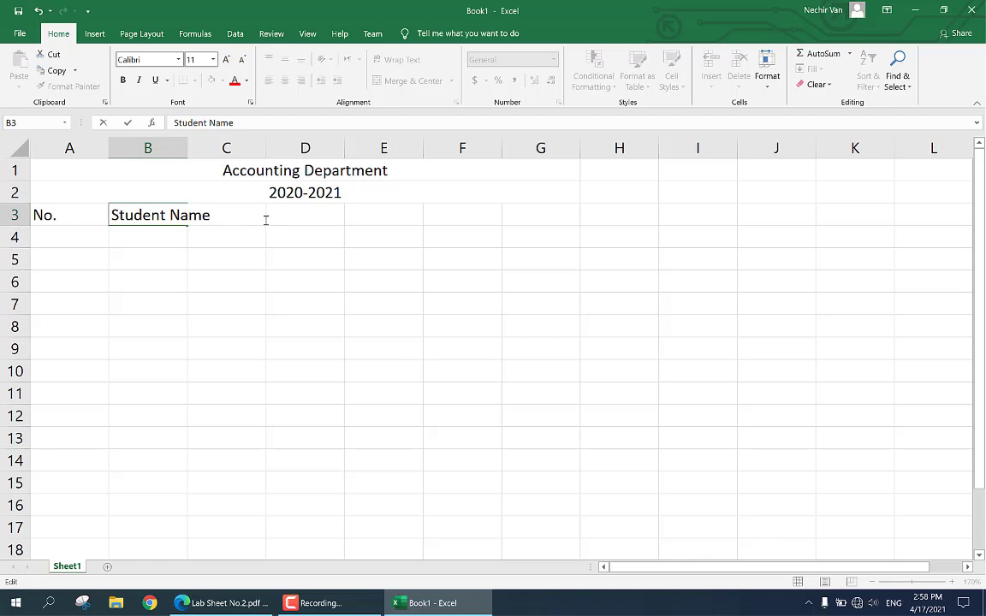
{"action": "key", "text": "Tab"}
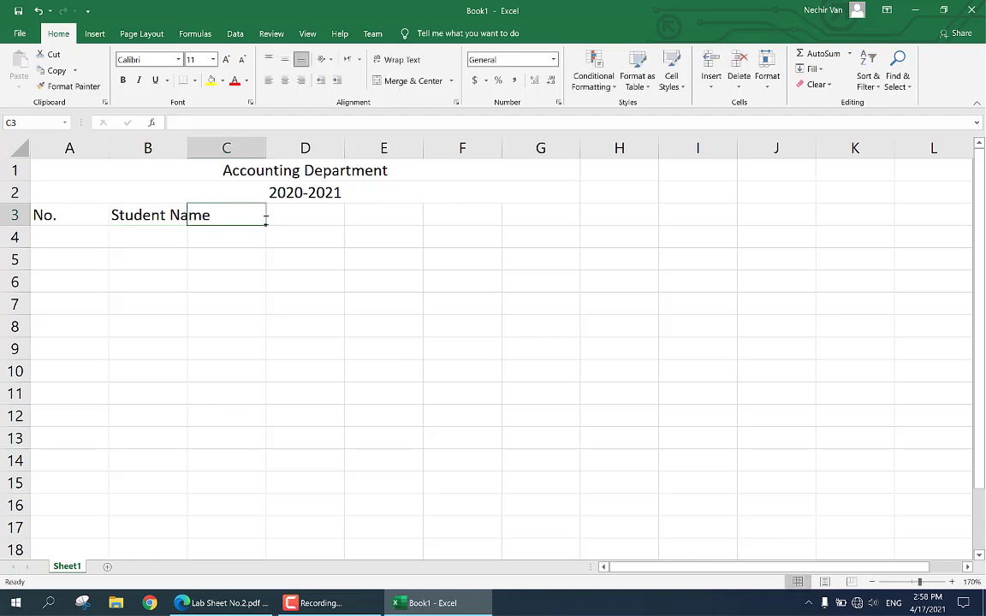
{"action": "type", "text": "Su"}
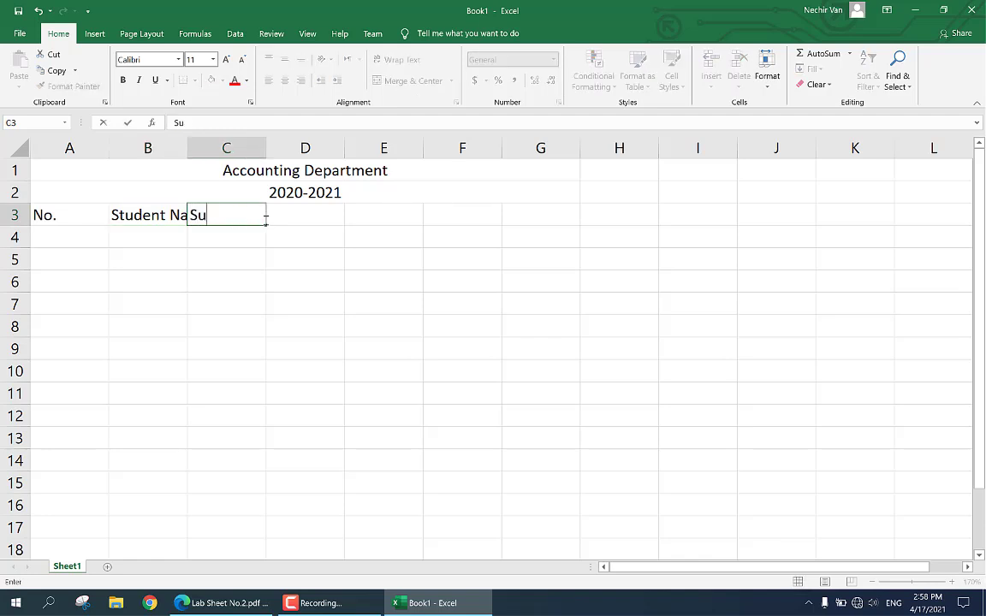
{"action": "type", "text": "bject"}
{"action": "type", "text": " na"}
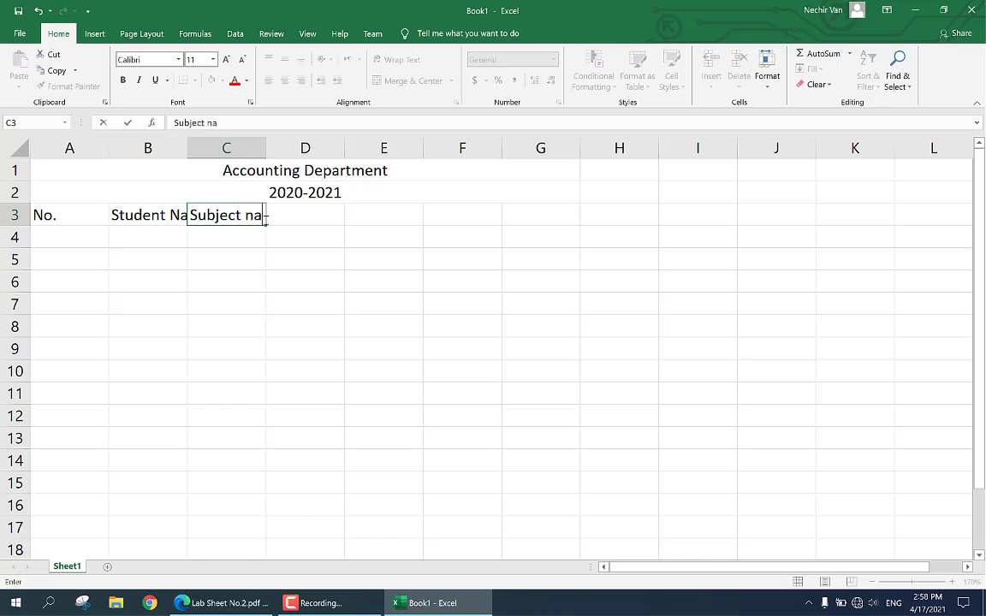
{"action": "type", "text": "me"}
{"action": "key", "text": "Tab"}
- Enter the headers Activity 10%, Mid Term 30 %, Final Exam 60 % and Total Mark 100% in D3:G3
{"action": "type", "text": "A"}
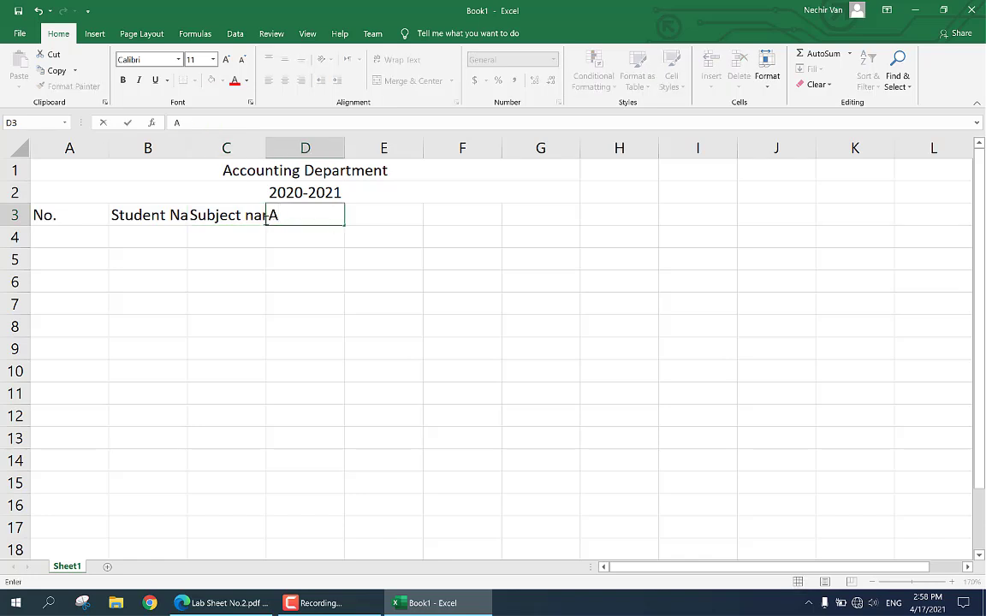
{"action": "type", "text": "ctivi"}
{"action": "type", "text": "ty"}
{"action": "type", "text": " 10"}
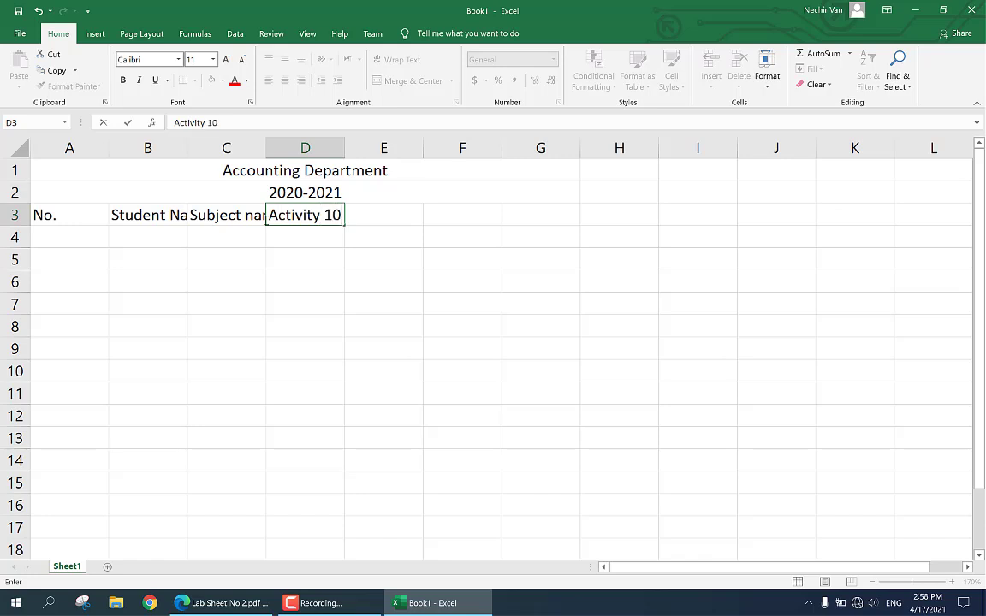
{"action": "type", "text": "%"}
{"action": "key", "text": "Tab"}
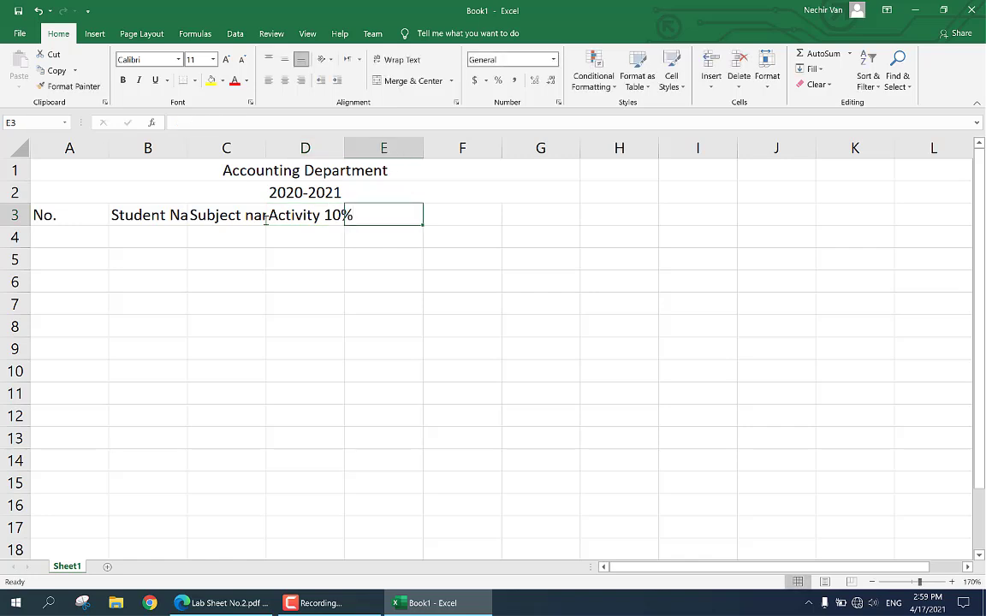
{"action": "type", "text": "Mid"}
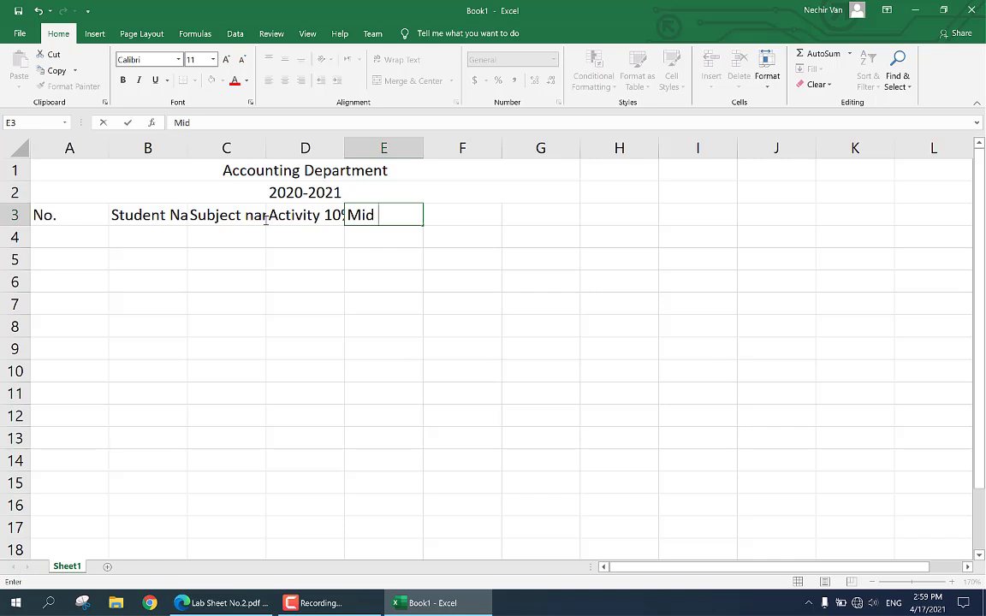
{"action": "type", "text": " Term "}
{"action": "type", "text": "3"}
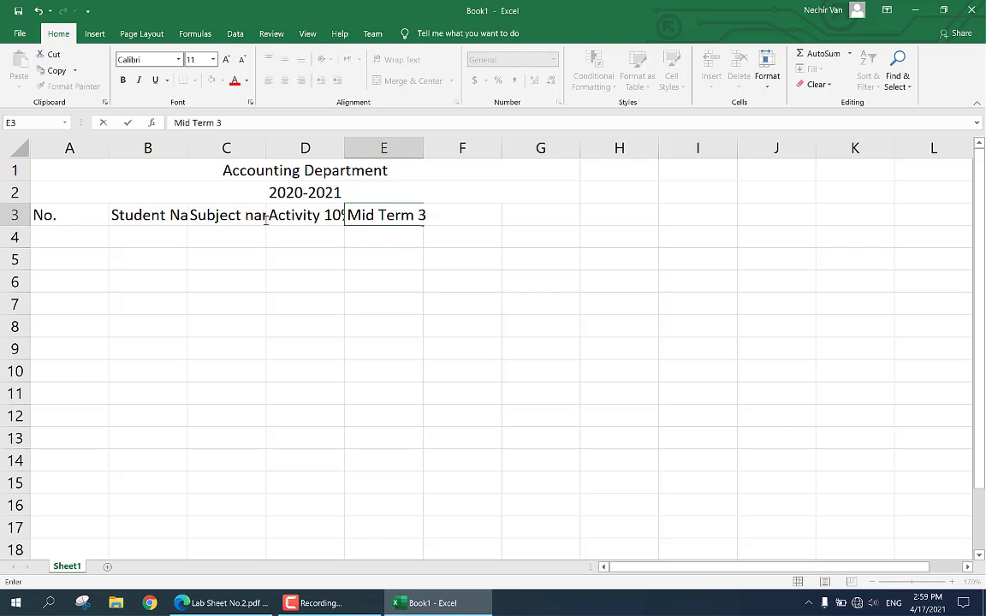
{"action": "type", "text": "0"}
{"action": "type", "text": " %"}
{"action": "key", "text": "Tab"}
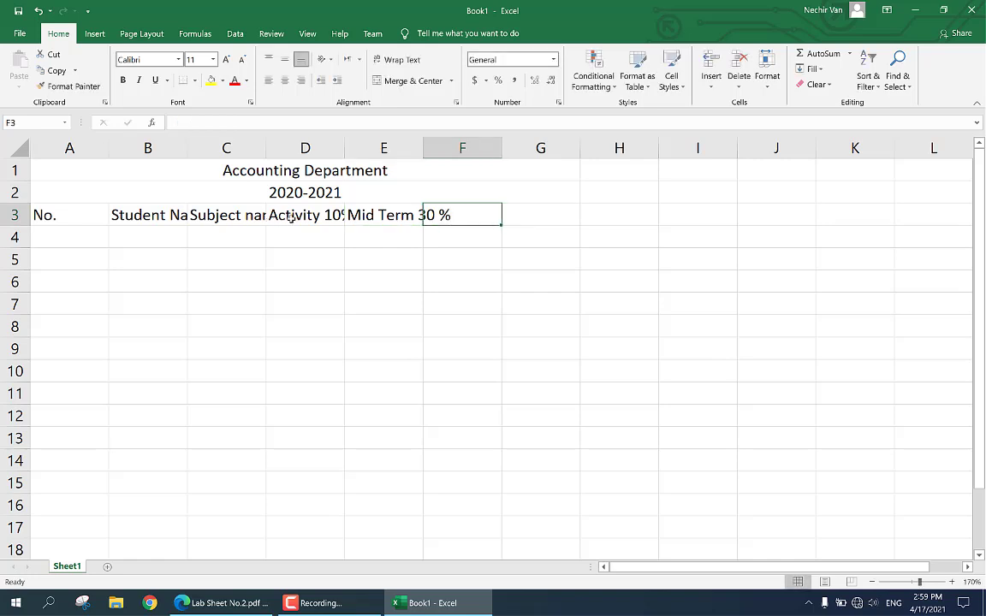
{"action": "type", "text": "Fin"}
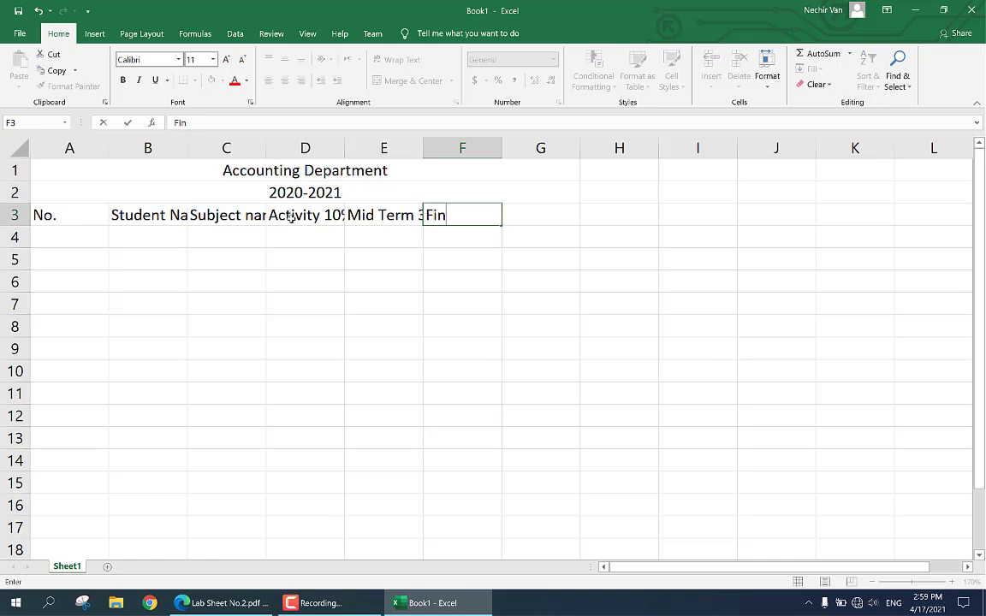
{"action": "type", "text": "al "}
{"action": "type", "text": "Exam"}
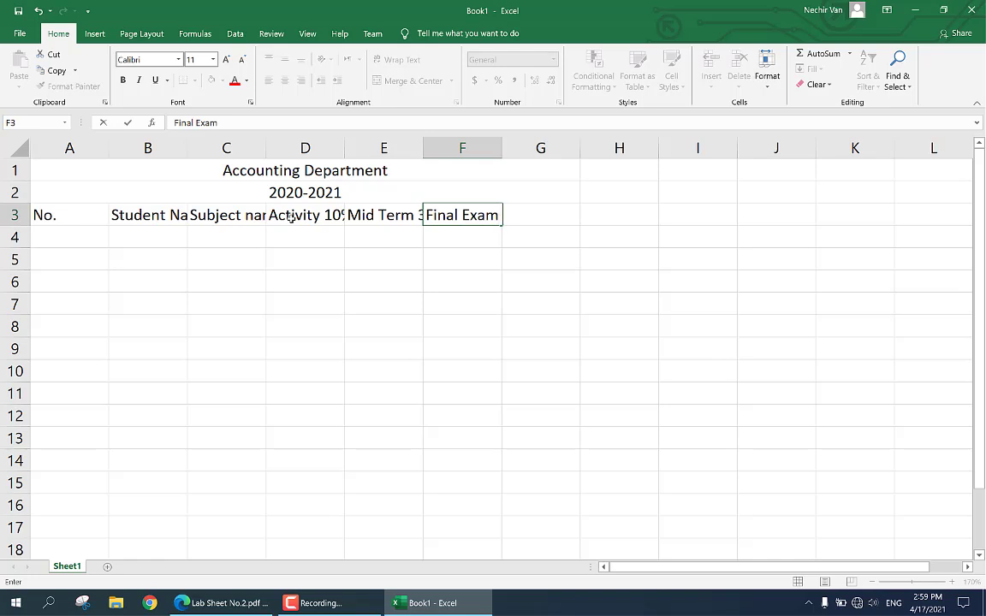
{"action": "type", "text": " 60 "}
{"action": "type", "text": "%"}
{"action": "key", "text": "Tab"}
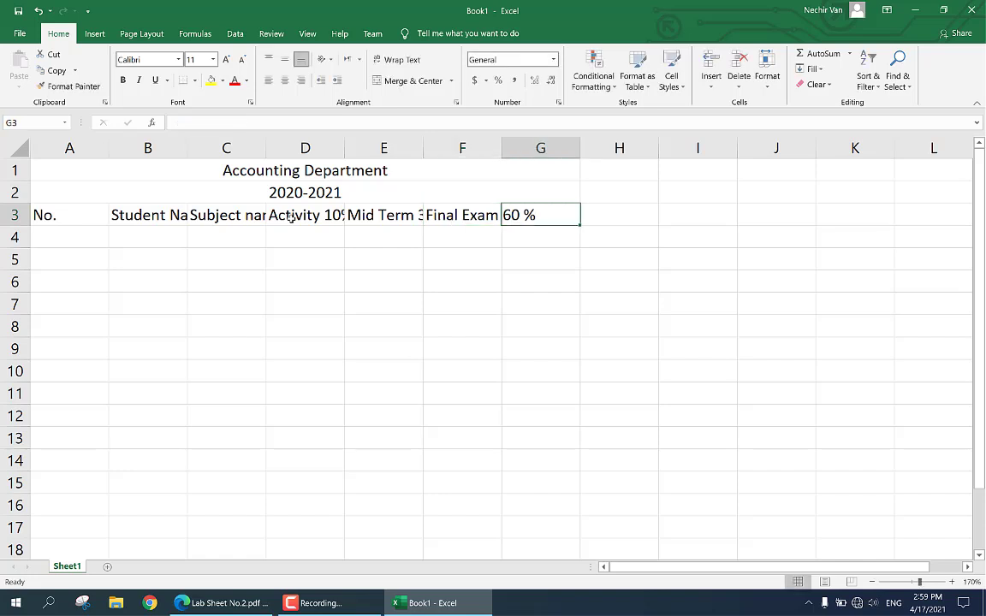
{"action": "type", "text": "T"}
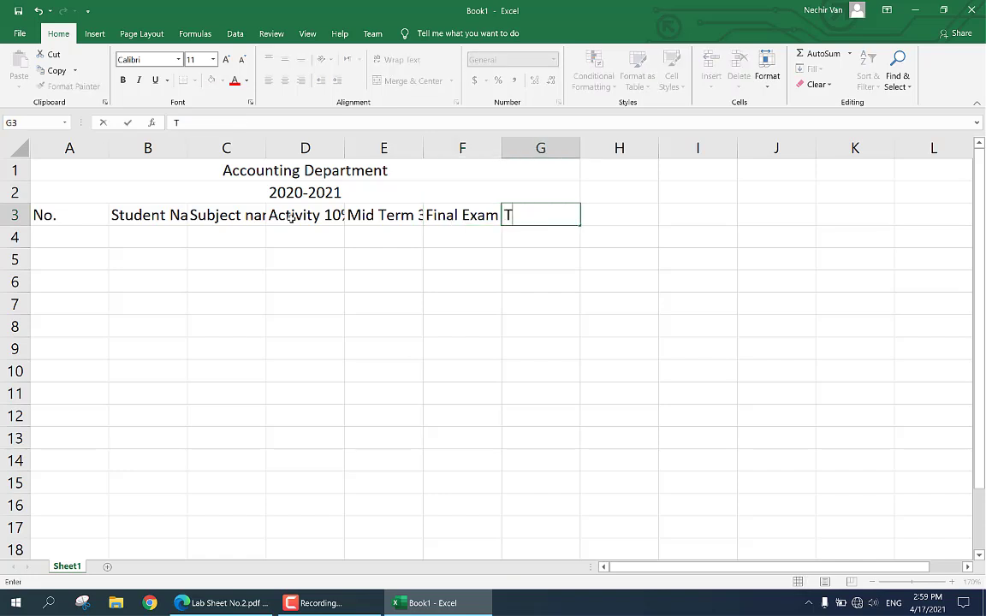
{"action": "type", "text": "o"}
{"action": "type", "text": "tal "}
{"action": "type", "text": "Mark"}
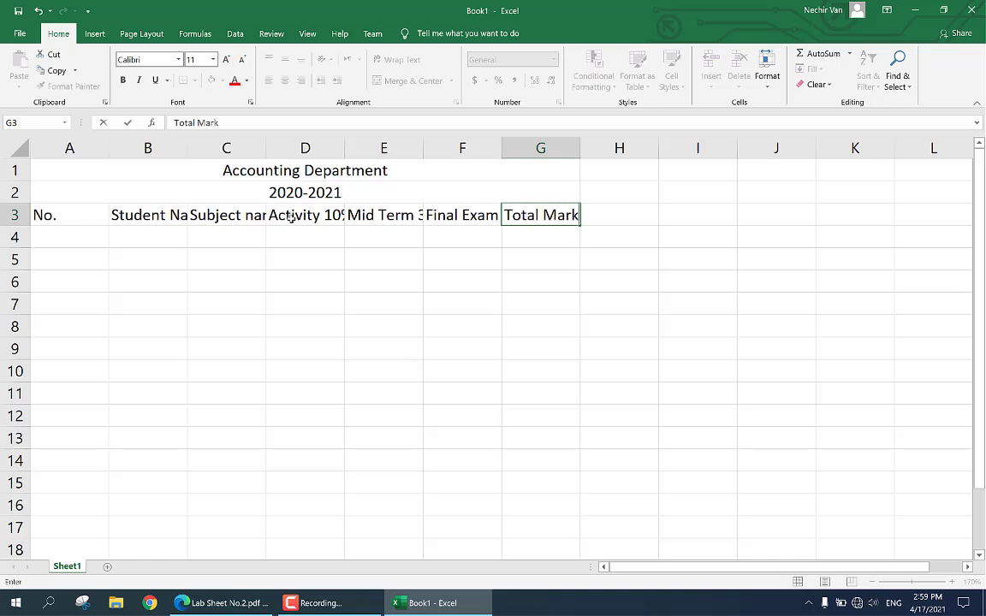
{"action": "type", "text": " 1"}
{"action": "type", "text": "00"}
{"action": "type", "text": "%"}
{"action": "key", "text": "Return"}
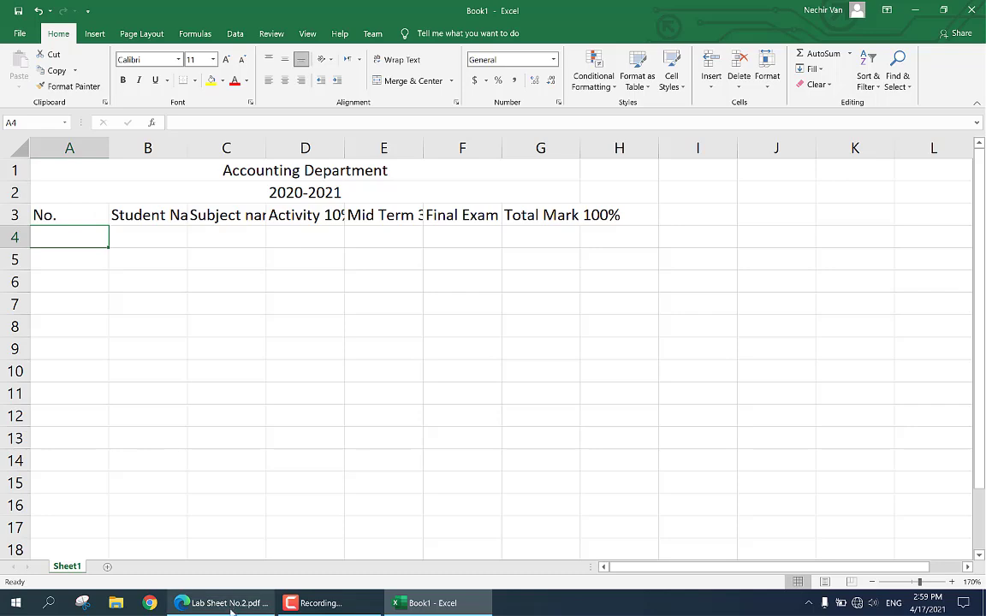
{"action": "key", "text": "alt+Tab"}
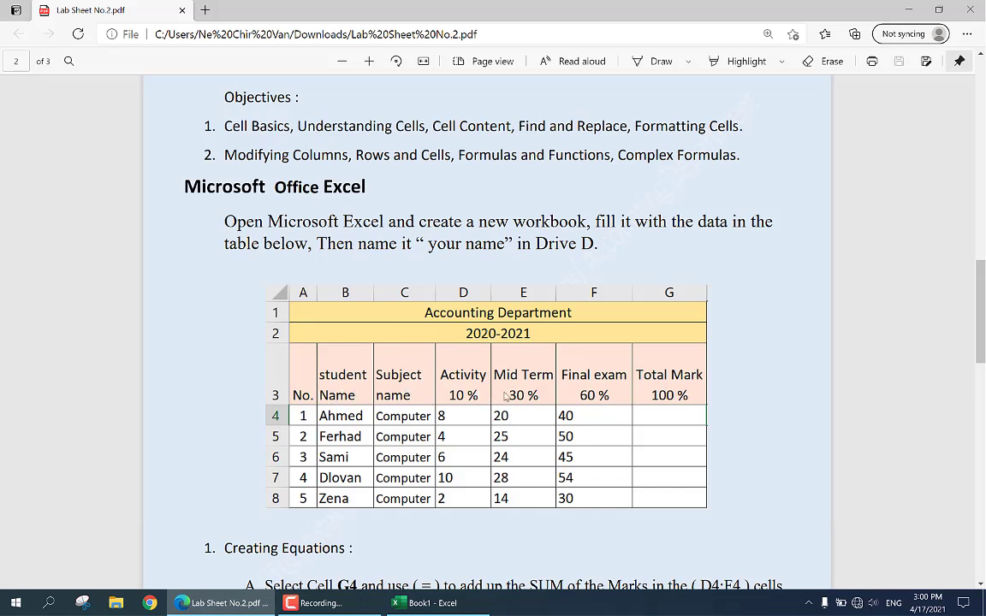
- Turn on Wrap Text and Middle Align for the header cells A3:G3
{"action": "left_click", "coordinate": [411, 604]}
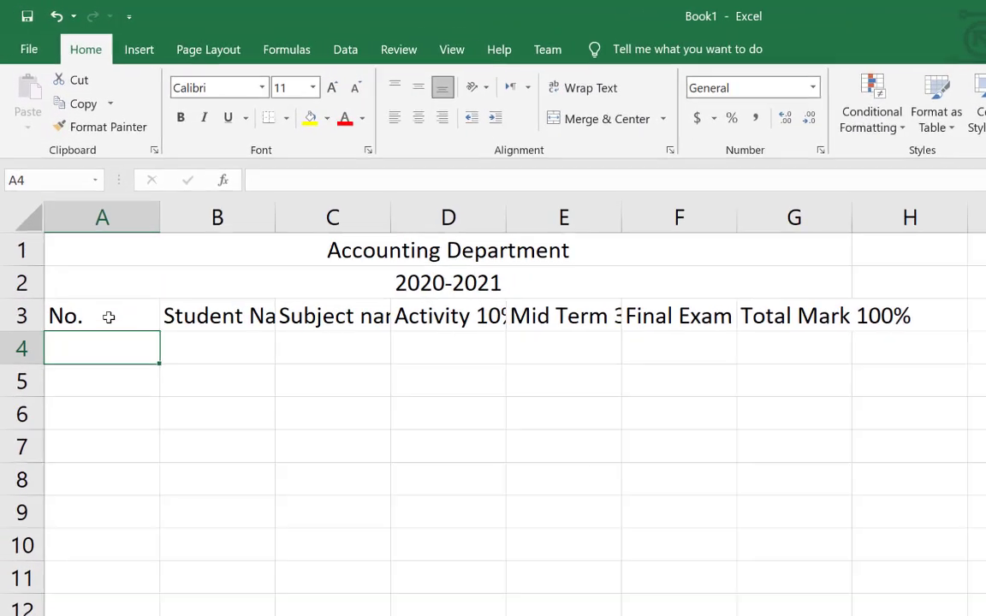
{"action": "left_click", "coordinate": [74, 216]}
{"action": "left_click_drag", "start_coordinate": [136, 320], "coordinate": [616, 326]}
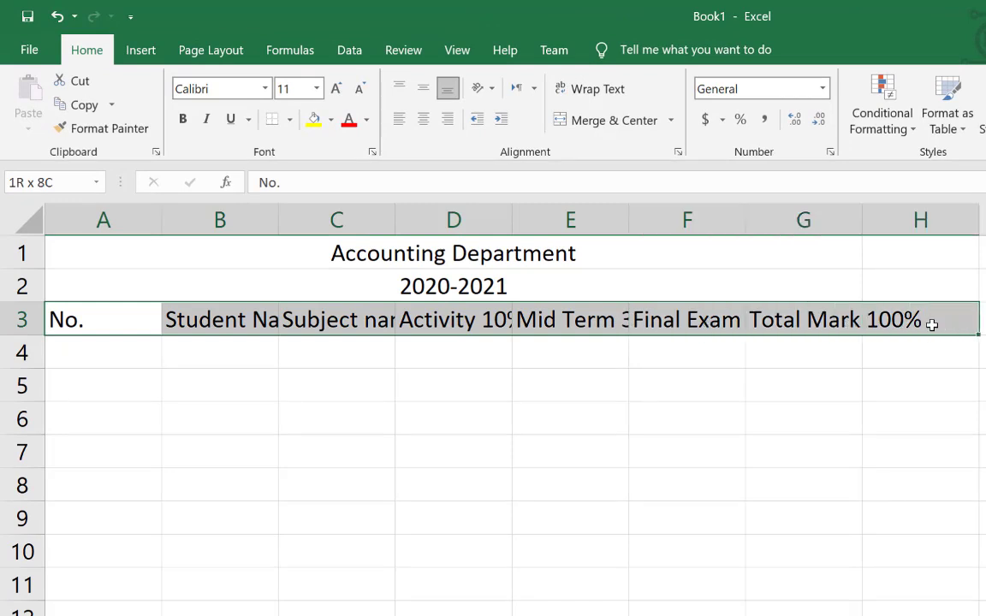
{"action": "left_click_drag", "start_coordinate": [617, 325], "coordinate": [931, 325]}
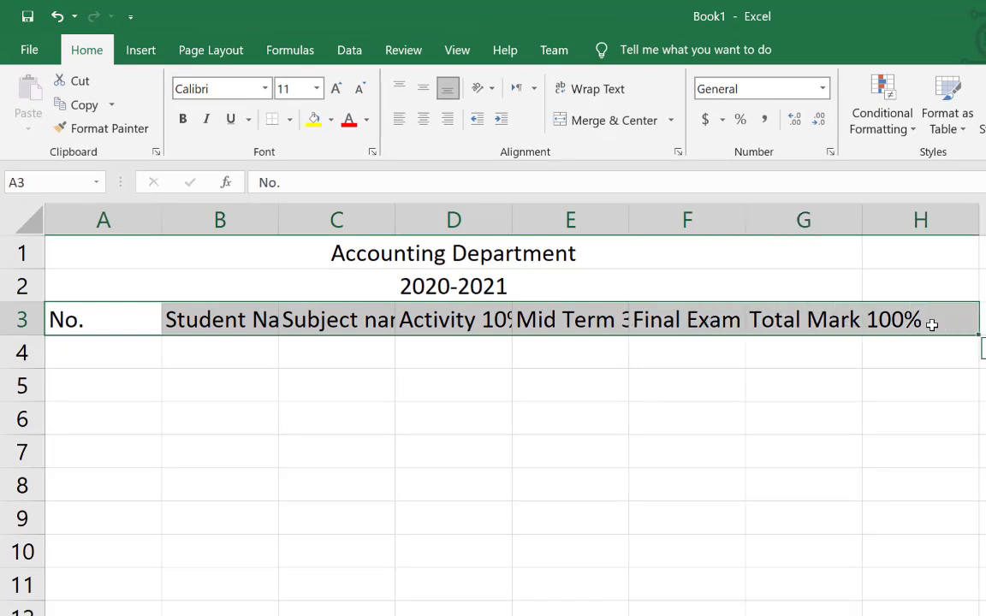
{"action": "left_click", "coordinate": [595, 99]}
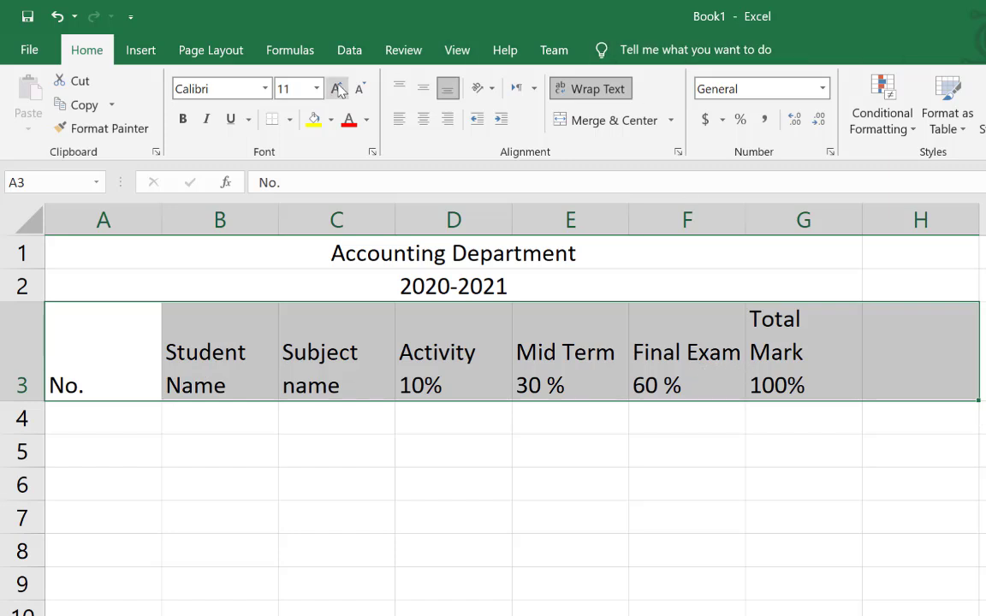
{"action": "left_click", "coordinate": [426, 90]}
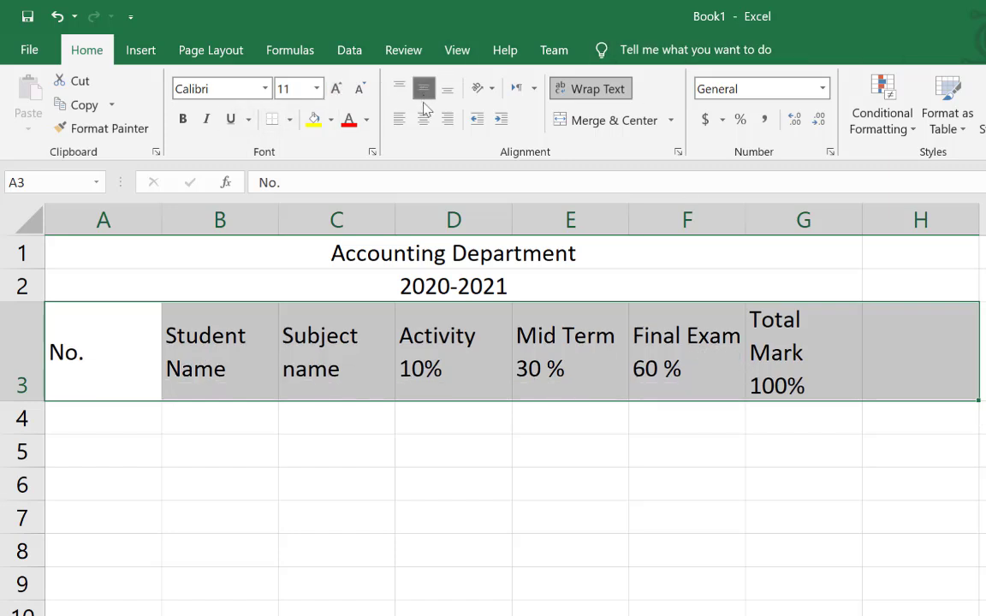
{"action": "left_click", "coordinate": [425, 120]}
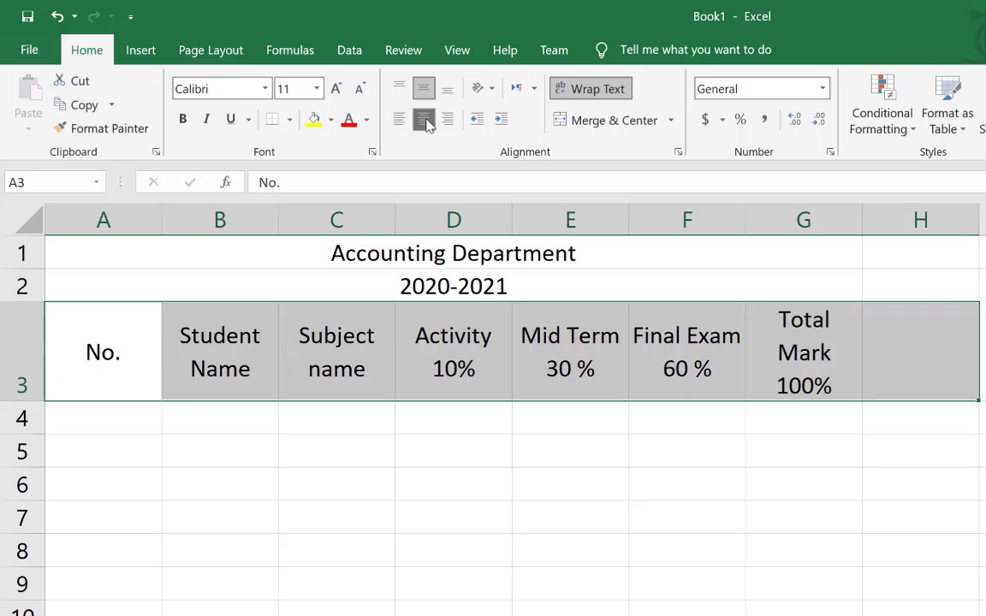
{"action": "left_click", "coordinate": [400, 120]}
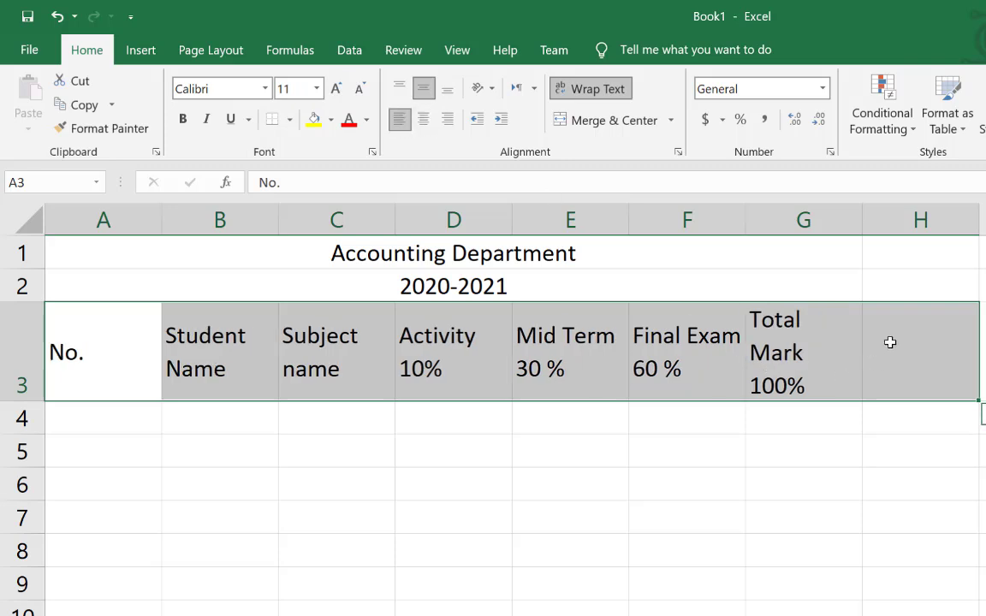
- Widen column G to fit Total Mark and centre the headers horizontally
{"action": "left_click_drag", "start_coordinate": [858, 212], "coordinate": [892, 218]}
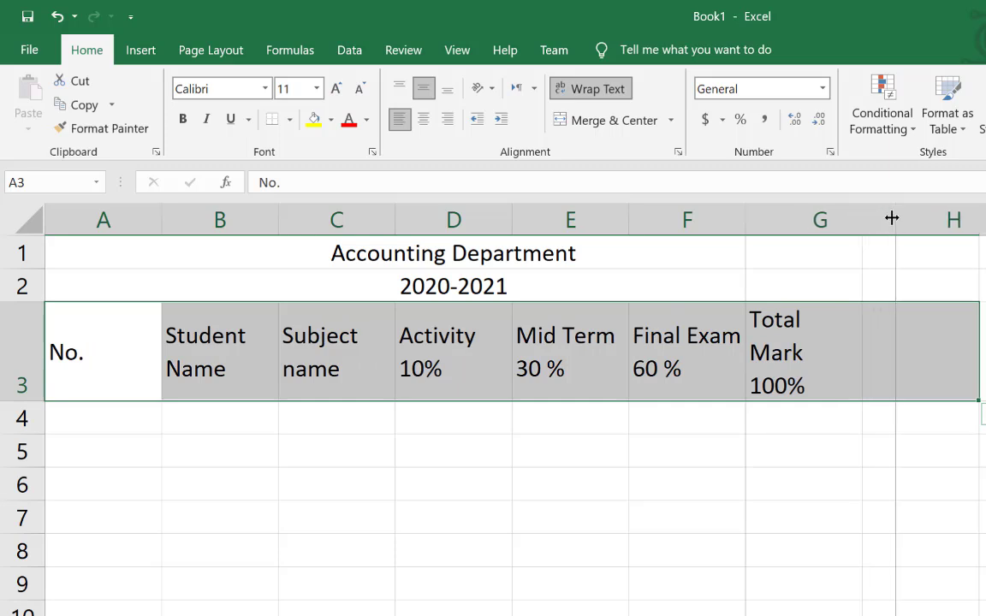
{"action": "left_click", "coordinate": [770, 480]}
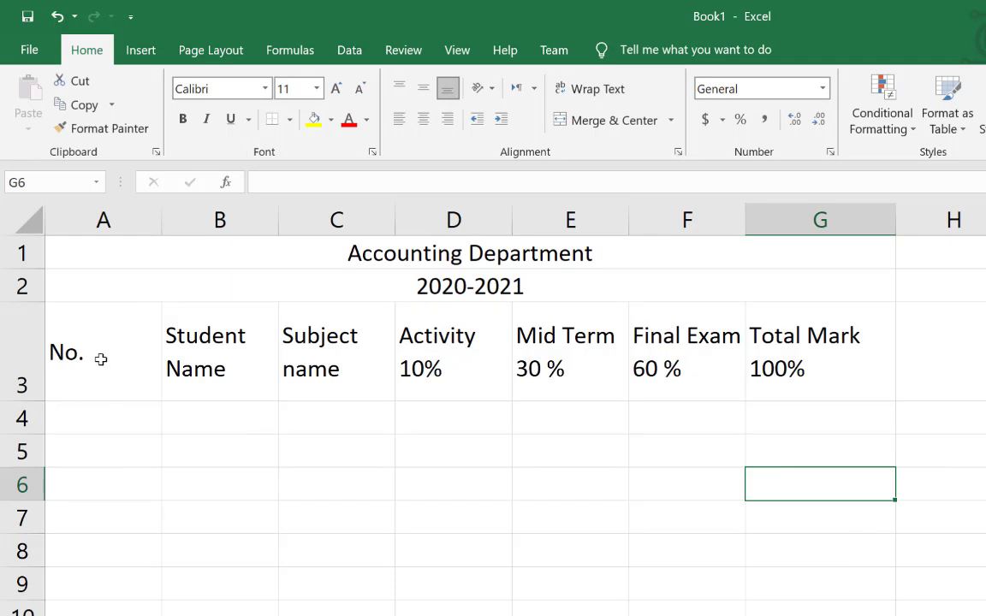
{"action": "left_click_drag", "start_coordinate": [101, 360], "coordinate": [765, 393]}
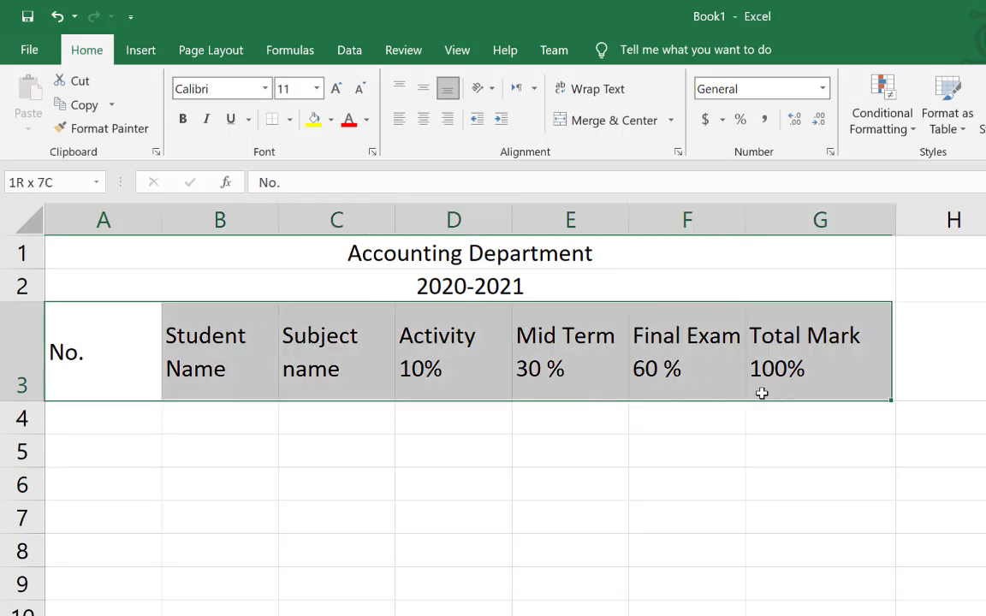
{"action": "left_click", "coordinate": [423, 120]}
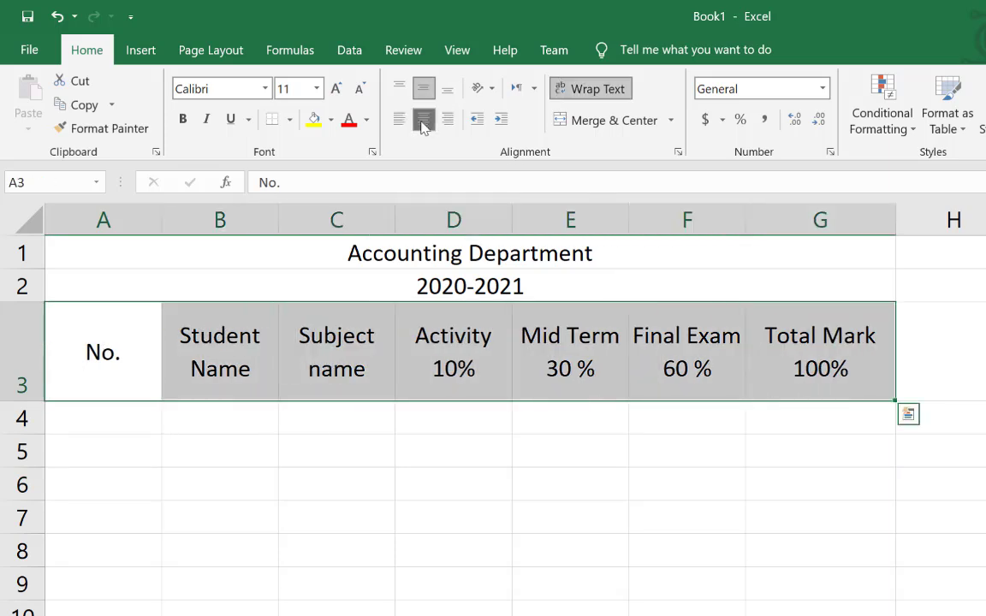
{"action": "left_click", "coordinate": [118, 423]}
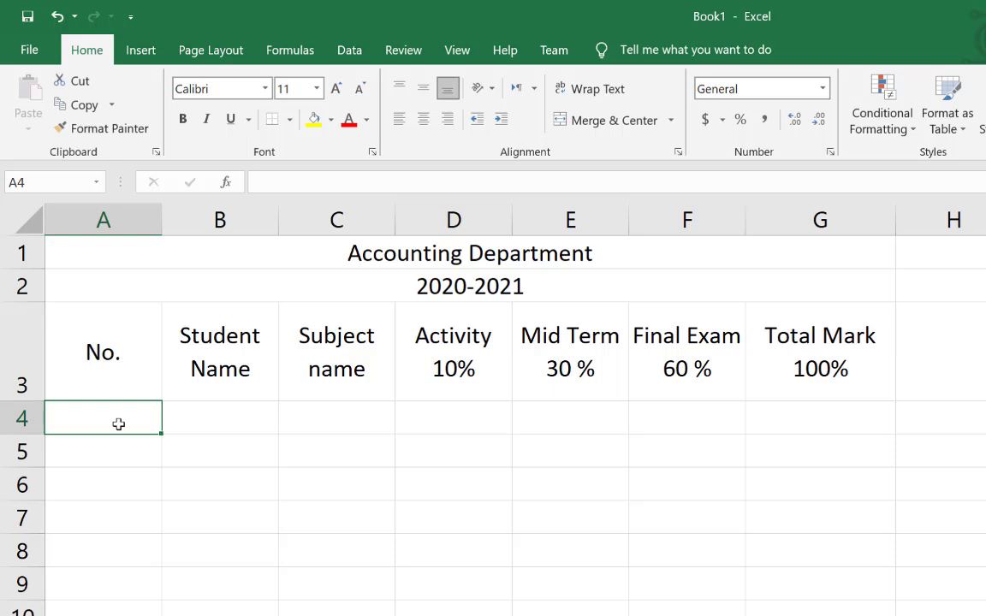
- Fill numbers 1–5 down column A and enter Ahmed, Computer, 8, 20, 40 in row 4
{"action": "type", "text": "1"}
{"action": "key", "text": "Return"}
{"action": "type", "text": "2"}
{"action": "left_click_drag", "start_coordinate": [118, 420], "coordinate": [151, 557]}
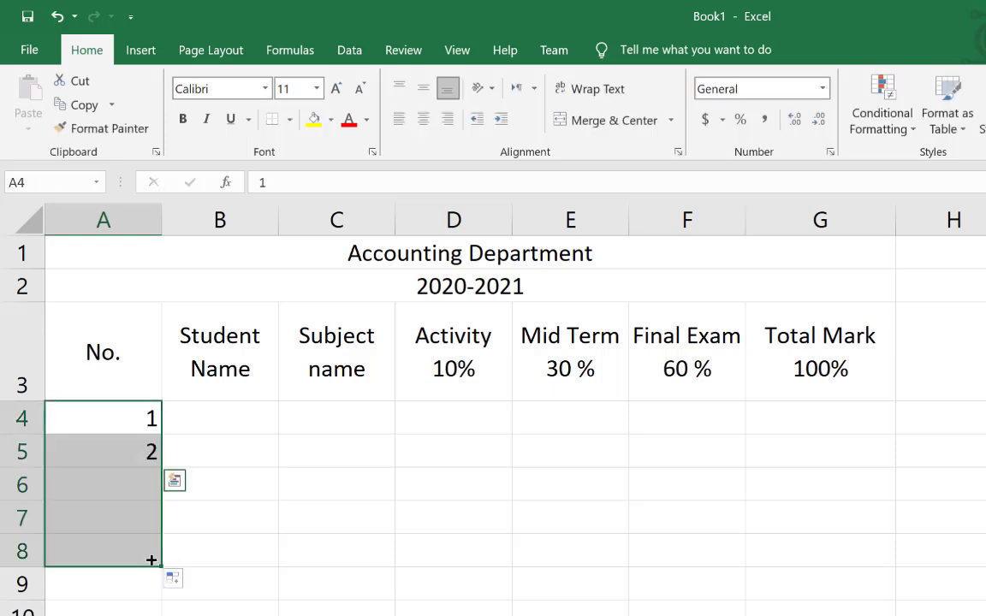
{"action": "left_click", "coordinate": [230, 419]}
{"action": "type", "text": "Ahmed"}
{"action": "key", "text": "Tab"}
{"action": "type", "text": "Computer\t8\t20\t40"}
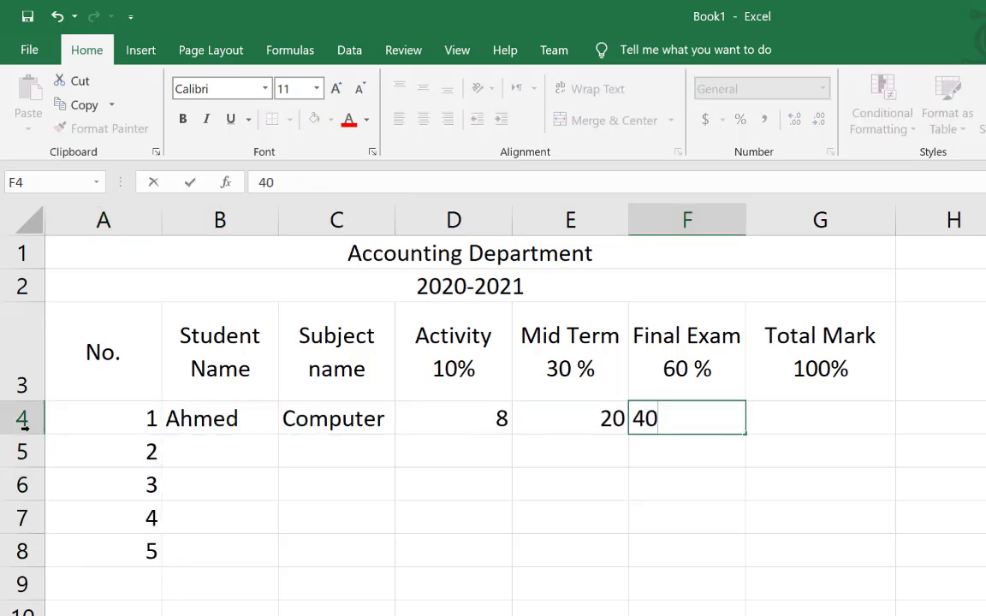
- Enter Ferhad (Computer, 4, 20, 50) and Sami (6, 24, 45), copying Computer down the subject column
{"action": "left_click", "coordinate": [224, 448]}
{"action": "type", "text": "Ferhad\tComputer\t4"}
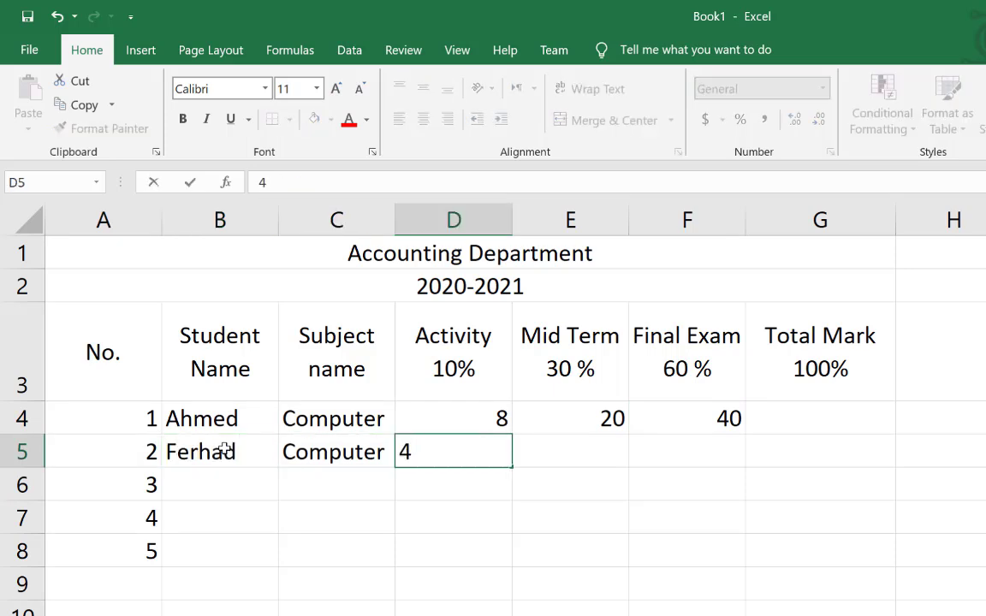
{"action": "type", "text": "\t20\t50"}
{"action": "left_click", "coordinate": [228, 488]}
{"action": "type", "text": "Sami"}
{"action": "left_click_drag", "start_coordinate": [325, 413], "coordinate": [333, 452]}
{"action": "left_click_drag", "start_coordinate": [395, 467], "coordinate": [394, 565]}
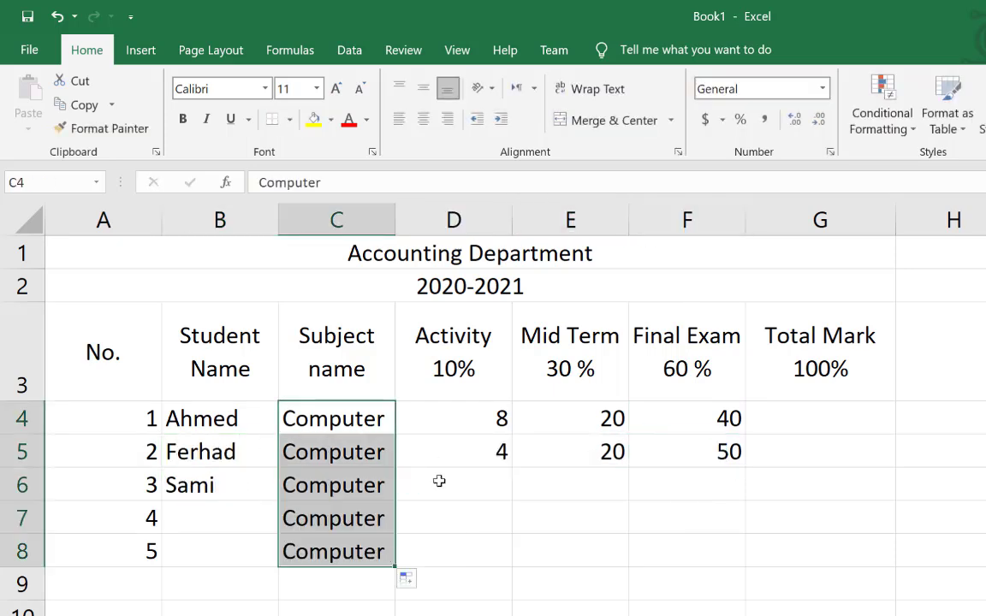
{"action": "type", "text": "6\t24\t45"}
- Enter Dlovan (Computer, 10, 28, 54) and Zena (Computer, 2, 14, 30) in rows 7 and 8
{"action": "left_click", "coordinate": [227, 514]}
{"action": "type", "text": "Dlov"}
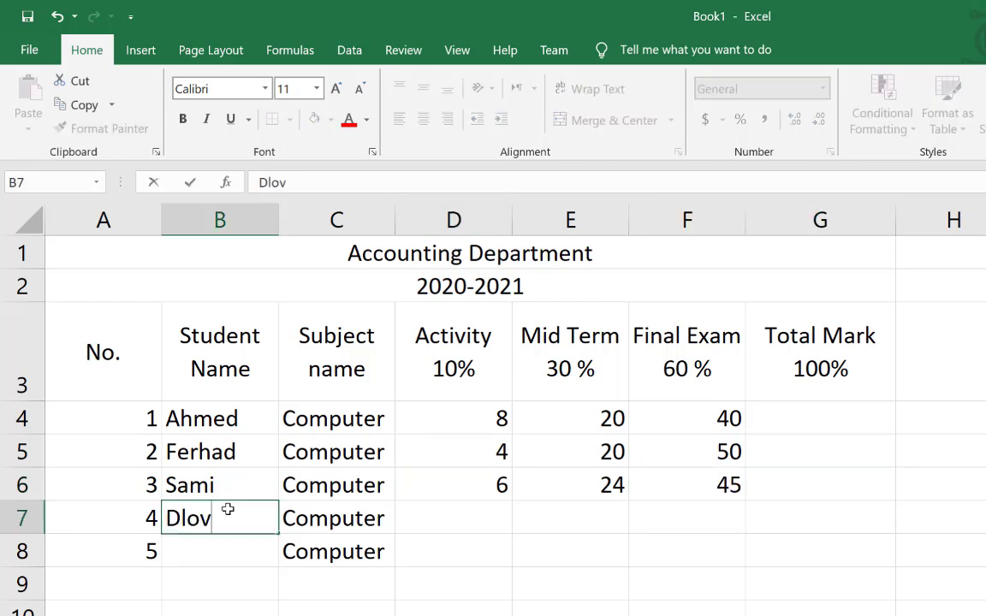
{"action": "type", "text": "an\tComputer\t10\t28\t54"}
{"action": "left_click", "coordinate": [205, 550]}
{"action": "type", "text": "Zena\tComputer\t2"}
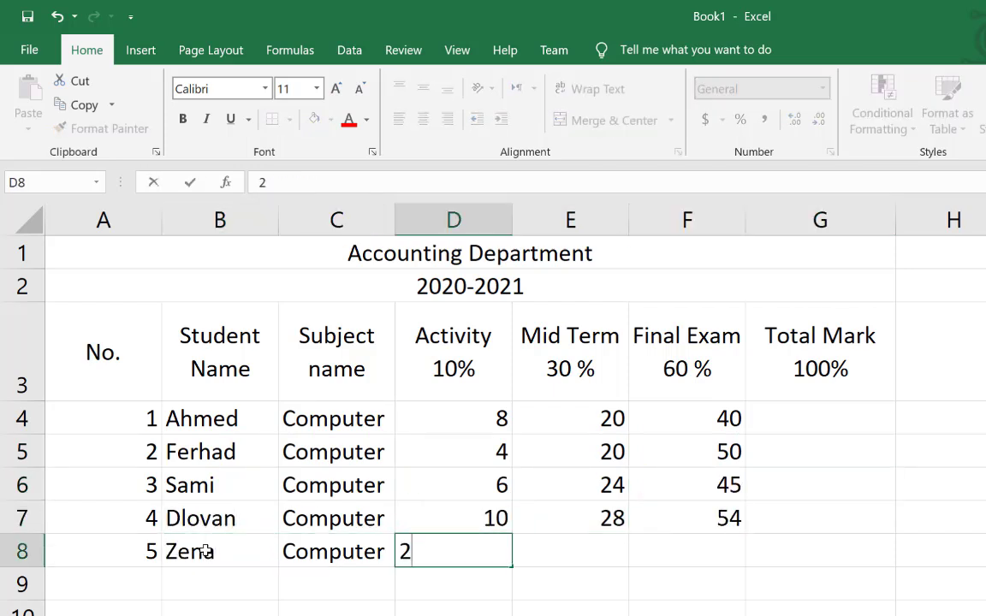
{"action": "type", "text": "\t14\t30"}
{"action": "key", "text": "Tab"}
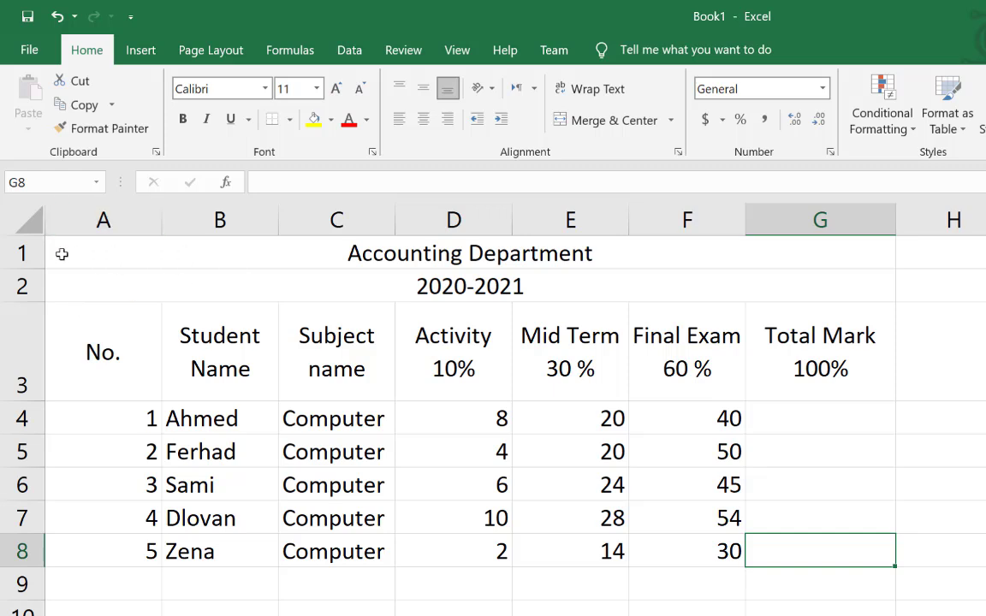
- Apply All Borders to the table range A1:G8
{"action": "left_click_drag", "start_coordinate": [61, 254], "coordinate": [768, 551]}
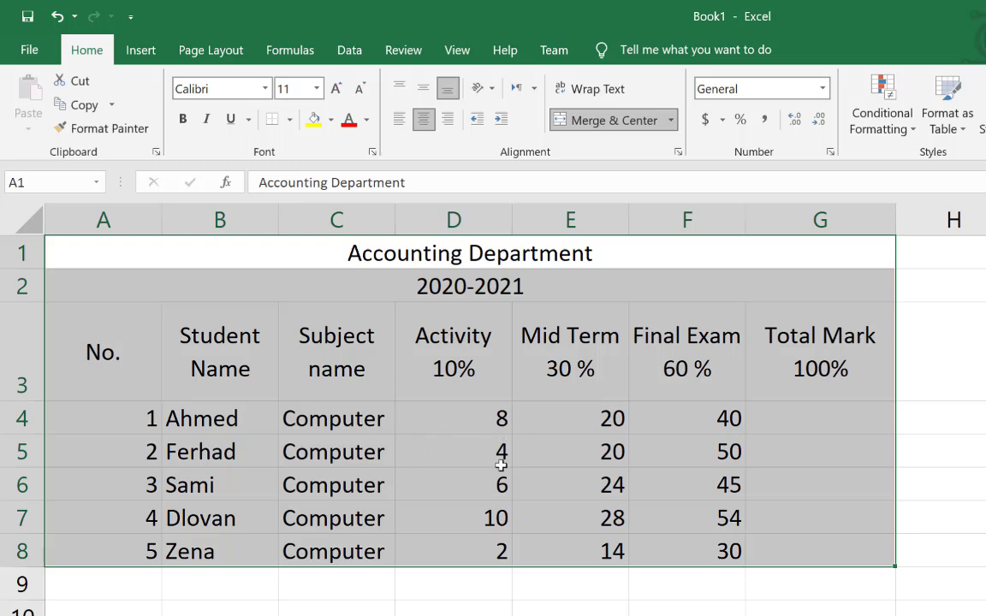
{"action": "left_click", "coordinate": [289, 120]}
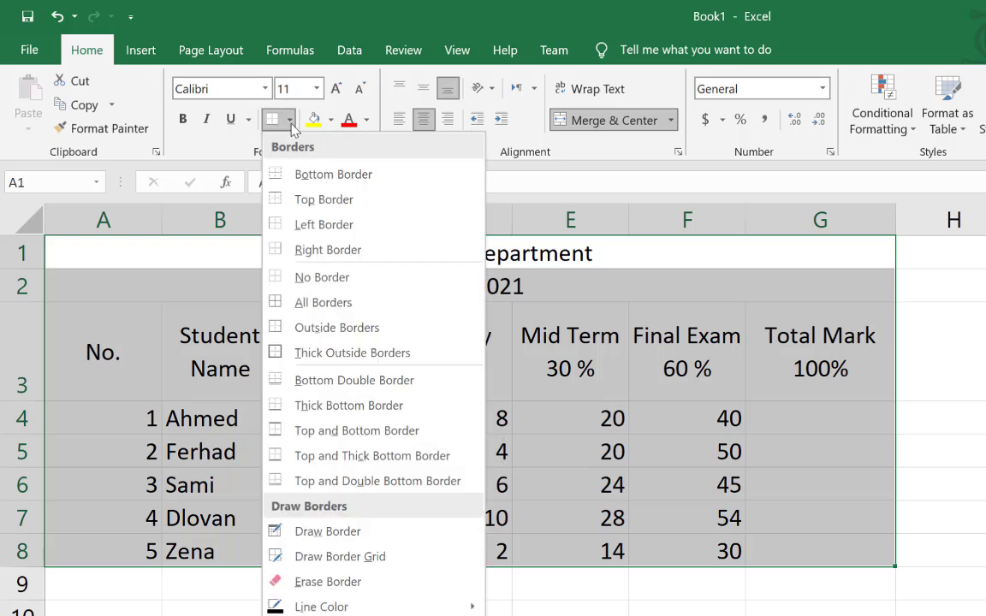
{"action": "left_click", "coordinate": [354, 311]}
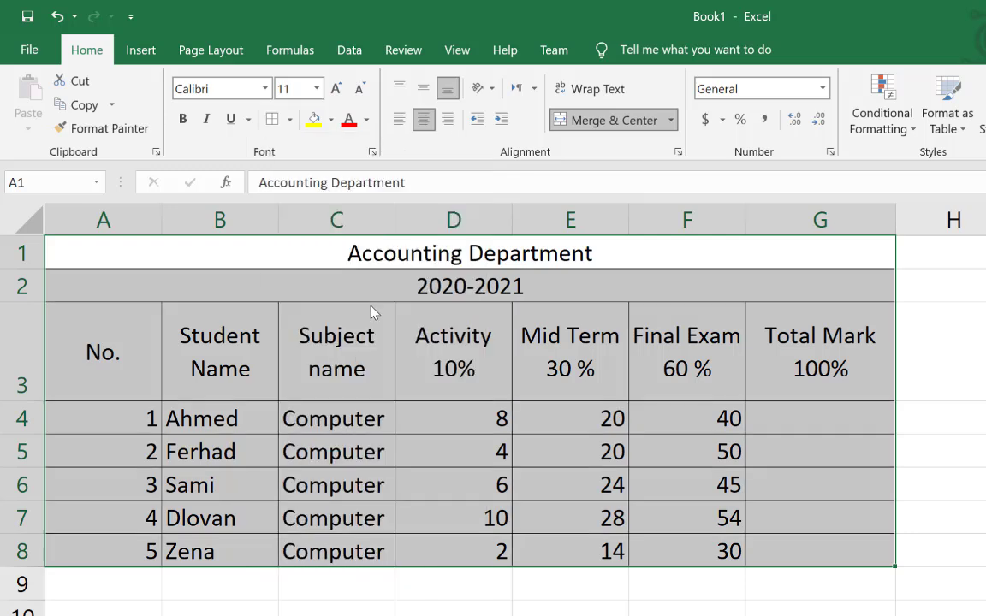
{"action": "left_click", "coordinate": [708, 451]}
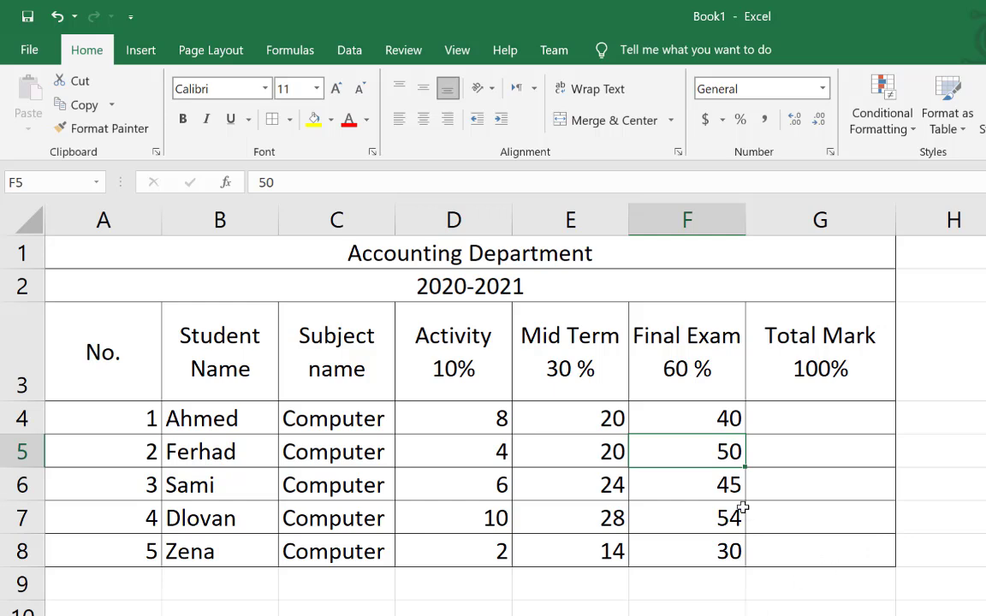
{"action": "left_click_drag", "start_coordinate": [92, 248], "coordinate": [230, 280]}
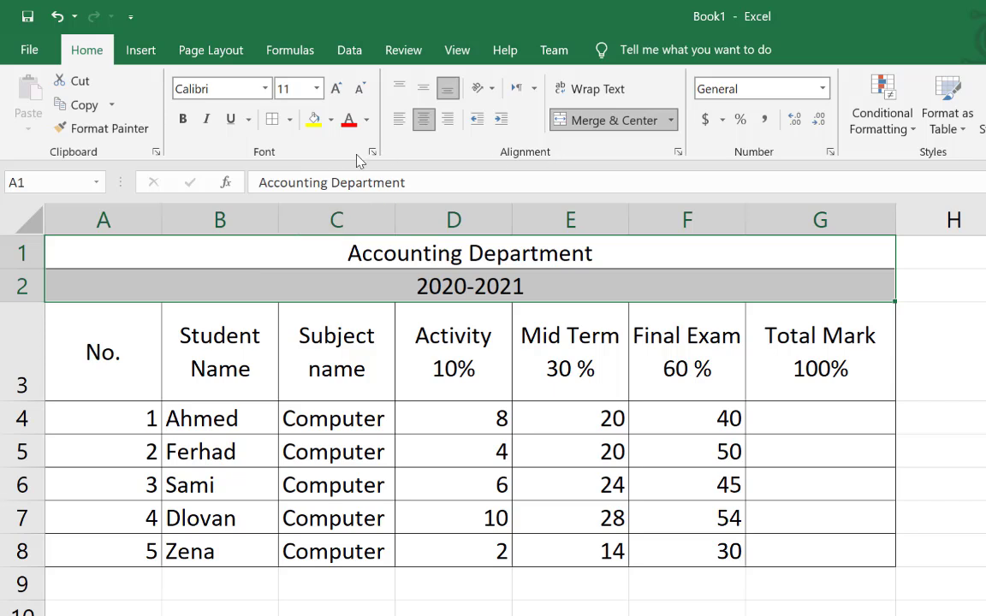
- Fill rows 1–2 with Gold, Accent 4, Lighter 60% and row 3 with Orange, Accent 2, Lighter 60%
{"action": "left_click", "coordinate": [332, 122]}
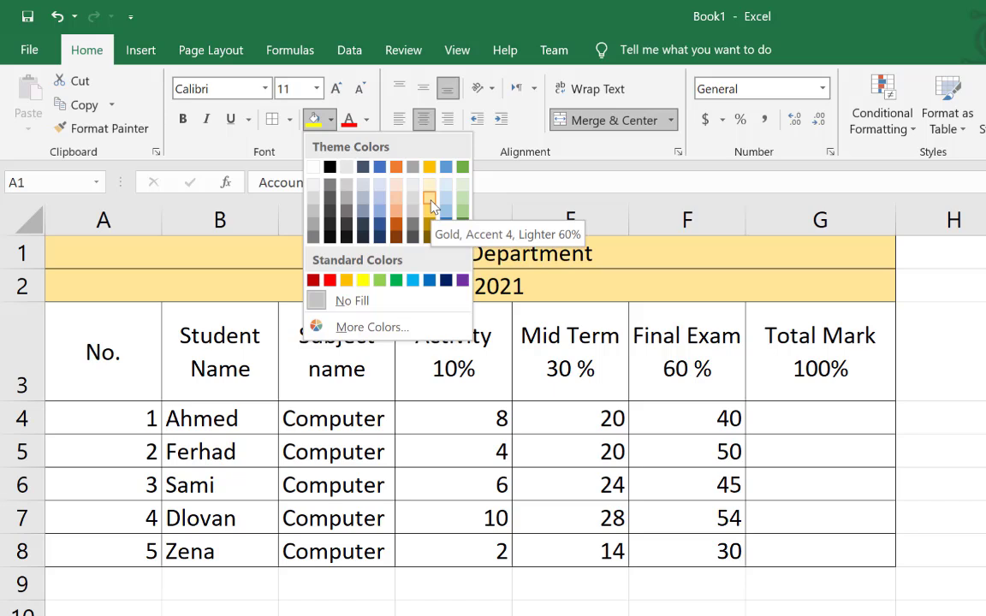
{"action": "left_click", "coordinate": [432, 206]}
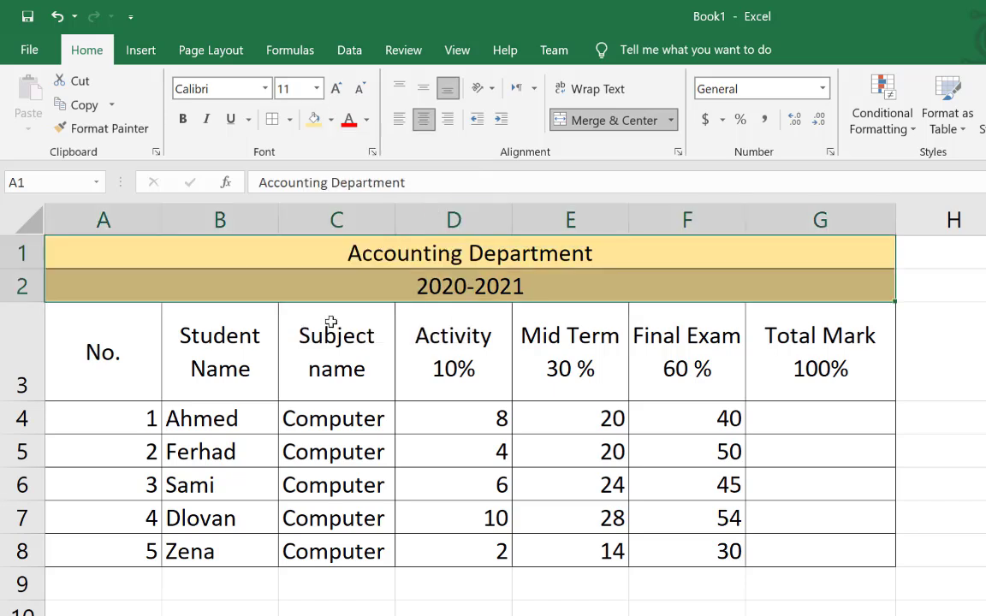
{"action": "left_click", "coordinate": [306, 345]}
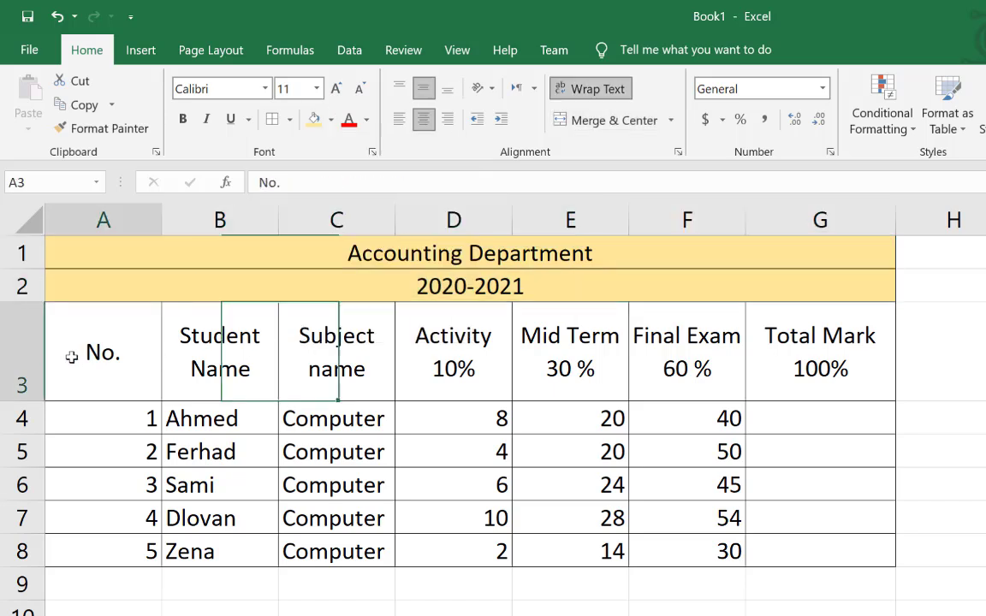
{"action": "mouse_move", "coordinate": [73, 352]}
{"action": "left_mouse_down"}
{"action": "mouse_move", "coordinate": [642, 385]}
{"action": "mouse_move", "coordinate": [757, 375]}
{"action": "left_mouse_up"}
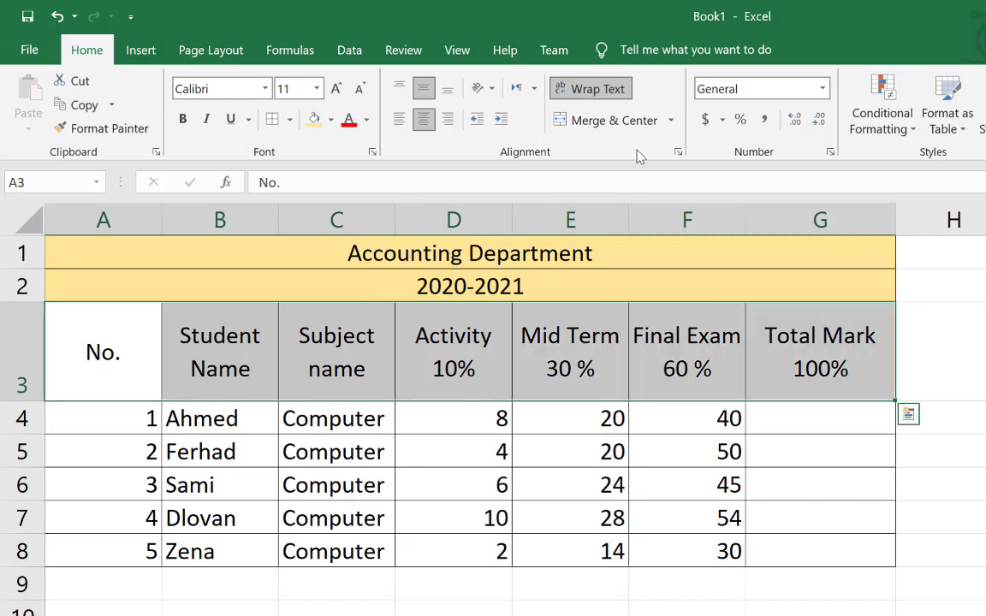
{"action": "left_click", "coordinate": [331, 120]}
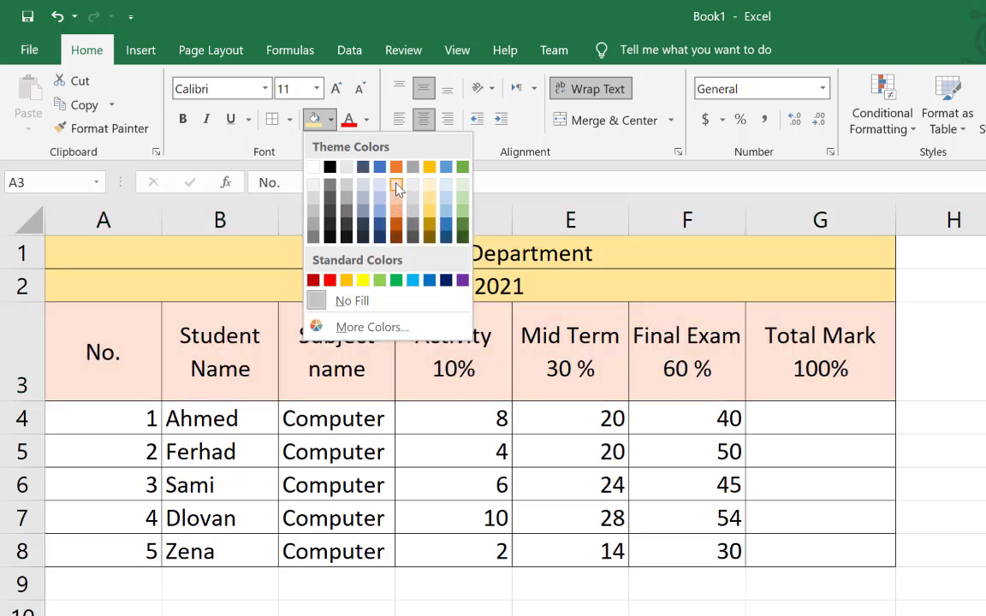
{"action": "left_click", "coordinate": [395, 196]}
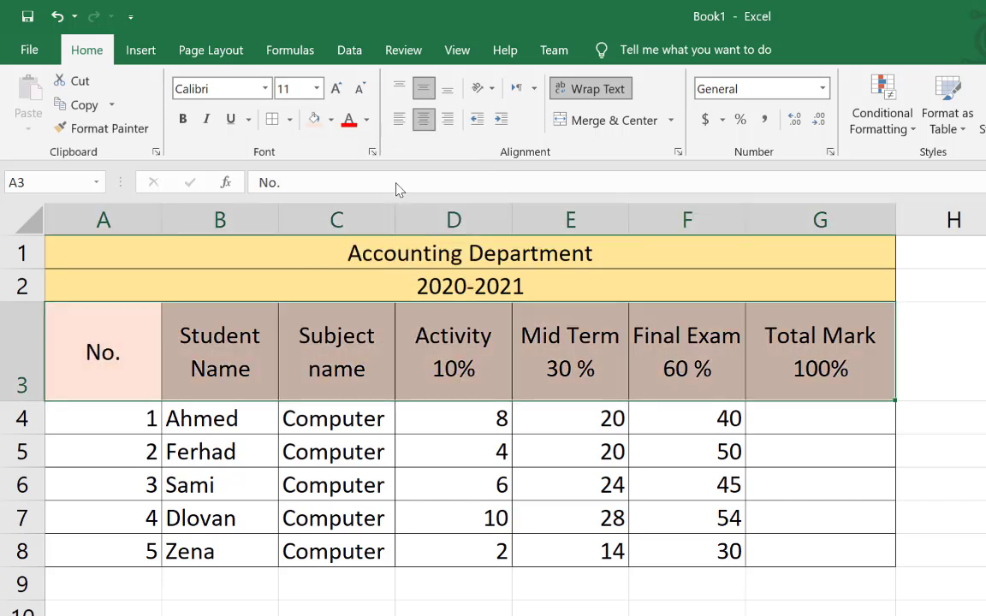
{"action": "left_click", "coordinate": [280, 456]}
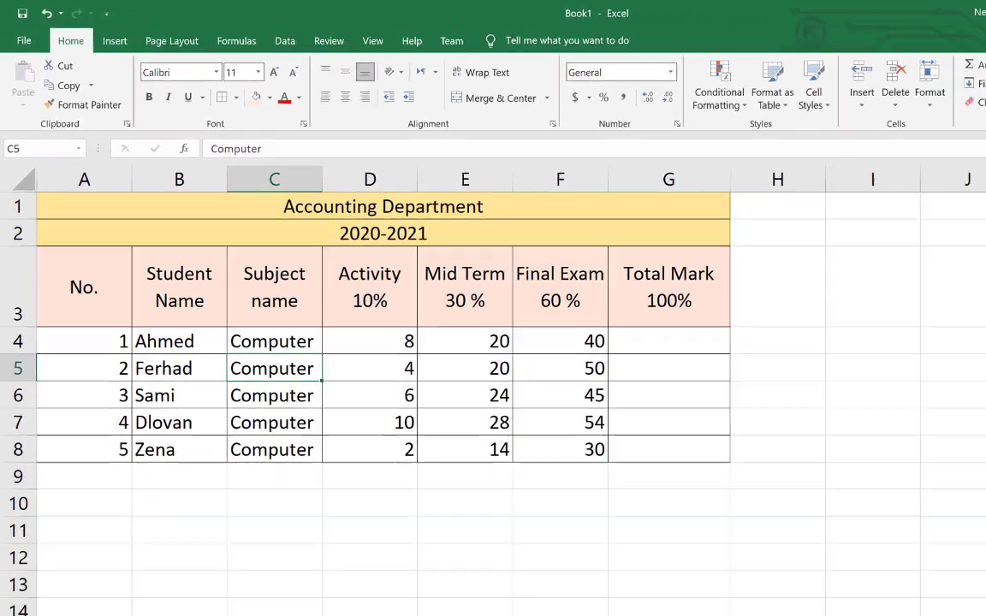
{"action": "left_click", "coordinate": [225, 602]}
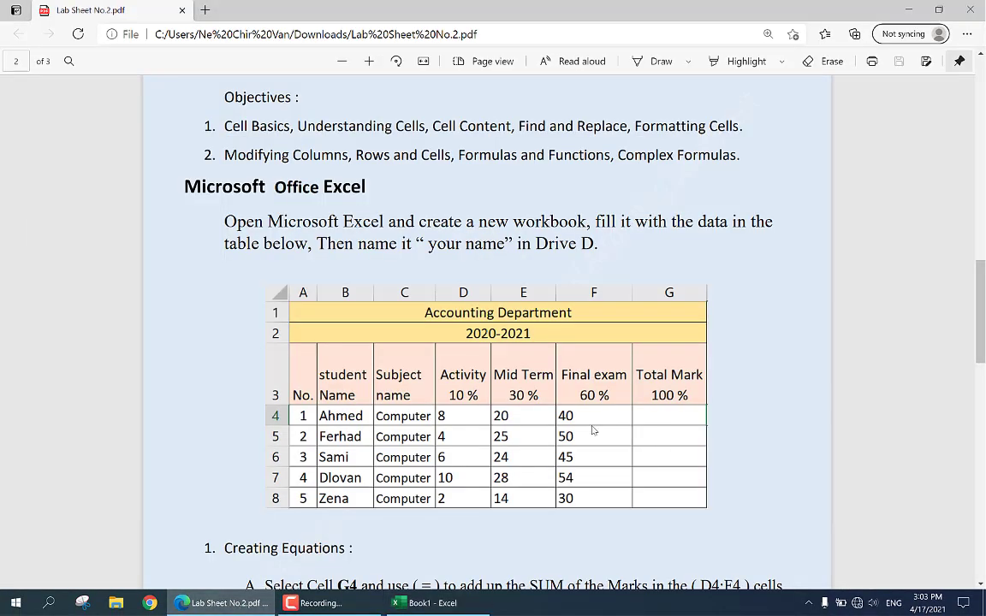
{"action": "scroll", "coordinate": [594, 430], "scroll_direction": "down", "scroll_amount": 3}
{"action": "scroll", "coordinate": [594, 430], "scroll_direction": "down", "scroll_amount": 3}
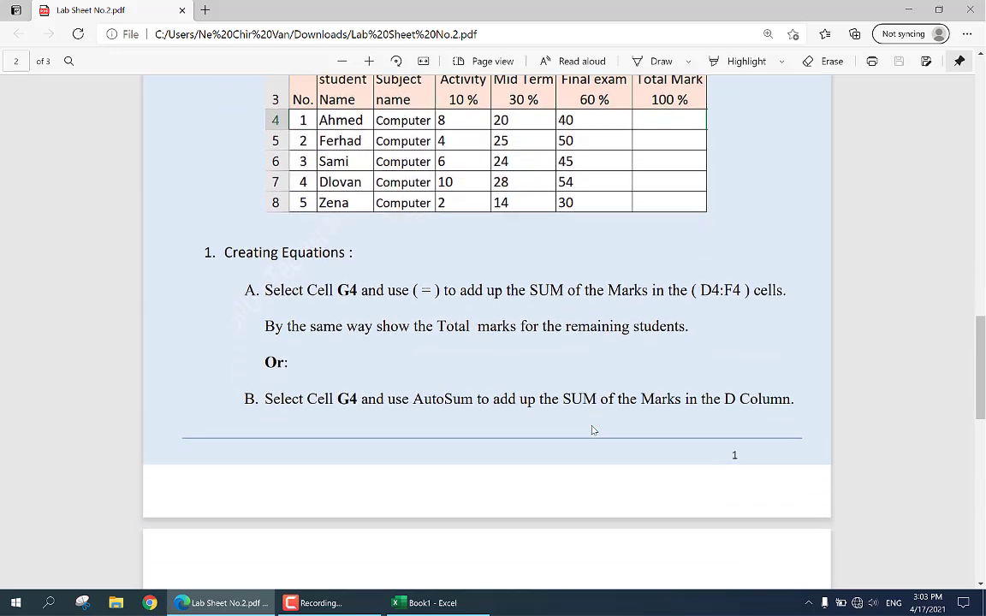
{"action": "scroll", "coordinate": [594, 430], "scroll_direction": "down", "scroll_amount": 1}
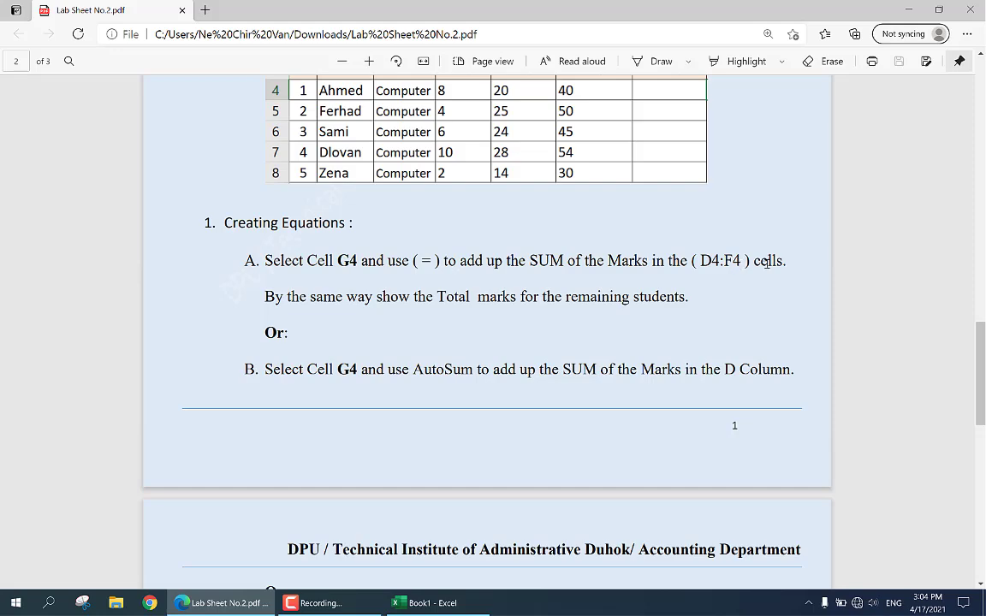
{"action": "left_click", "coordinate": [425, 605]}
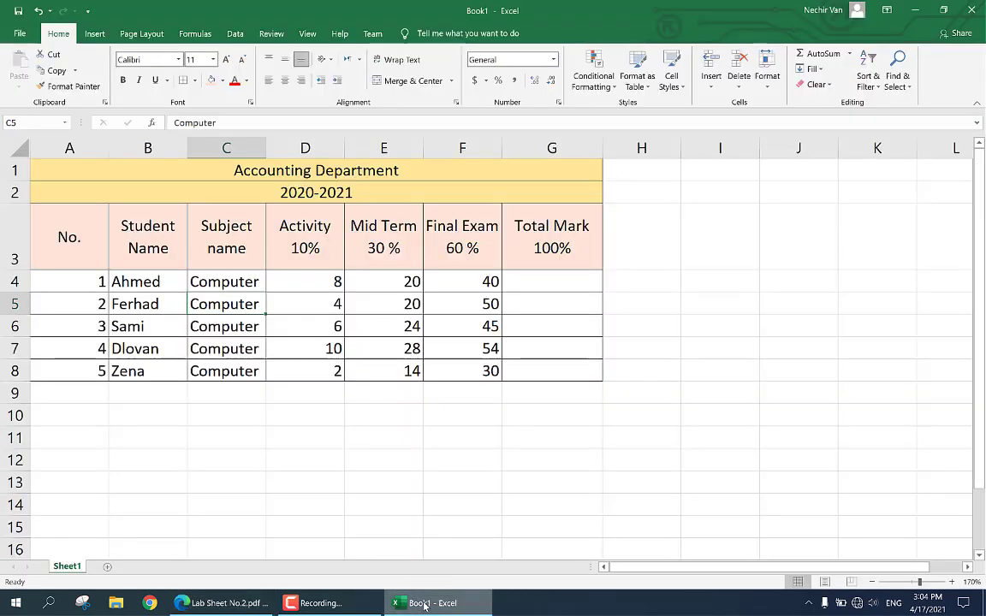
- Enter =D4+E4+F4 in G4 to total Ahmed's Activity, Mid Term and Final Exam marks (68)
{"action": "left_click", "coordinate": [552, 288]}
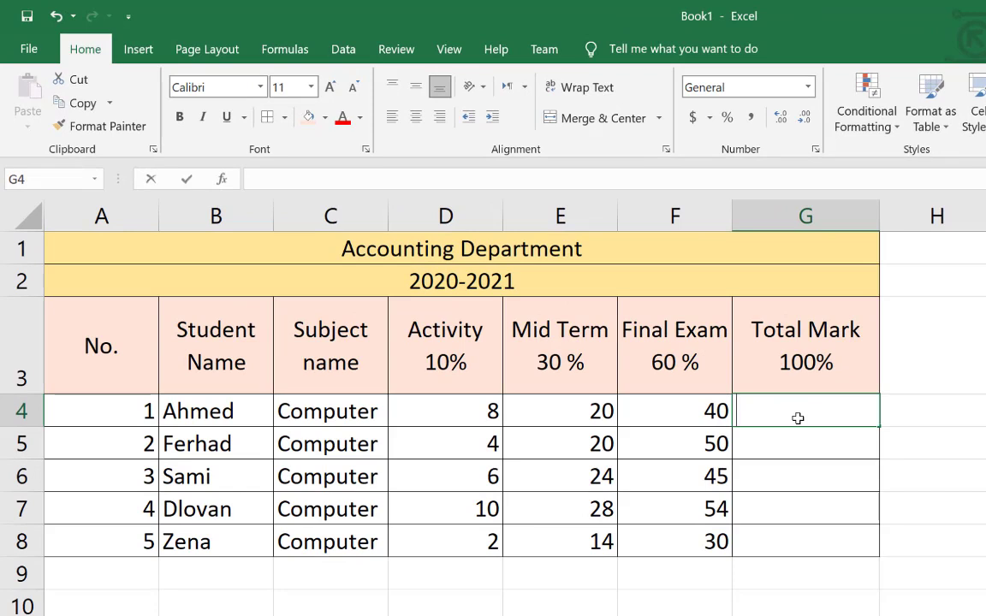
{"action": "type", "text": "="}
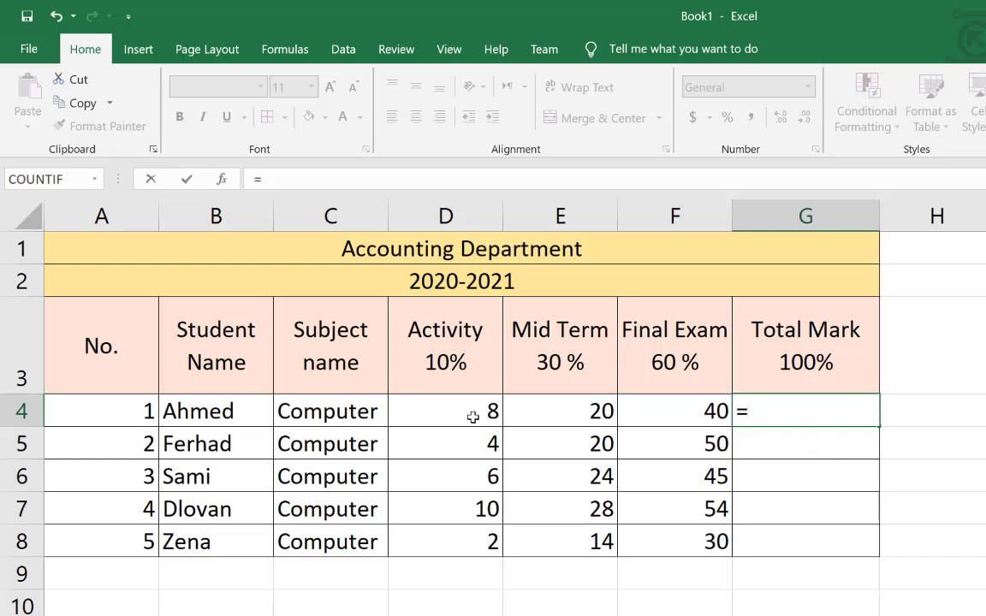
{"action": "left_click", "coordinate": [472, 414]}
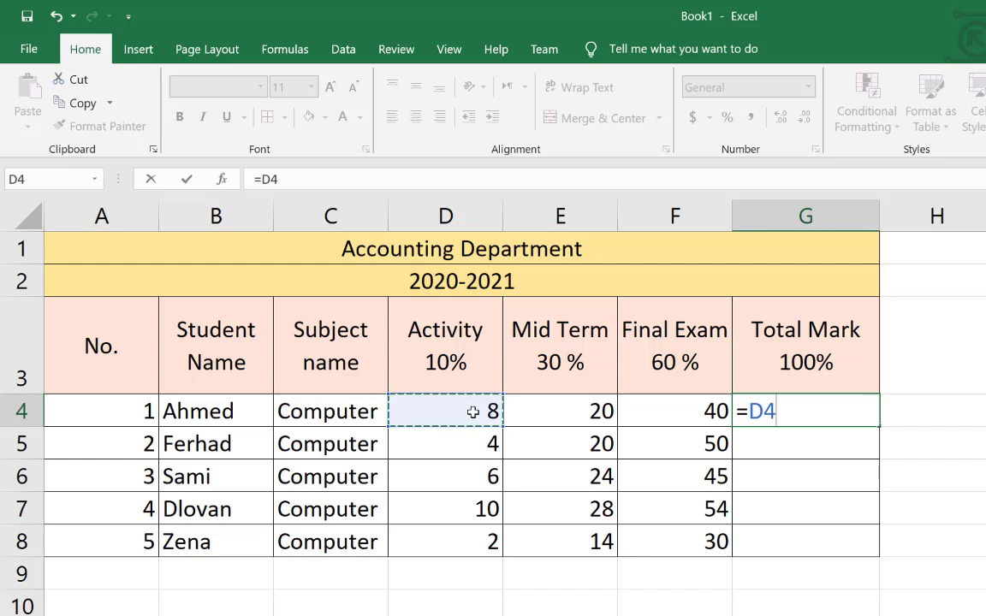
{"action": "type", "text": "+"}
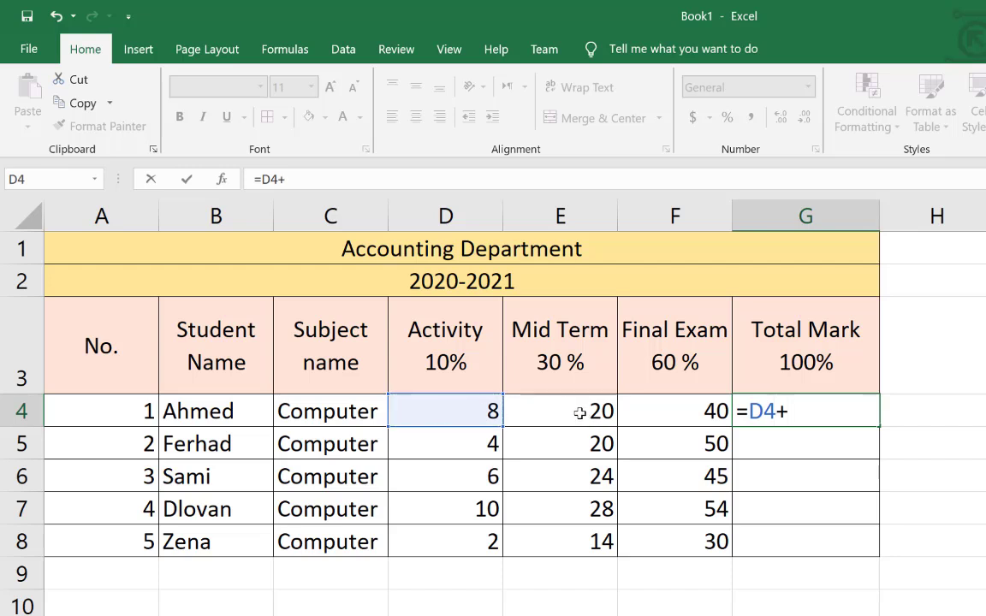
{"action": "left_click", "coordinate": [570, 411]}
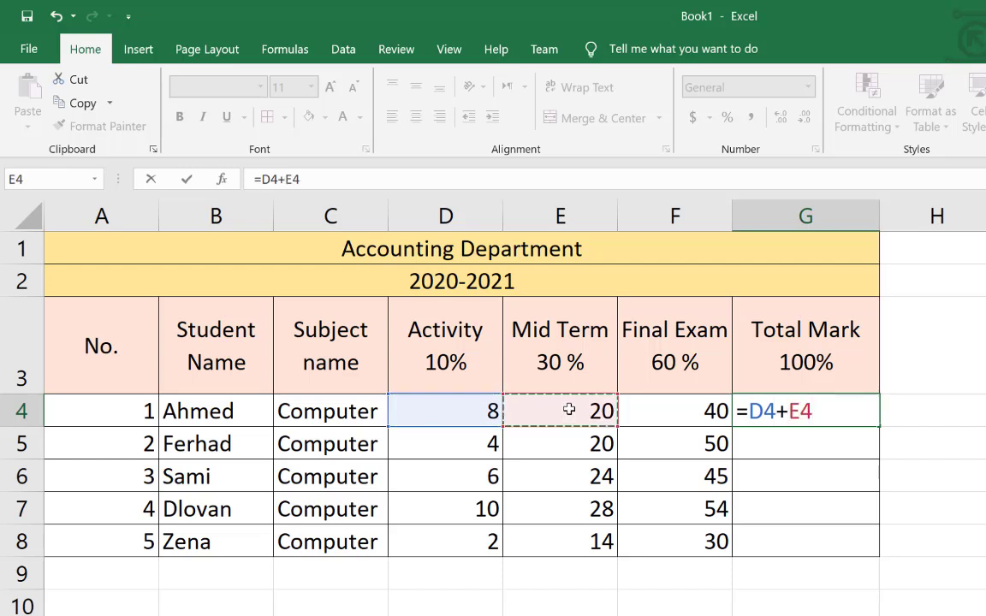
{"action": "type", "text": "+"}
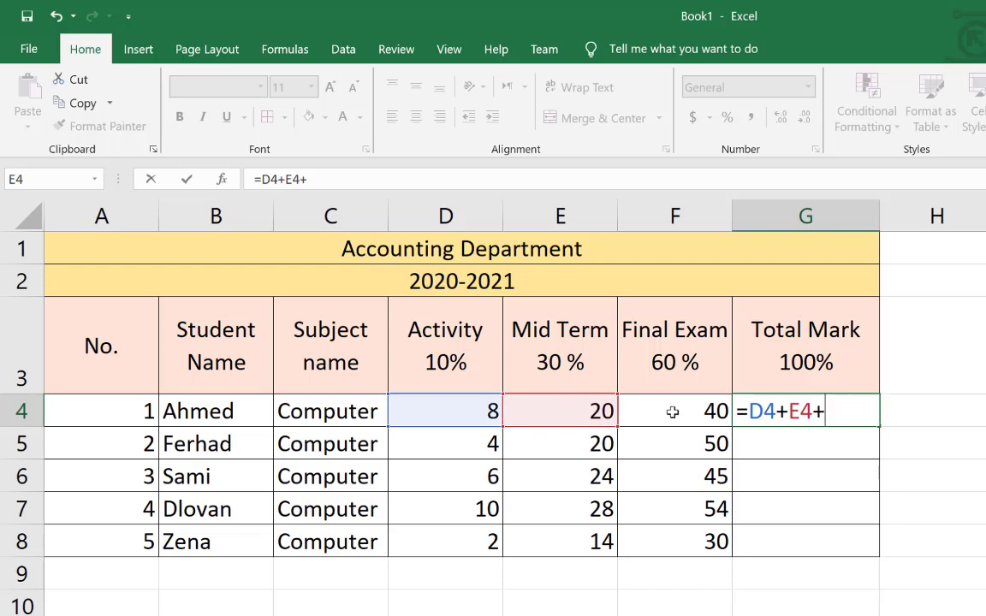
{"action": "left_click", "coordinate": [673, 412]}
{"action": "key", "text": "Return"}
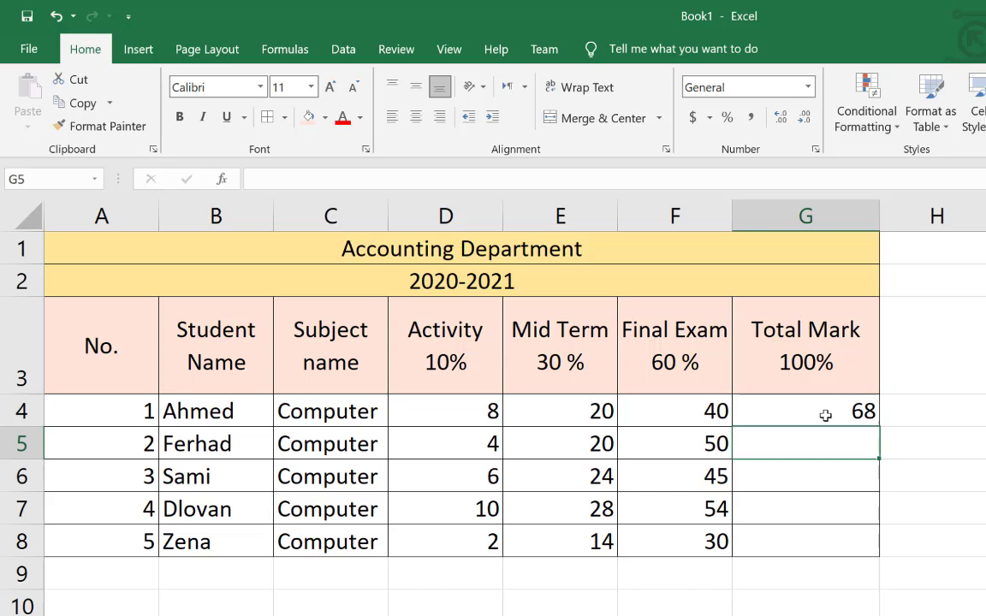
- Fill the G4 formula down to G8 for totals 74, 75, 92 and 46, then return to the lab sheet
{"action": "left_click", "coordinate": [783, 411]}
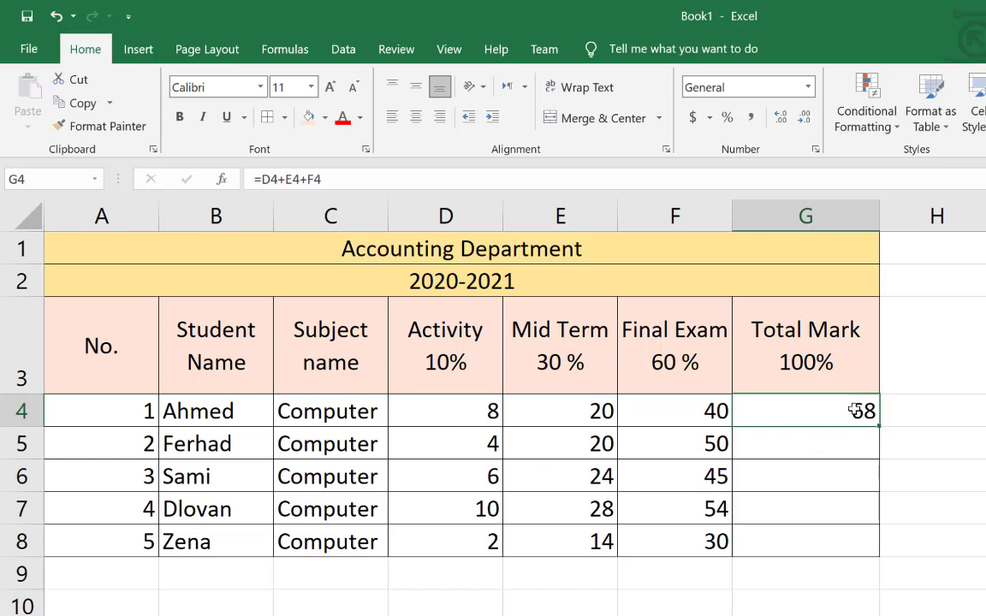
{"action": "left_click_drag", "start_coordinate": [878, 425], "coordinate": [872, 551]}
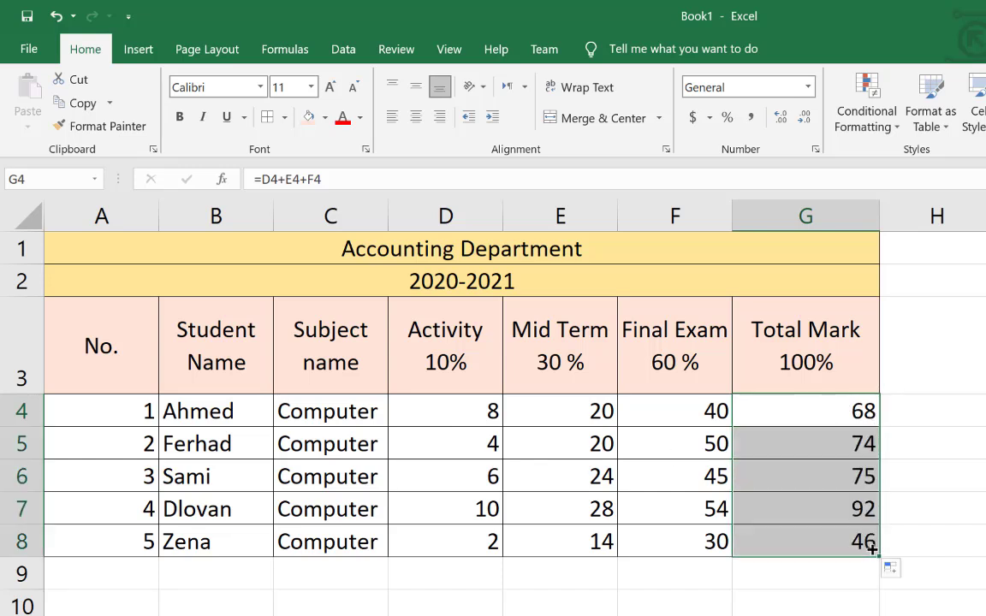
{"action": "left_click", "coordinate": [854, 413]}
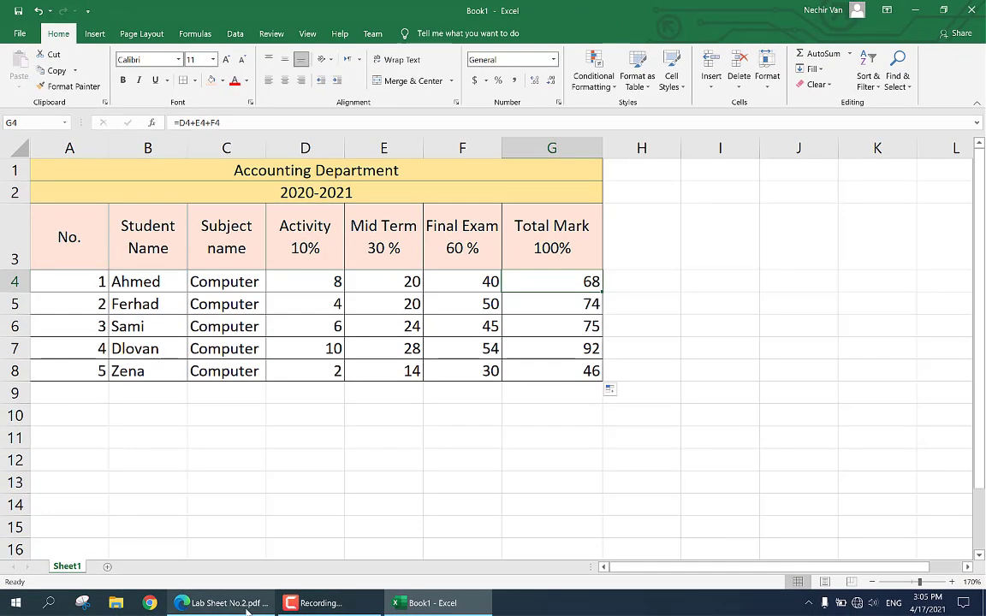
{"action": "left_click", "coordinate": [247, 609]}
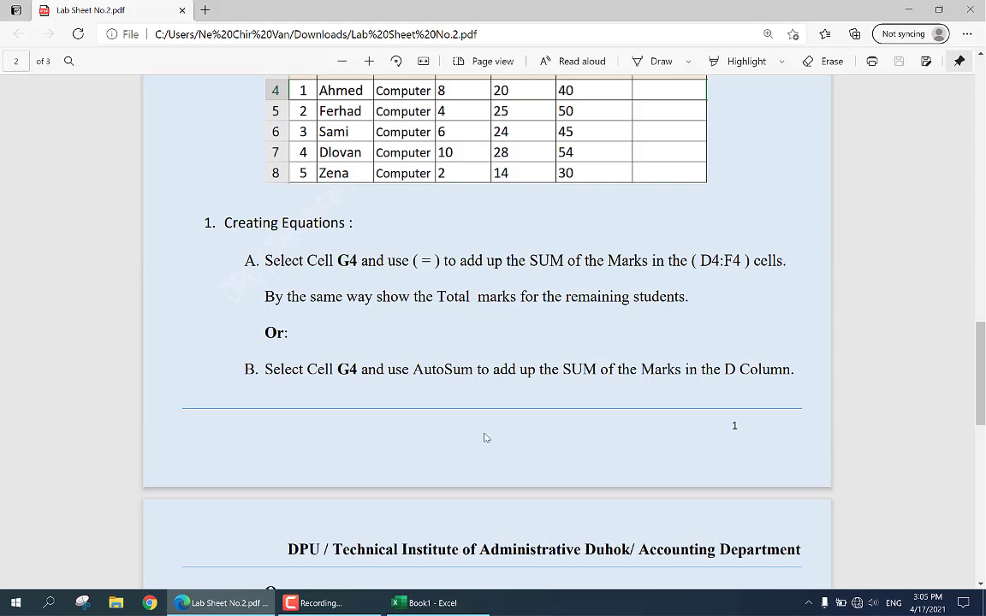
{"action": "left_click", "coordinate": [423, 604]}
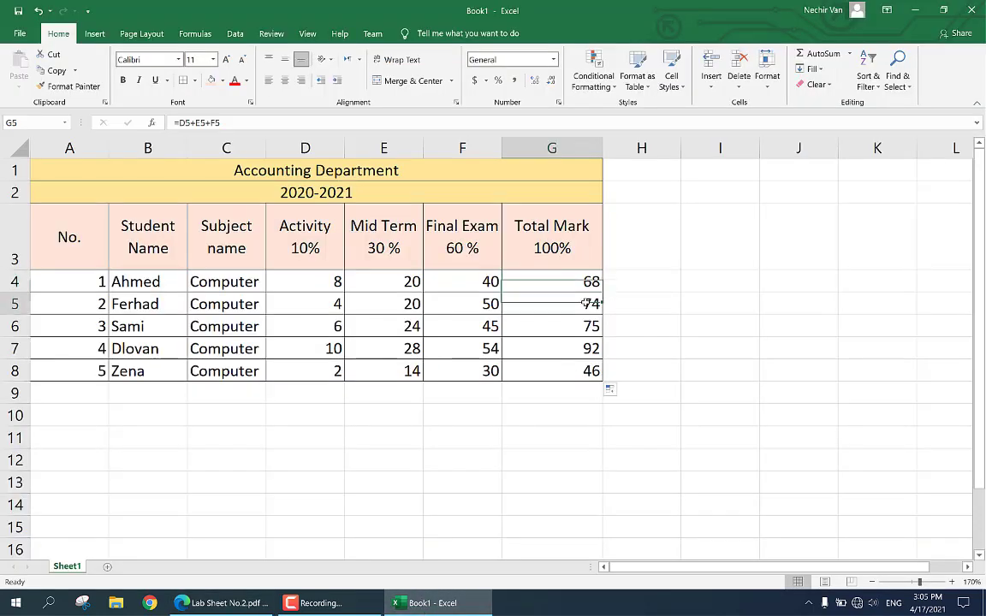
- Copy G4's total formula down through G8 again, then bring back the lab sheet PDF
{"action": "left_click_drag", "start_coordinate": [587, 303], "coordinate": [587, 370]}
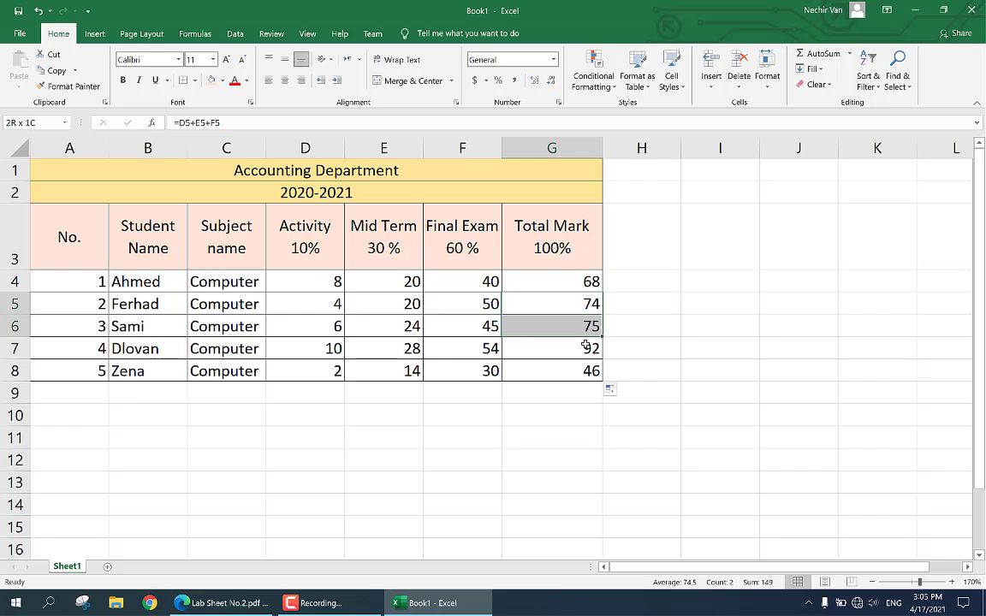
{"action": "left_click", "coordinate": [574, 282]}
{"action": "left_click", "coordinate": [579, 297]}
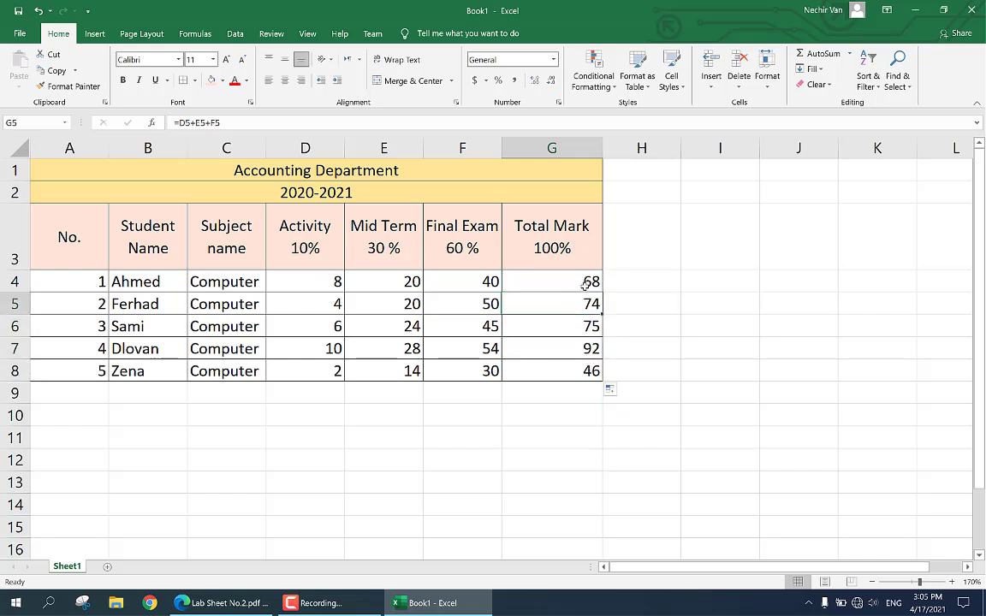
{"action": "left_click", "coordinate": [594, 283]}
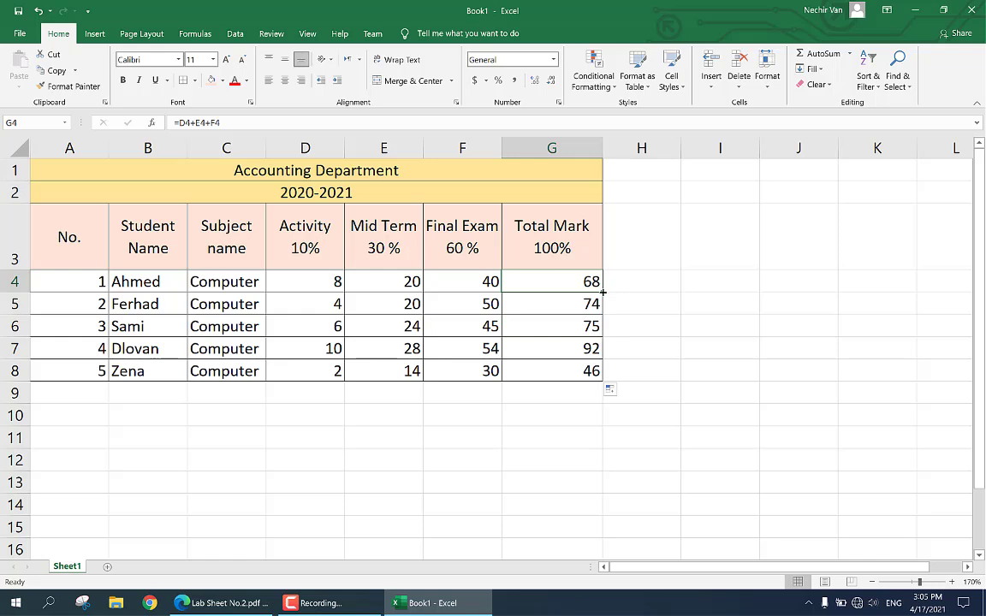
{"action": "left_click_drag", "start_coordinate": [603, 291], "coordinate": [603, 375]}
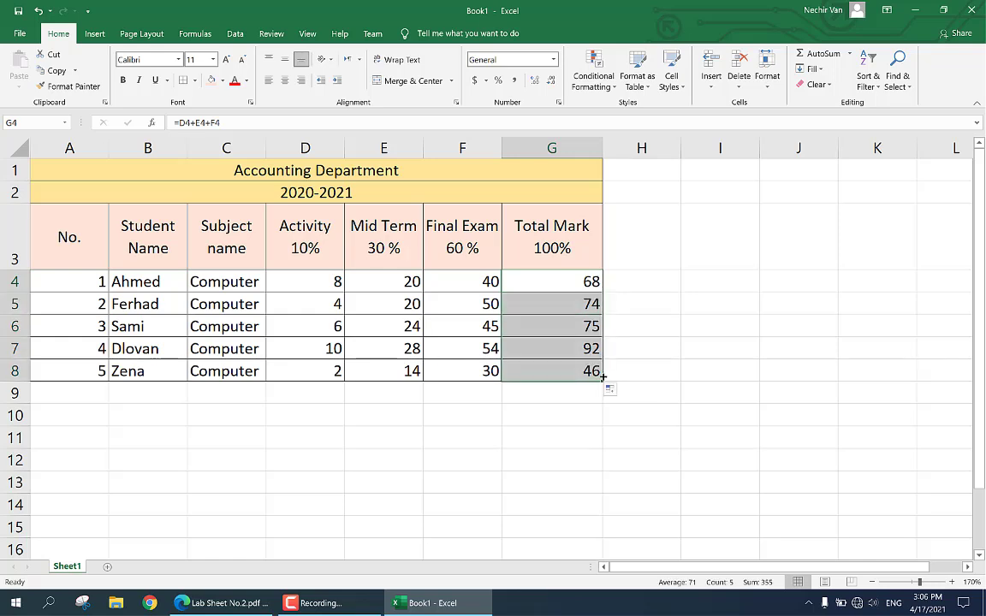
{"action": "left_click", "coordinate": [561, 285]}
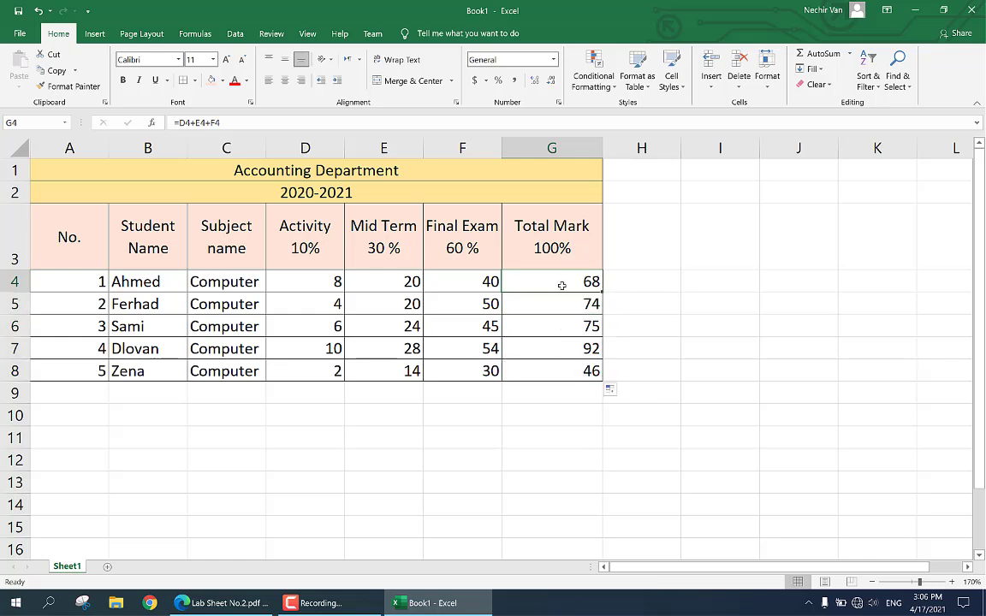
{"action": "left_click", "coordinate": [216, 603]}
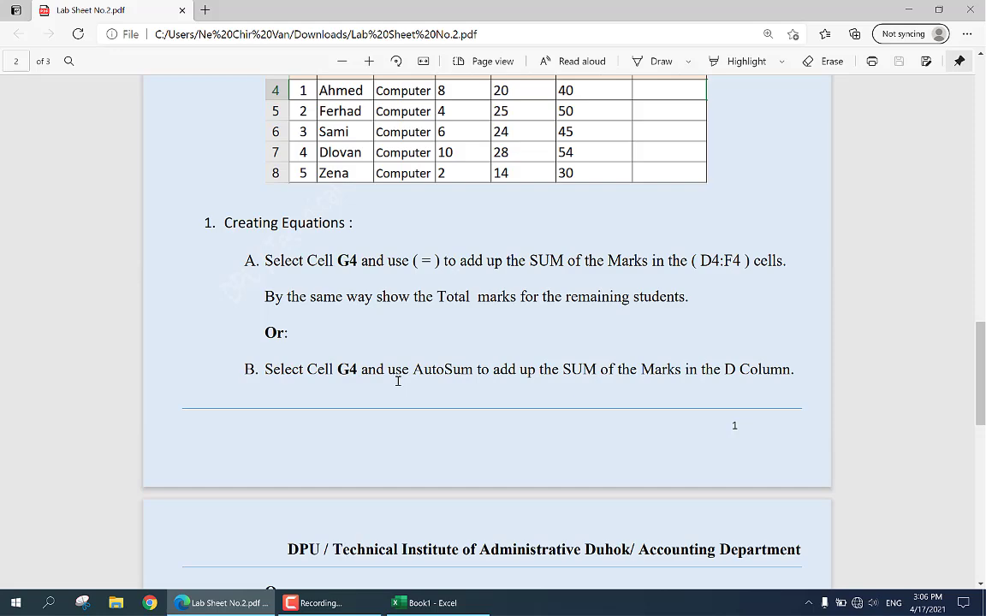
- Scroll the lab sheet to the Sum-function and Rojen-row instructions, then return to Excel's Book1
{"action": "scroll", "coordinate": [398, 381], "scroll_direction": "down", "scroll_amount": 2}
{"action": "scroll", "coordinate": [398, 381], "scroll_direction": "down", "scroll_amount": 2}
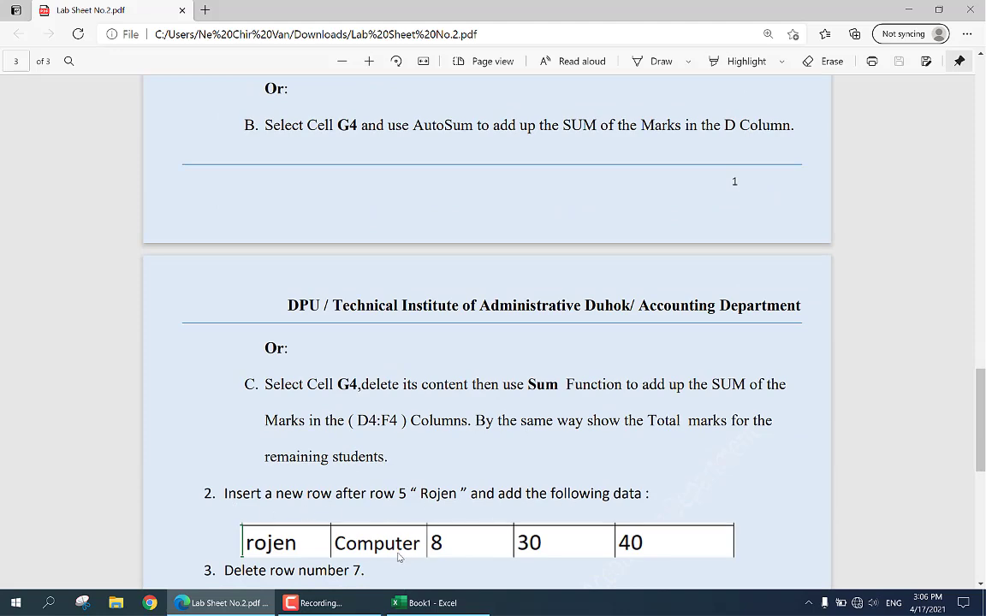
{"action": "left_click", "coordinate": [425, 602]}
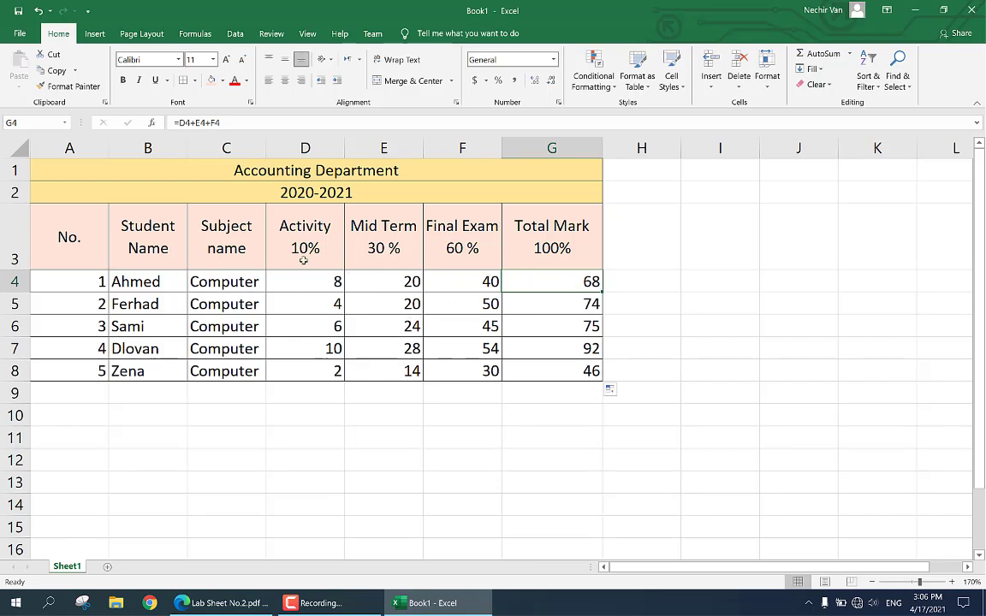
- Try an AutoSum of the Activity marks in D9 as =SUM(D4:D8), giving 30
{"action": "left_click", "coordinate": [315, 397]}
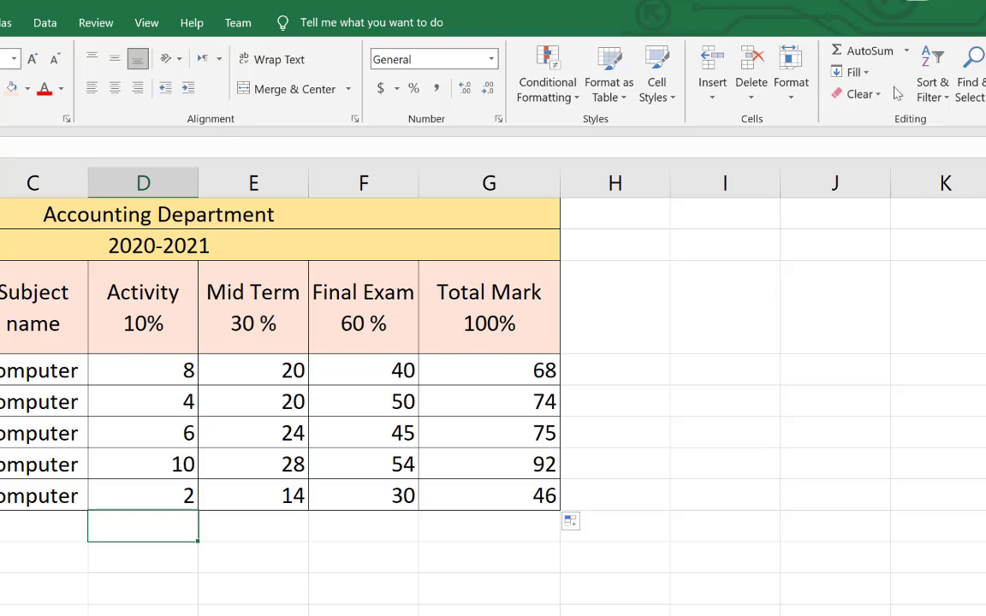
{"action": "left_click", "coordinate": [869, 52]}
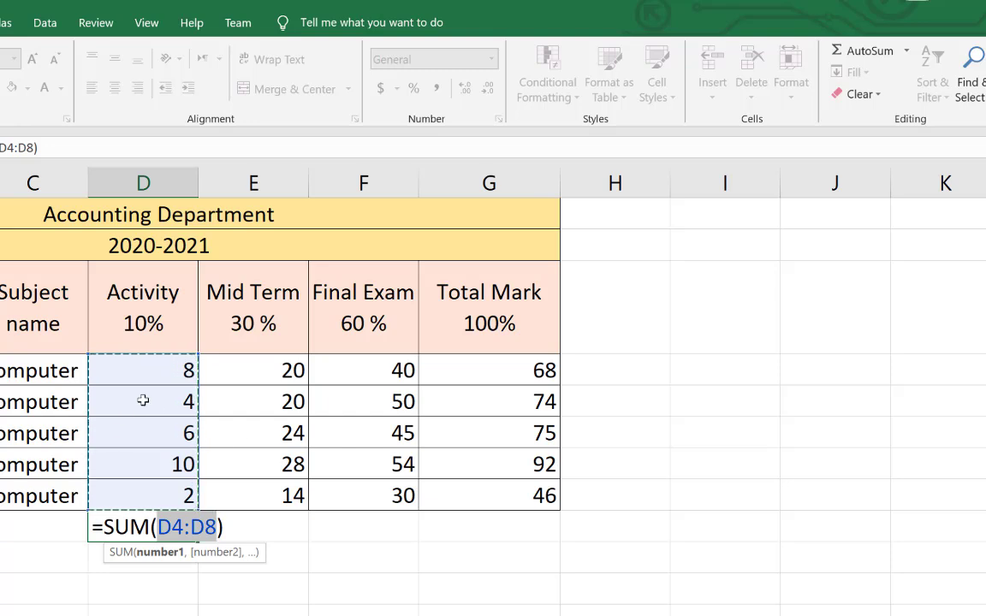
{"action": "left_click", "coordinate": [143, 403]}
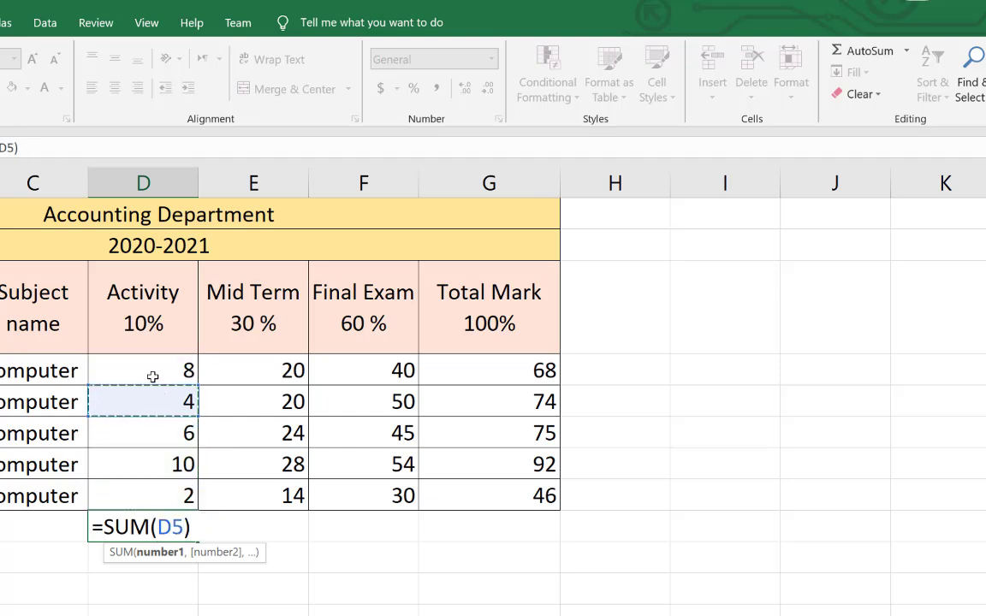
{"action": "left_click_drag", "start_coordinate": [149, 374], "coordinate": [151, 430]}
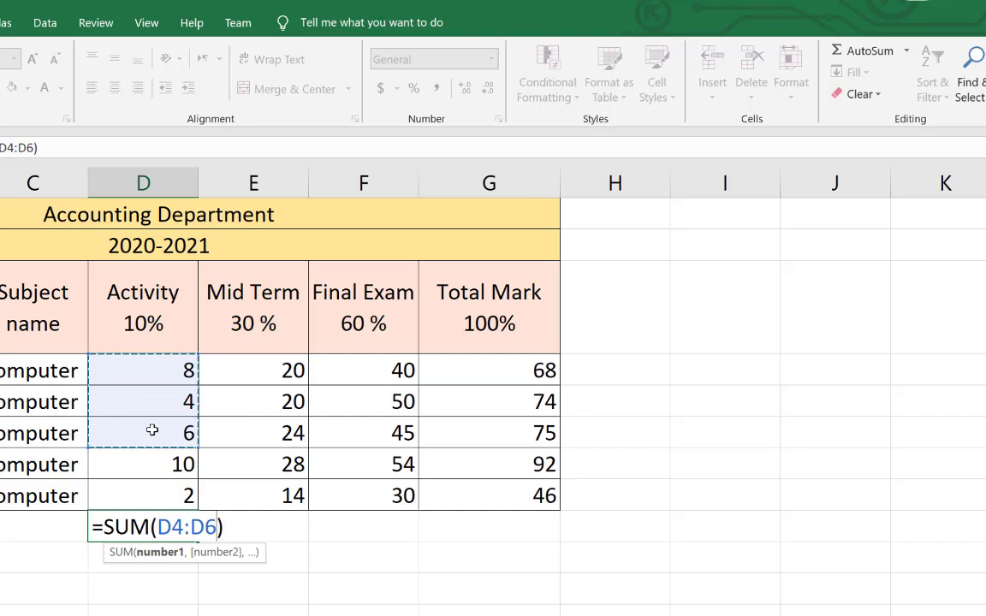
{"action": "left_click", "coordinate": [143, 371]}
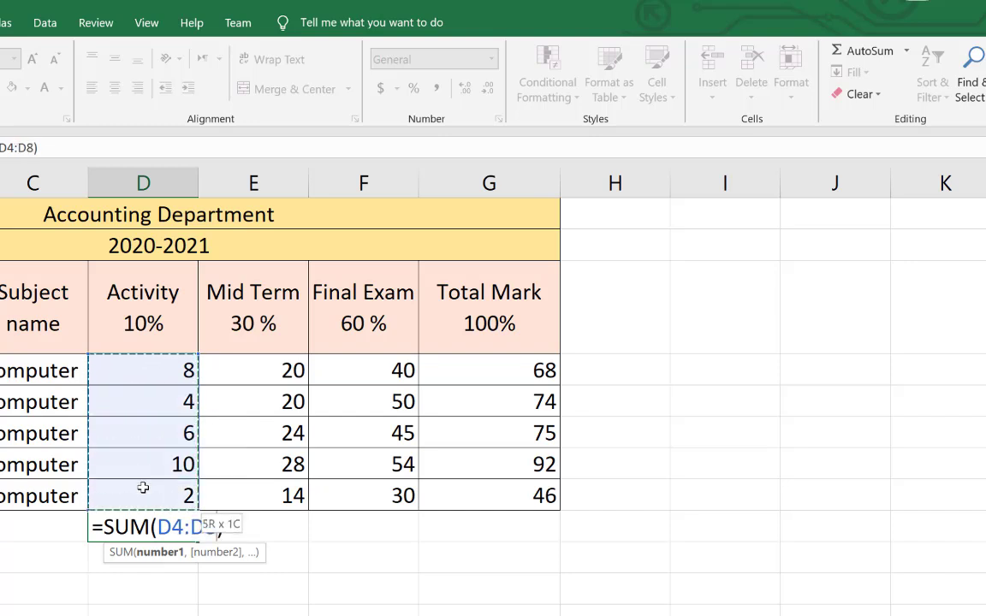
{"action": "left_click_drag", "start_coordinate": [143, 466], "coordinate": [141, 492]}
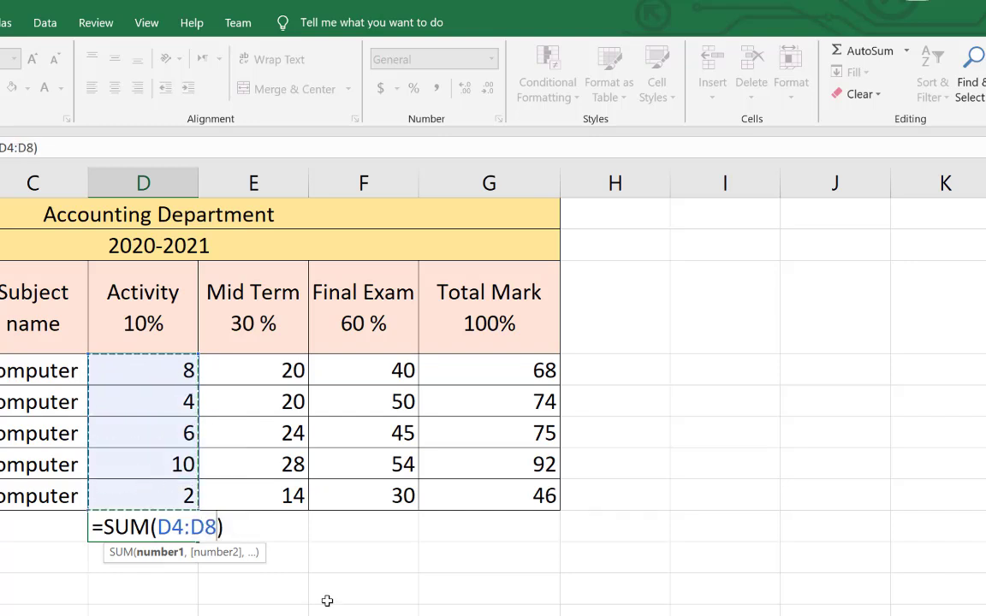
{"action": "key", "text": "Return"}
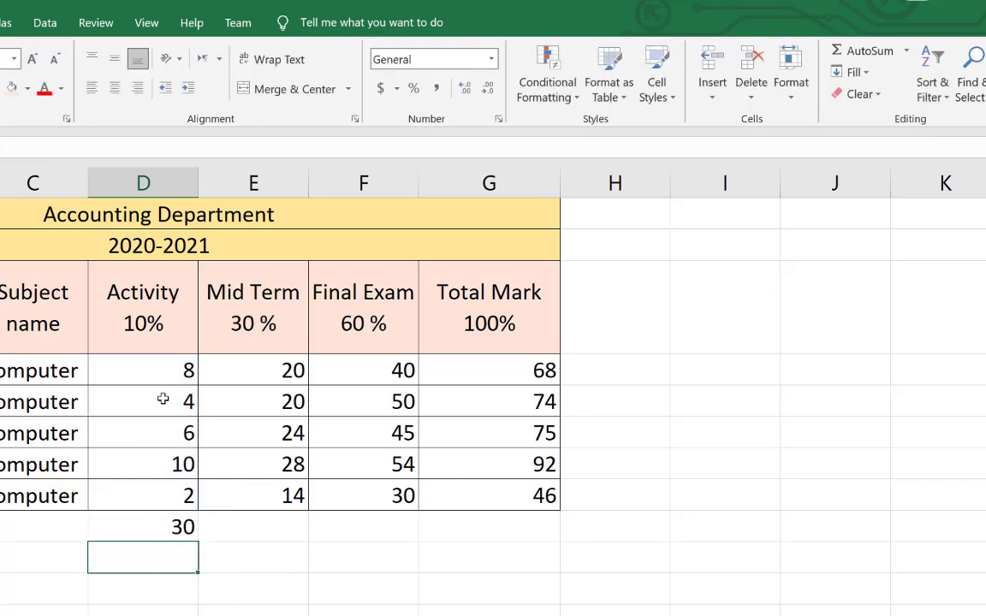
{"action": "left_click", "coordinate": [148, 528]}
{"action": "double_click", "coordinate": [148, 529]}
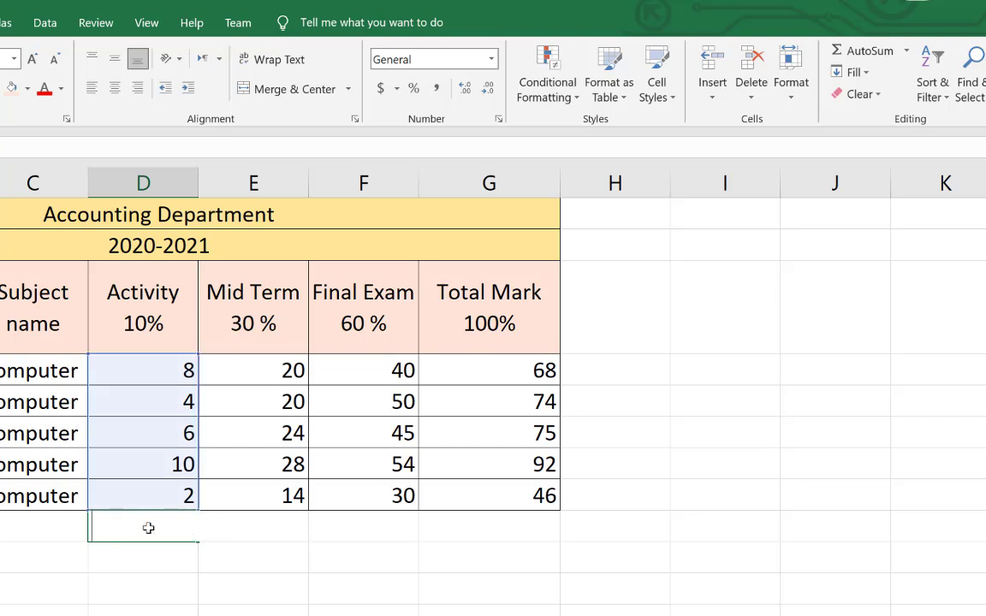
- Clear the Total Mark formulas from G4 down to G8, leaving the column empty
{"action": "left_click_drag", "start_coordinate": [503, 369], "coordinate": [503, 493]}
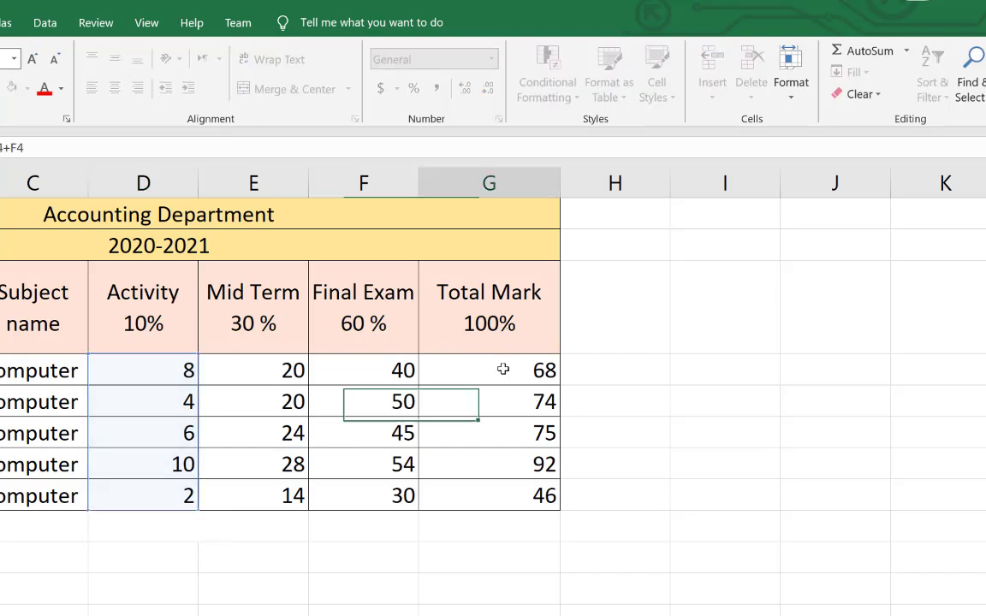
{"action": "key", "text": "F2"}
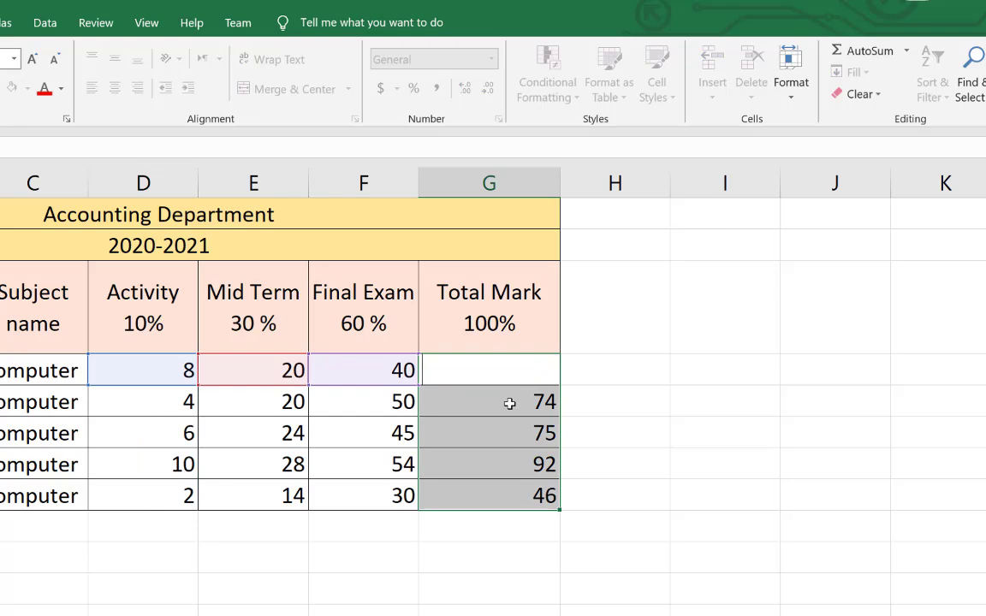
{"action": "key", "text": "Return"}
{"action": "key", "text": "F2"}
{"action": "key", "text": "Return"}
{"action": "key", "text": "F2"}
{"action": "key", "text": "Return"}
{"action": "key", "text": "F2"}
{"action": "key", "text": "Return"}
{"action": "key", "text": "F2"}
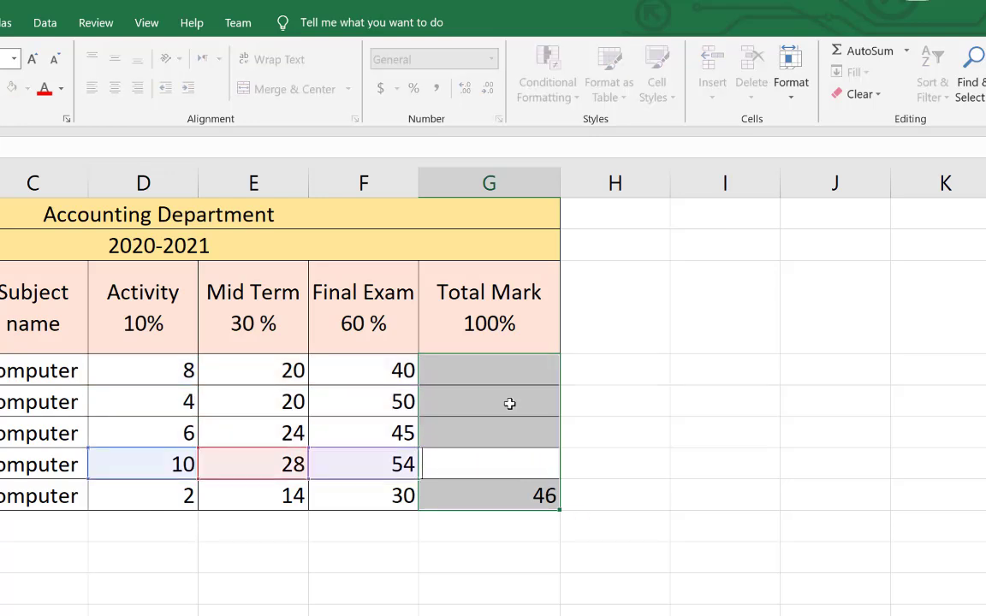
{"action": "key", "text": "Return"}
{"action": "key", "text": "F2"}
{"action": "key", "text": "Return"}
{"action": "left_click", "coordinate": [519, 359]}
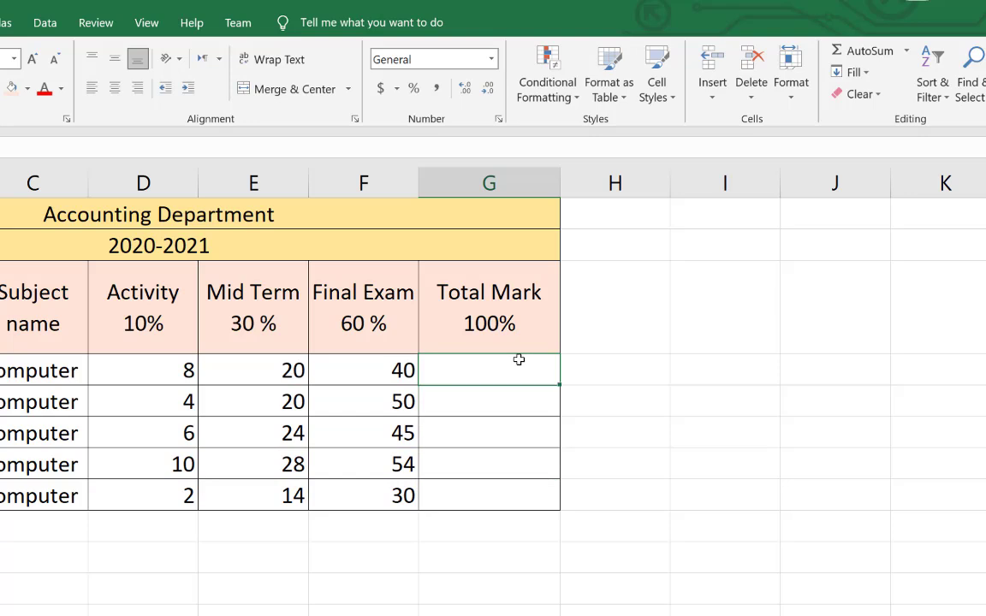
- AutoSum D4:F4 into G4 and fill it down to G8, giving 68, 74, 75, 92 and 46
{"action": "left_click", "coordinate": [866, 53]}
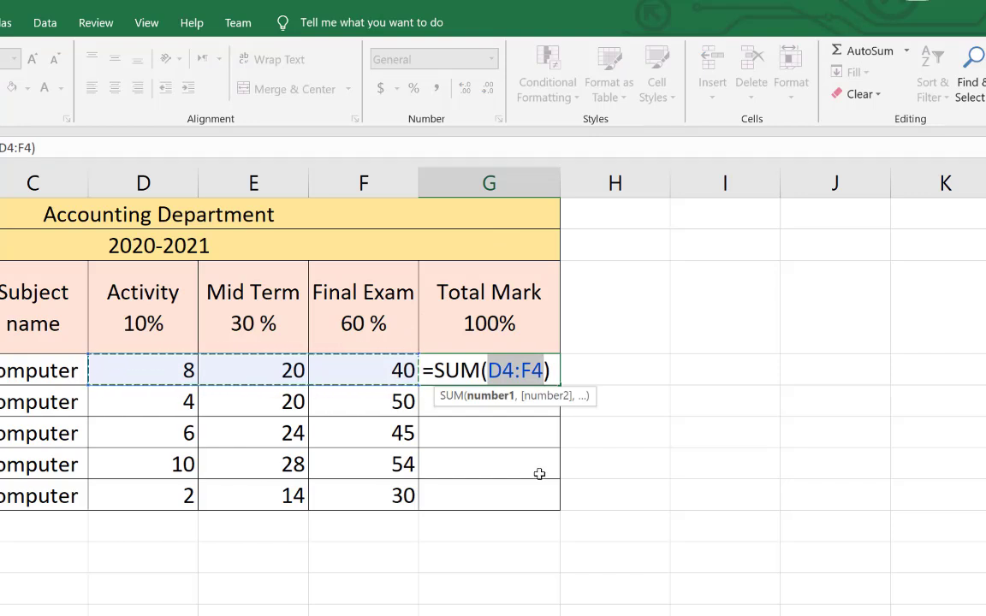
{"action": "left_click", "coordinate": [135, 370]}
{"action": "left_click_drag", "start_coordinate": [134, 370], "coordinate": [367, 373]}
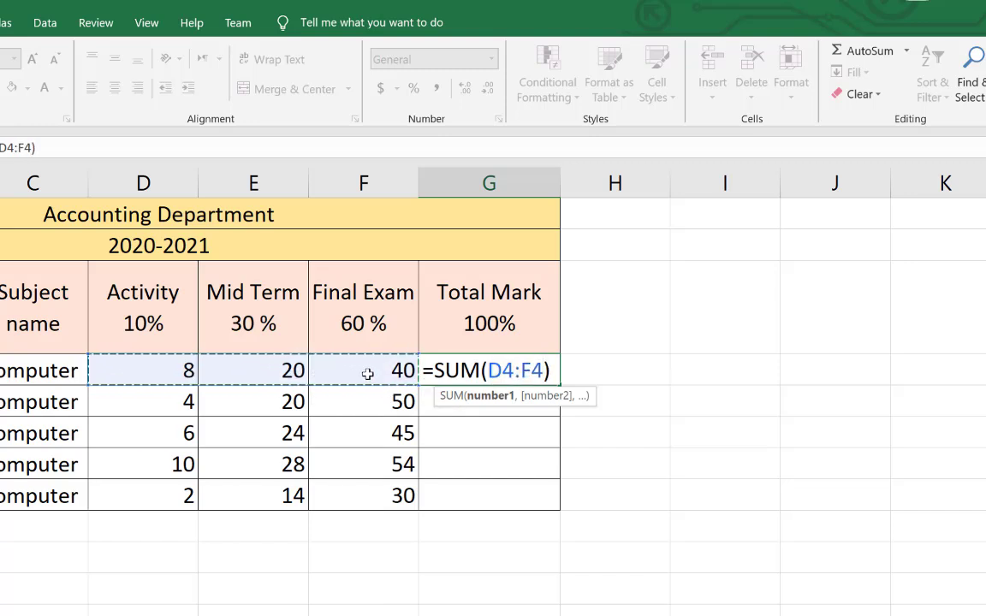
{"action": "key", "text": "Return"}
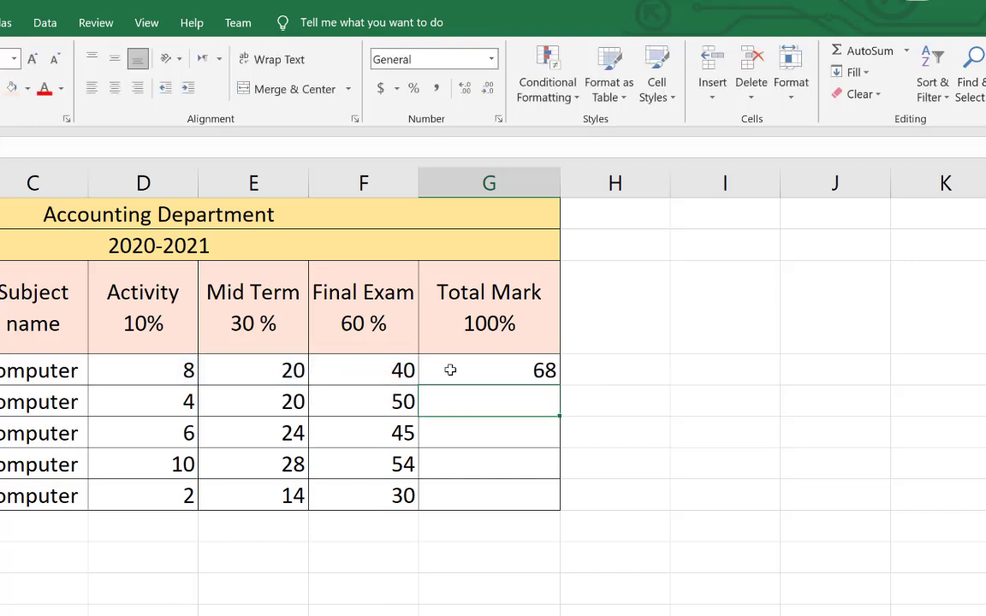
{"action": "left_click", "coordinate": [482, 370]}
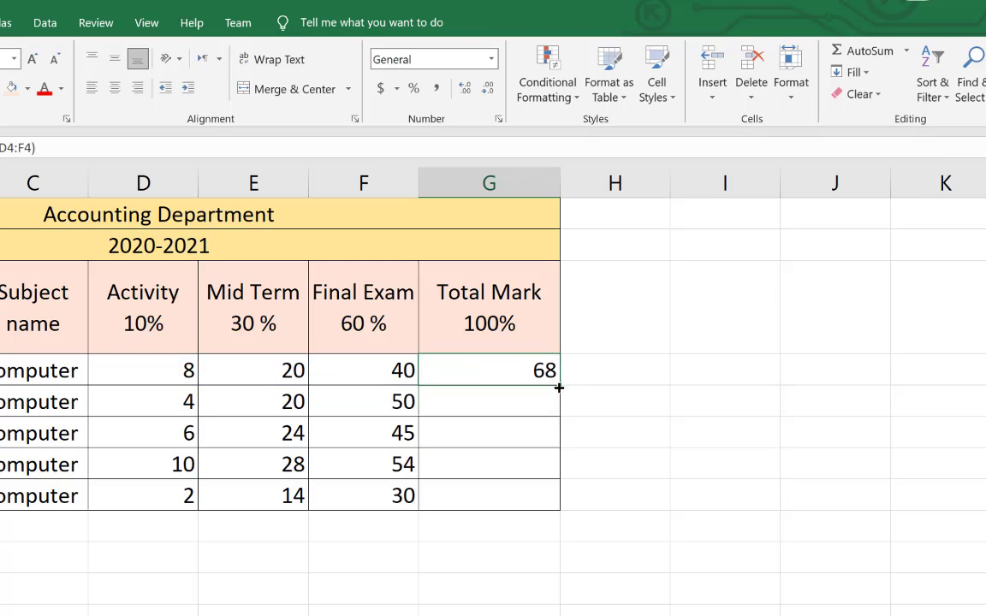
{"action": "left_click", "coordinate": [505, 403]}
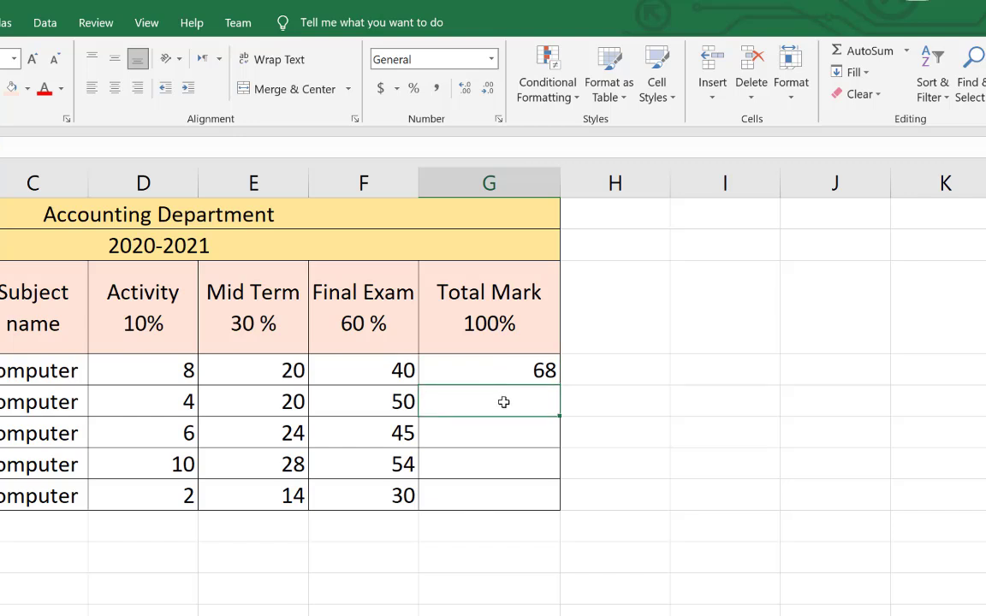
{"action": "left_click", "coordinate": [507, 371]}
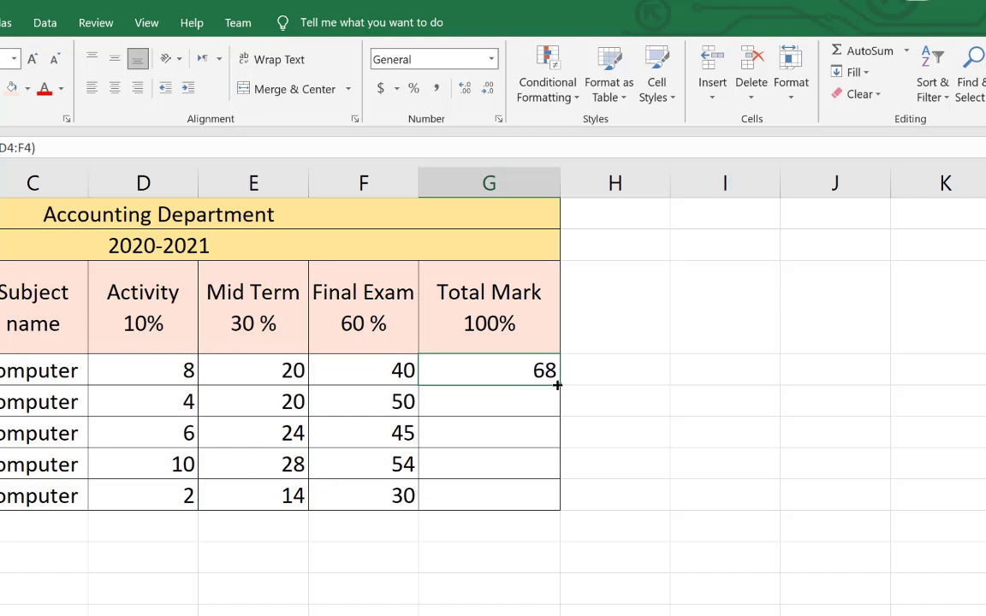
{"action": "left_click_drag", "start_coordinate": [560, 386], "coordinate": [554, 509]}
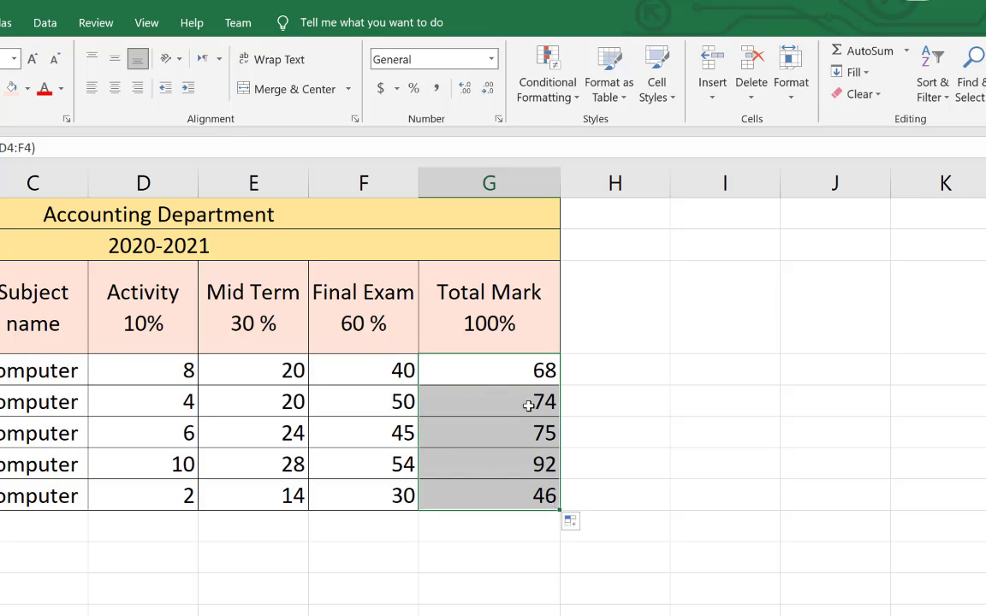
{"action": "left_click", "coordinate": [457, 441]}
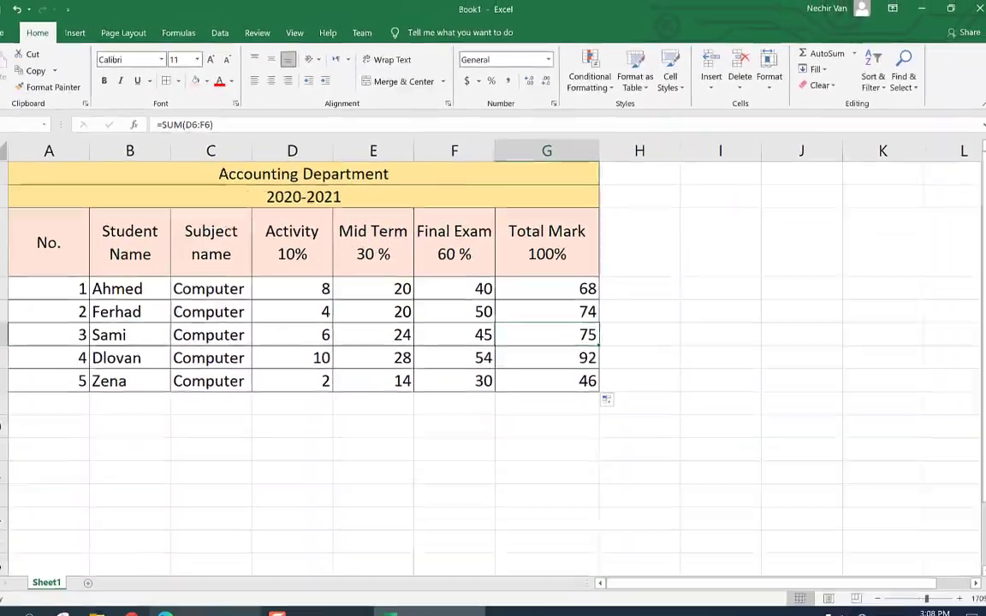
- Reread option C in the lab sheet, then return to Excel and edit G4's total
{"action": "left_click", "coordinate": [223, 603]}
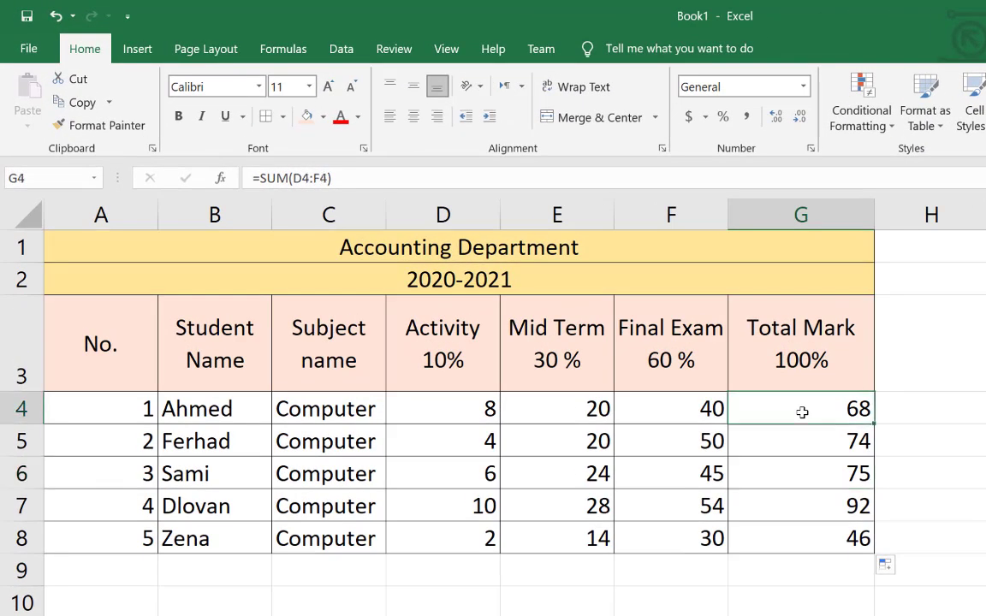
{"action": "double_click", "coordinate": [802, 413]}
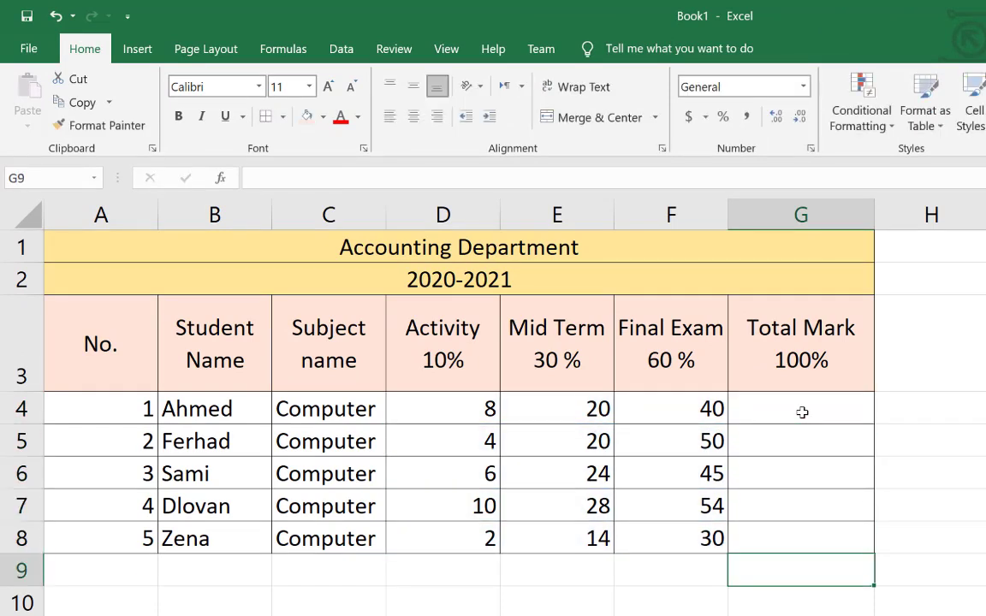
- Enter =SUM(D4,E4,F4) in G4 for Ahmed's total of 68 and reopen it to inspect
{"action": "left_click", "coordinate": [801, 412]}
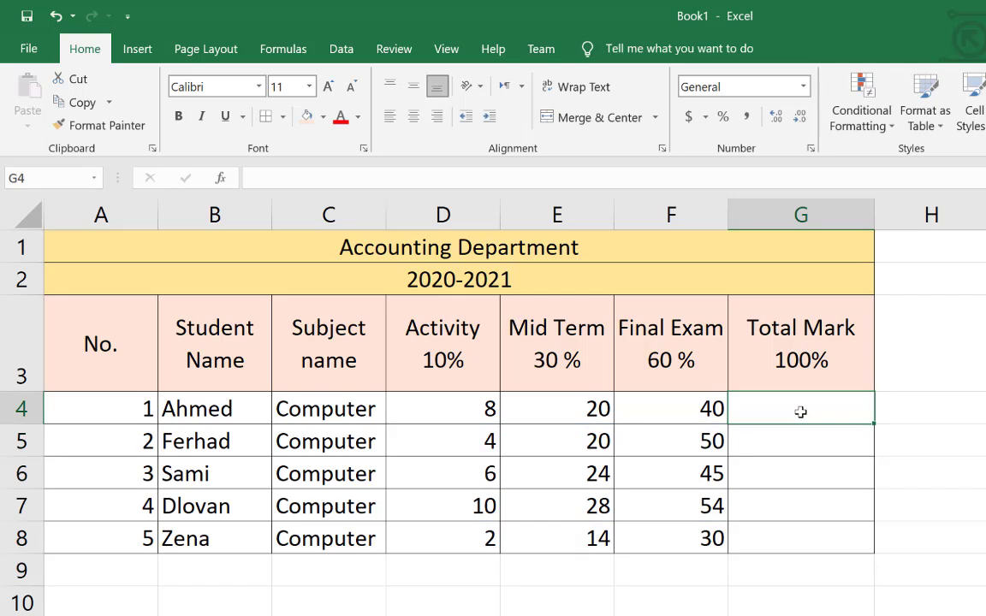
{"action": "type", "text": "=s"}
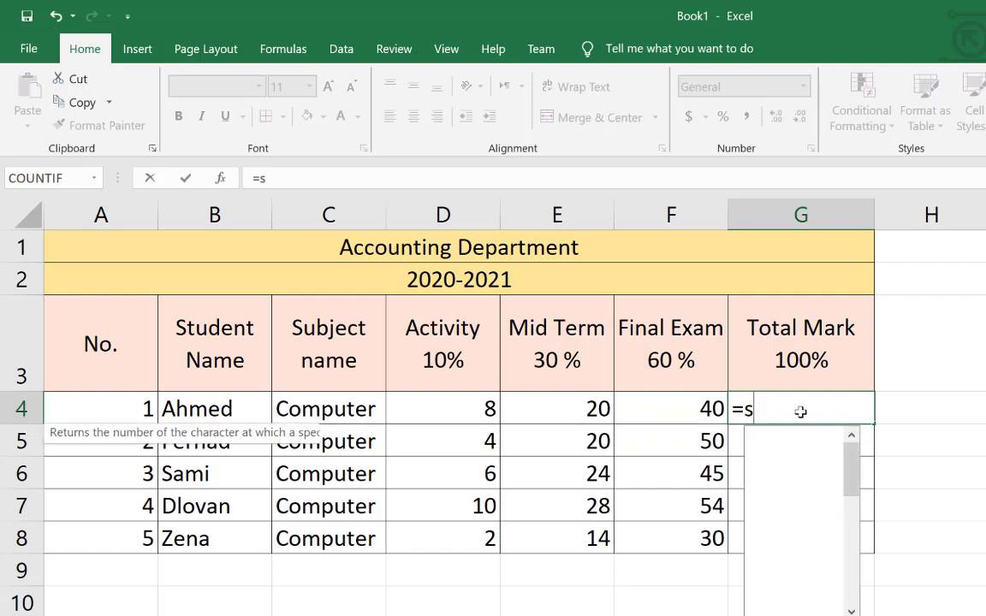
{"action": "type", "text": "um"}
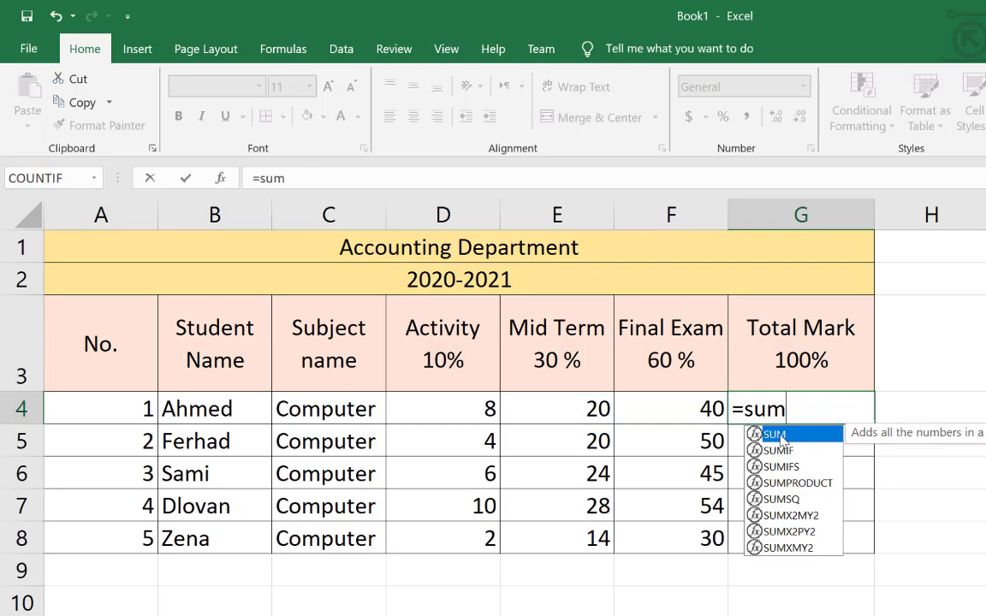
{"action": "double_click", "coordinate": [779, 434]}
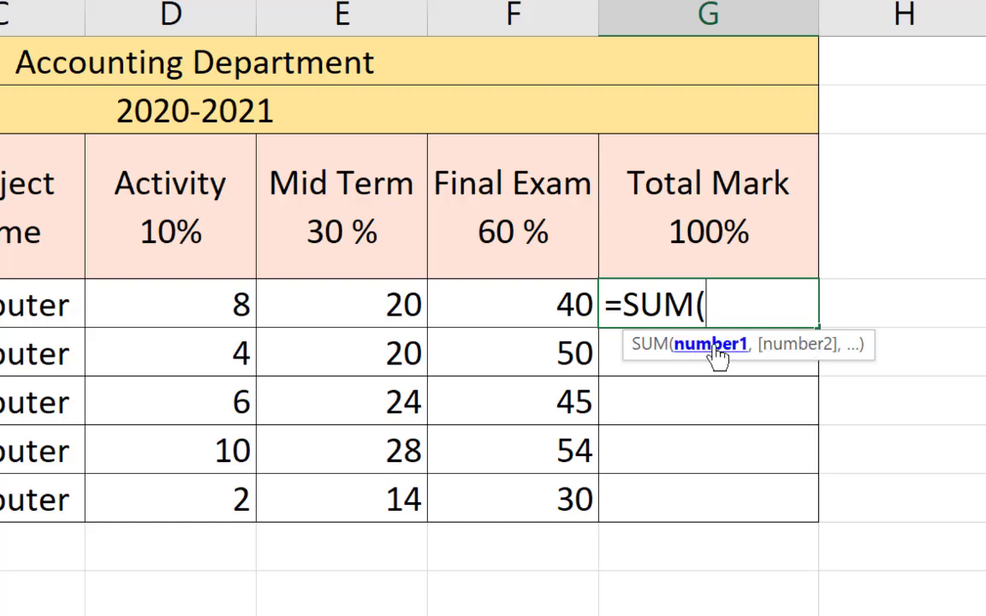
{"action": "left_click", "coordinate": [206, 301]}
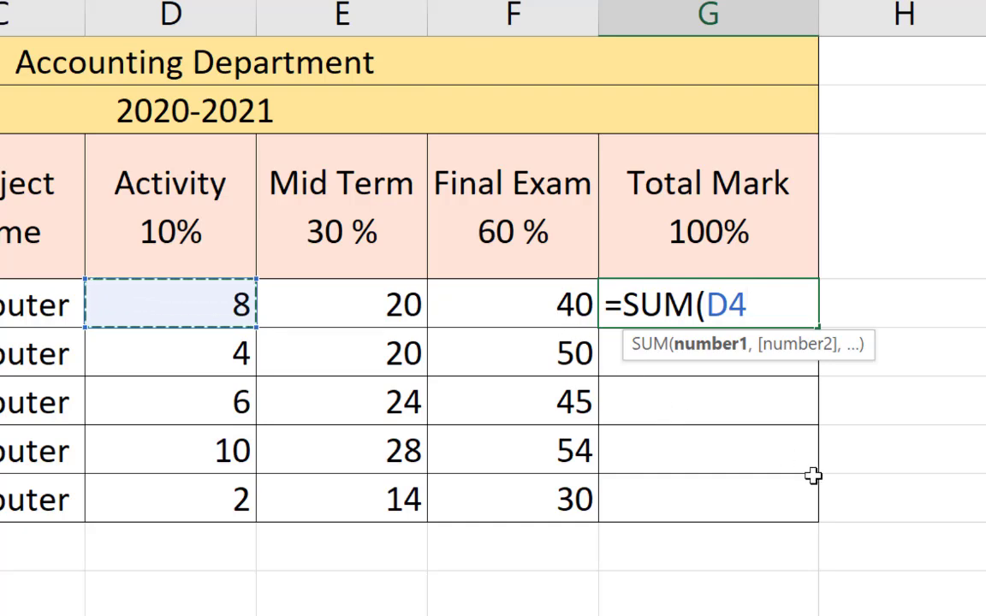
{"action": "type", "text": ","}
{"action": "left_click", "coordinate": [370, 300]}
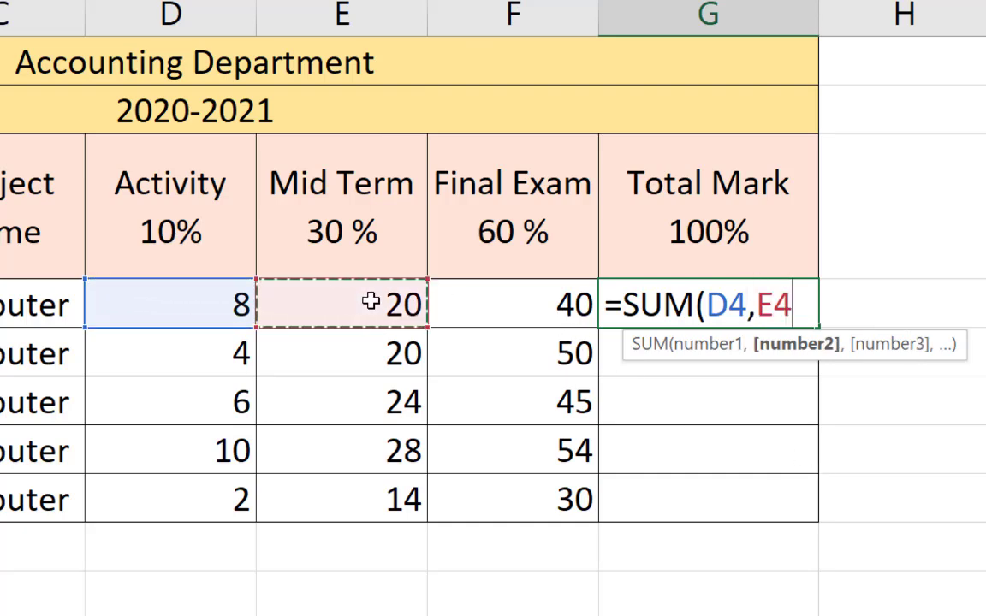
{"action": "type", "text": ","}
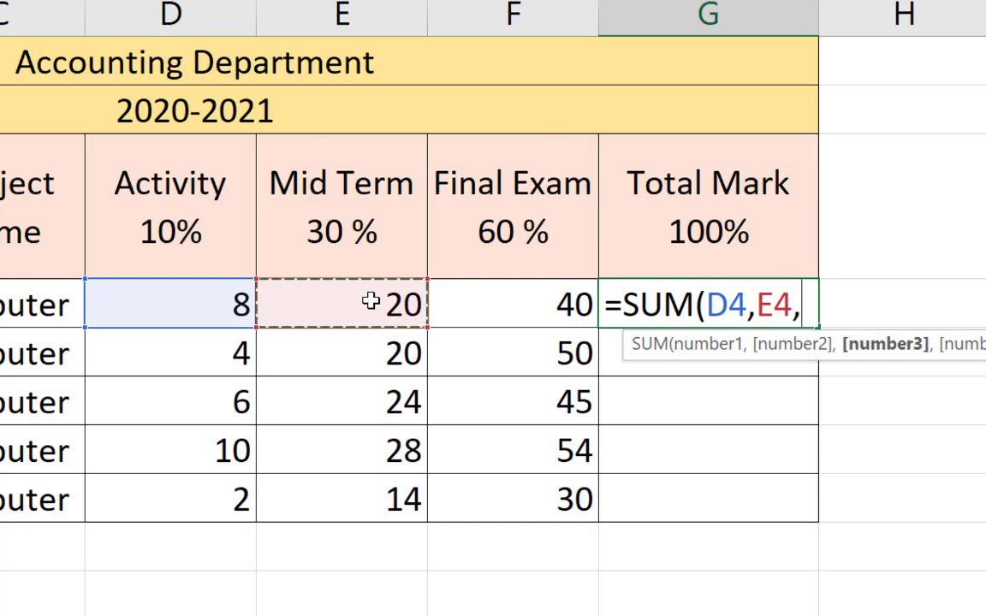
{"action": "left_click", "coordinate": [524, 309]}
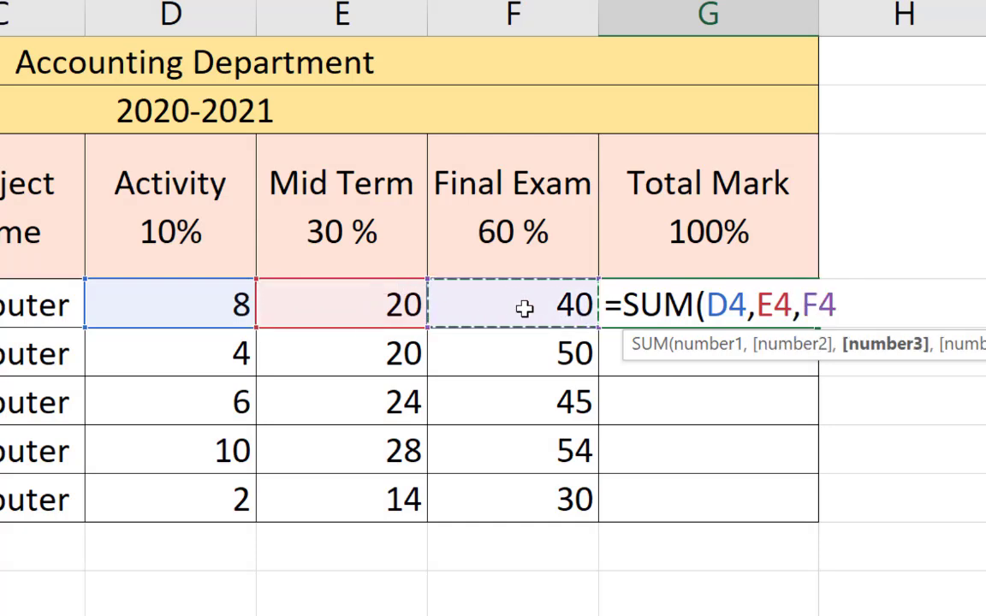
{"action": "type", "text": ")"}
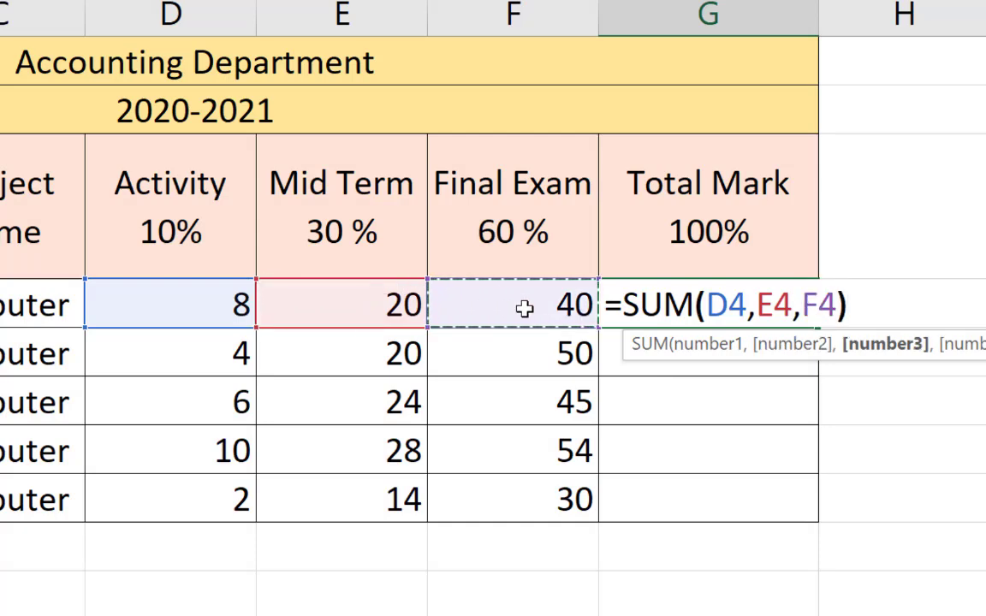
{"action": "key", "text": "Return"}
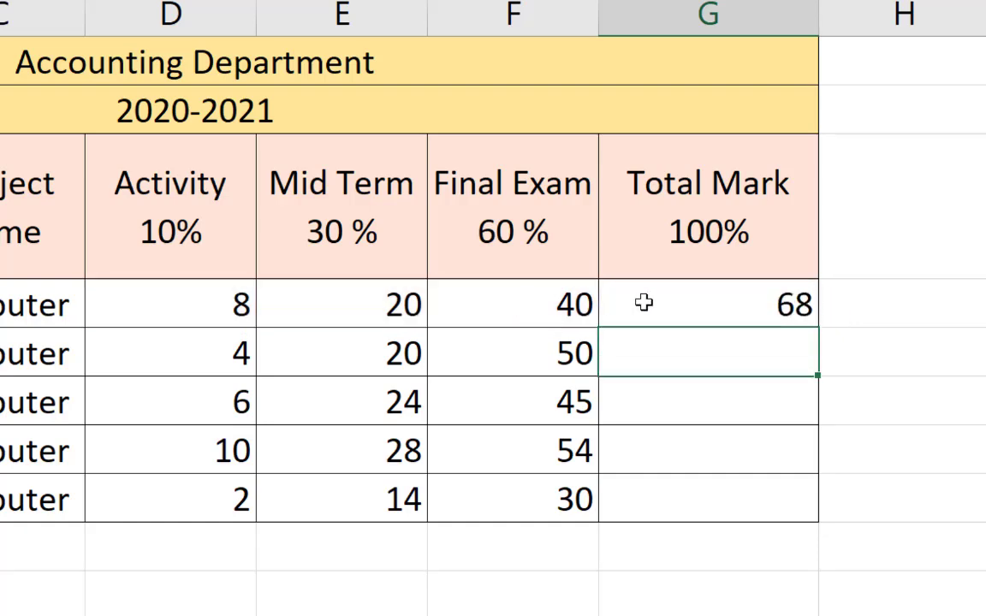
{"action": "left_click", "coordinate": [729, 308]}
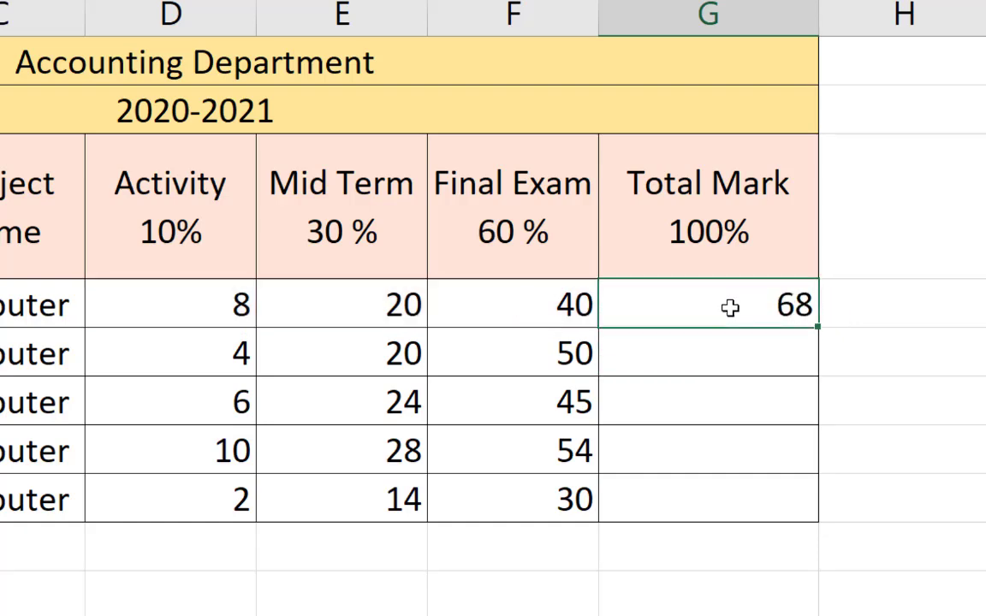
{"action": "double_click", "coordinate": [729, 308]}
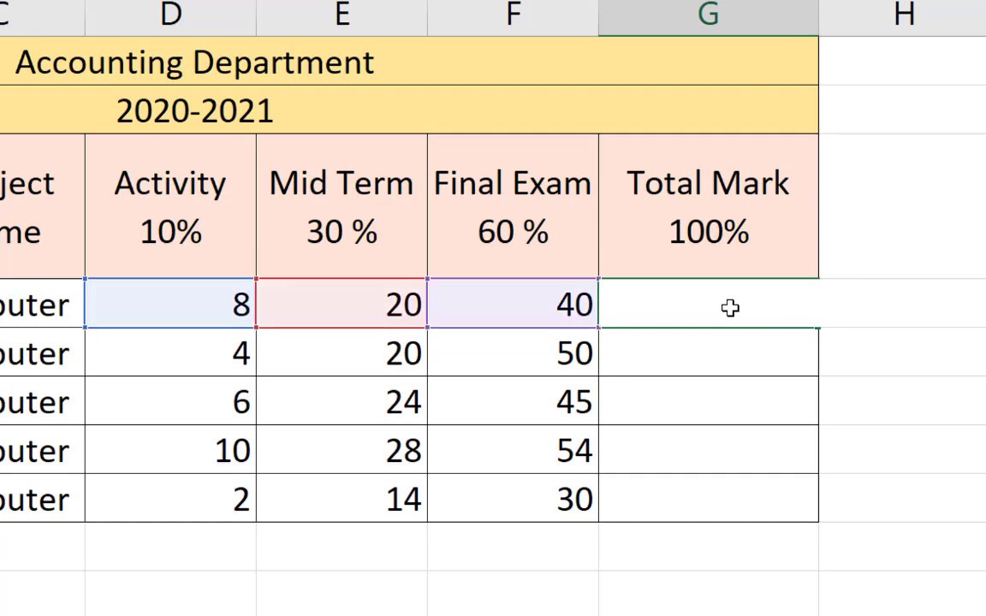
- Rewrite G4 as =SUM(D4:F4), a single range still totalling 68
{"action": "left_click", "coordinate": [732, 381]}
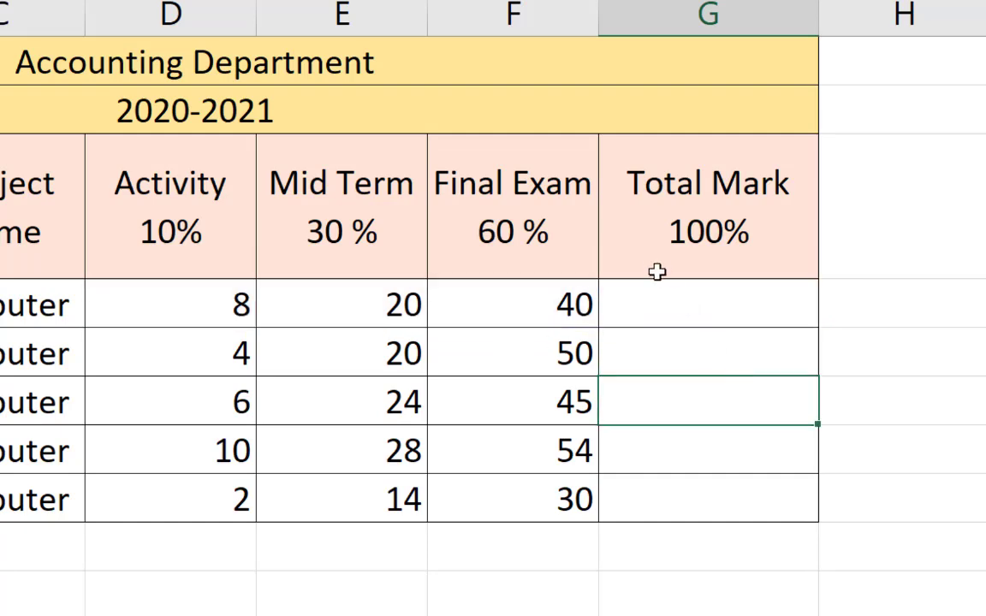
{"action": "left_click", "coordinate": [676, 310]}
{"action": "type", "text": "="}
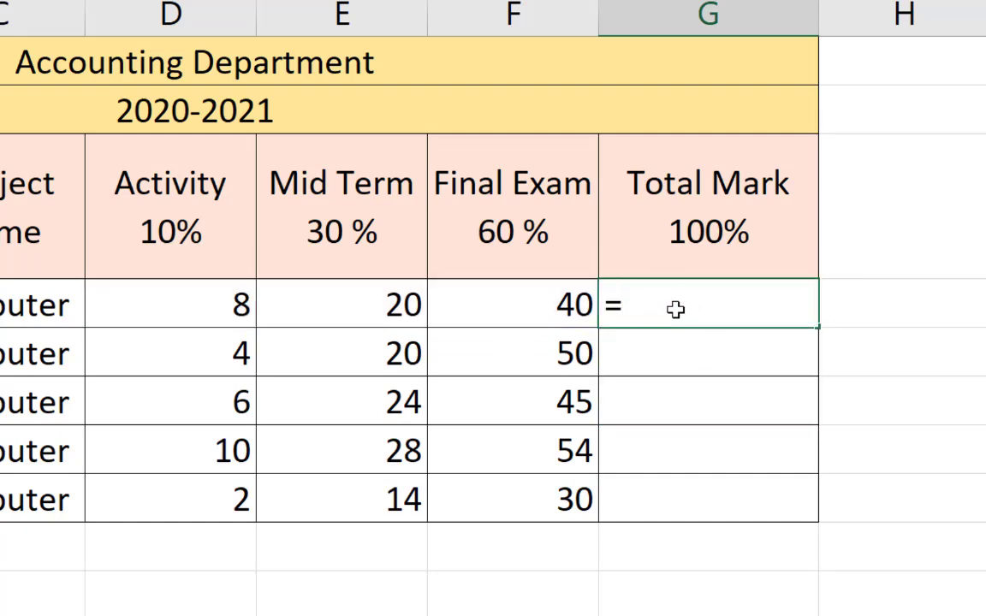
{"action": "type", "text": "sum"}
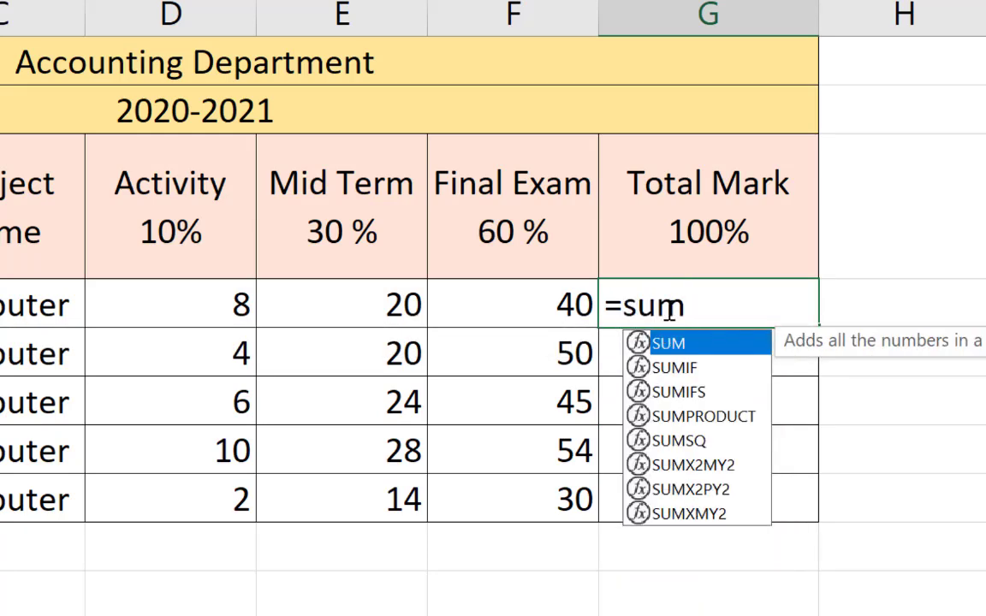
{"action": "type", "text": "("}
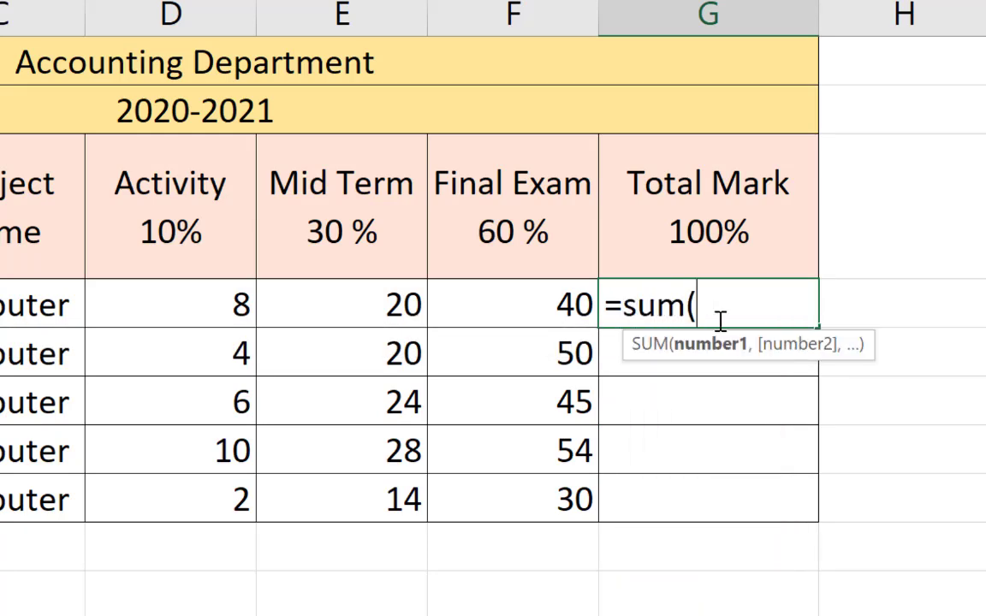
{"action": "left_click_drag", "start_coordinate": [161, 303], "coordinate": [465, 301]}
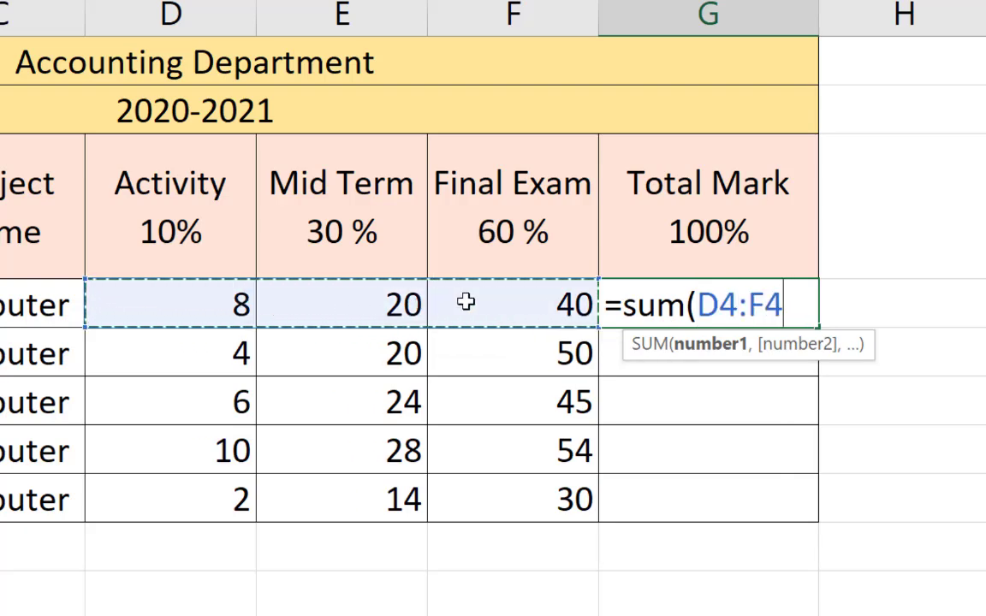
{"action": "type", "text": ")"}
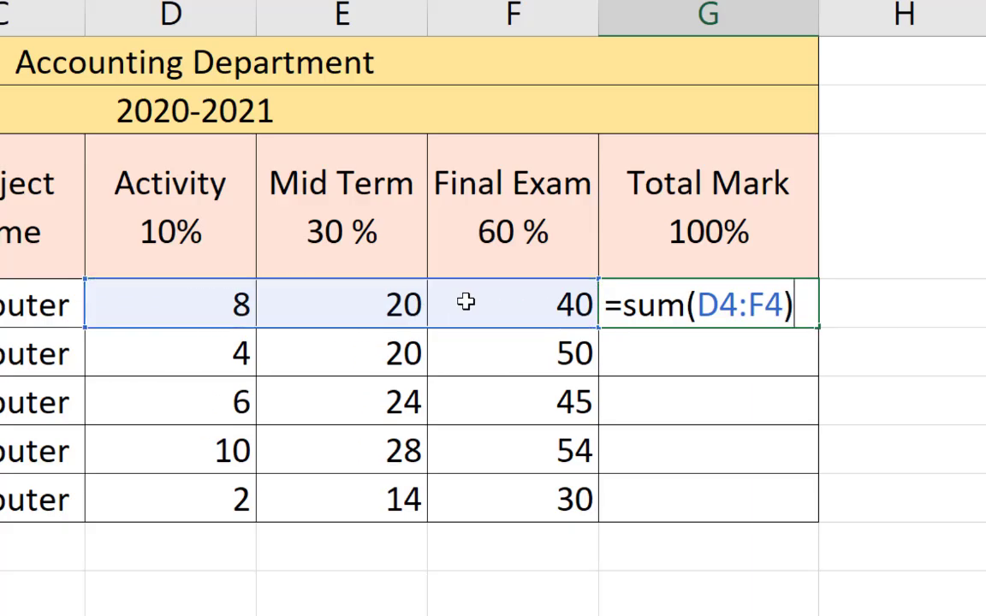
{"action": "key", "text": "Return"}
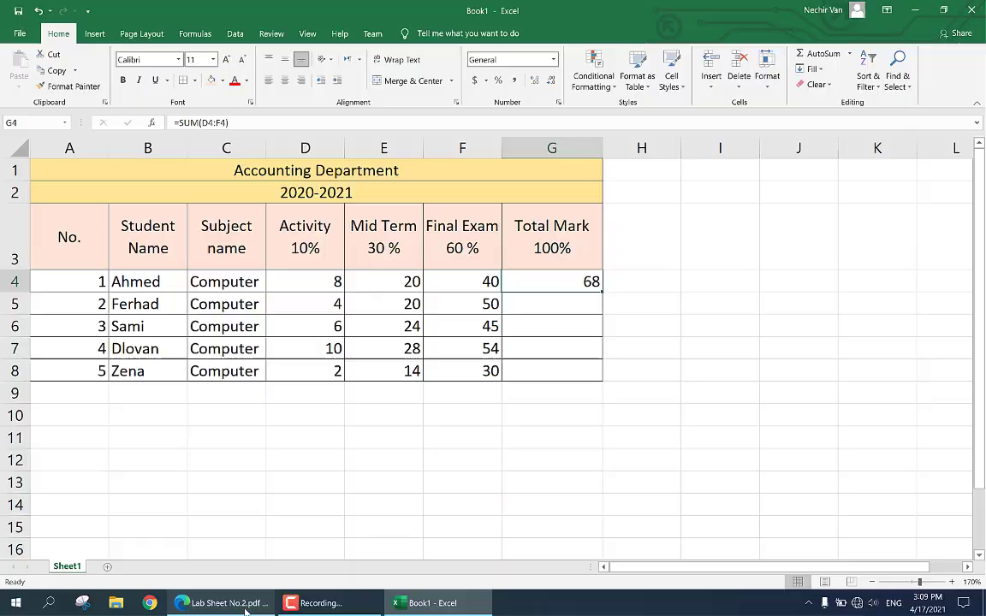
{"action": "left_click", "coordinate": [221, 602]}
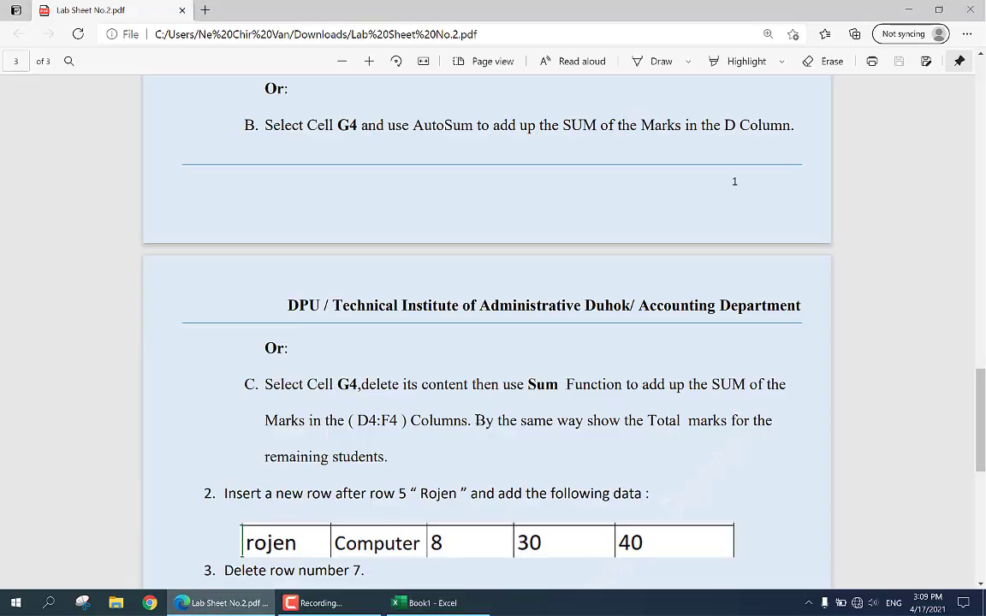
{"action": "left_click_drag", "start_coordinate": [474, 422], "coordinate": [392, 457]}
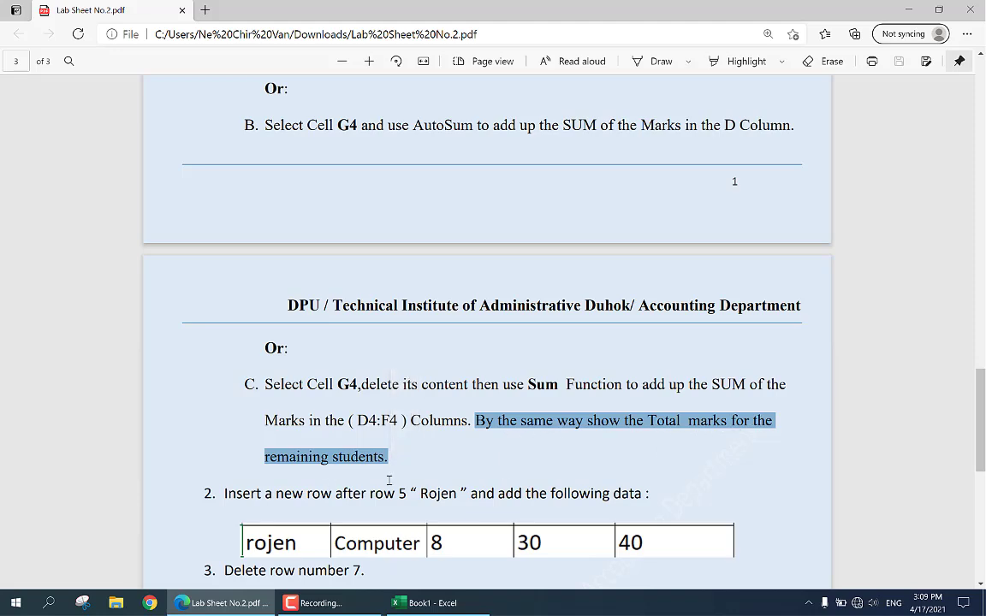
{"action": "mouse_move", "coordinate": [423, 602]}
{"action": "left_click", "coordinate": [437, 603]}
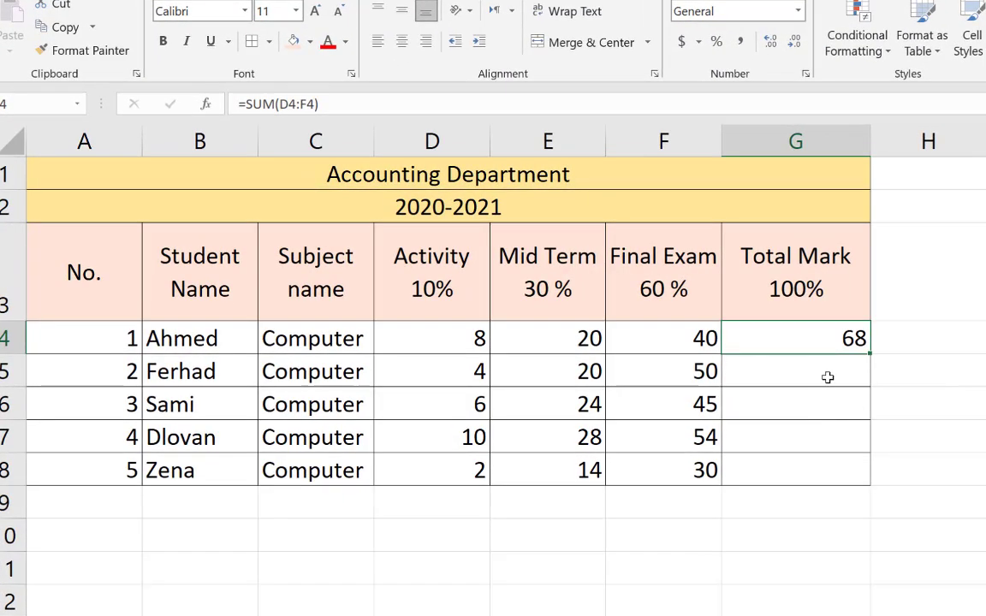
- Fill G4's =SUM(D4:F4) down to G8, showing totals 74, 75, 92 and 46
{"action": "left_click", "coordinate": [827, 375]}
{"action": "left_click", "coordinate": [852, 341]}
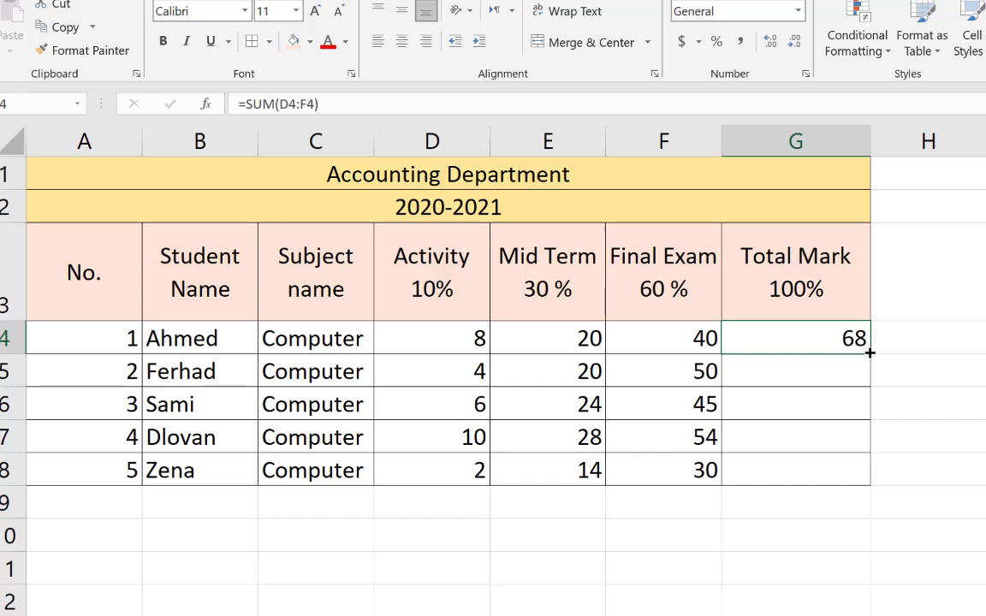
{"action": "left_click_drag", "start_coordinate": [870, 353], "coordinate": [859, 474]}
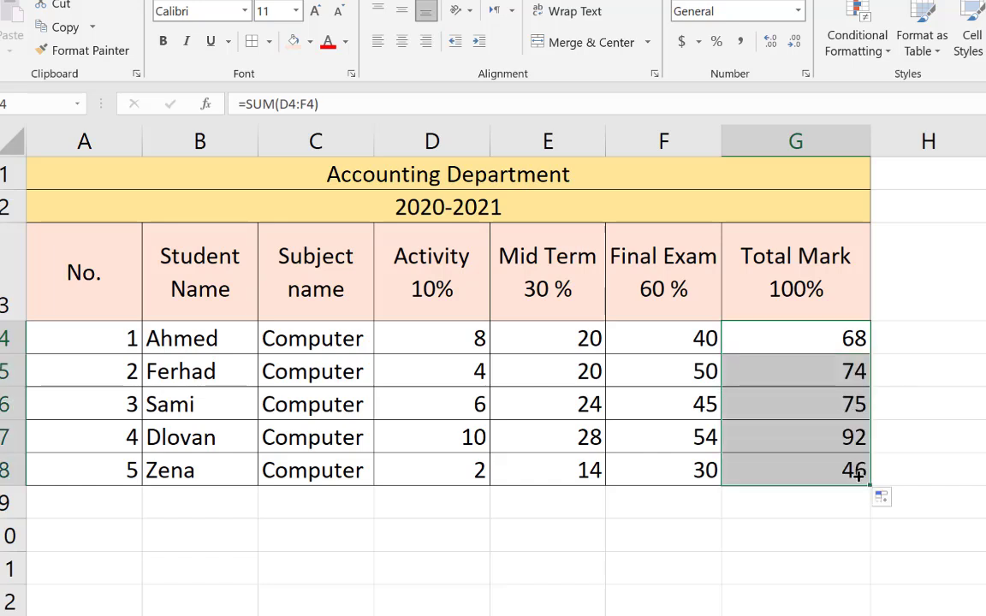
{"action": "key", "text": "ctrl+z"}
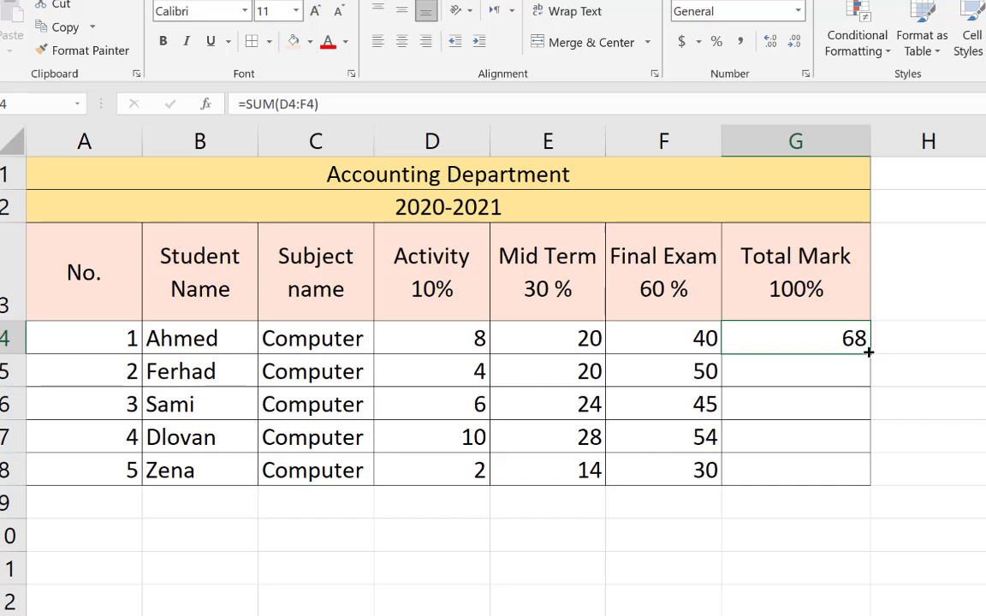
{"action": "double_click", "coordinate": [868, 352]}
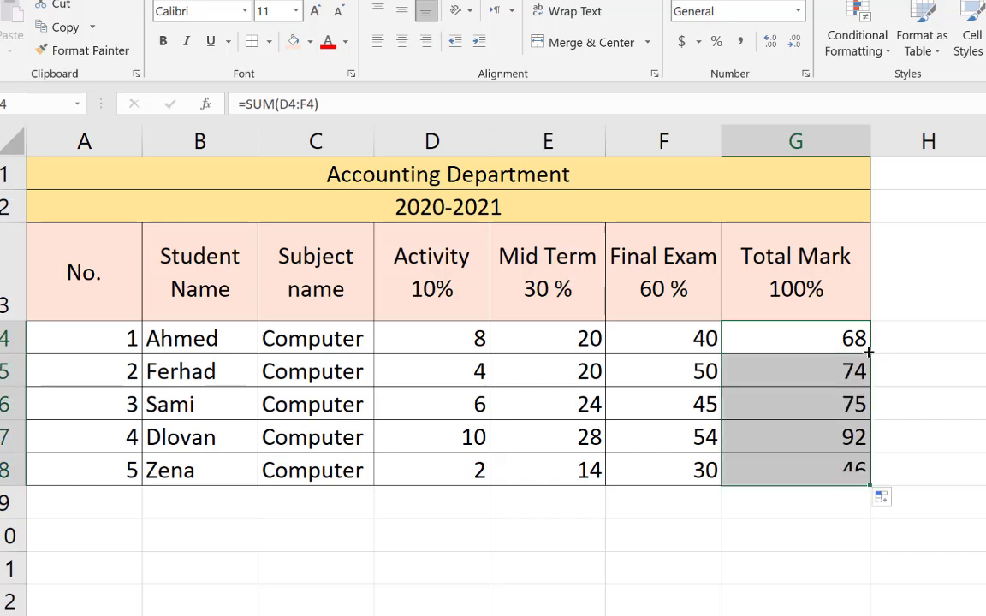
{"action": "left_click", "coordinate": [827, 473]}
{"action": "left_click", "coordinate": [788, 511]}
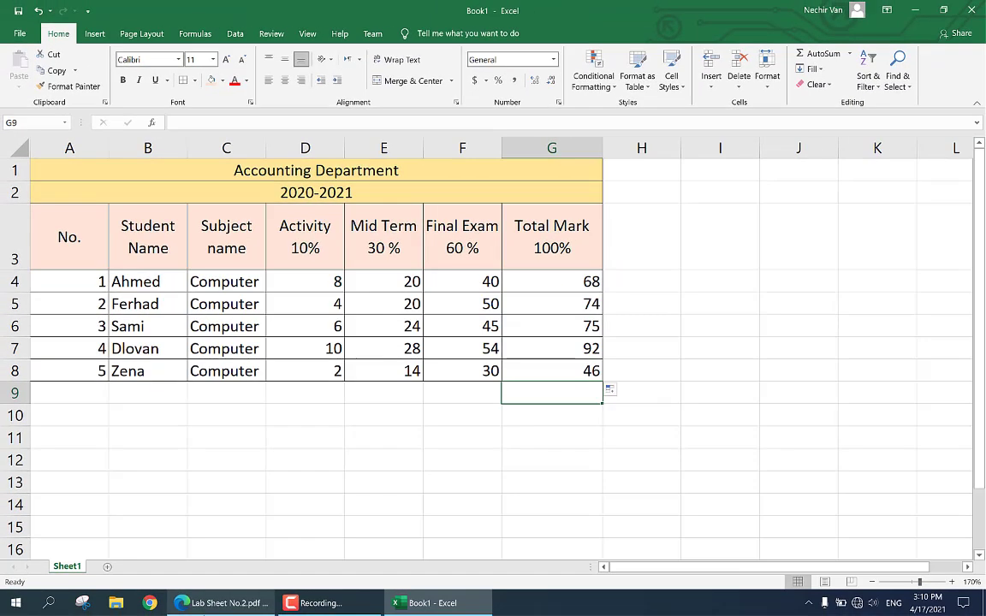
{"action": "left_click", "coordinate": [221, 603]}
{"action": "scroll", "coordinate": [370, 393], "scroll_direction": "down", "scroll_amount": 3}
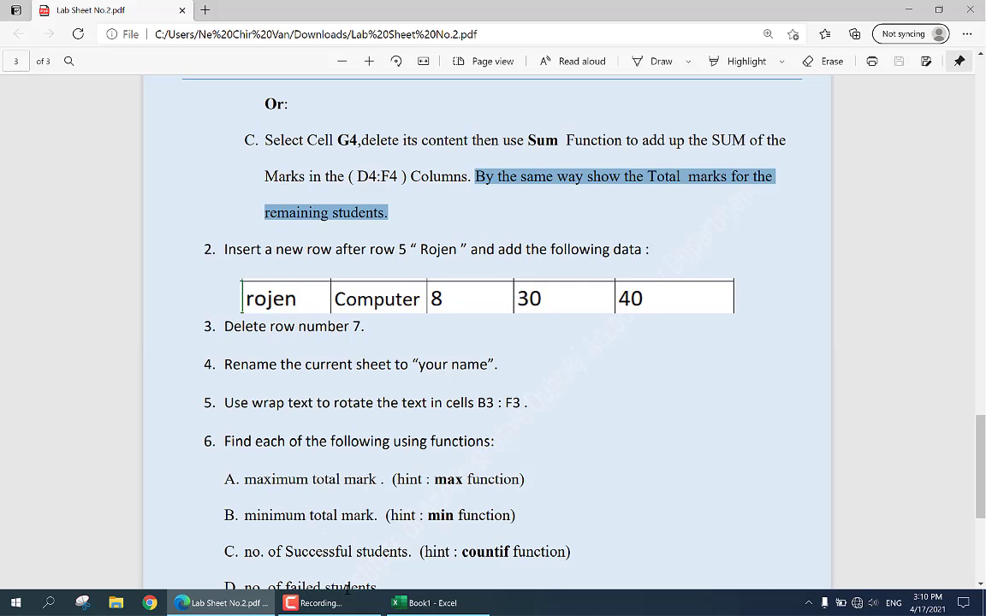
{"action": "mouse_move", "coordinate": [425, 602]}
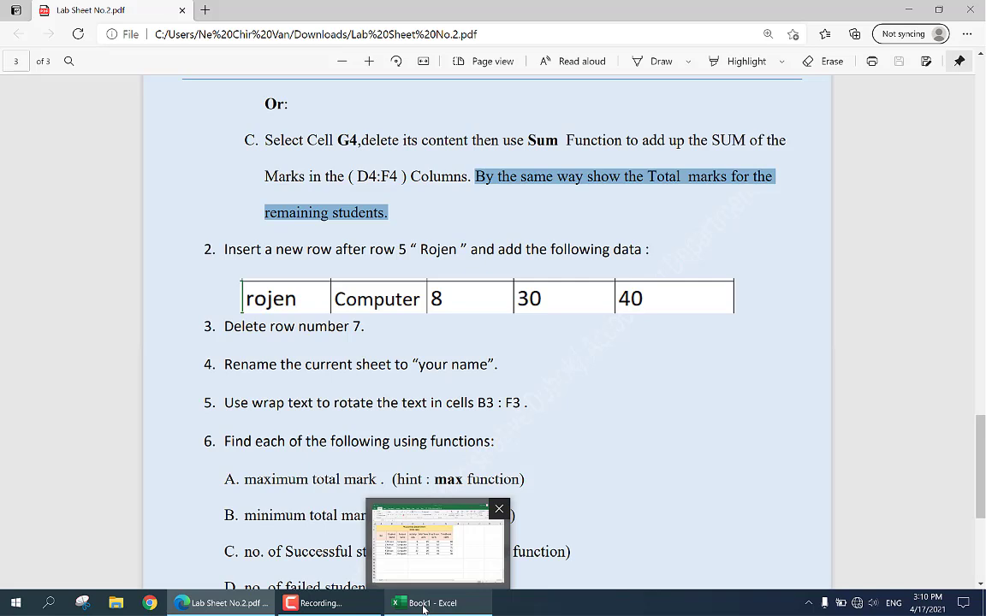
{"action": "left_click", "coordinate": [423, 604]}
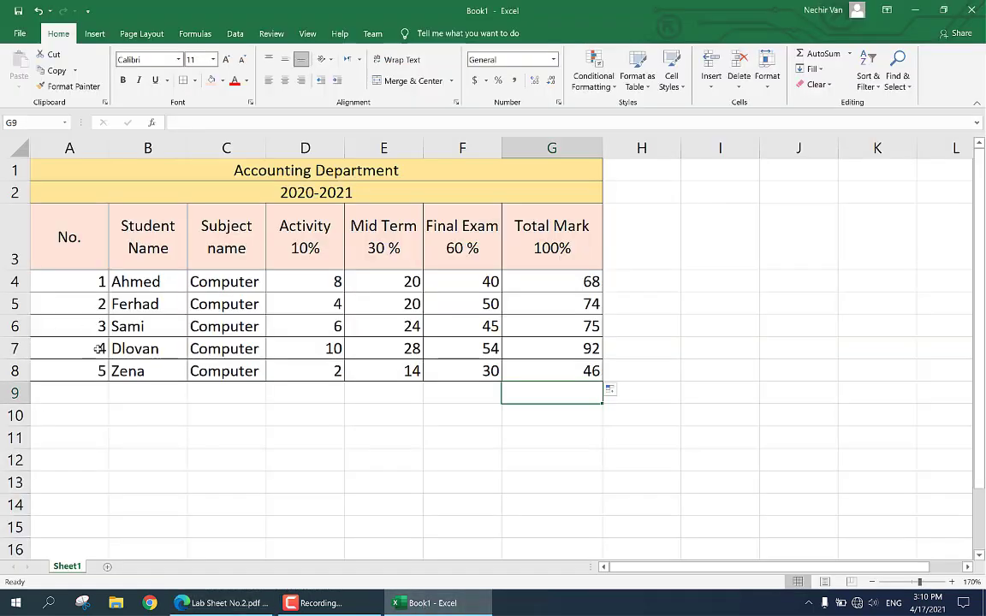
{"action": "left_click", "coordinate": [12, 304]}
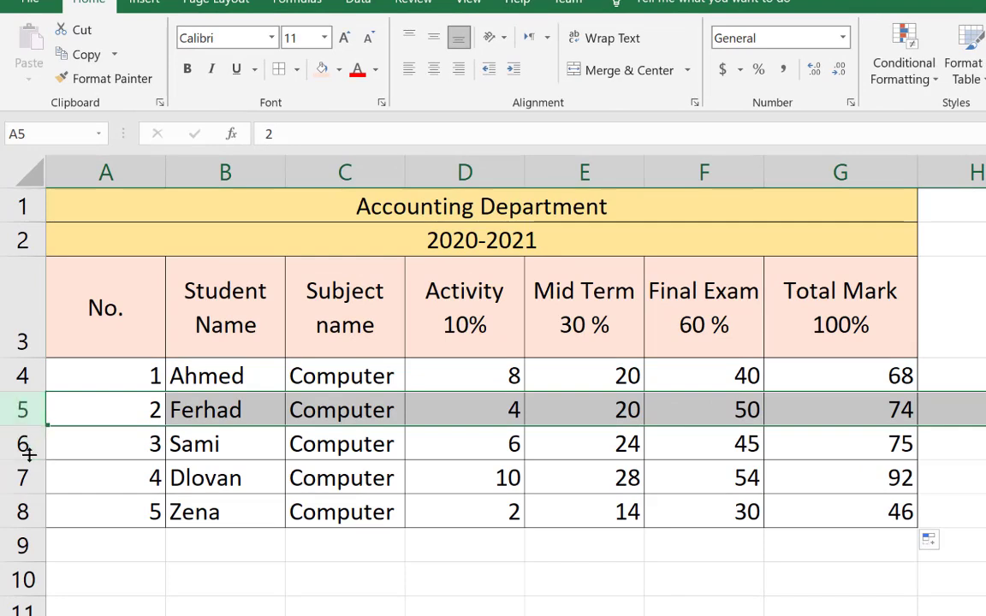
{"action": "left_click", "coordinate": [25, 443]}
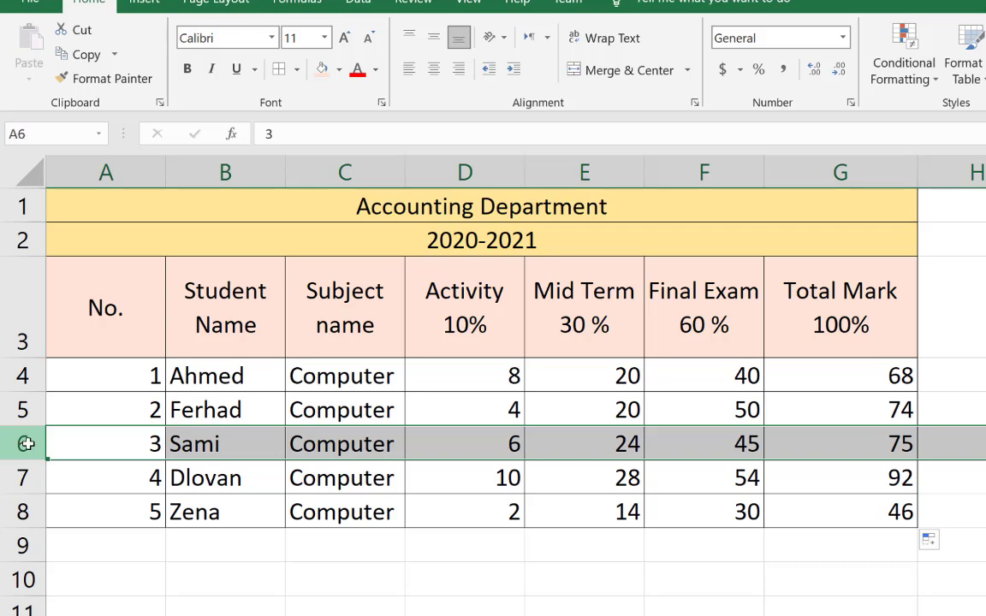
{"action": "right_click", "coordinate": [26, 443]}
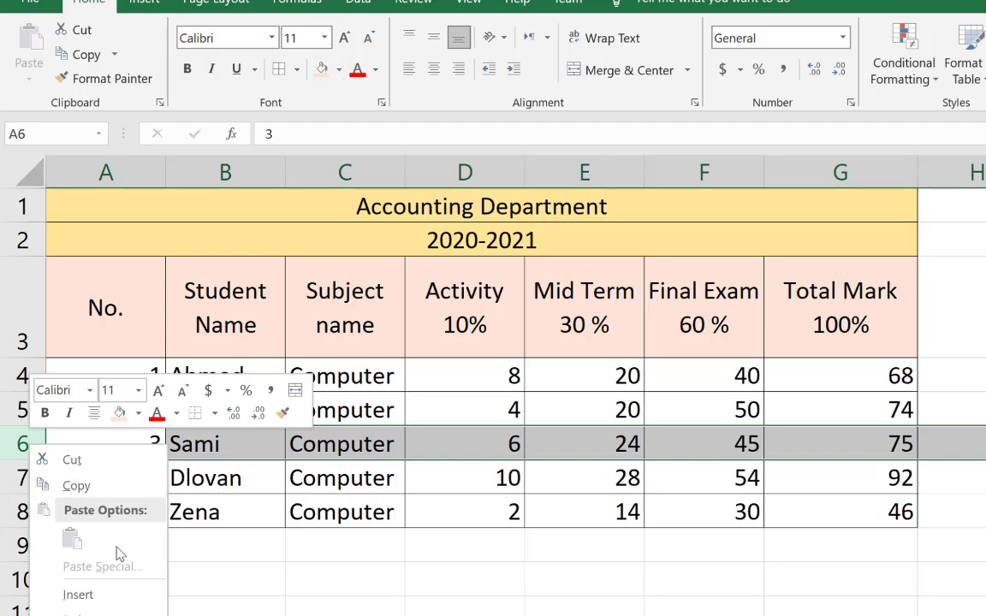
{"action": "left_click", "coordinate": [116, 594]}
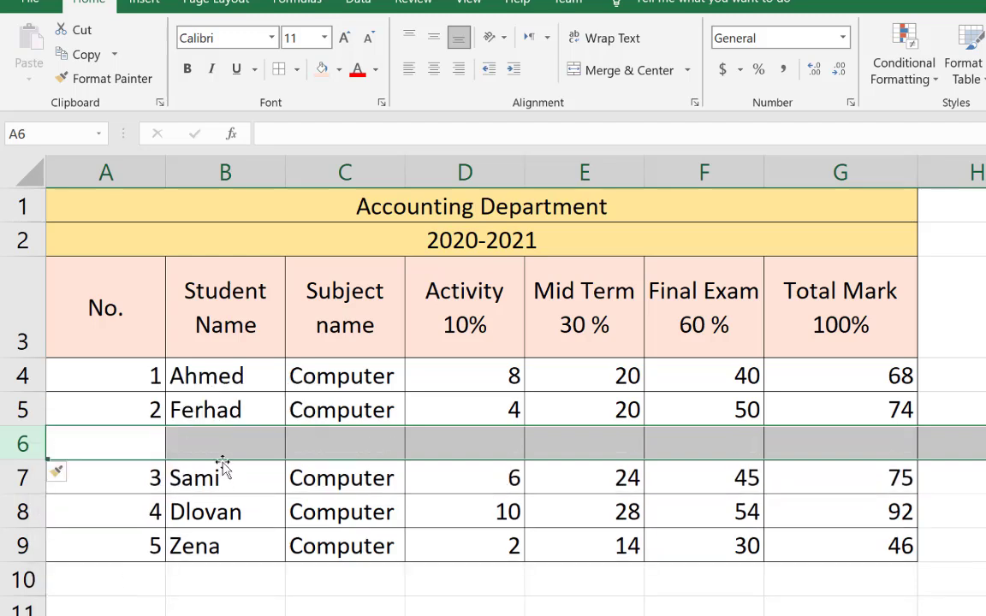
{"action": "left_click", "coordinate": [21, 409]}
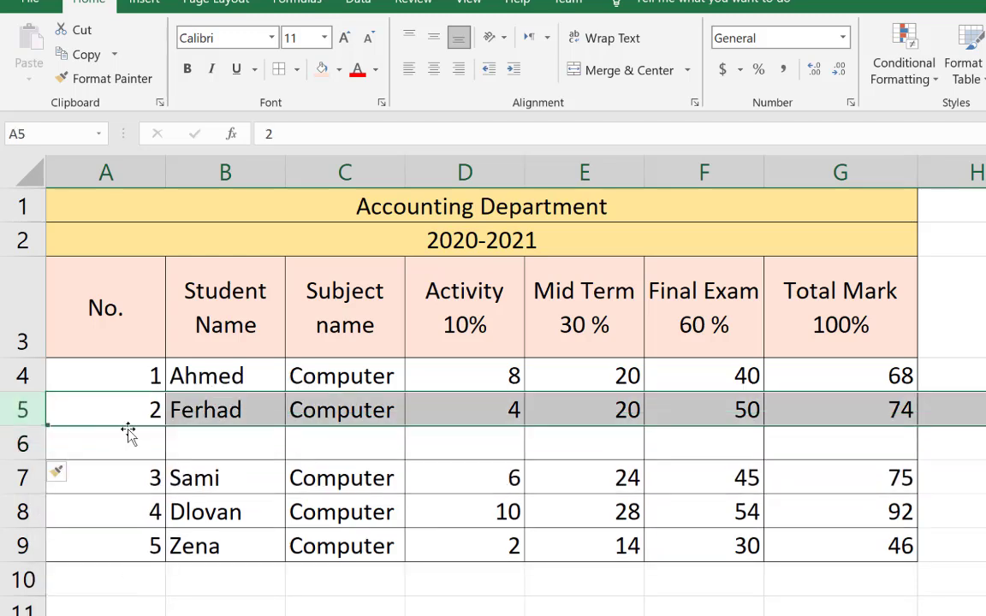
{"action": "left_click", "coordinate": [205, 448]}
{"action": "key", "text": "Left"}
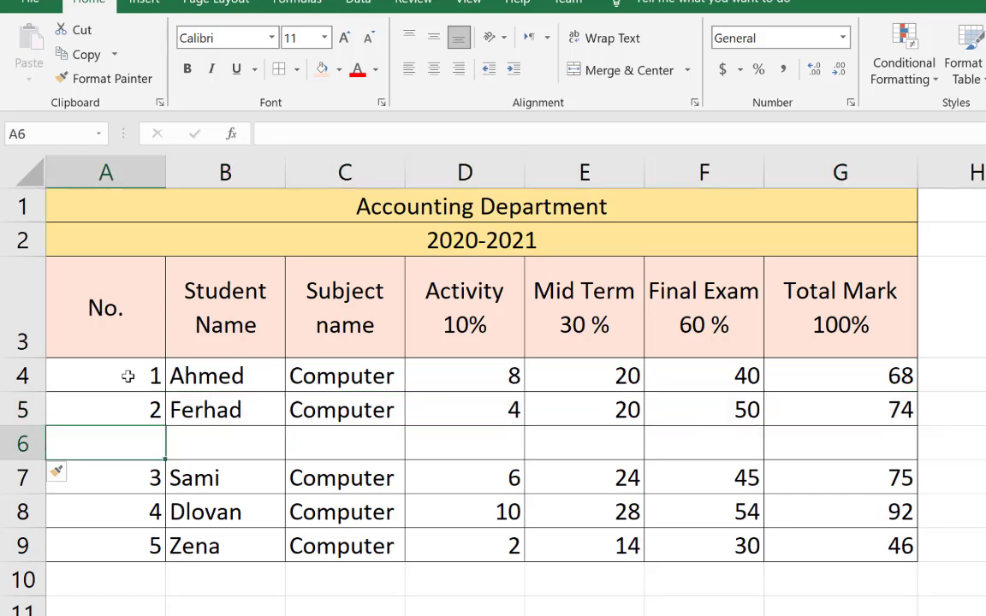
{"action": "left_click", "coordinate": [128, 376]}
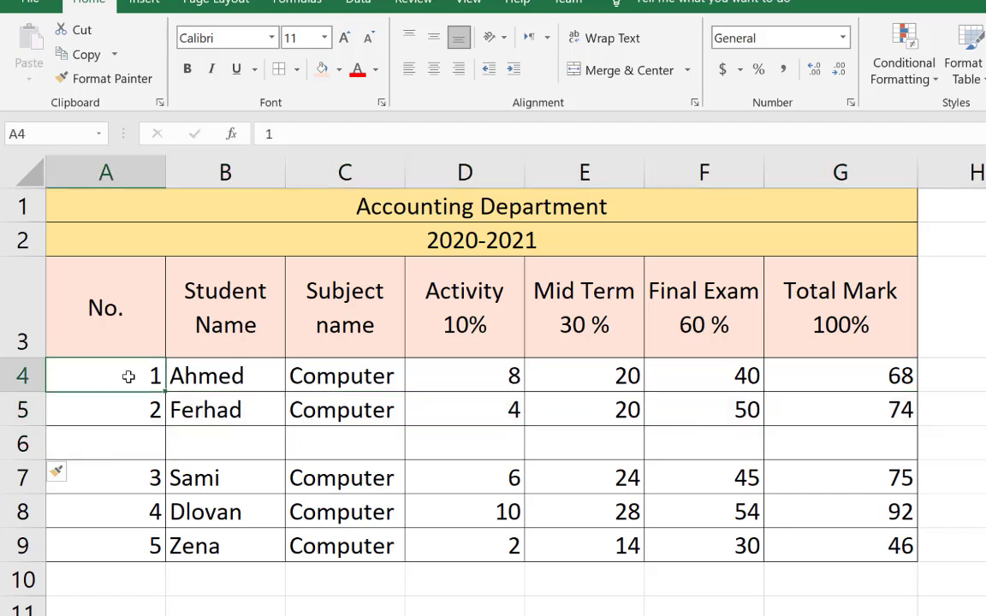
{"action": "left_click", "coordinate": [223, 449]}
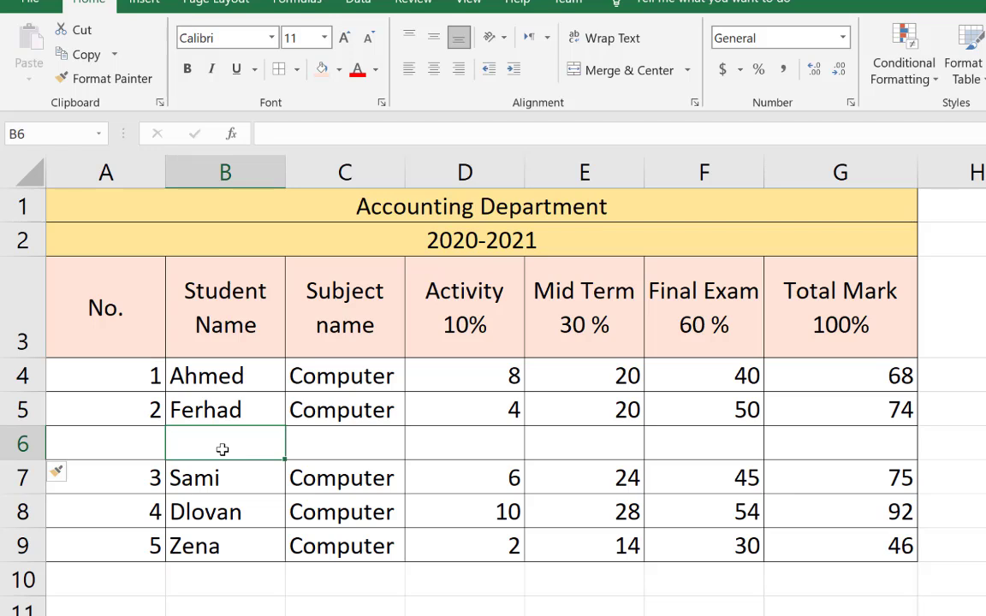
- Enter Rojen as the student name in B6, checking the lab sheet for his data
{"action": "type", "text": "Roje"}
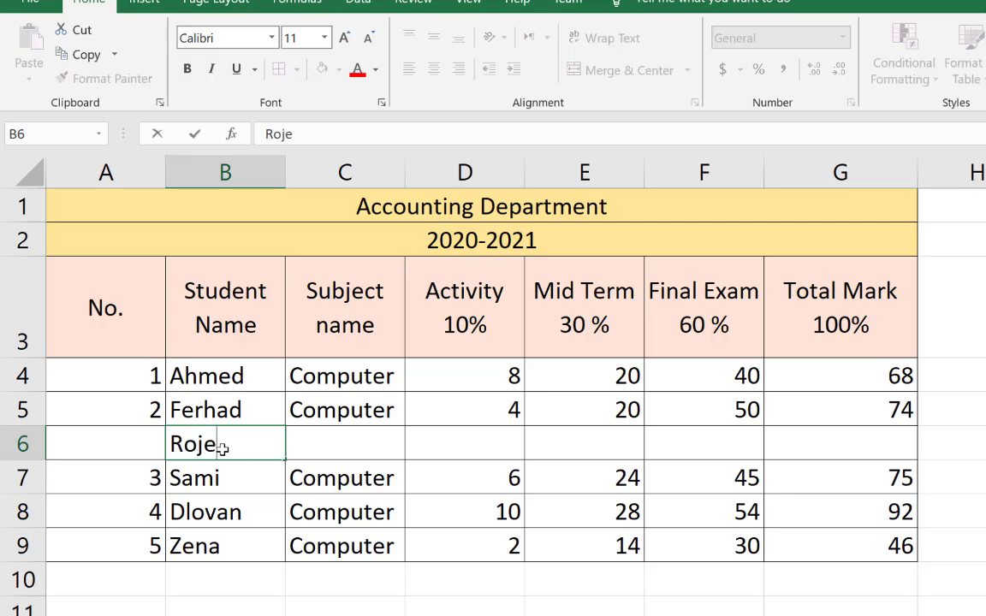
{"action": "type", "text": "n"}
{"action": "left_click", "coordinate": [337, 445]}
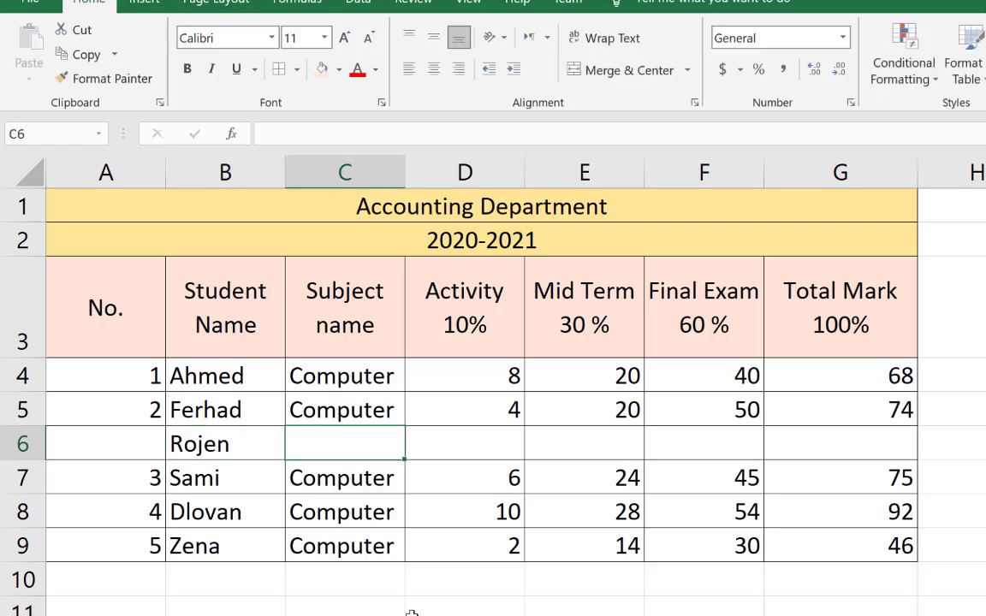
{"action": "key", "text": "alt+Tab"}
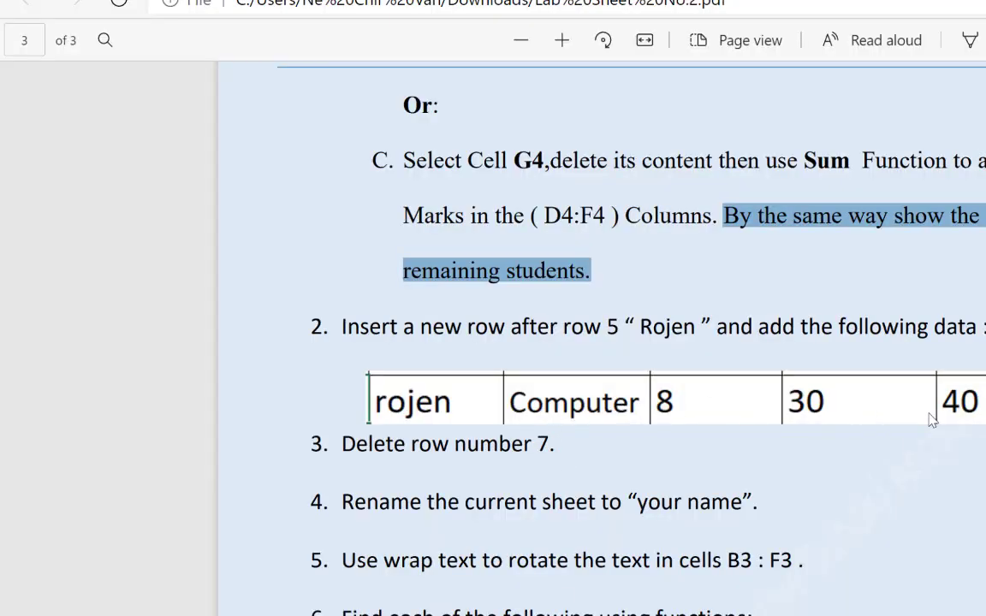
{"action": "key", "text": "alt+Tab"}
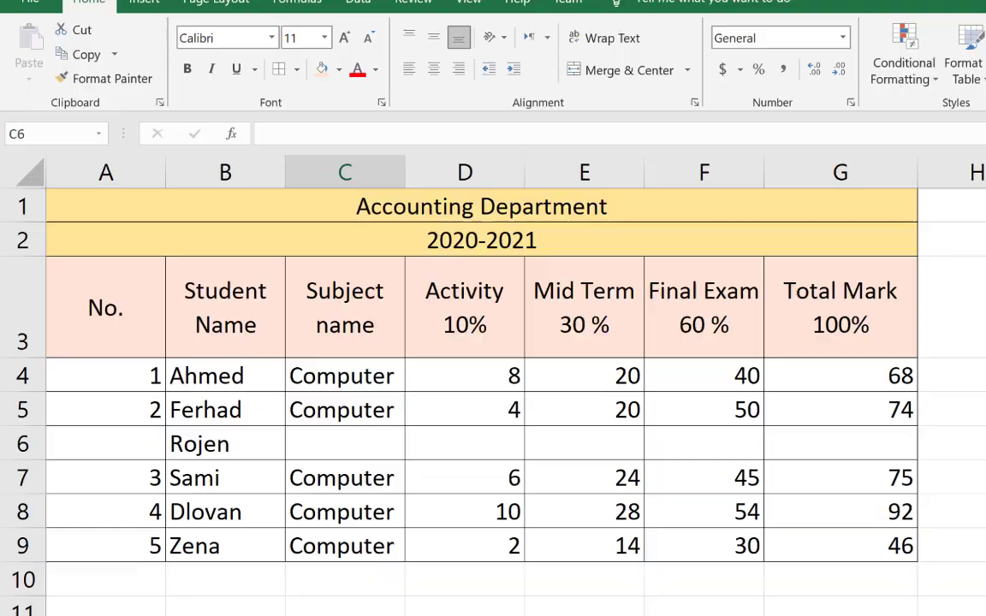
- Fill Rojen's subject Computer and marks 8, 30 and 40 into C6:F6
{"action": "type", "text": "C"}
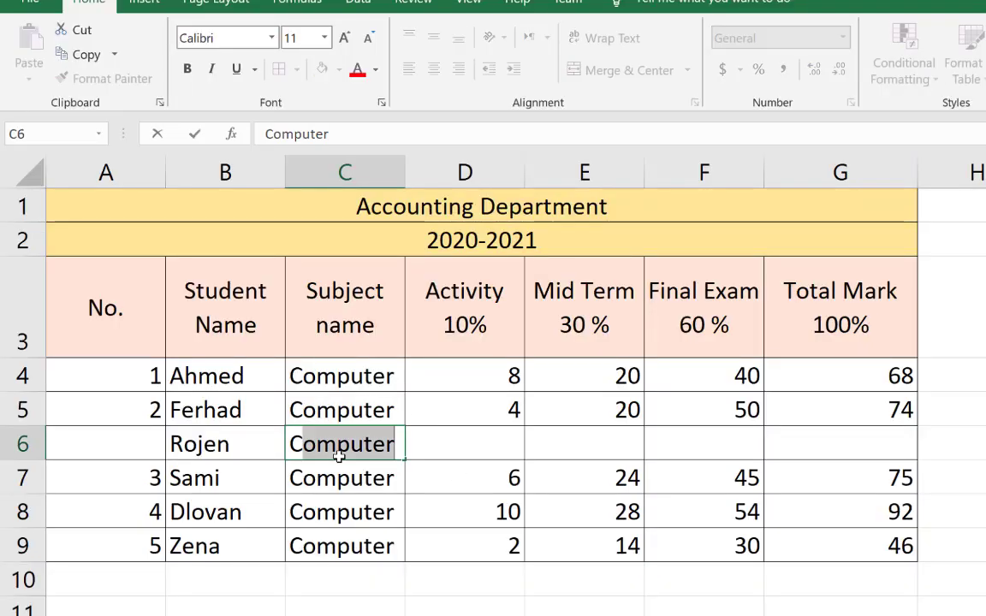
{"action": "type", "text": "omputer"}
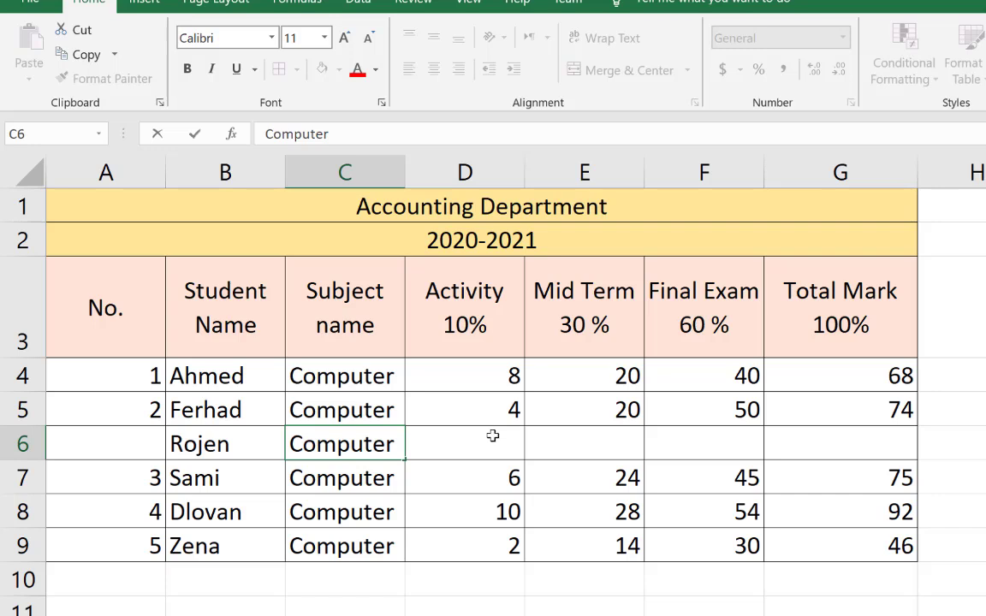
{"action": "left_click", "coordinate": [493, 444]}
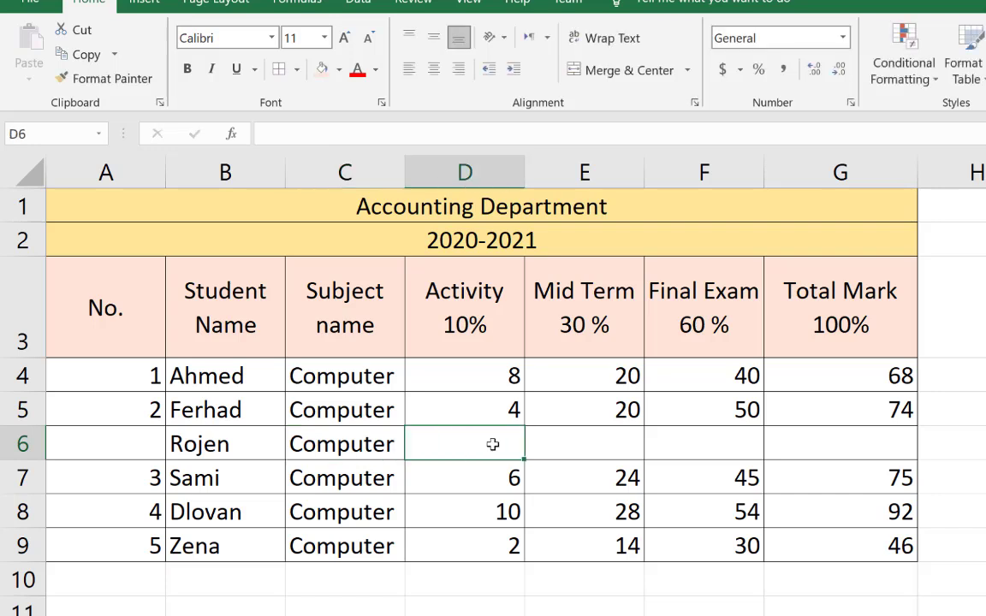
{"action": "type", "text": "8"}
{"action": "key", "text": "Tab"}
{"action": "type", "text": "30"}
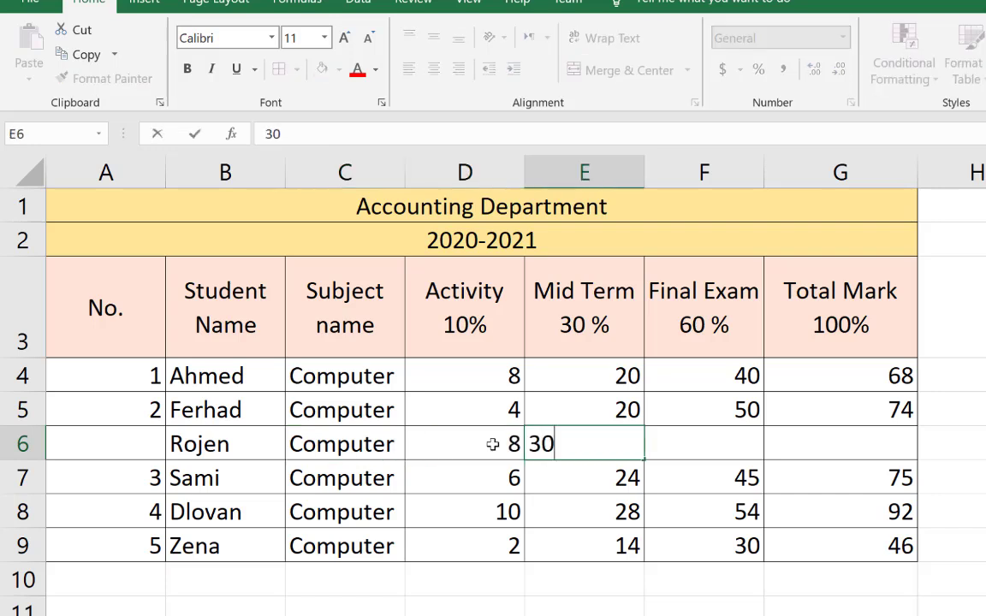
{"action": "key", "text": "Tab"}
{"action": "type", "text": "40"}
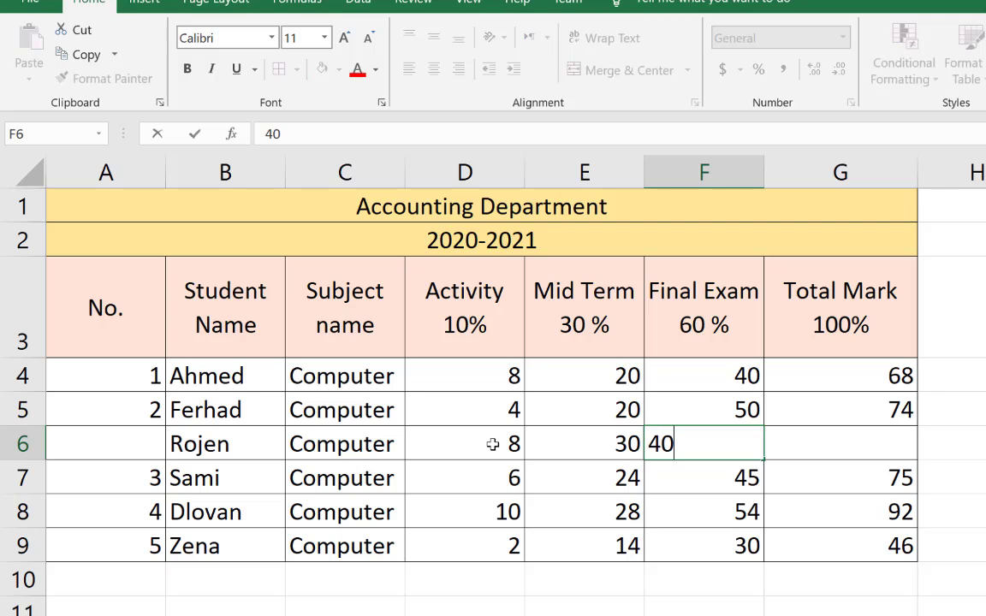
{"action": "key", "text": "Return"}
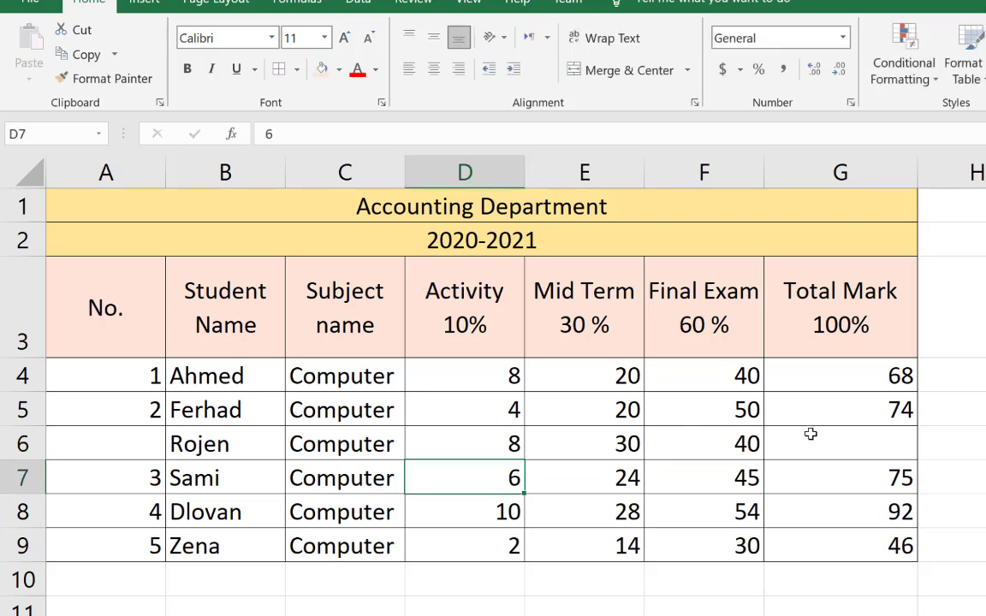
{"action": "left_click", "coordinate": [878, 452]}
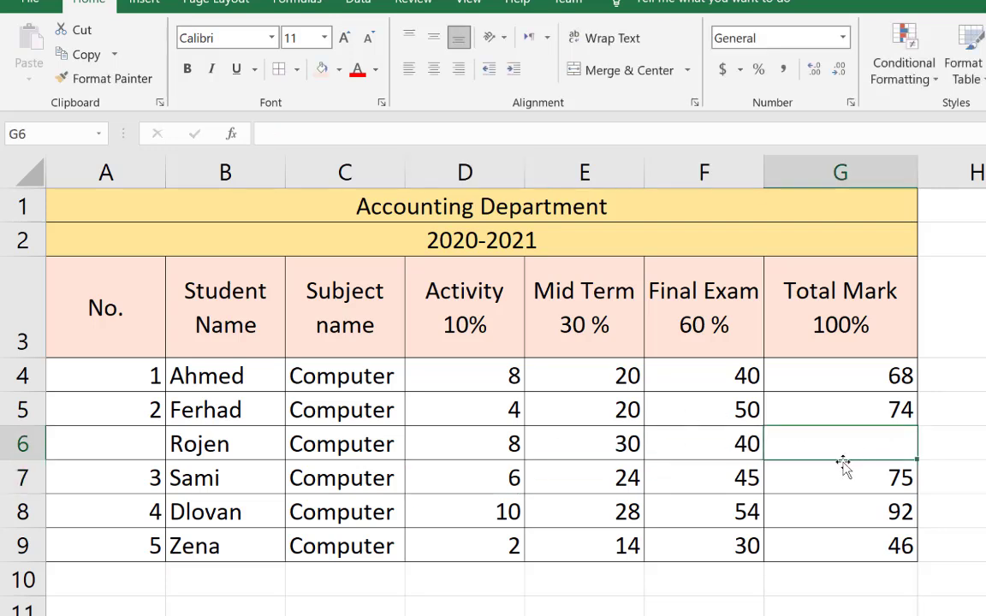
{"action": "left_click", "coordinate": [835, 409]}
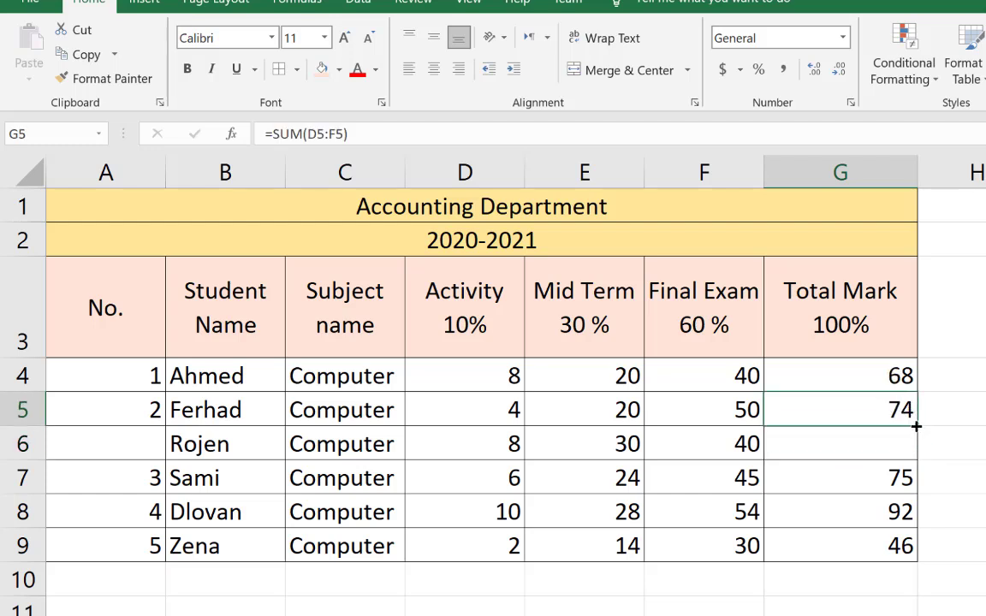
- Copy Ferhad's =SUM(D5:F5) total from G5 down to G6, giving Rojen a total of 78
{"action": "left_click_drag", "start_coordinate": [916, 425], "coordinate": [912, 455]}
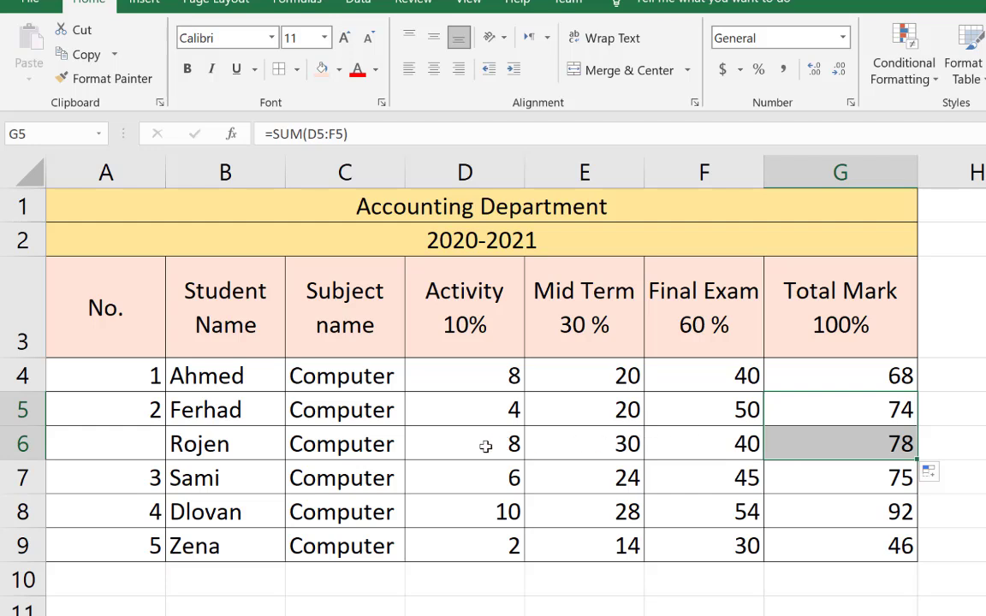
{"action": "left_click", "coordinate": [132, 445]}
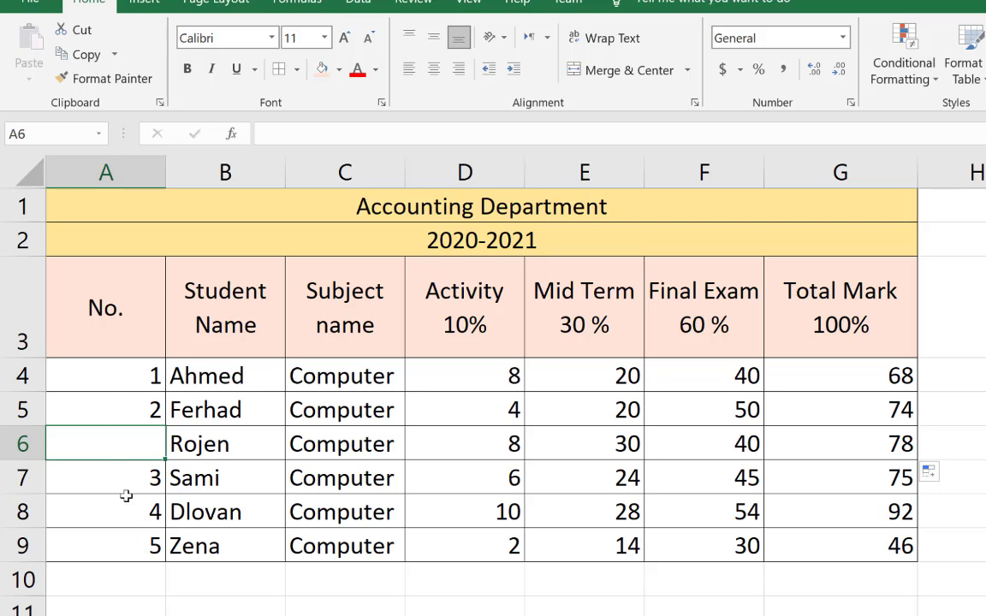
- Fill the No. column 1 through 6 down to row 9, undoing the earlier double-click fills
{"action": "left_click_drag", "start_coordinate": [118, 374], "coordinate": [116, 414]}
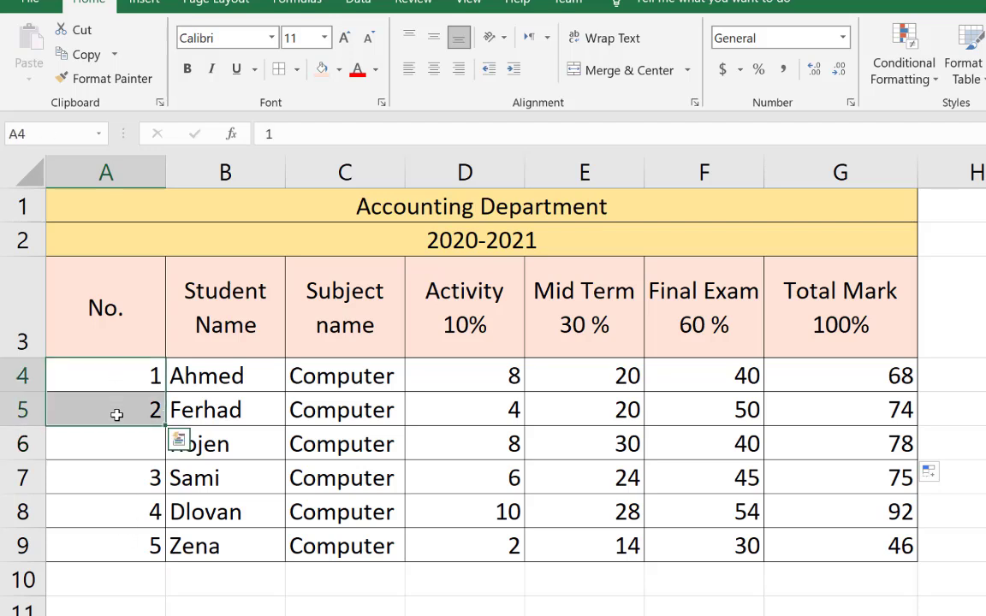
{"action": "double_click", "coordinate": [164, 425]}
{"action": "left_click_drag", "start_coordinate": [133, 375], "coordinate": [138, 443]}
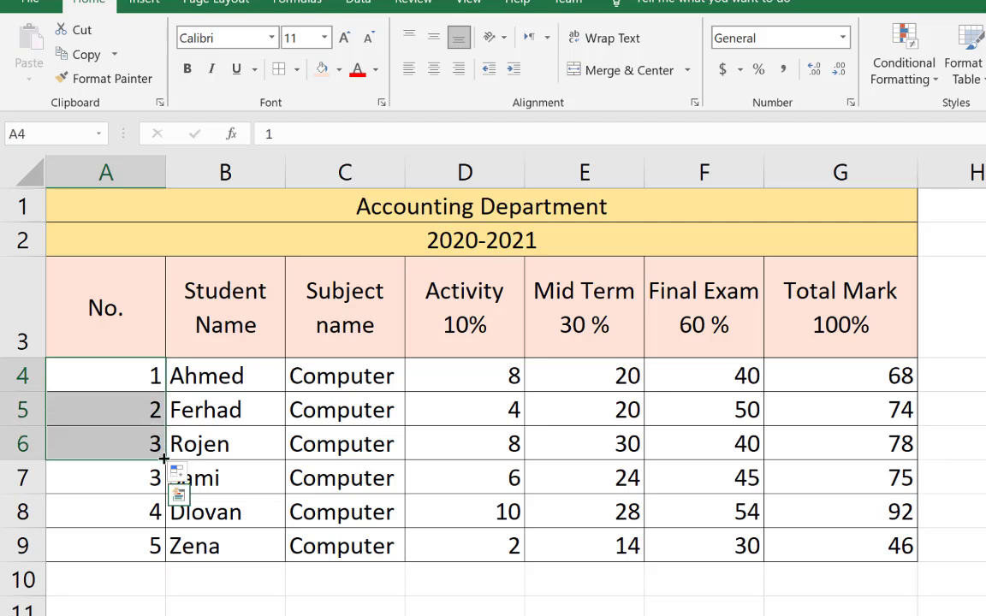
{"action": "double_click", "coordinate": [164, 460]}
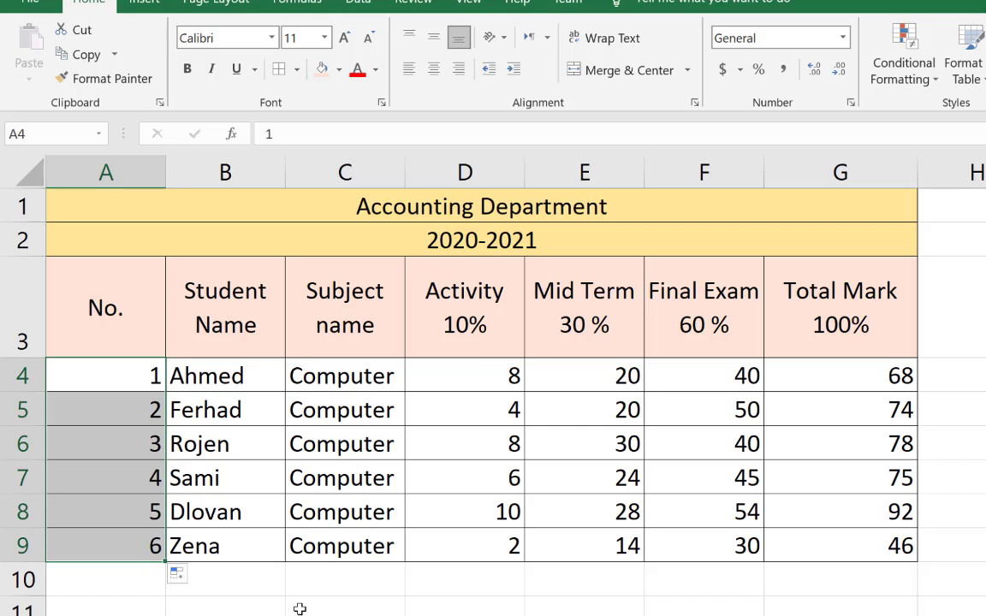
{"action": "key", "text": "ctrl+z"}
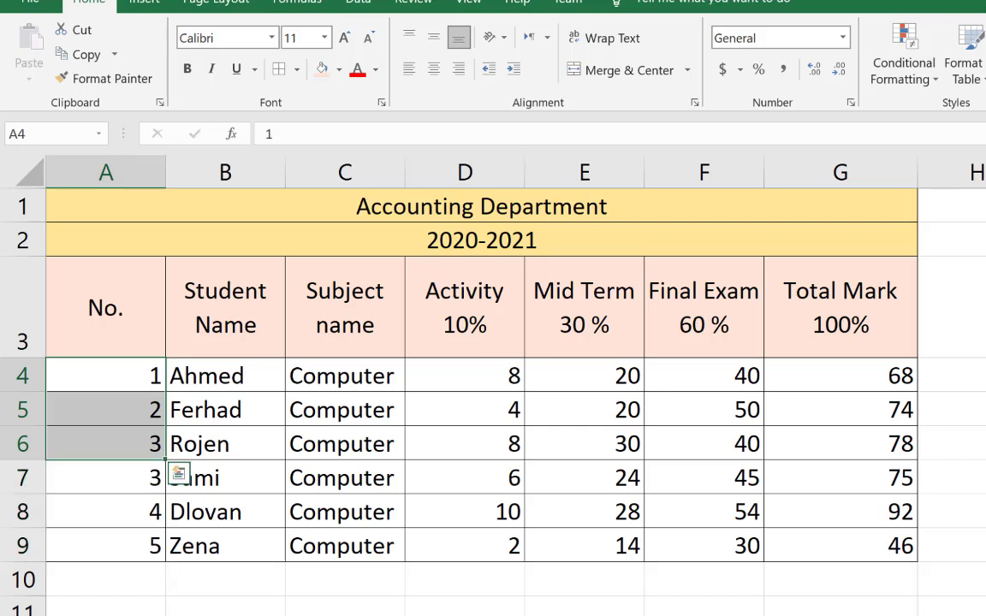
{"action": "key", "text": "ctrl+z"}
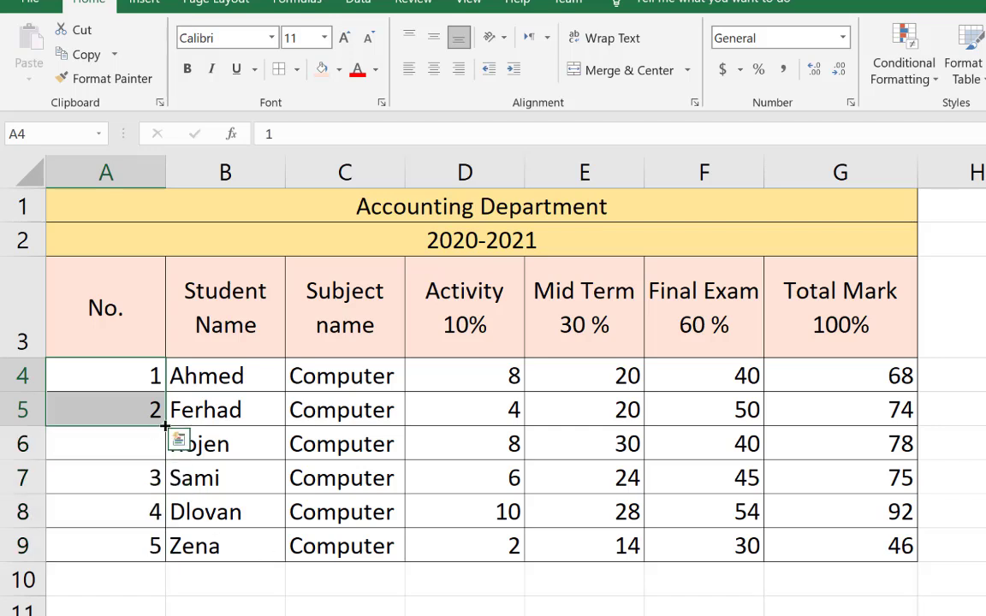
{"action": "left_click_drag", "start_coordinate": [164, 425], "coordinate": [168, 557]}
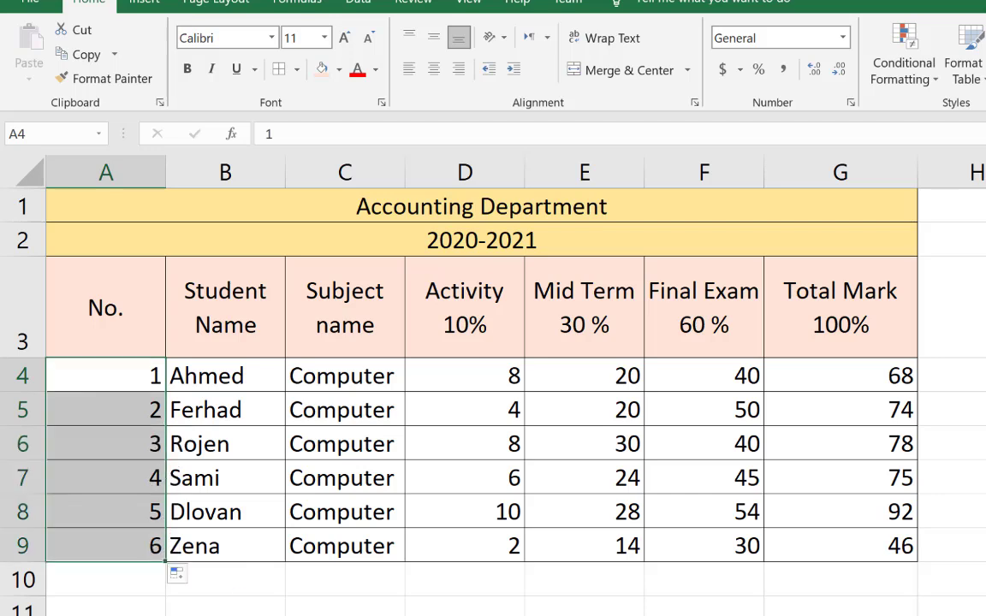
{"action": "left_click", "coordinate": [345, 615]}
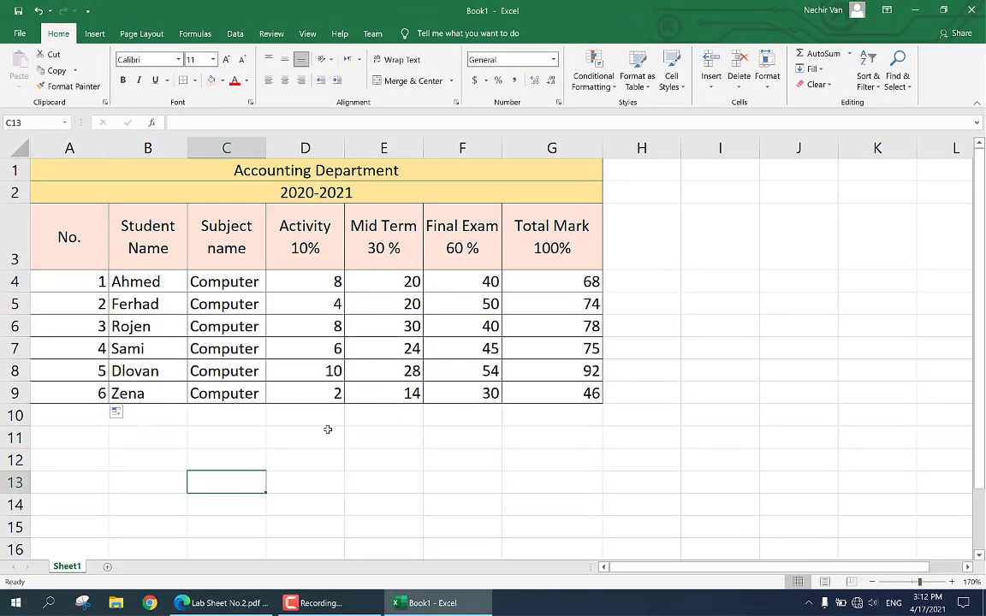
- Bring up the Lab Sheet No.2 PDF showing the delete-row-7 task
{"action": "left_click", "coordinate": [225, 603]}
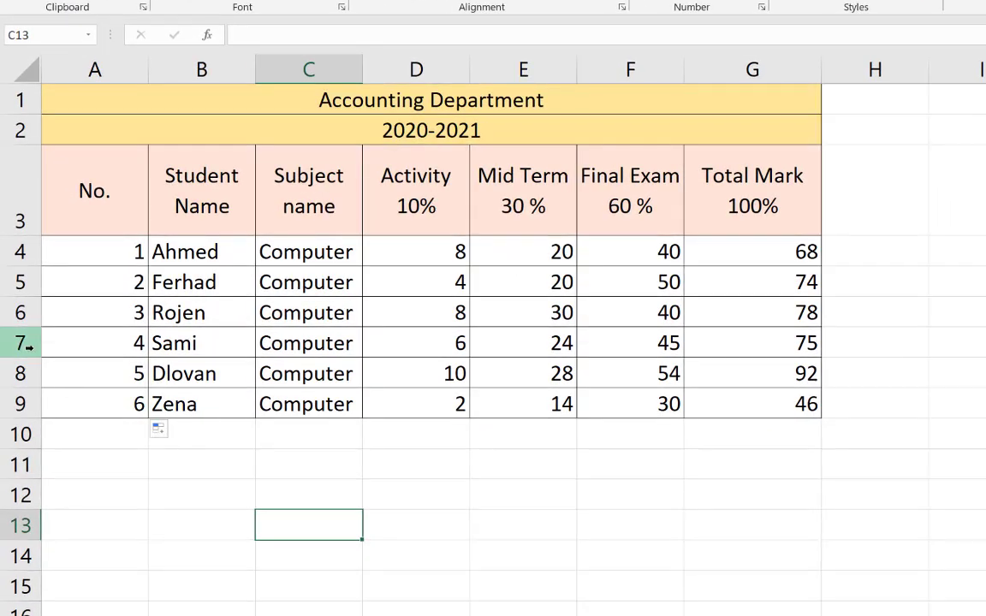
- Delete row 7 with Sami's marks and renumber the remaining students 1 to 5
{"action": "left_click", "coordinate": [25, 345]}
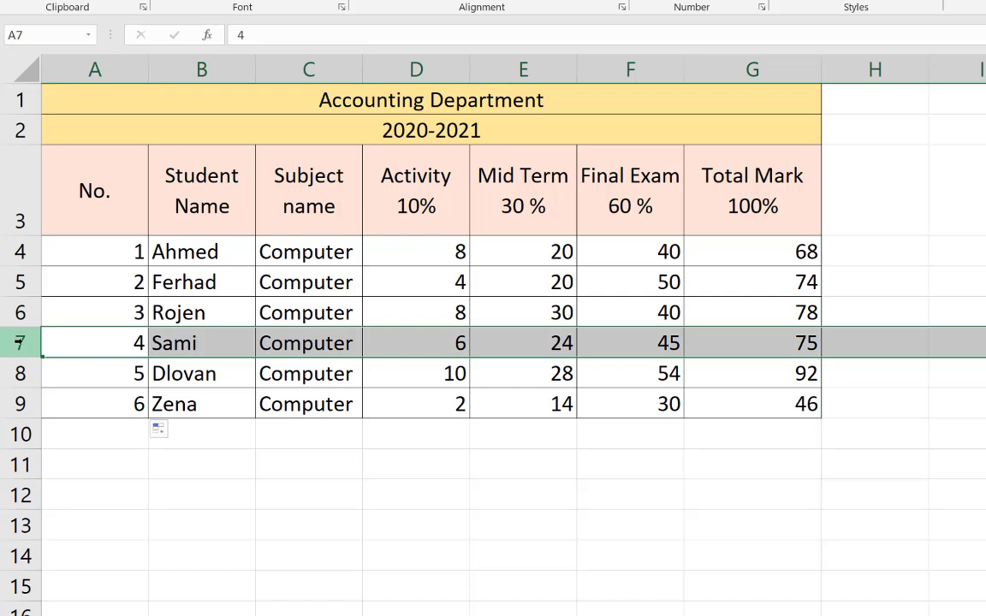
{"action": "right_click", "coordinate": [18, 343]}
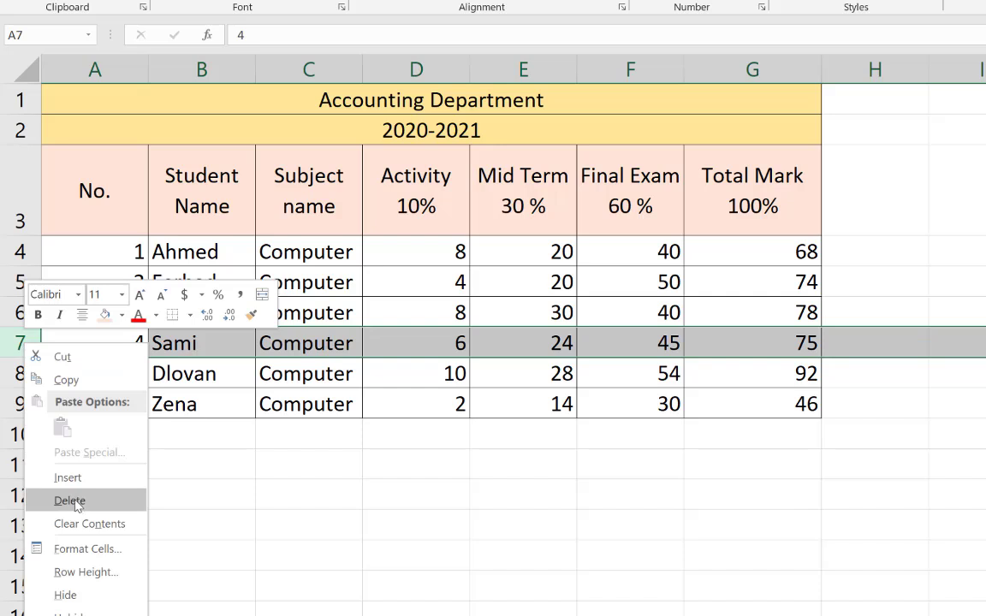
{"action": "left_click", "coordinate": [10, 342]}
{"action": "right_click", "coordinate": [12, 343]}
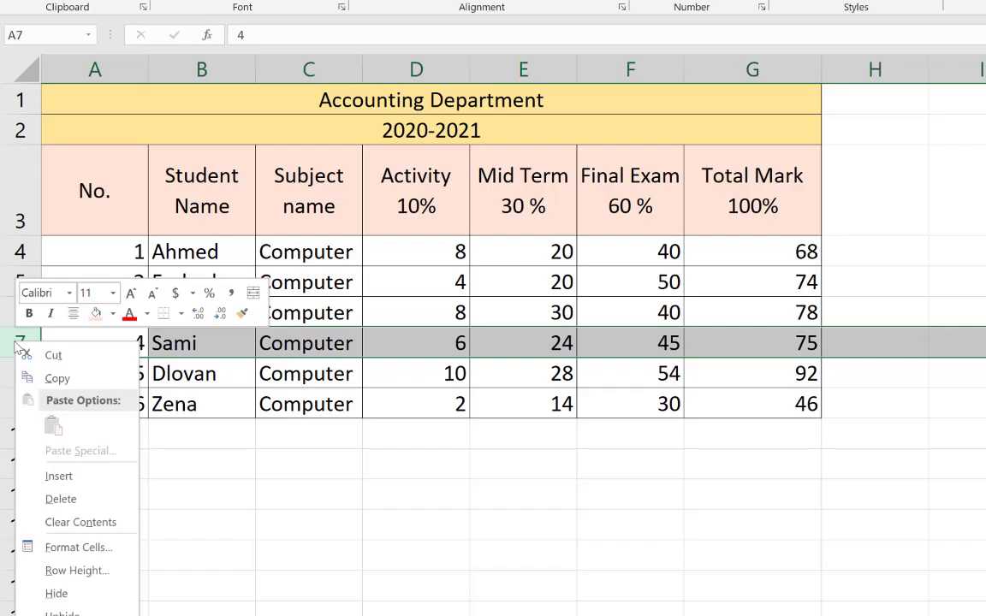
{"action": "left_click", "coordinate": [61, 499]}
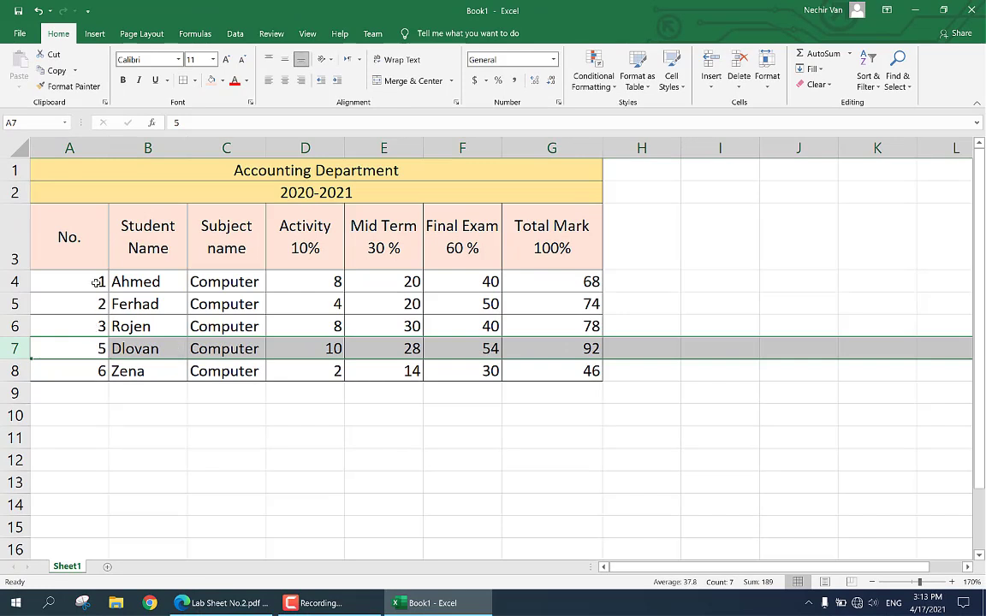
{"action": "left_click_drag", "start_coordinate": [96, 282], "coordinate": [107, 380]}
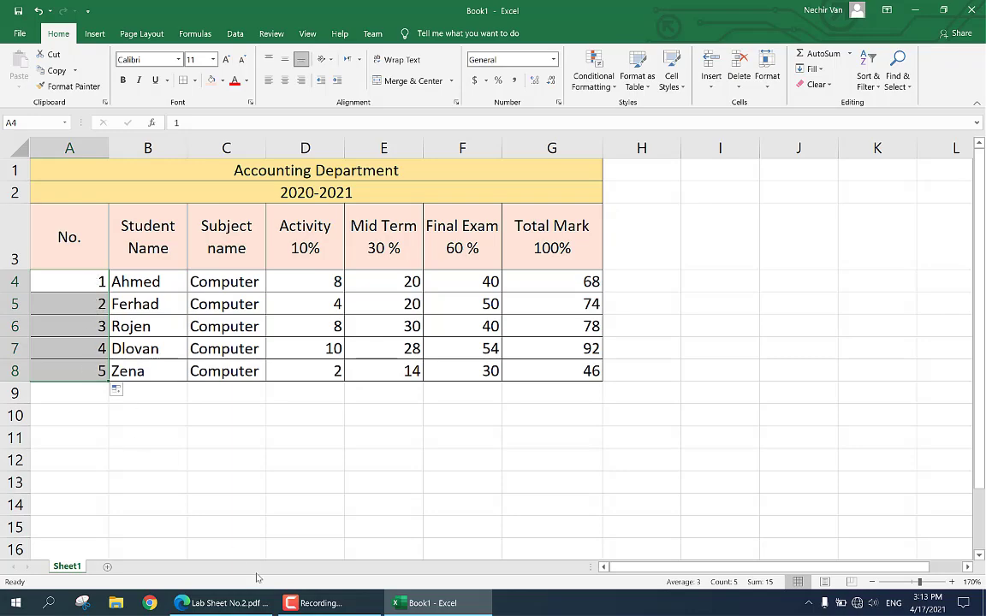
{"action": "left_click", "coordinate": [217, 604]}
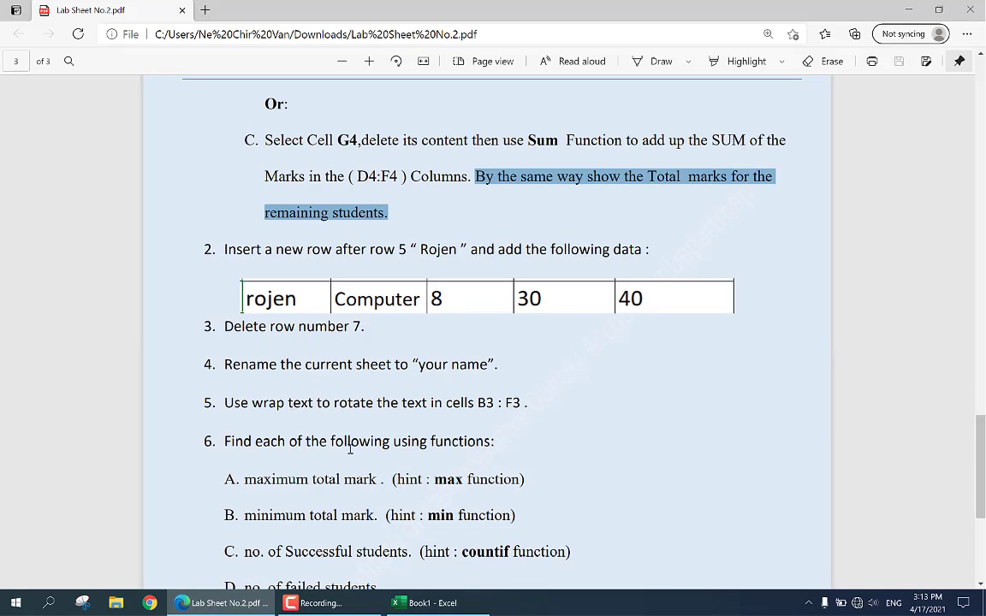
- Rename the Sheet1 worksheet tab to the student's first name
{"action": "left_click", "coordinate": [426, 604]}
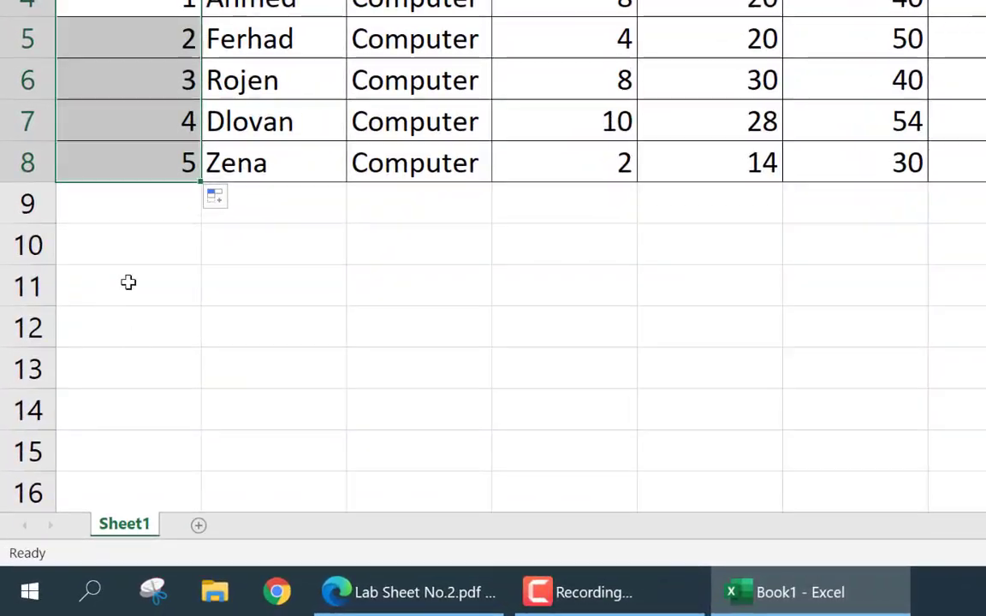
{"action": "left_click", "coordinate": [162, 279]}
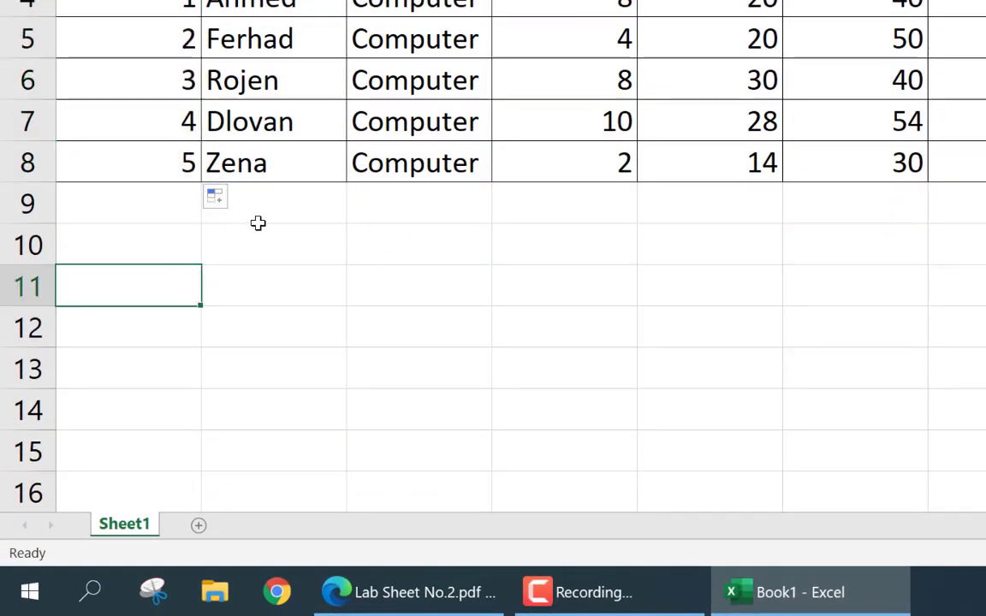
{"action": "right_click", "coordinate": [119, 534]}
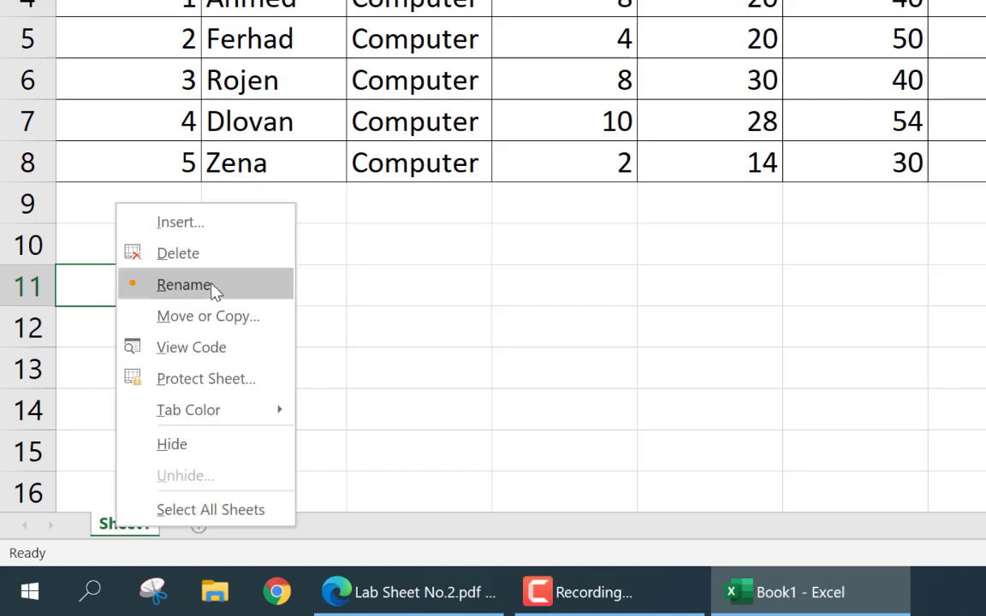
{"action": "left_click", "coordinate": [184, 285]}
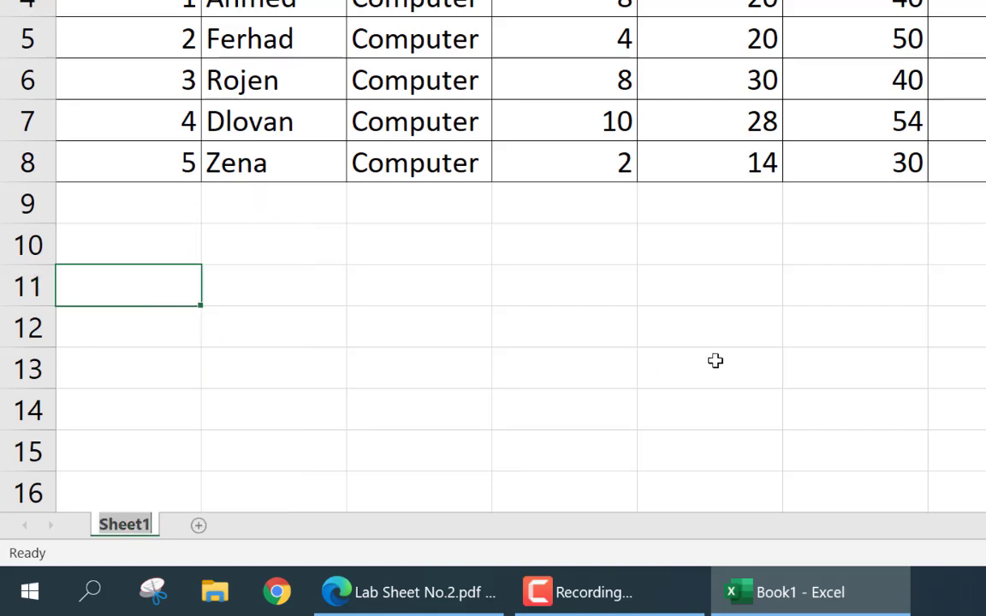
{"action": "type", "text": "Ne"}
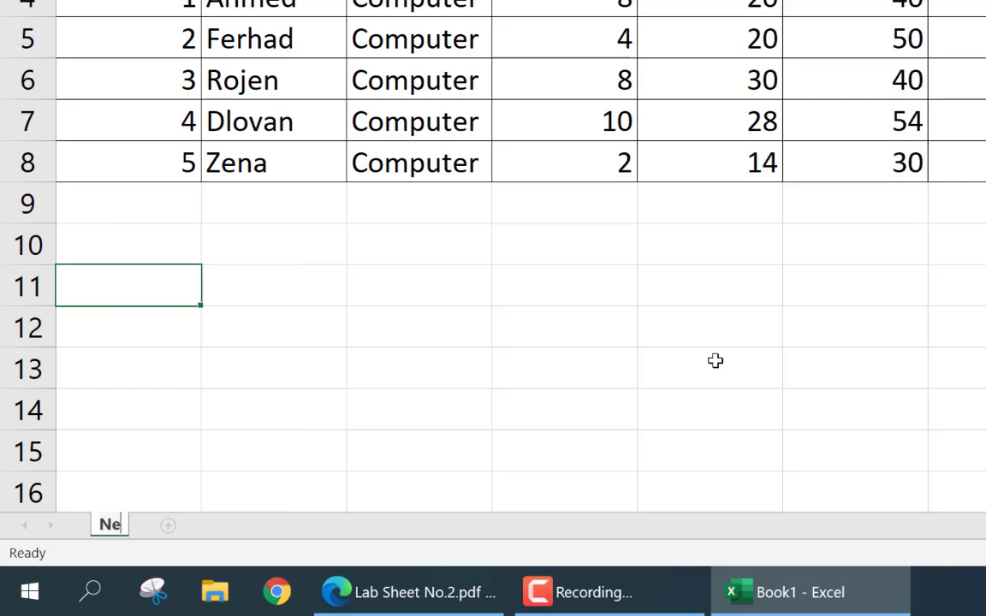
{"action": "type", "text": "chirva"}
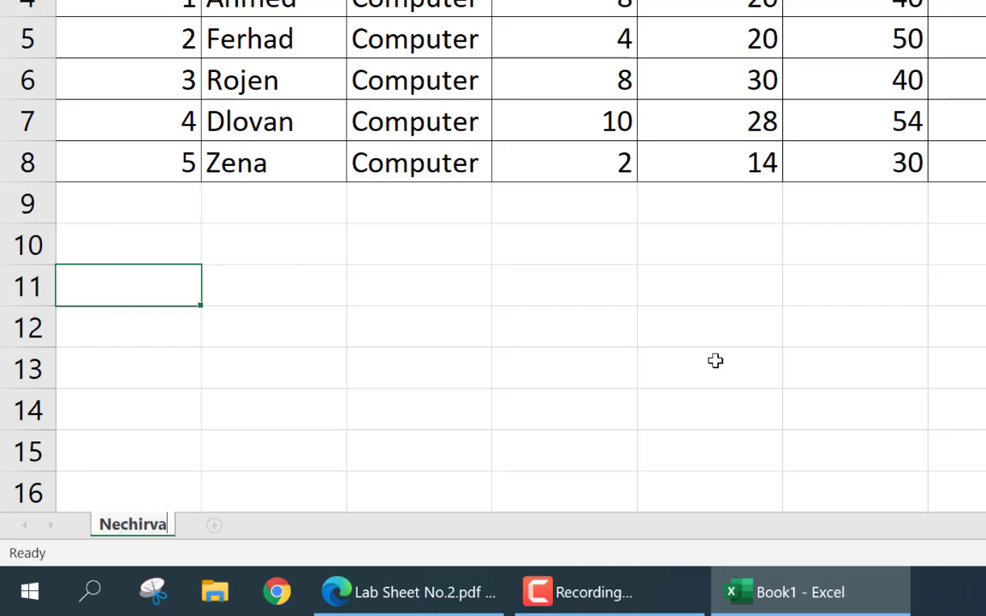
{"action": "type", "text": "n"}
{"action": "left_click", "coordinate": [344, 364]}
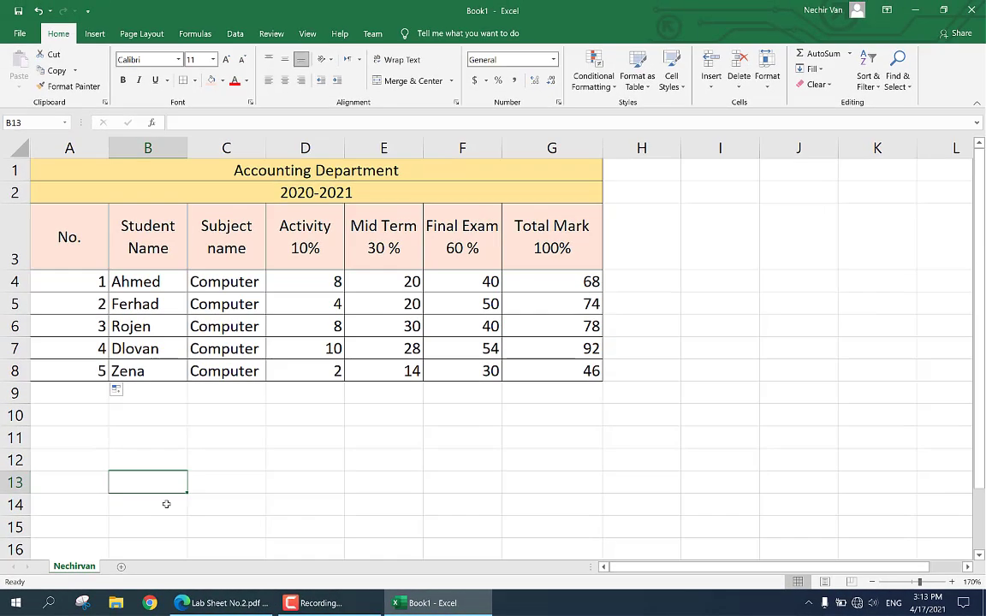
{"action": "left_click", "coordinate": [221, 603]}
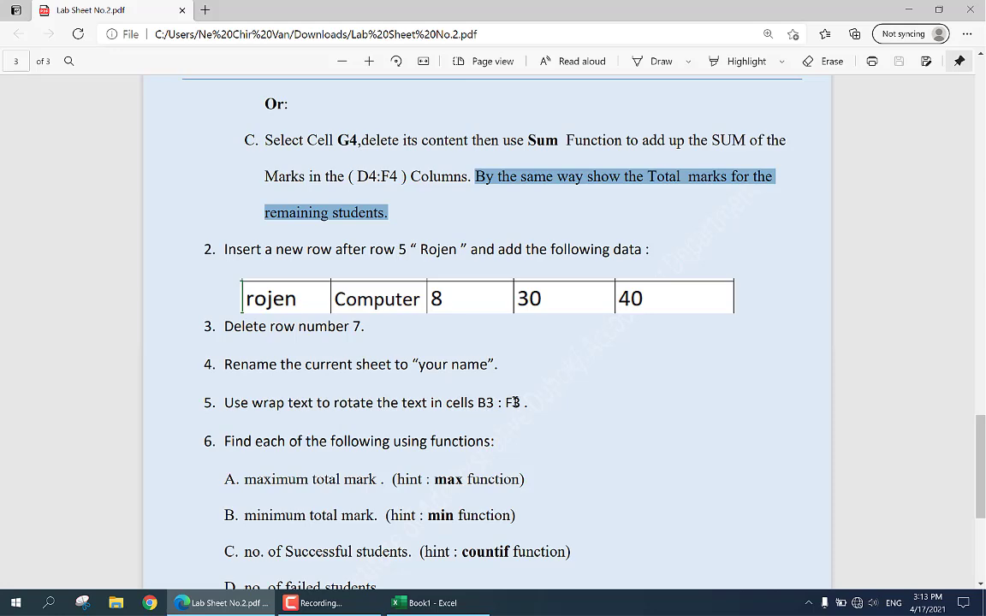
- Return to the Excel marks workbook after reading the B3:F3 wrap-text task
{"action": "left_click", "coordinate": [426, 603]}
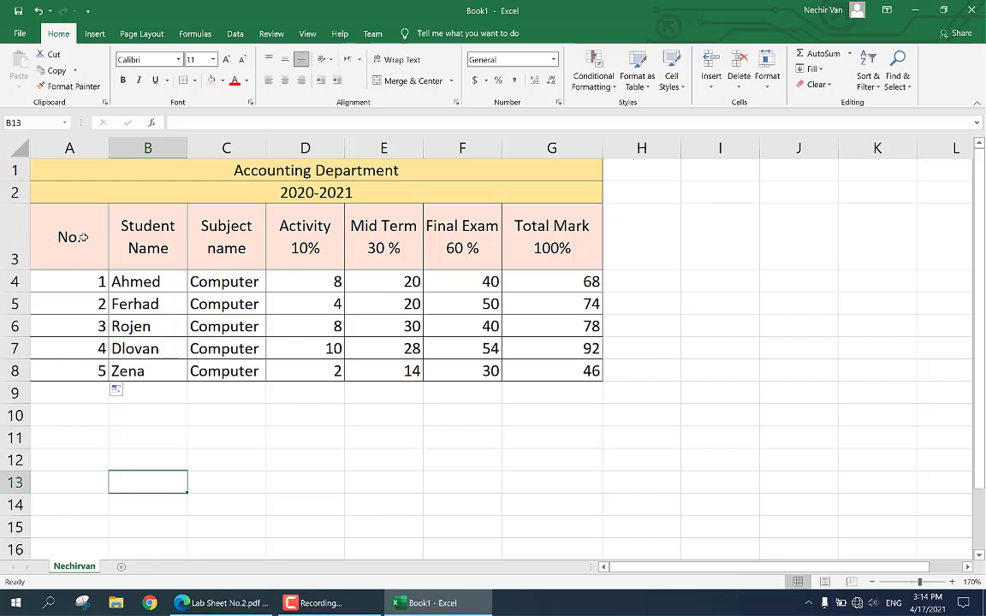
{"action": "left_click_drag", "start_coordinate": [151, 233], "coordinate": [552, 263]}
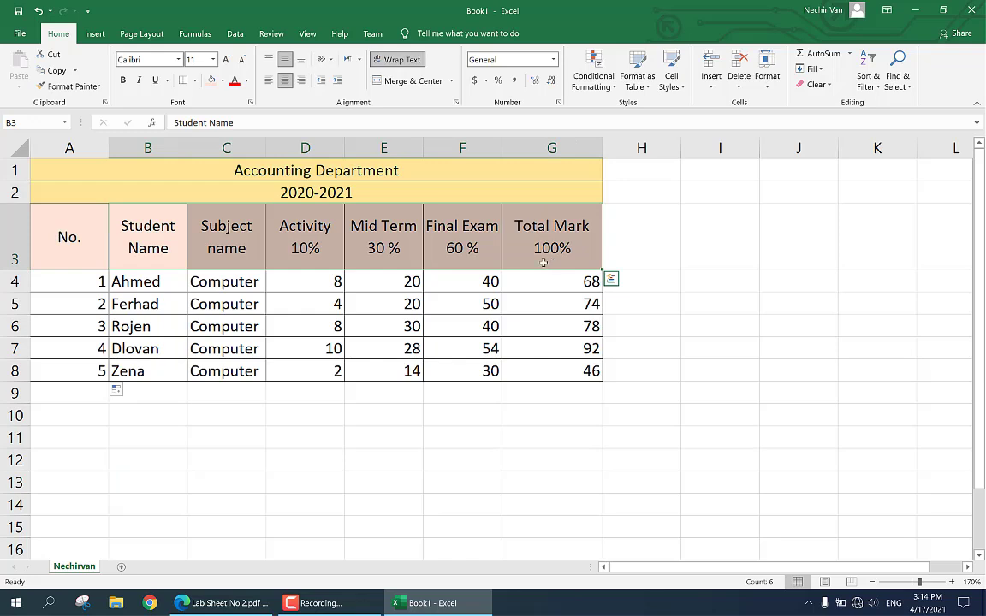
{"action": "left_click", "coordinate": [397, 62]}
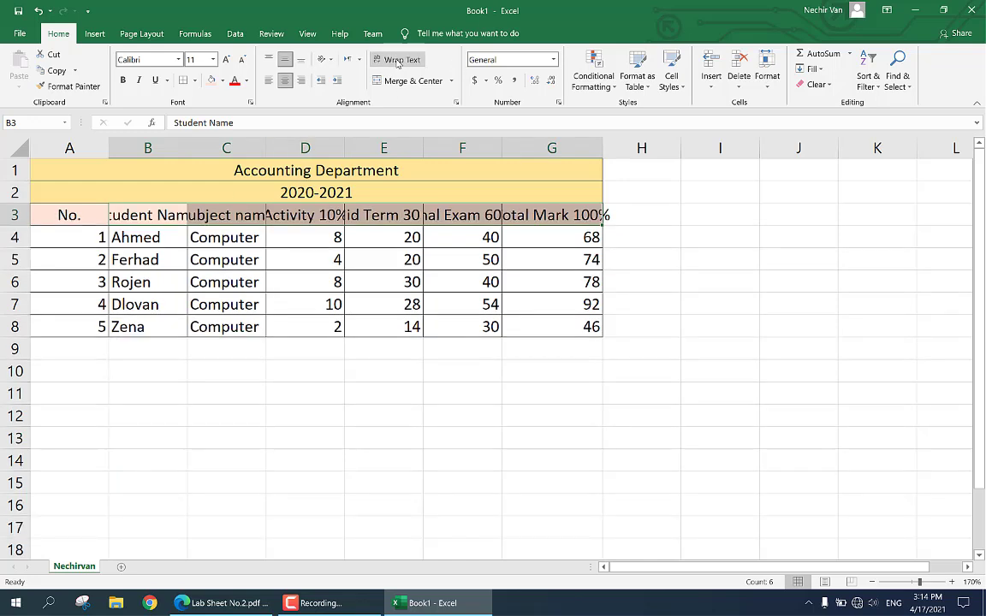
{"action": "left_click", "coordinate": [396, 62]}
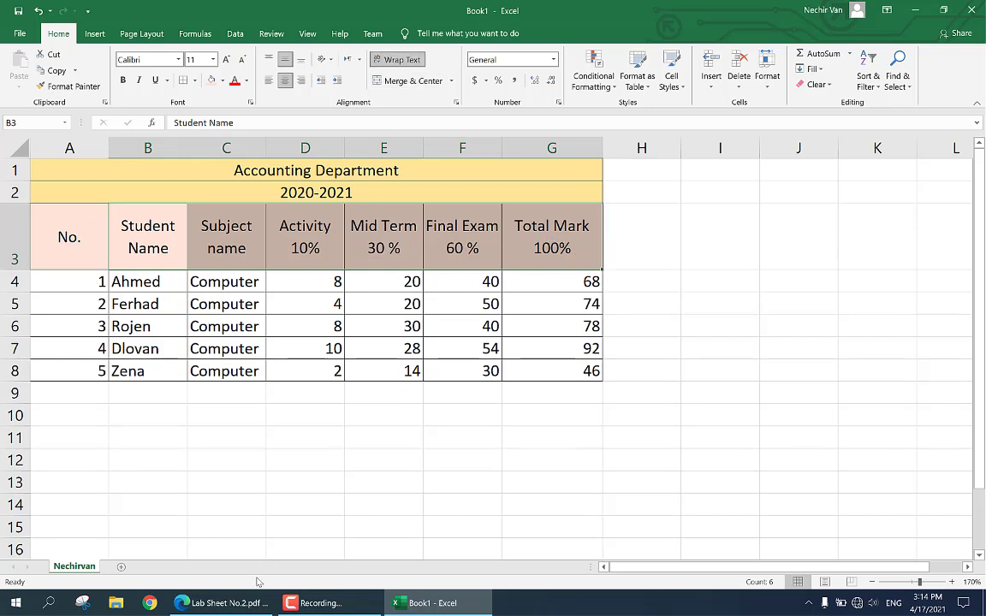
{"action": "left_click", "coordinate": [221, 603]}
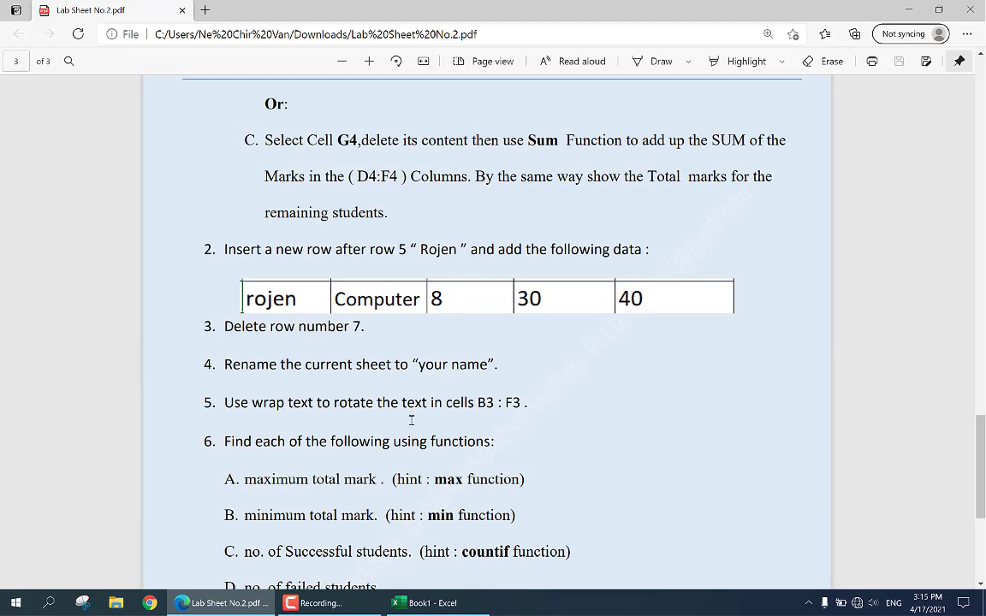
{"action": "left_click", "coordinate": [435, 603]}
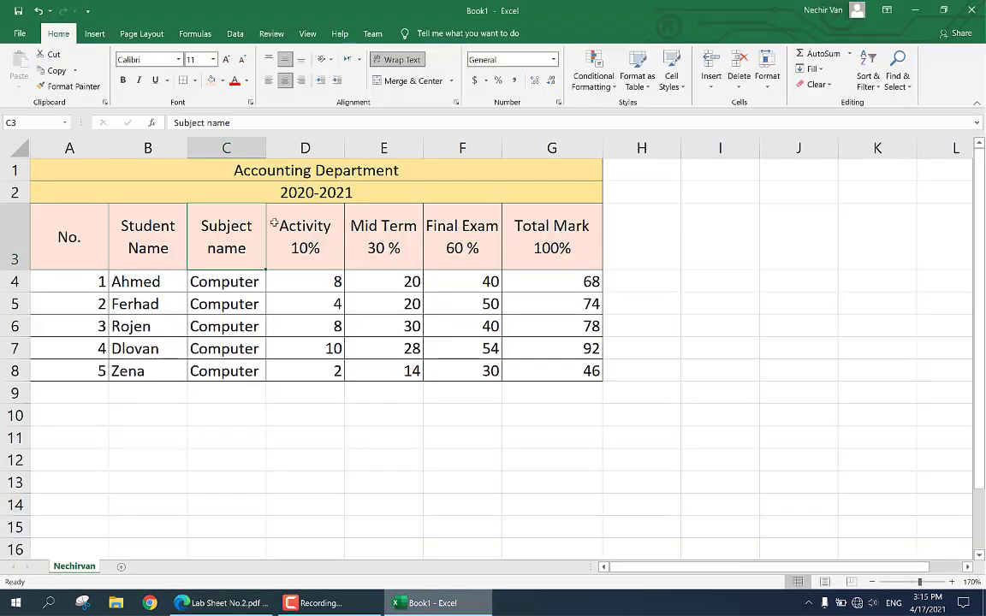
{"action": "left_click", "coordinate": [148, 236]}
{"action": "left_click", "coordinate": [60, 249]}
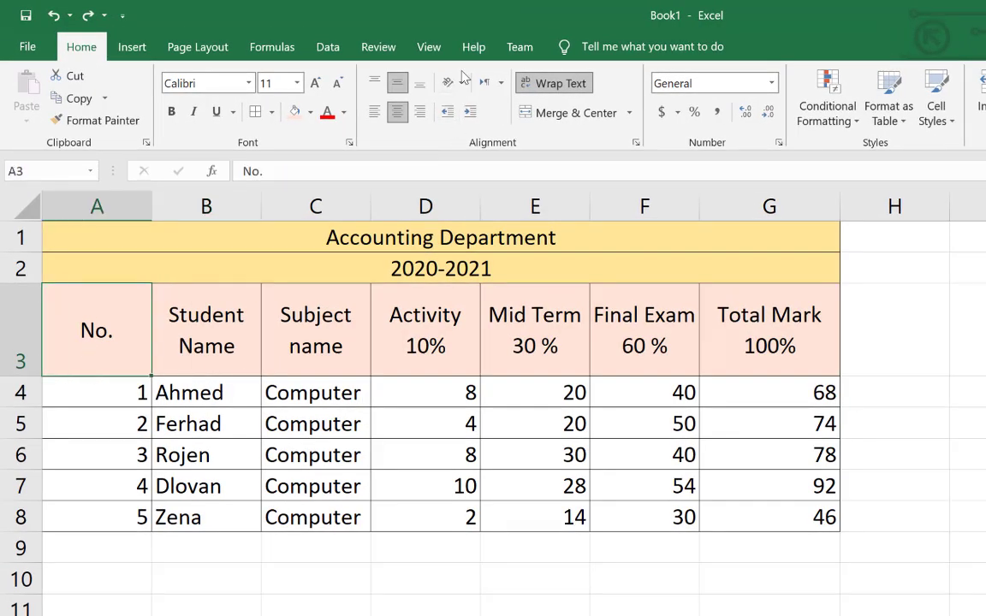
{"action": "left_click", "coordinate": [463, 76]}
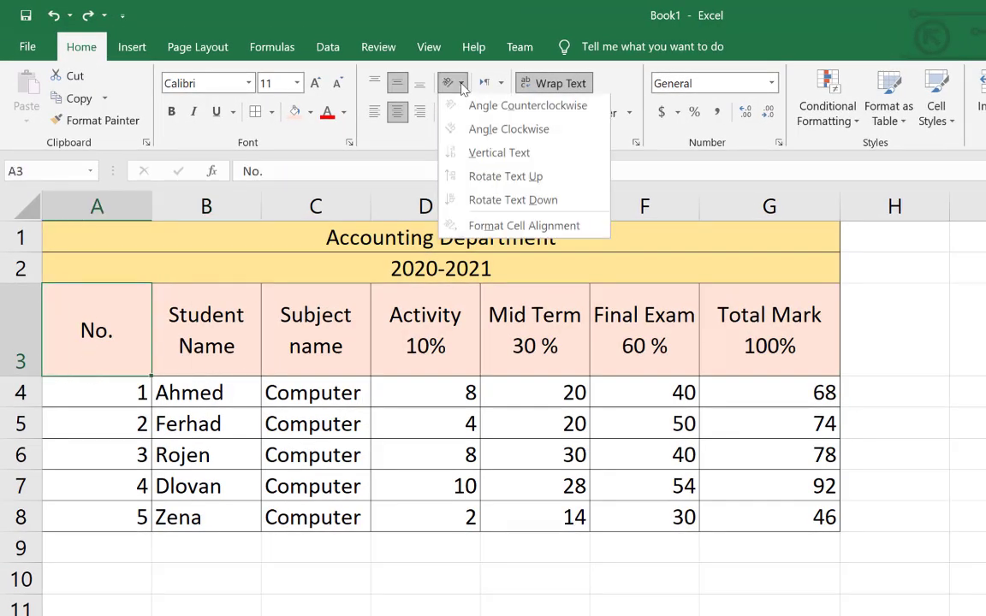
{"action": "left_click", "coordinate": [470, 131]}
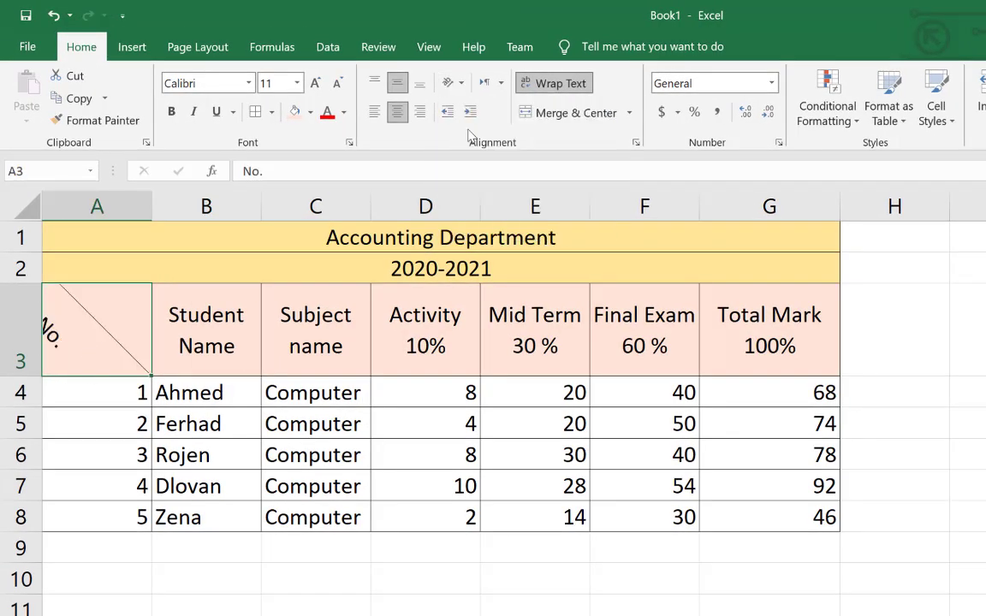
{"action": "left_click", "coordinate": [452, 83]}
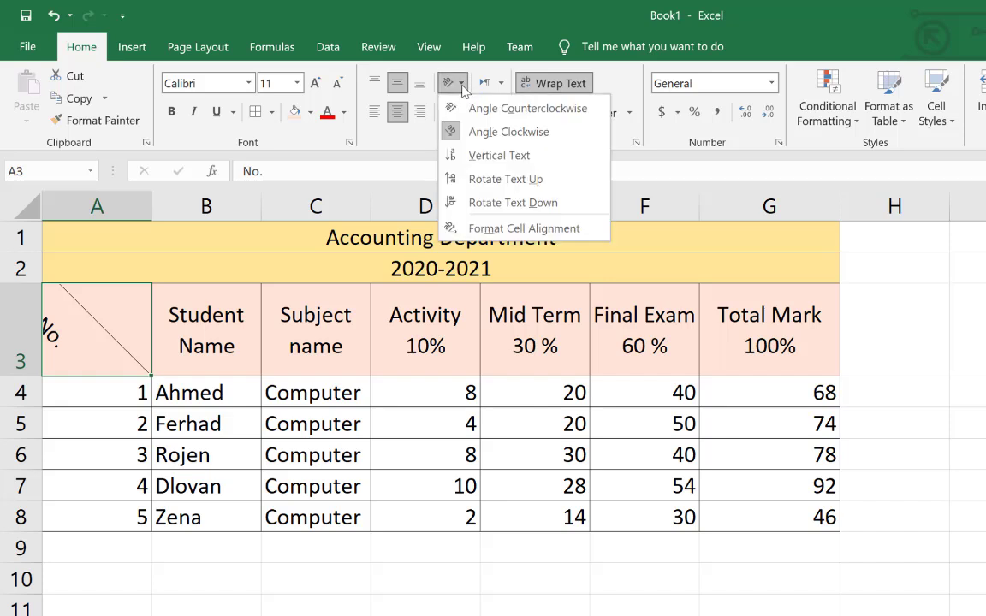
{"action": "left_click", "coordinate": [471, 155]}
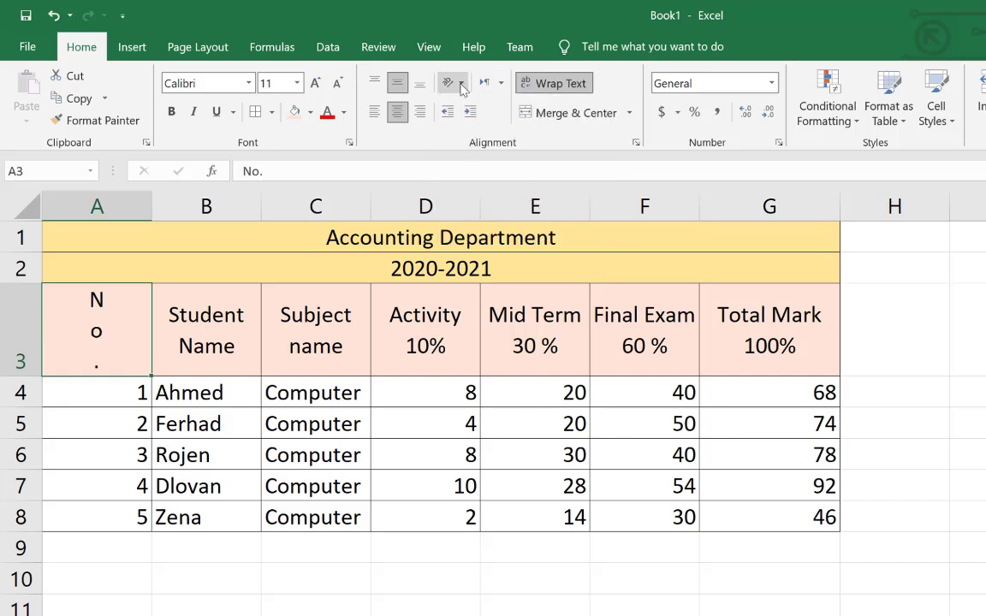
{"action": "left_click", "coordinate": [452, 83]}
{"action": "left_click", "coordinate": [475, 179]}
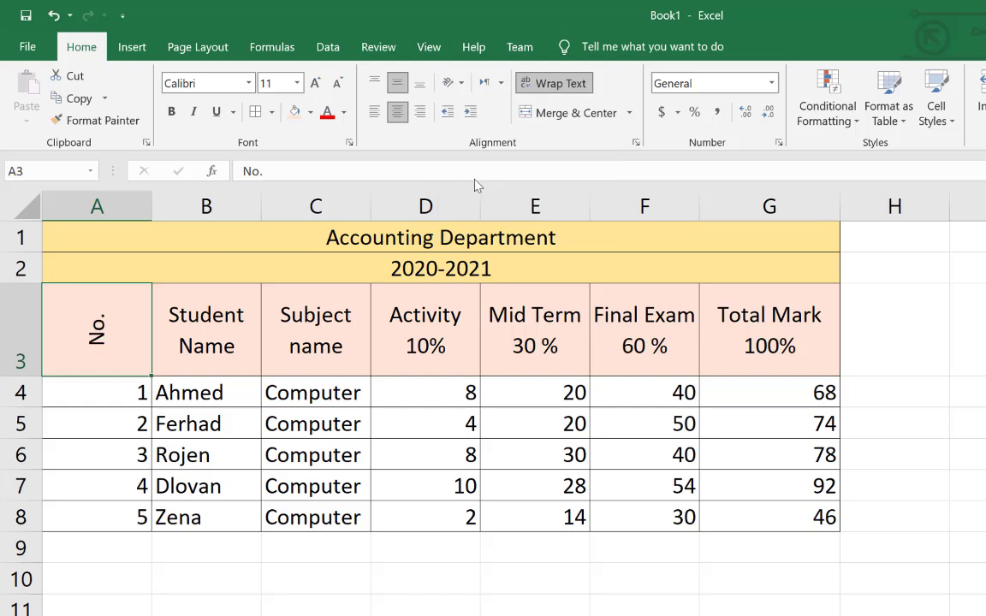
{"action": "left_click", "coordinate": [460, 83]}
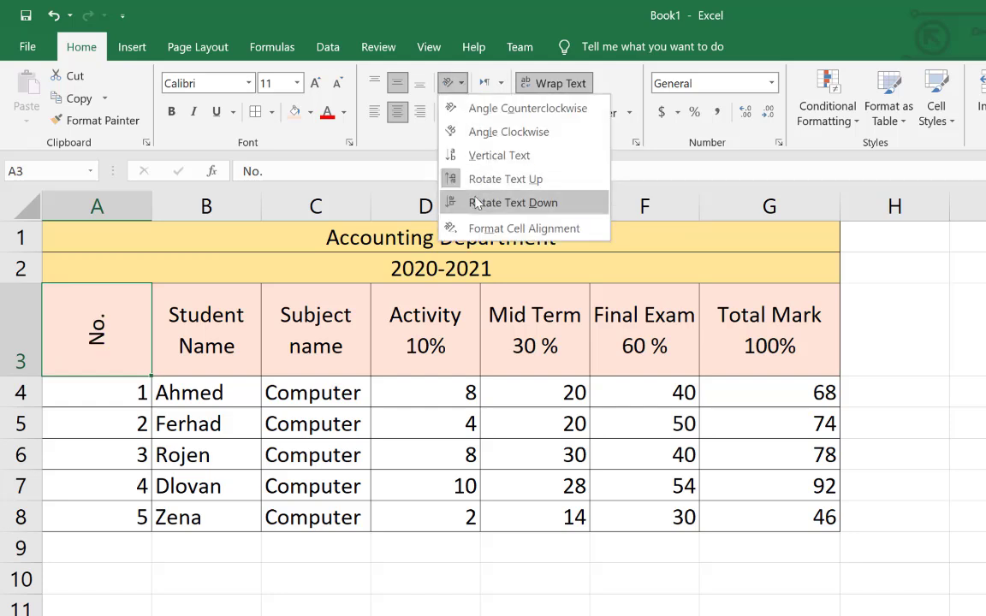
{"action": "left_click", "coordinate": [476, 202]}
{"action": "left_click", "coordinate": [461, 84]}
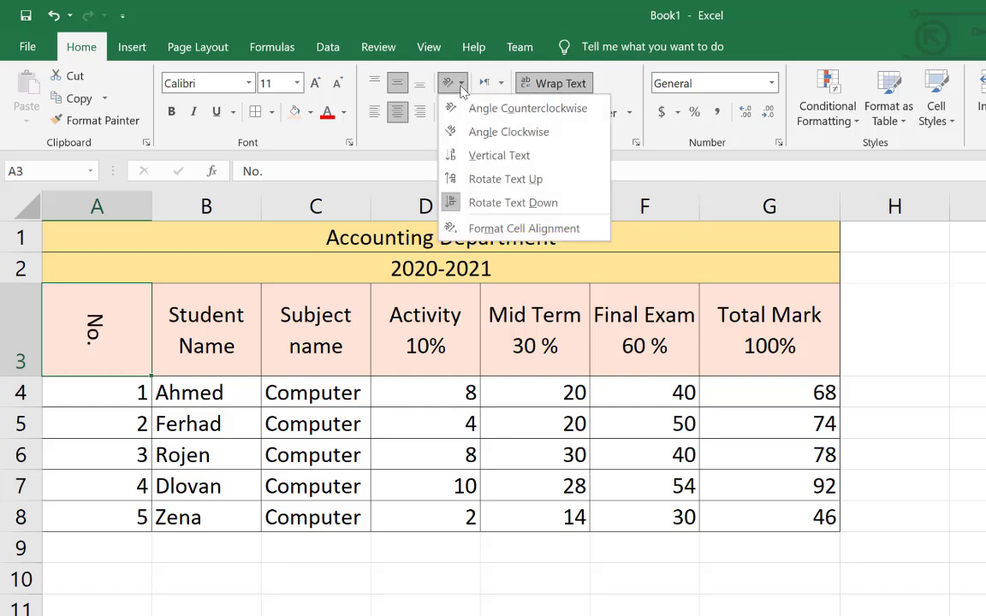
{"action": "left_click", "coordinate": [467, 108]}
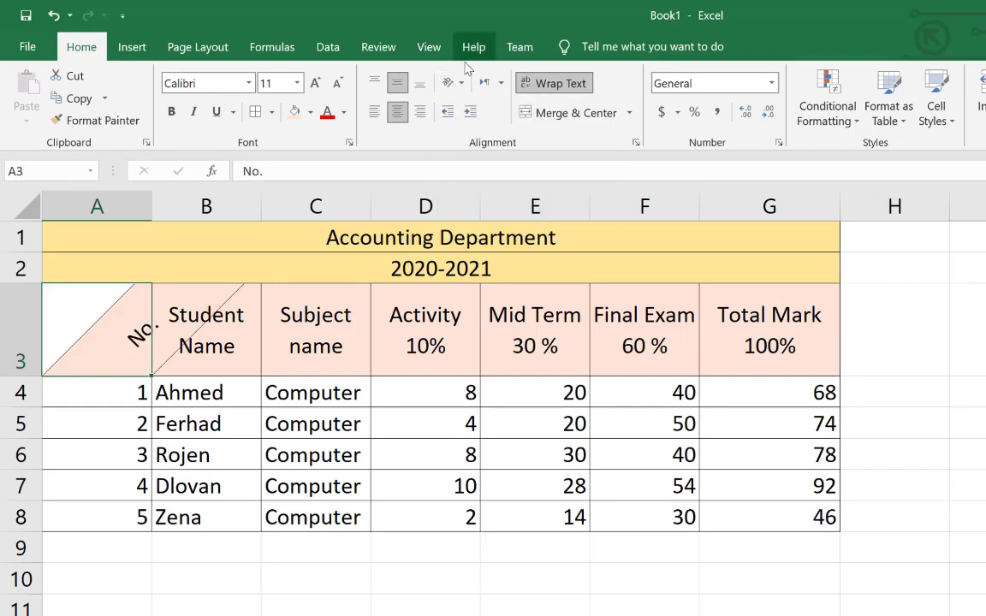
{"action": "left_click", "coordinate": [452, 83]}
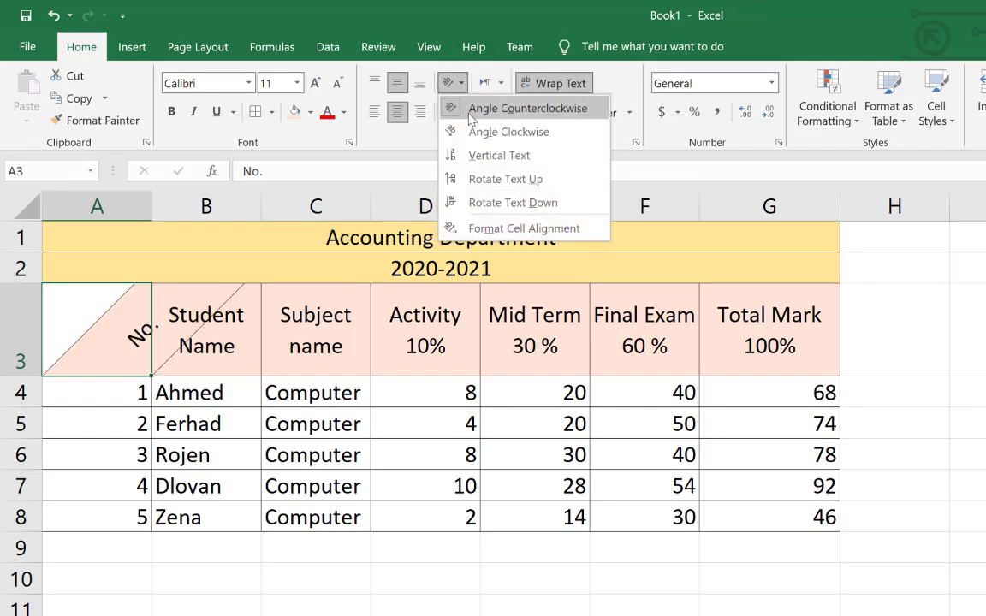
{"action": "left_click", "coordinate": [468, 111]}
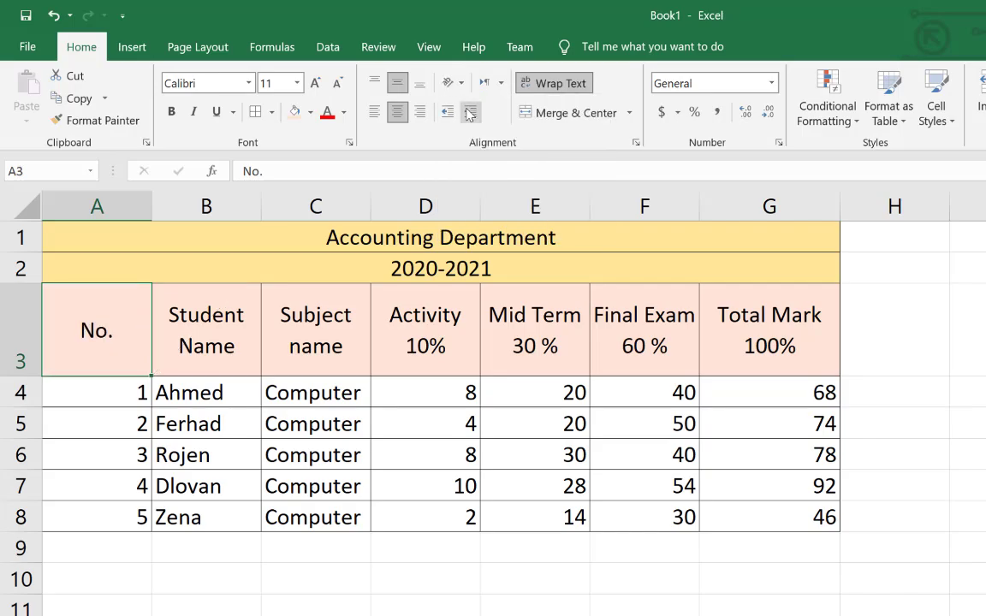
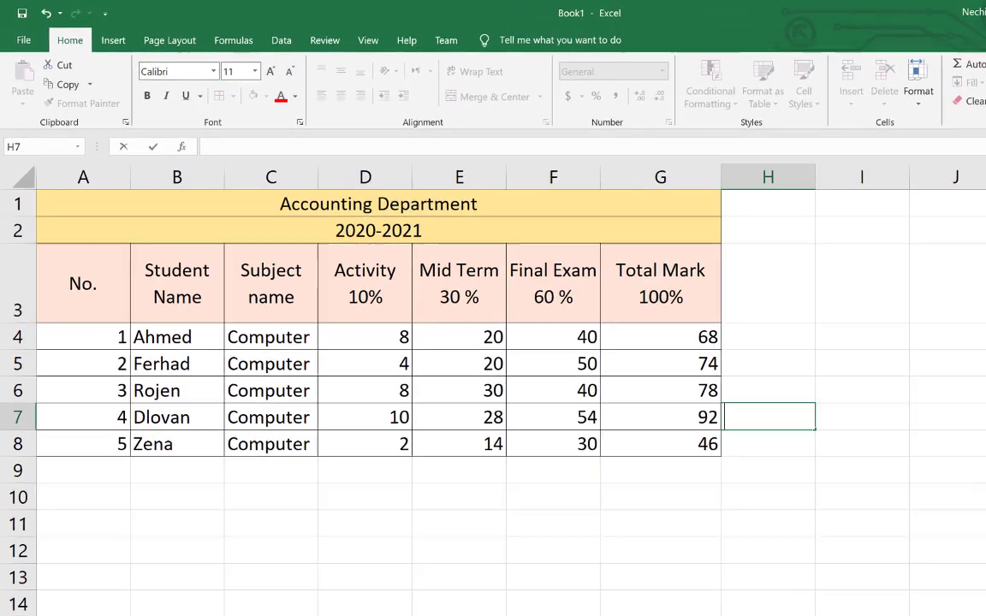
- Enter the label 'Max' in cell H7
{"action": "left_click", "coordinate": [805, 489]}
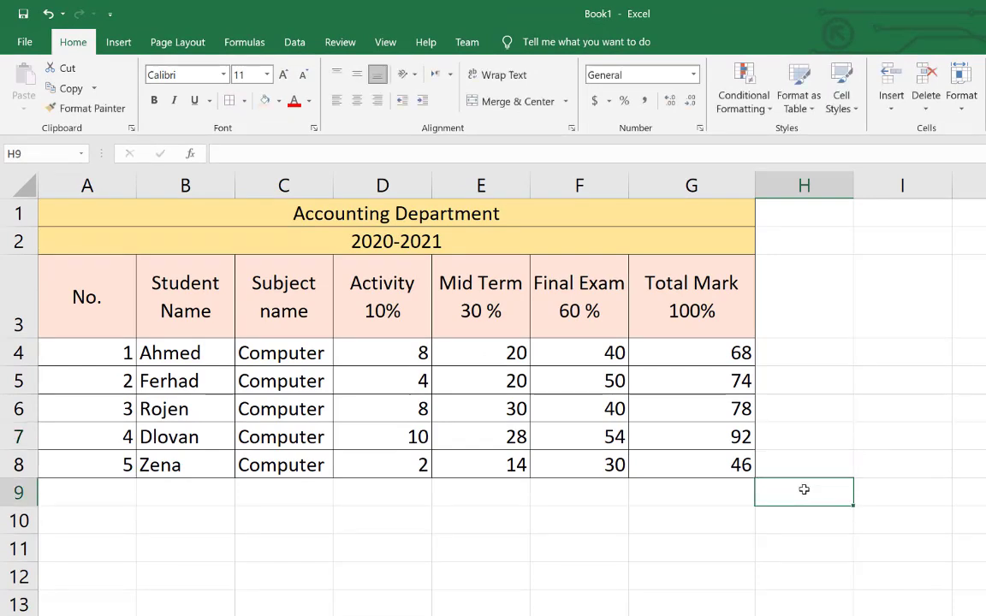
{"action": "left_click", "coordinate": [810, 437]}
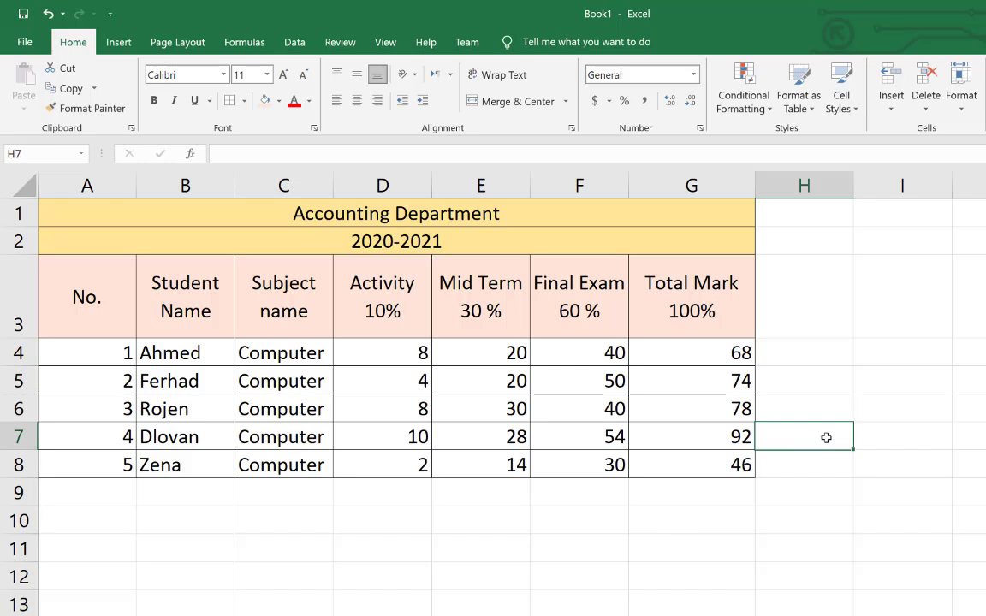
{"action": "type", "text": "Max"}
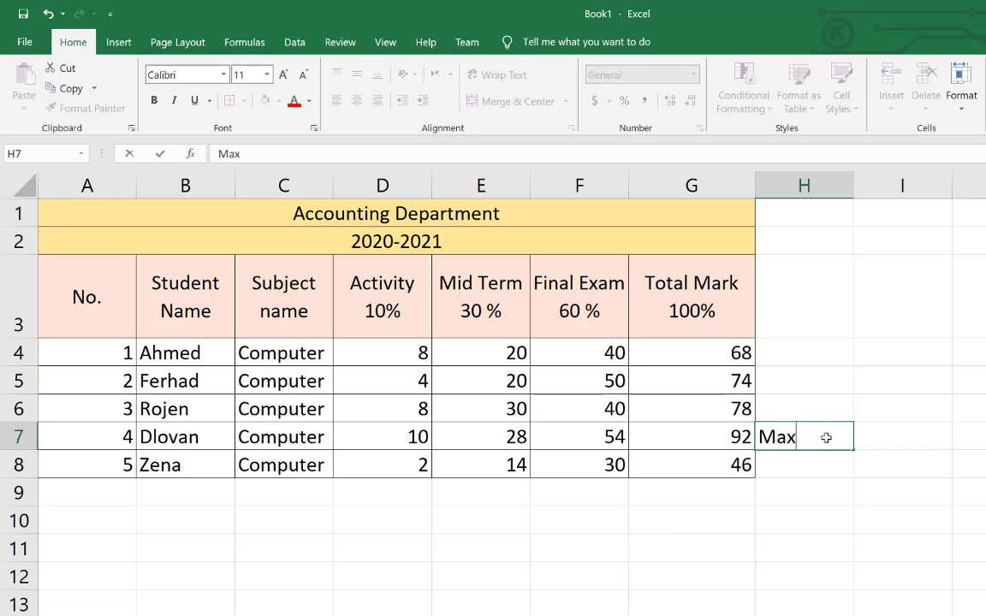
{"action": "left_click", "coordinate": [912, 433]}
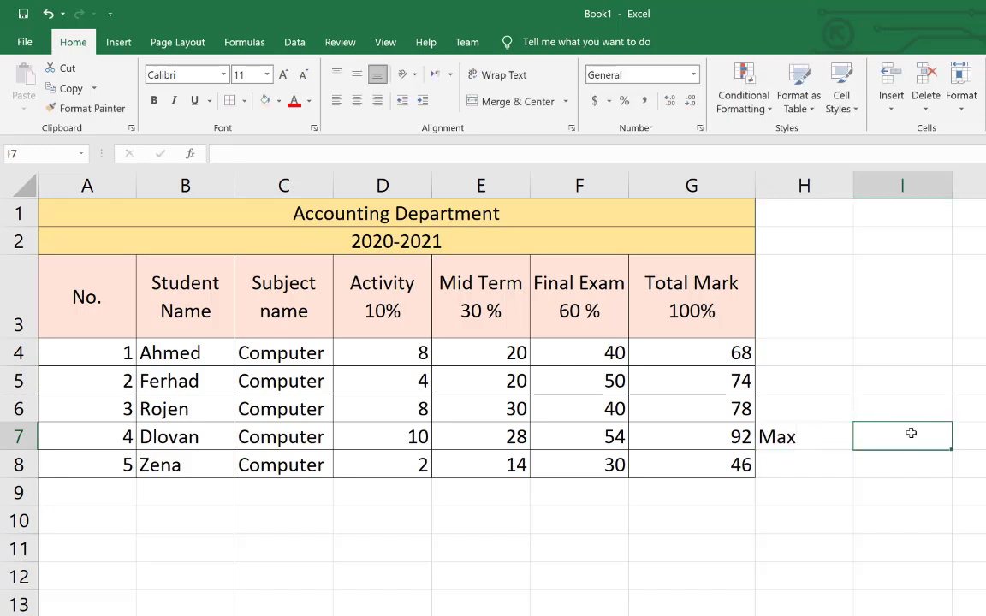
{"action": "left_click", "coordinate": [783, 440]}
{"action": "left_click", "coordinate": [903, 436]}
- Enter =MAX(G4:G8) in H8 to get the highest total mark, 92
{"action": "left_click", "coordinate": [770, 464]}
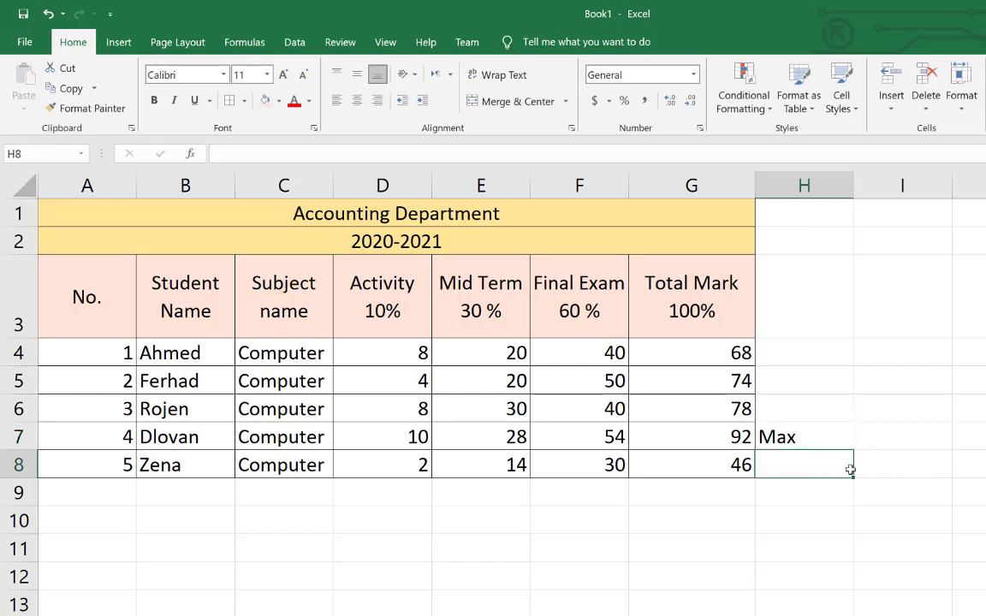
{"action": "type", "text": "="}
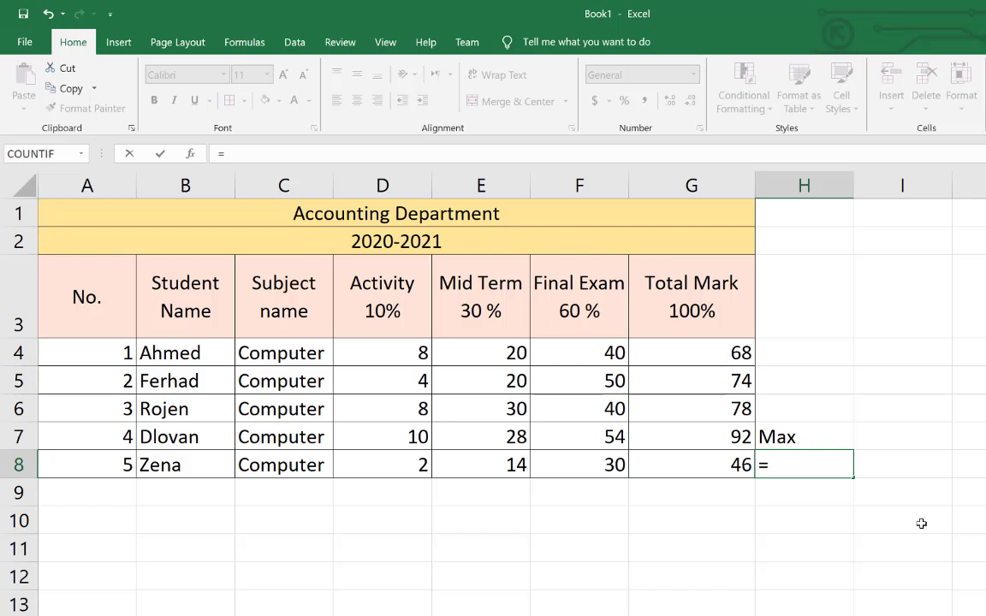
{"action": "type", "text": "max"}
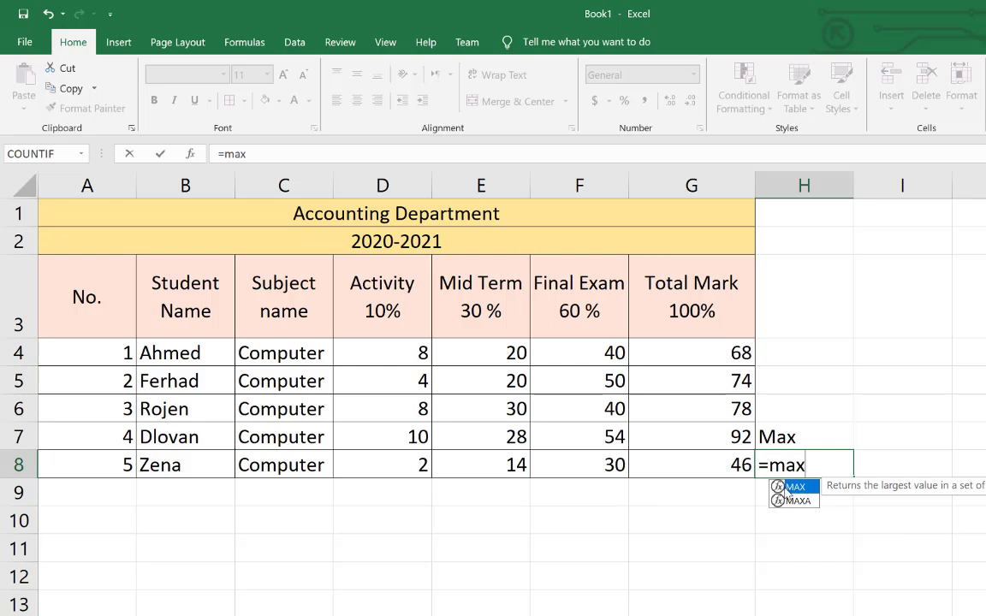
{"action": "double_click", "coordinate": [786, 490]}
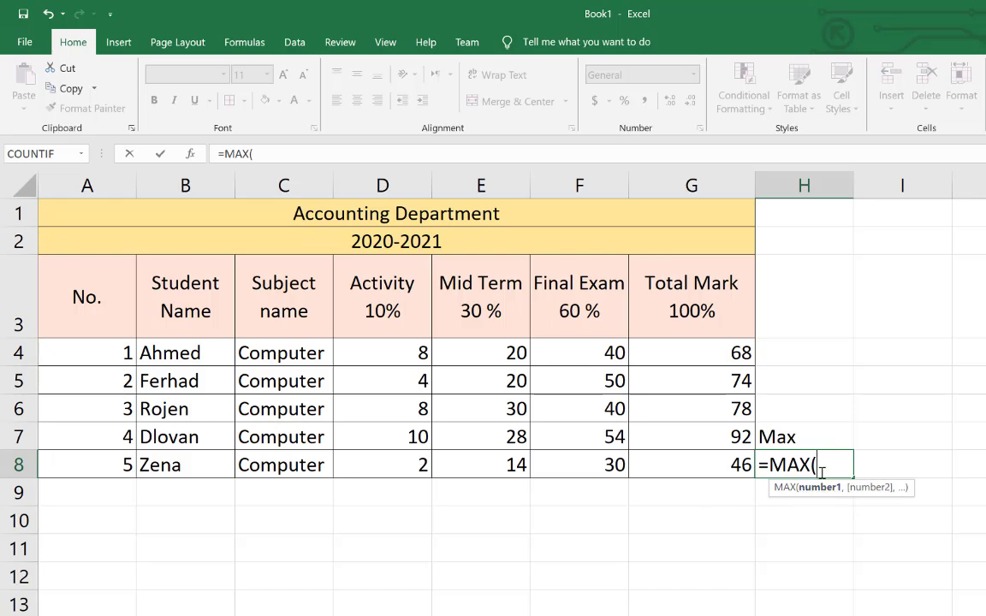
{"action": "left_click_drag", "start_coordinate": [693, 349], "coordinate": [694, 465]}
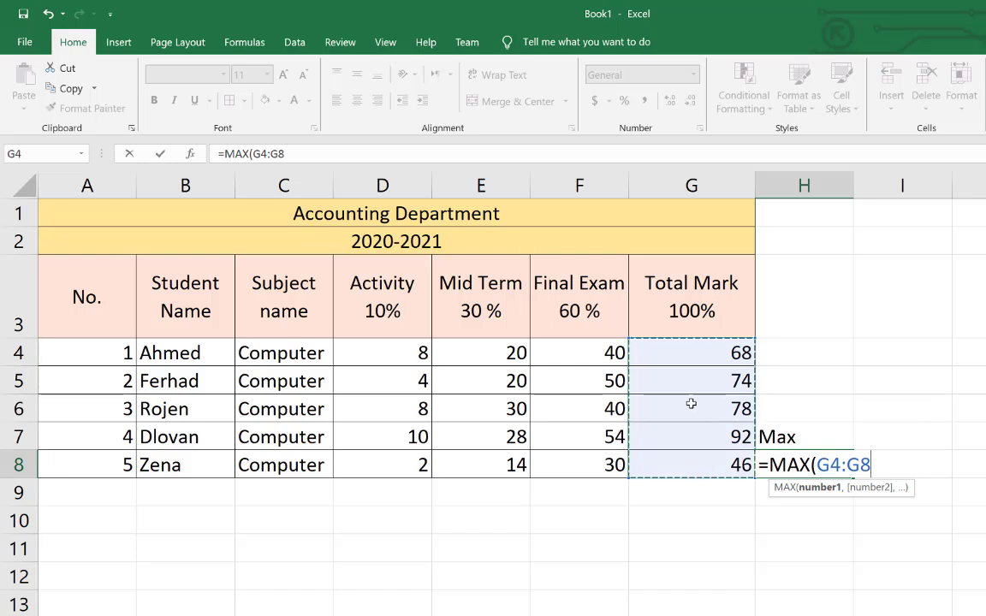
{"action": "type", "text": ")"}
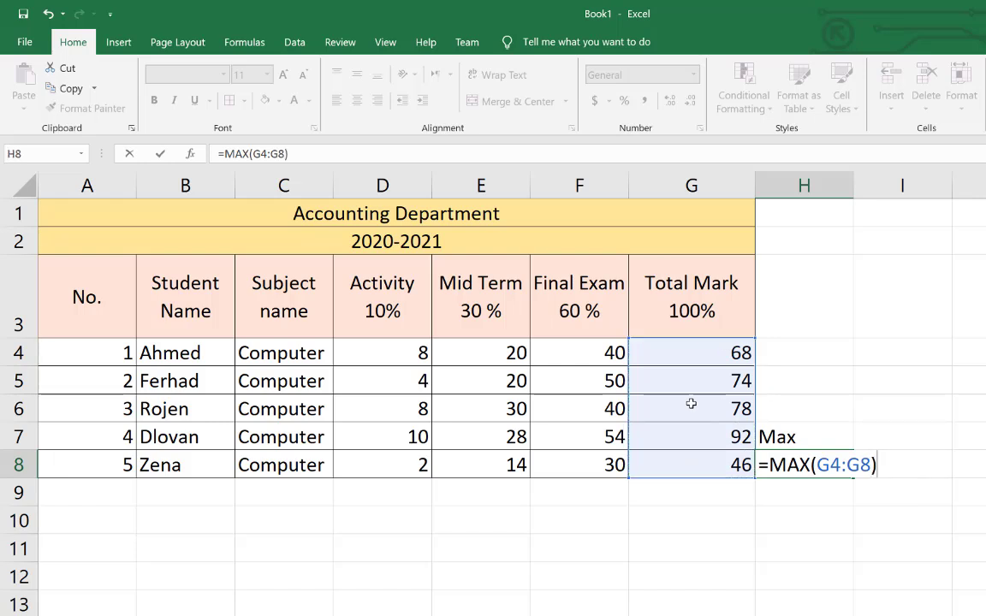
{"action": "key", "text": "Return"}
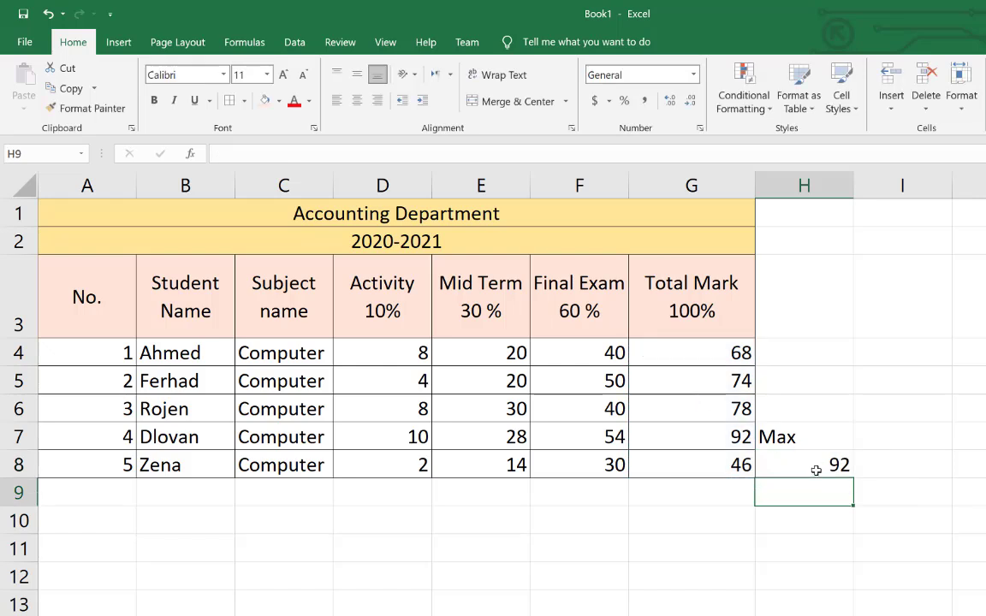
- Centre the Max label and the 92 result both horizontally and vertically
{"action": "key", "text": "Up"}
{"action": "key", "text": "Up"}
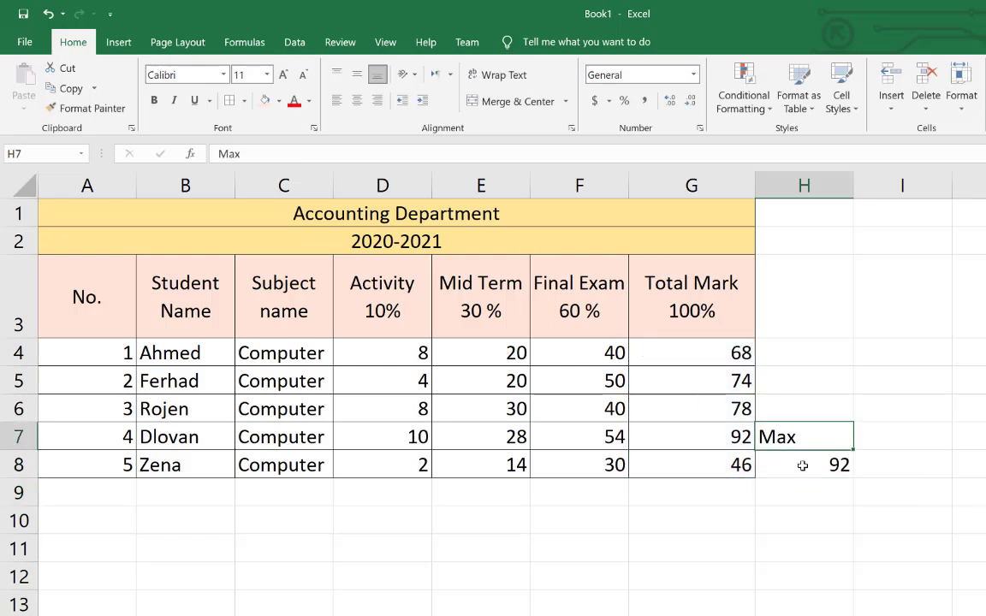
{"action": "left_click", "coordinate": [803, 464]}
{"action": "left_click", "coordinate": [758, 434]}
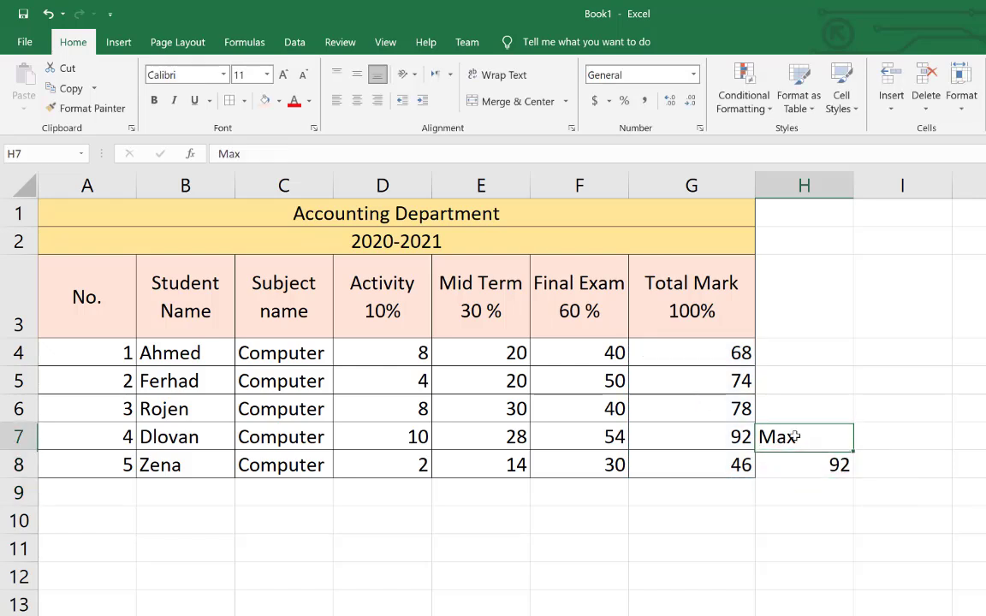
{"action": "left_click", "coordinate": [357, 100]}
{"action": "left_click", "coordinate": [357, 75]}
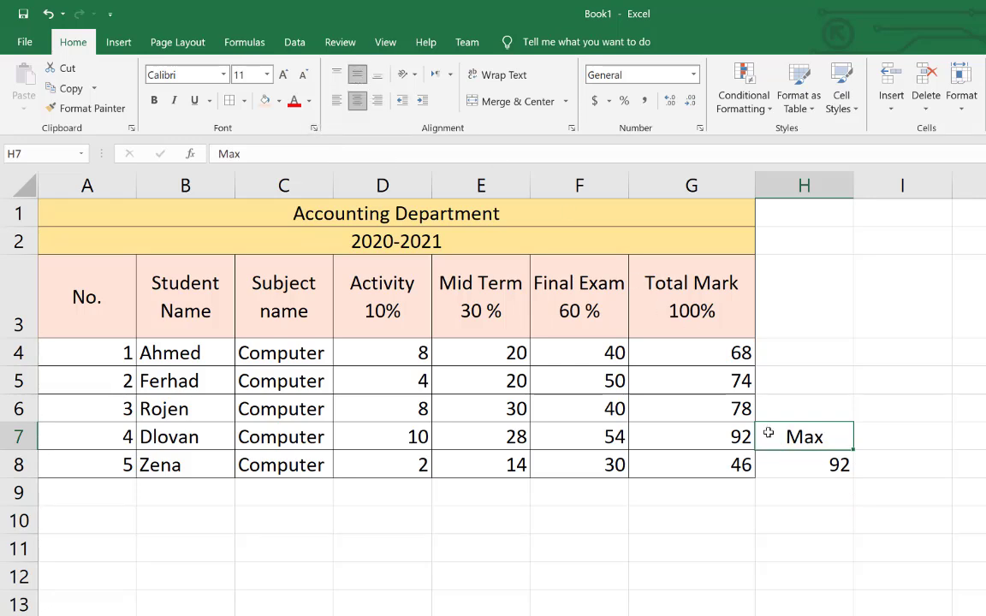
{"action": "left_click", "coordinate": [797, 464]}
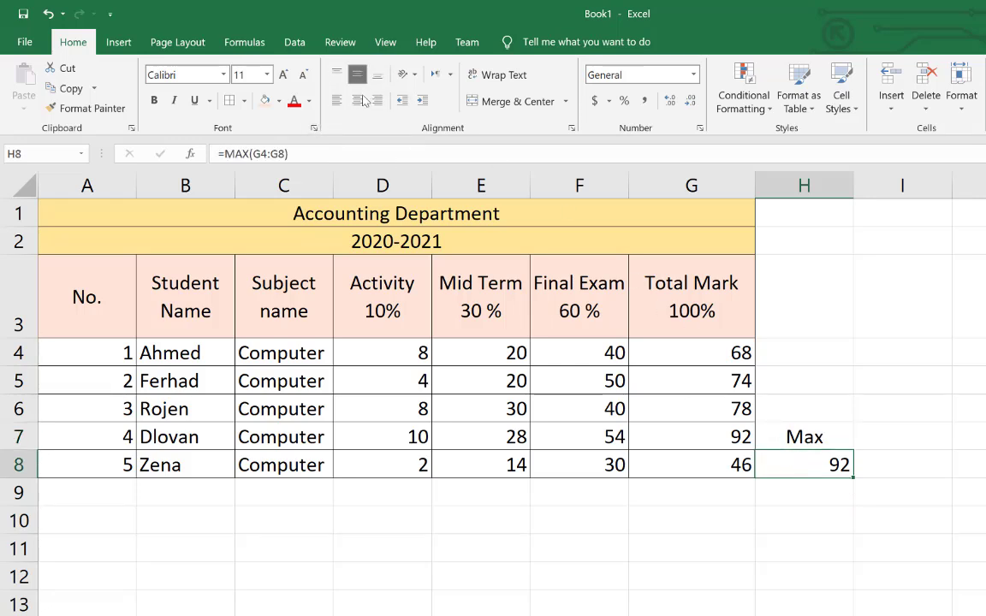
{"action": "left_click", "coordinate": [361, 100]}
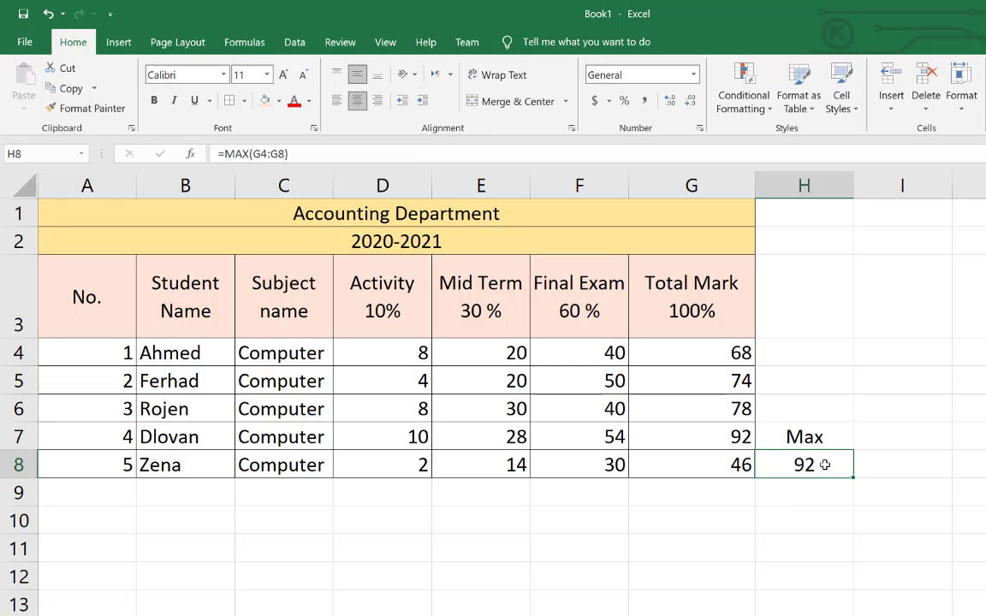
- Select I7 and check the lab sheet task list before returning to the workbook
{"action": "left_click", "coordinate": [901, 438]}
{"action": "key", "text": "alt+Tab"}
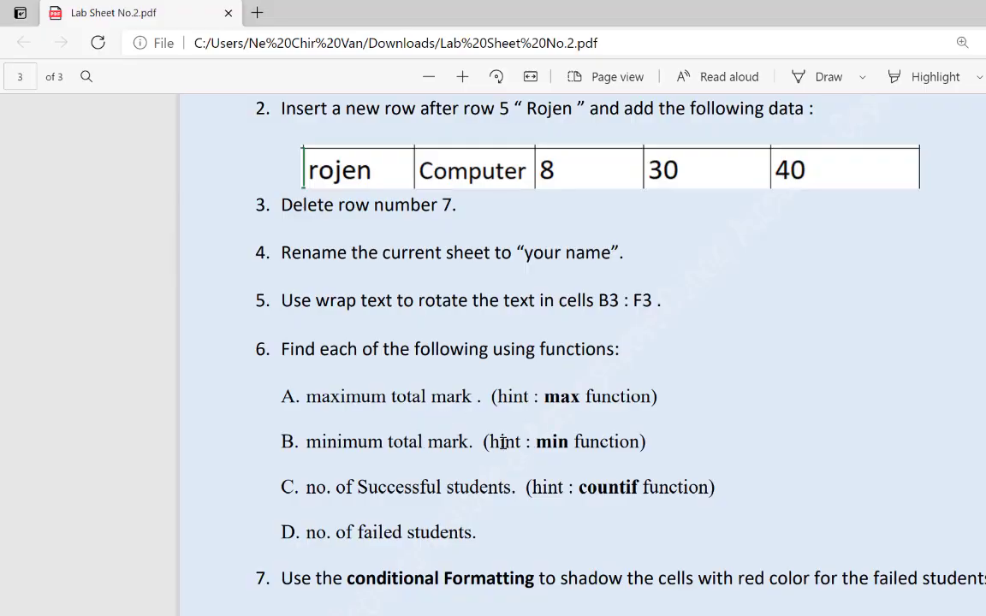
{"action": "key", "text": "alt+Tab"}
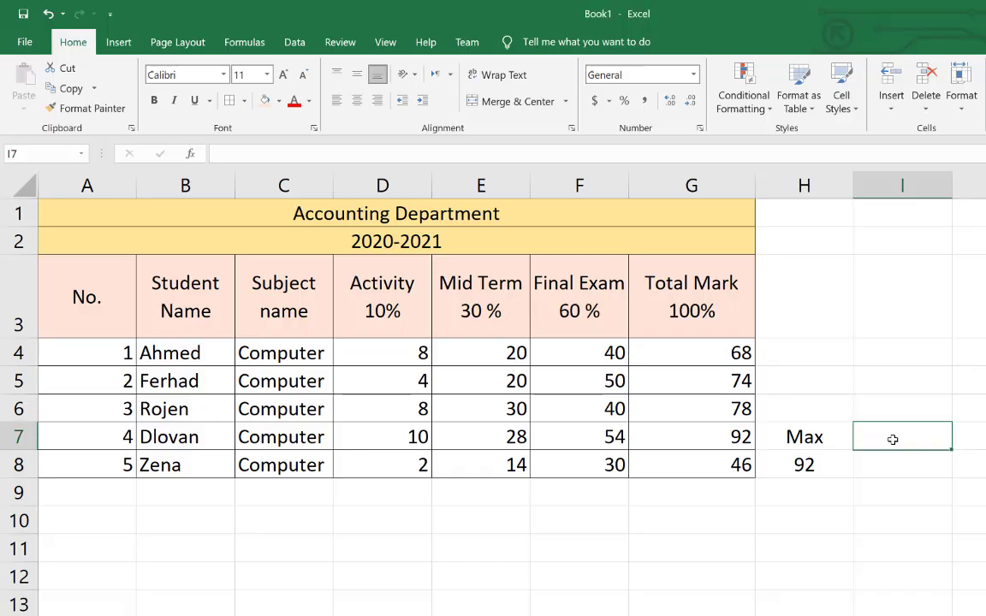
- Label I7 'Min' and enter =MIN(G4:G8) in I8, returning 46
{"action": "type", "text": "Min"}
{"action": "key", "text": "Tab"}
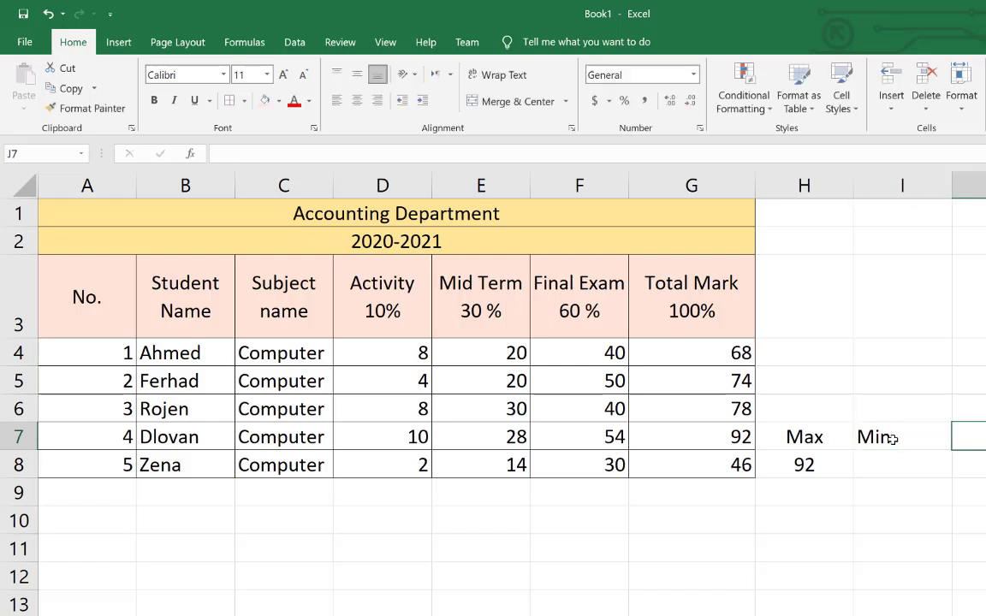
{"action": "left_click", "coordinate": [891, 464]}
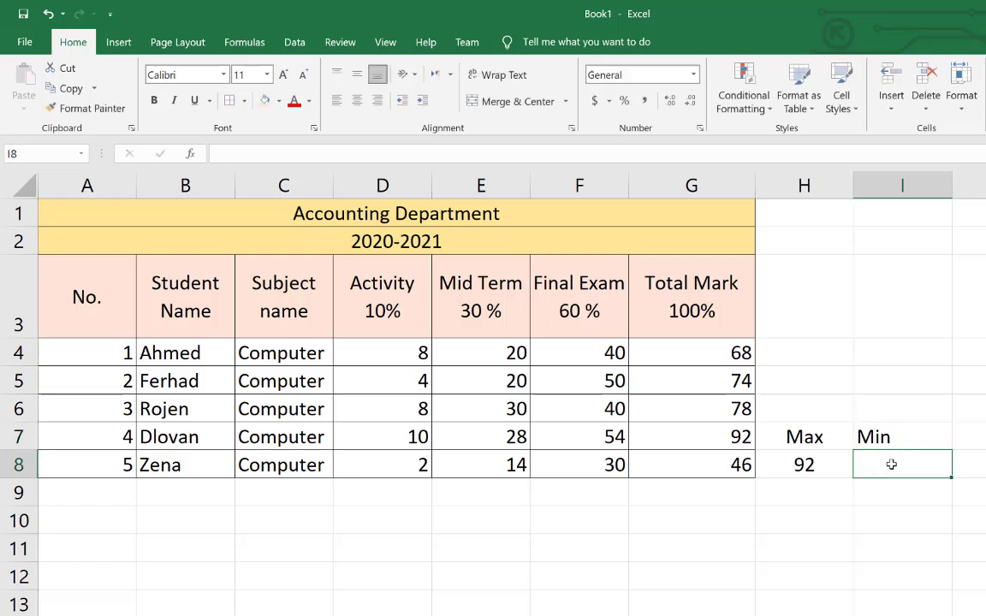
{"action": "type", "text": "=mi"}
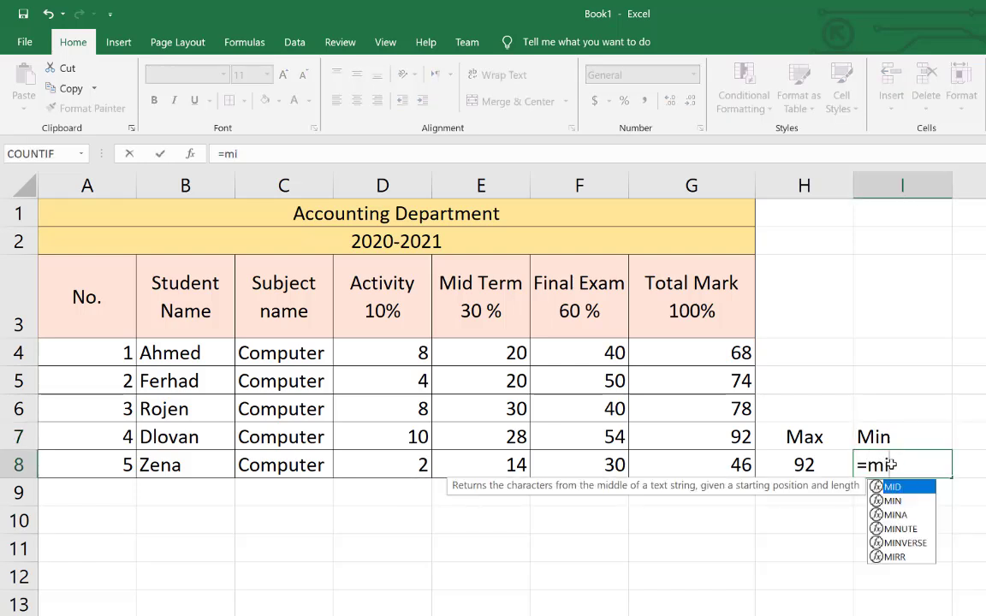
{"action": "type", "text": "n"}
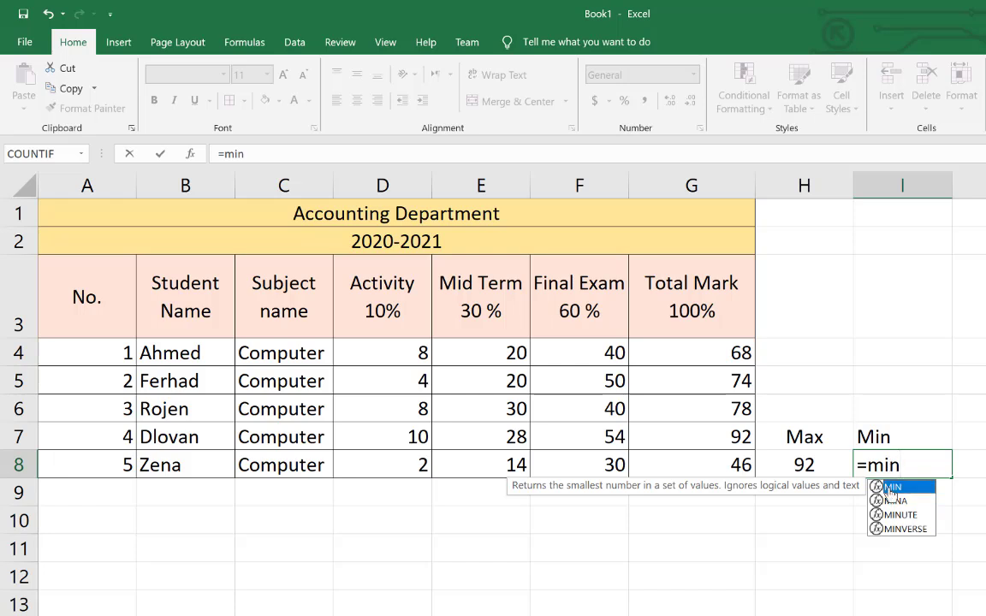
{"action": "double_click", "coordinate": [888, 490]}
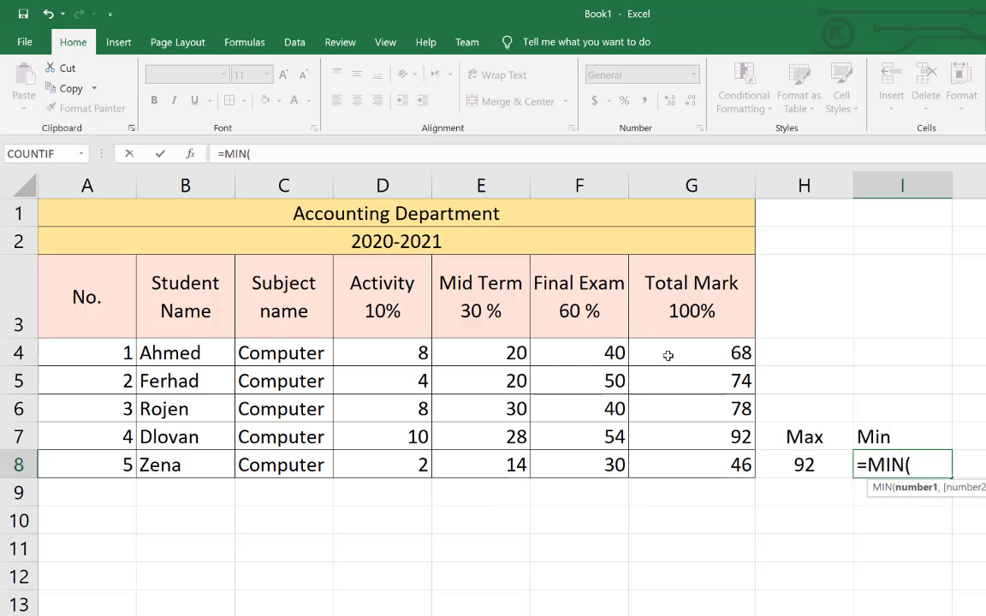
{"action": "left_click_drag", "start_coordinate": [666, 358], "coordinate": [665, 456]}
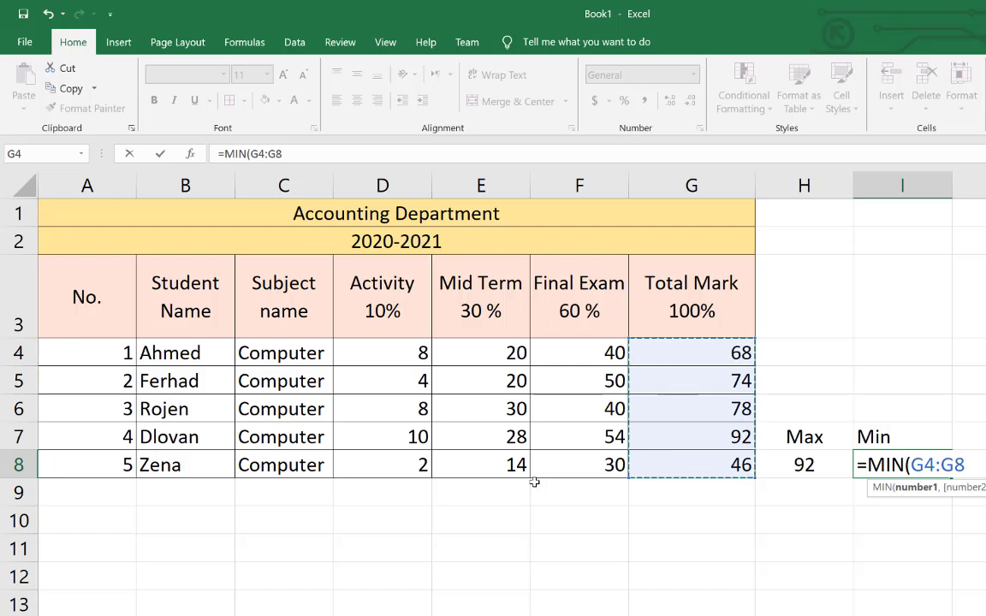
{"action": "type", "text": ")"}
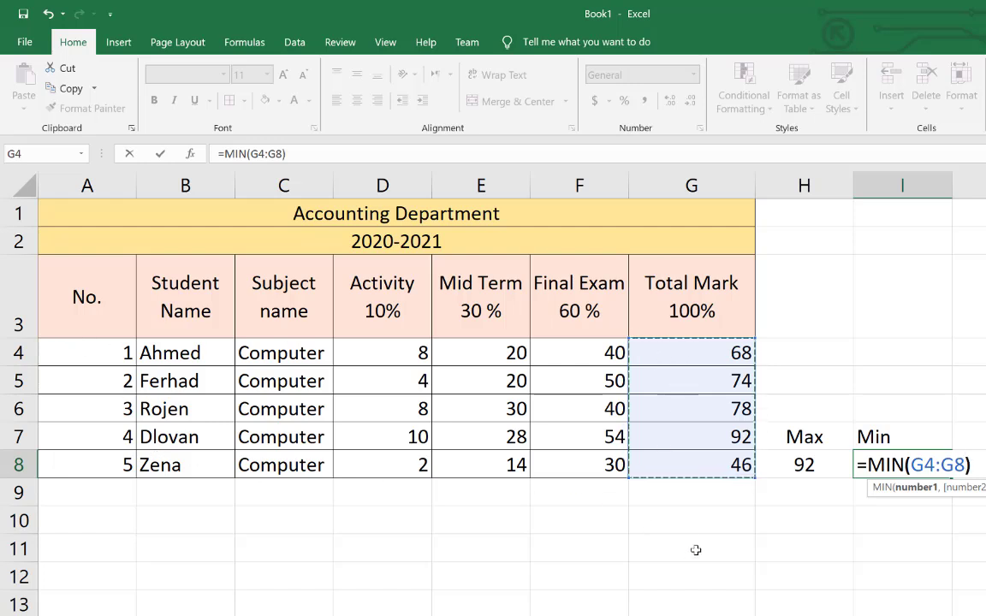
{"action": "key", "text": "Return"}
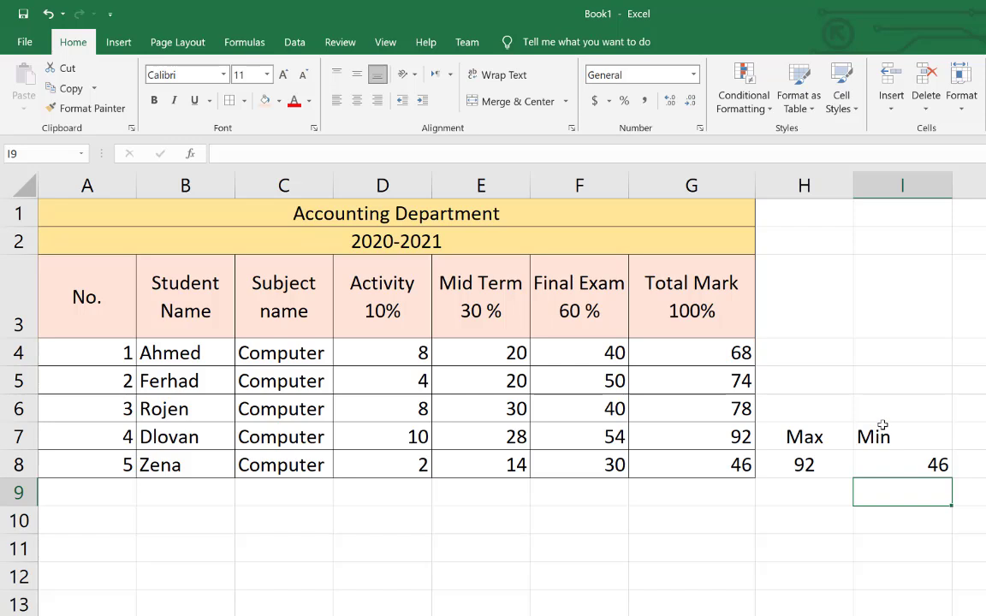
- Centre I7:I8 horizontally and vertically, then switch to the lab sheet PDF
{"action": "left_click_drag", "start_coordinate": [877, 437], "coordinate": [881, 462]}
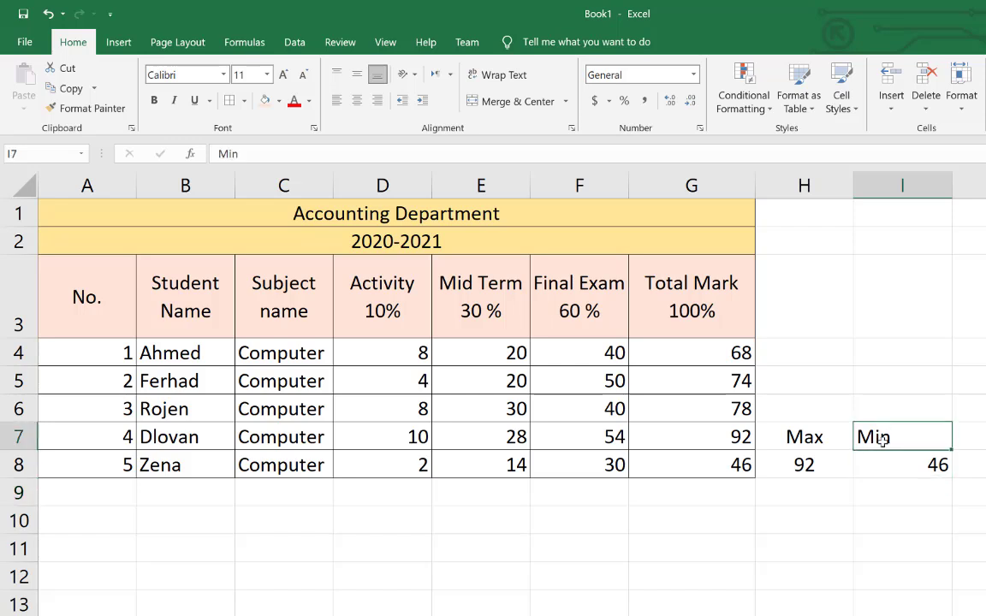
{"action": "left_click", "coordinate": [357, 74]}
{"action": "left_click", "coordinate": [357, 100]}
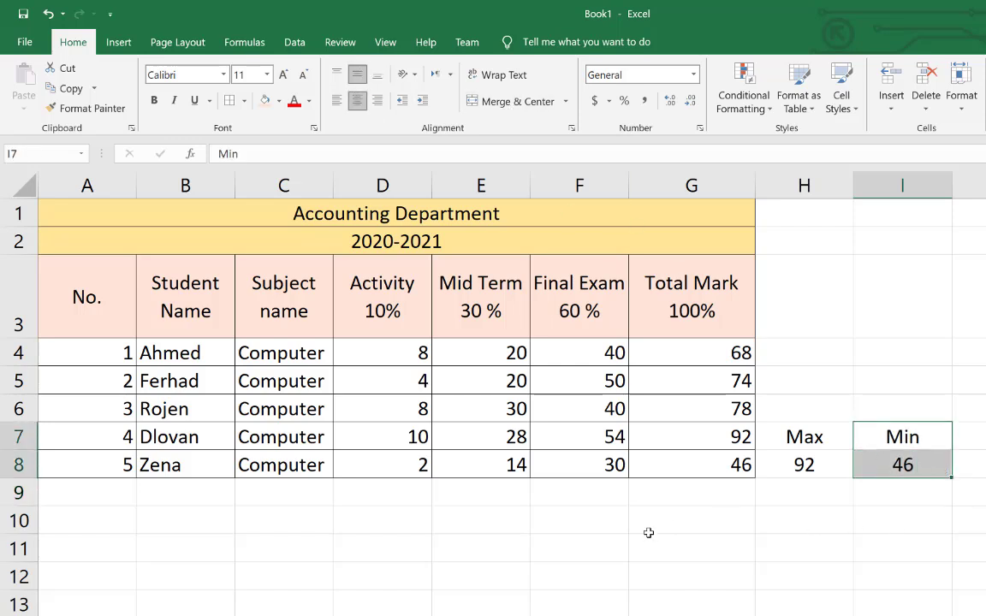
{"action": "key", "text": "alt+Tab"}
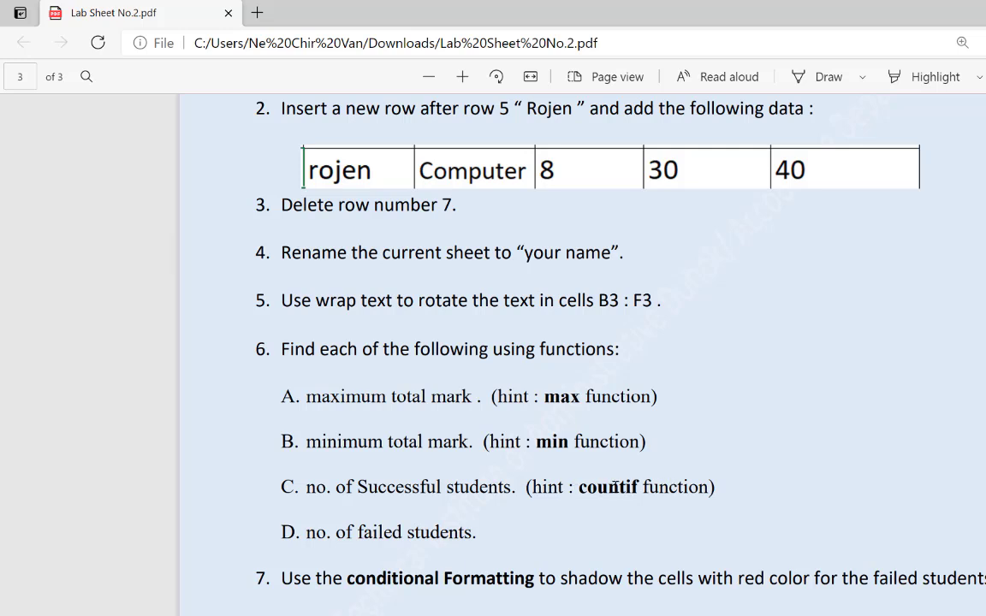
- Copy 'Successful' from task 6C of the lab sheet and go back to Excel
{"action": "double_click", "coordinate": [415, 490]}
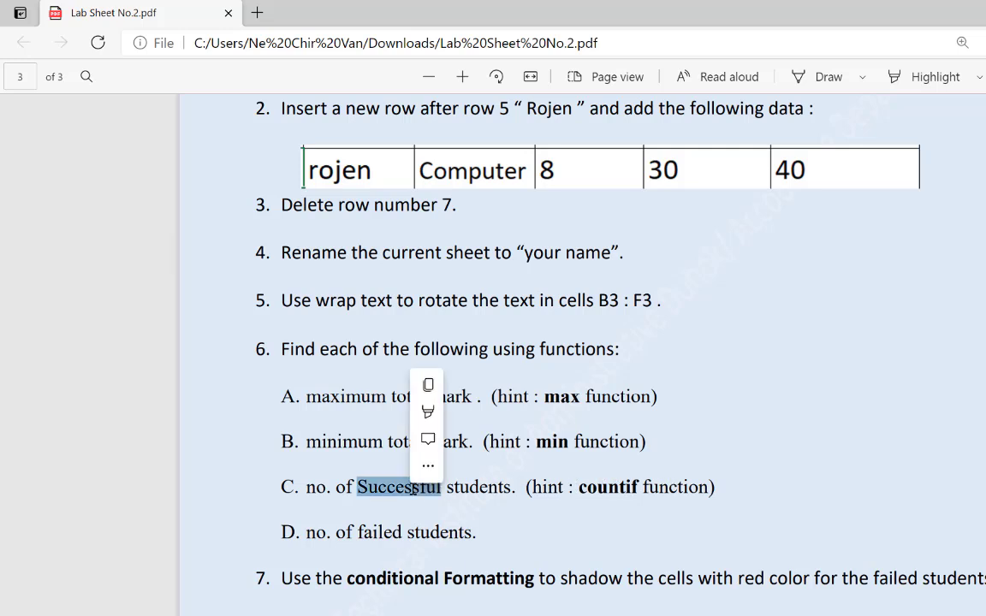
{"action": "key", "text": "ctrl+c"}
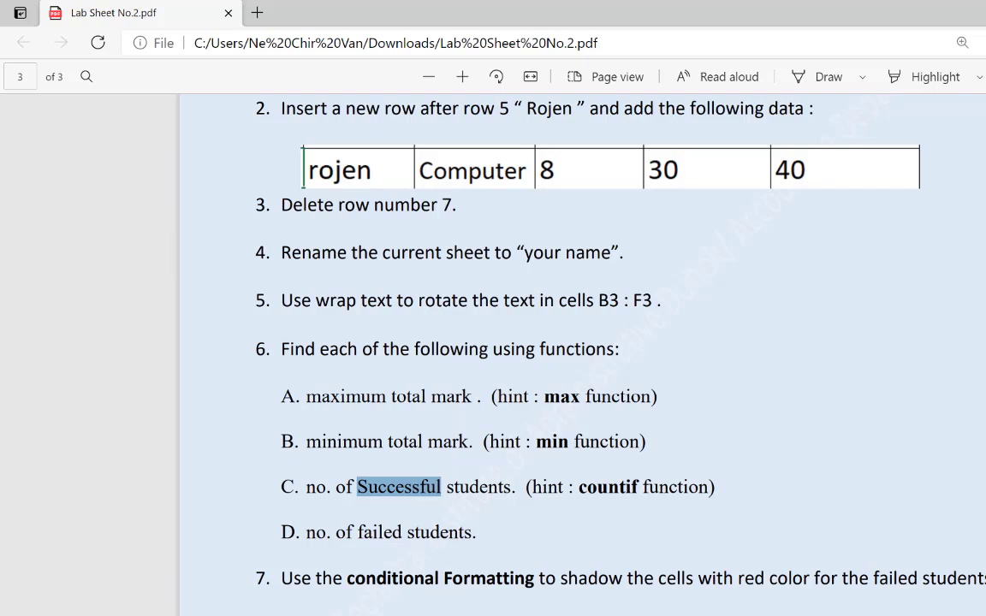
{"action": "key", "text": "alt+Tab"}
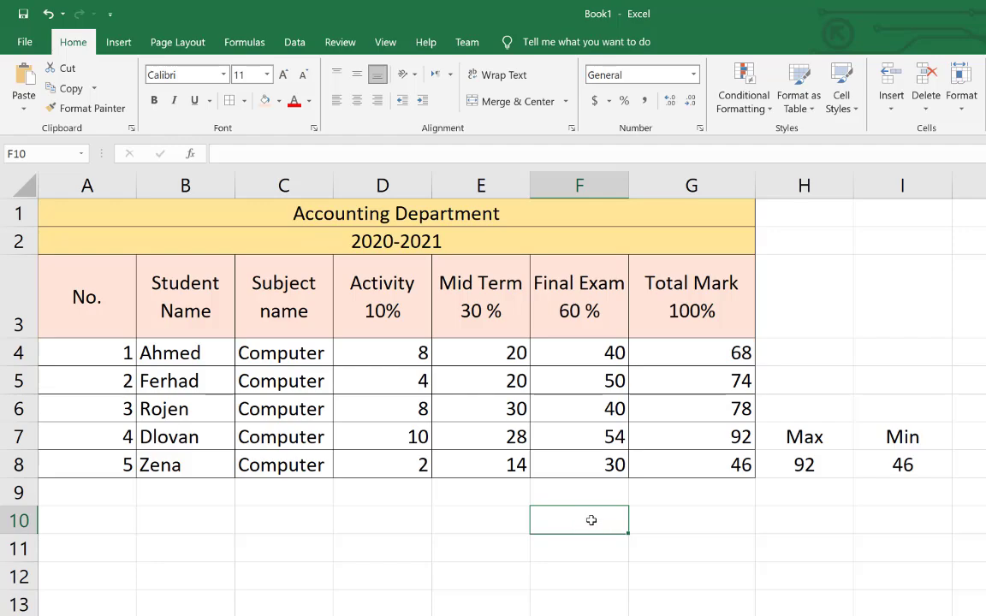
- Paste 'Successful' into F10 and enter =COUNTIF(G4:G8,">=50") in F11, returning 4
{"action": "key", "text": "ctrl+v"}
{"action": "left_click", "coordinate": [575, 549]}
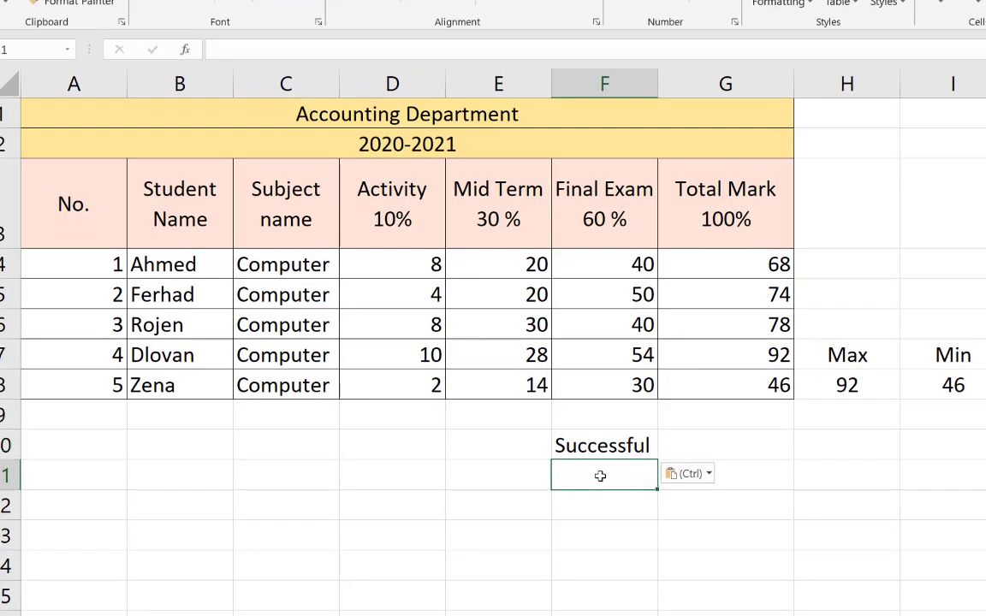
{"action": "type", "text": "="}
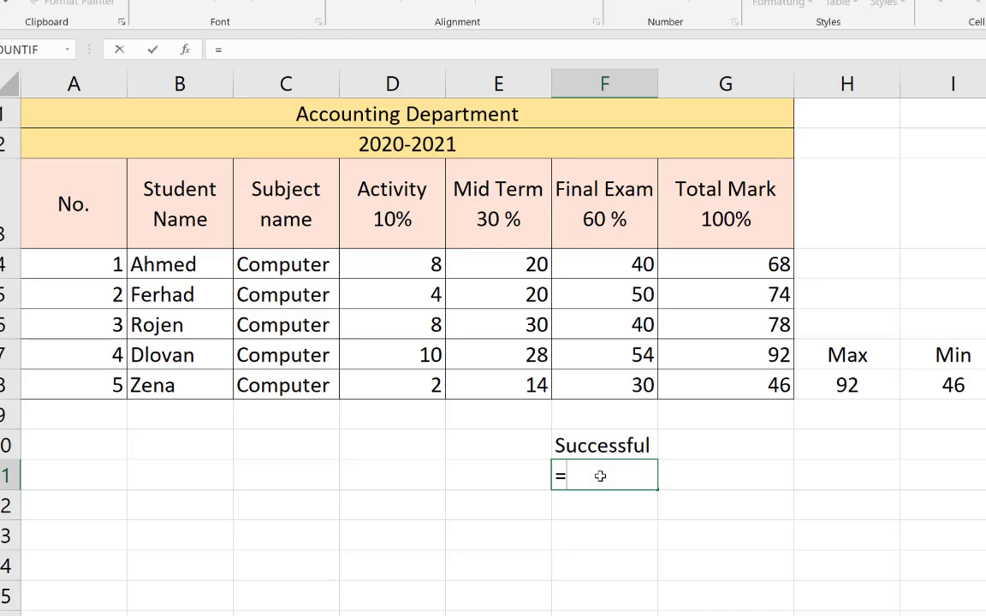
{"action": "type", "text": "co"}
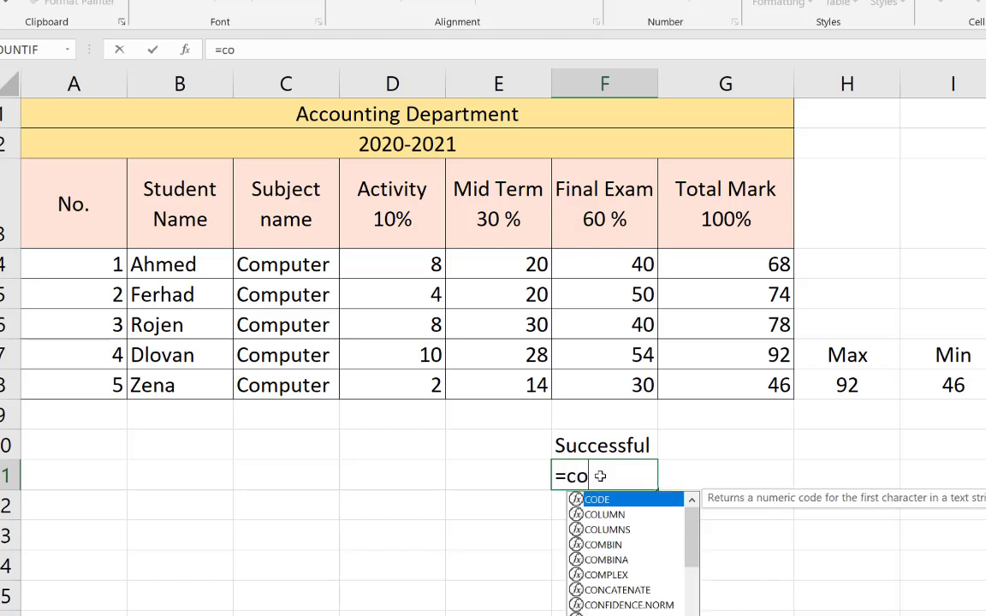
{"action": "type", "text": "u"}
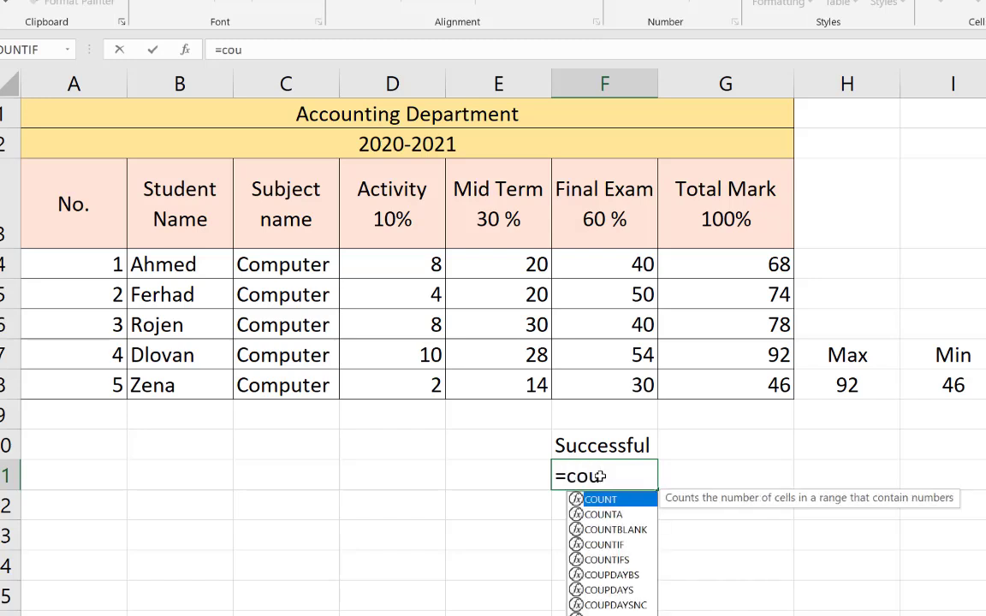
{"action": "type", "text": "nt"}
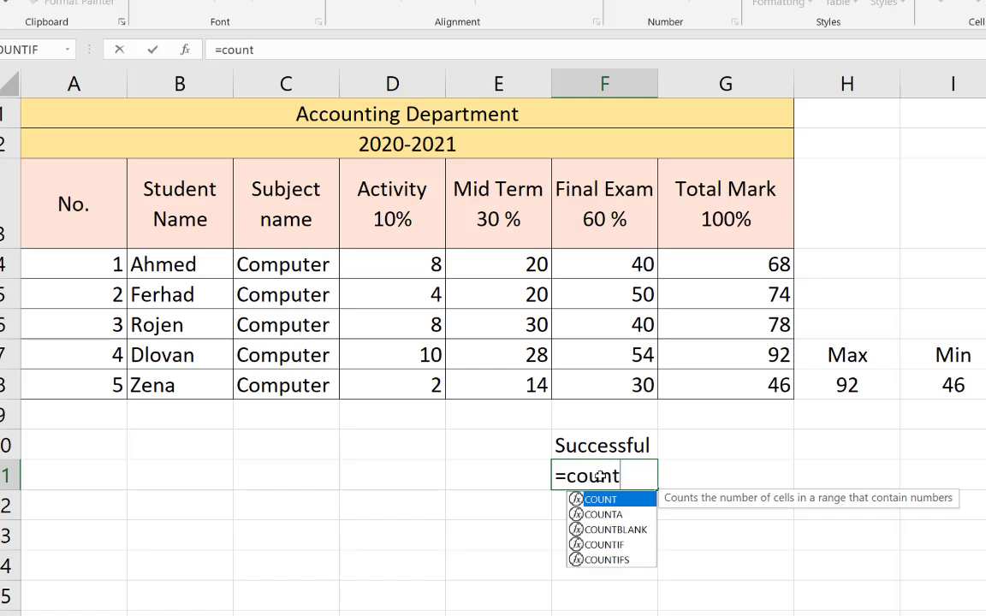
{"action": "left_click", "coordinate": [604, 544]}
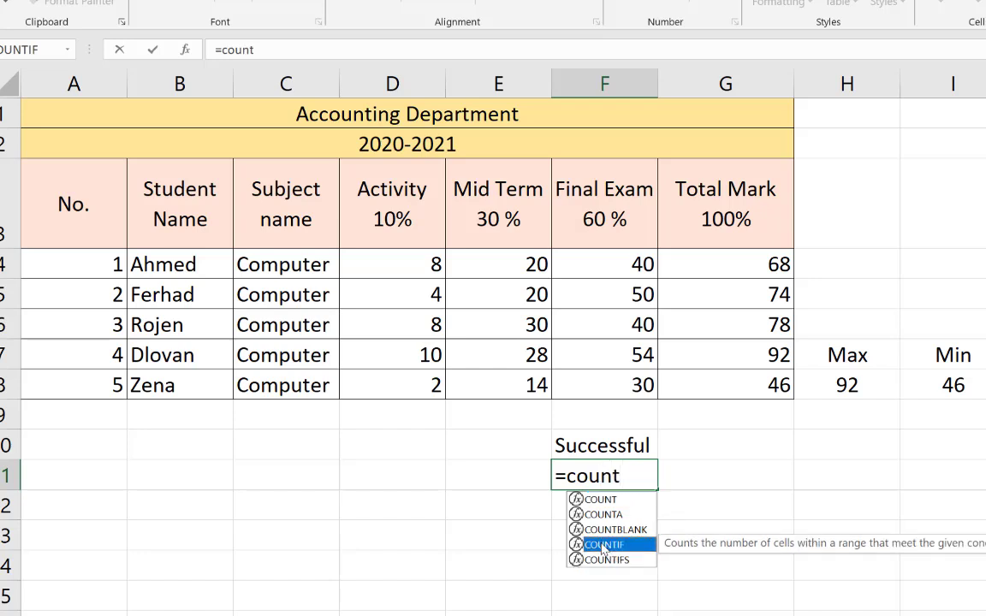
{"action": "double_click", "coordinate": [603, 545]}
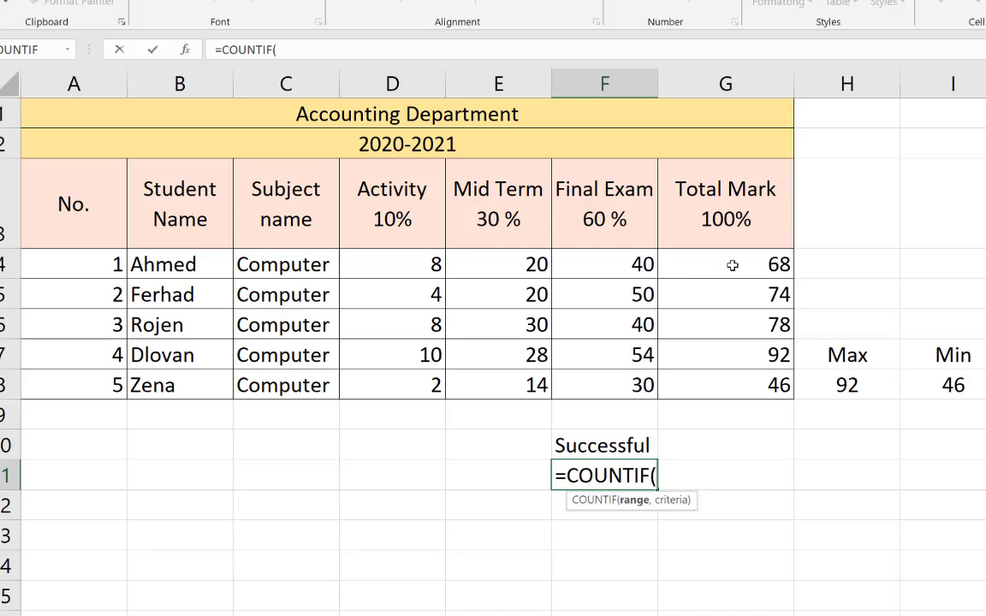
{"action": "left_click_drag", "start_coordinate": [733, 265], "coordinate": [733, 388]}
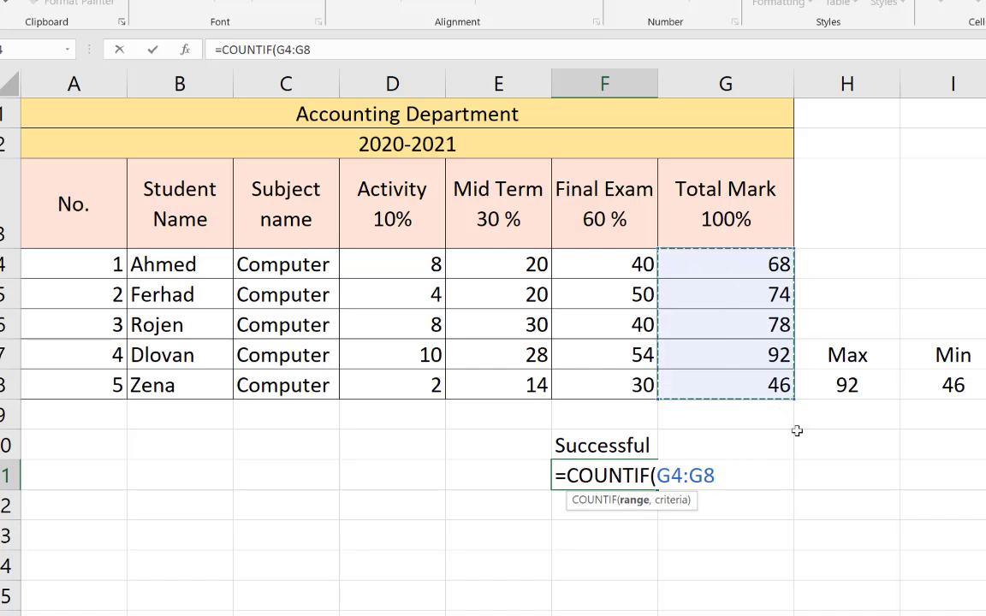
{"action": "type", "text": ","}
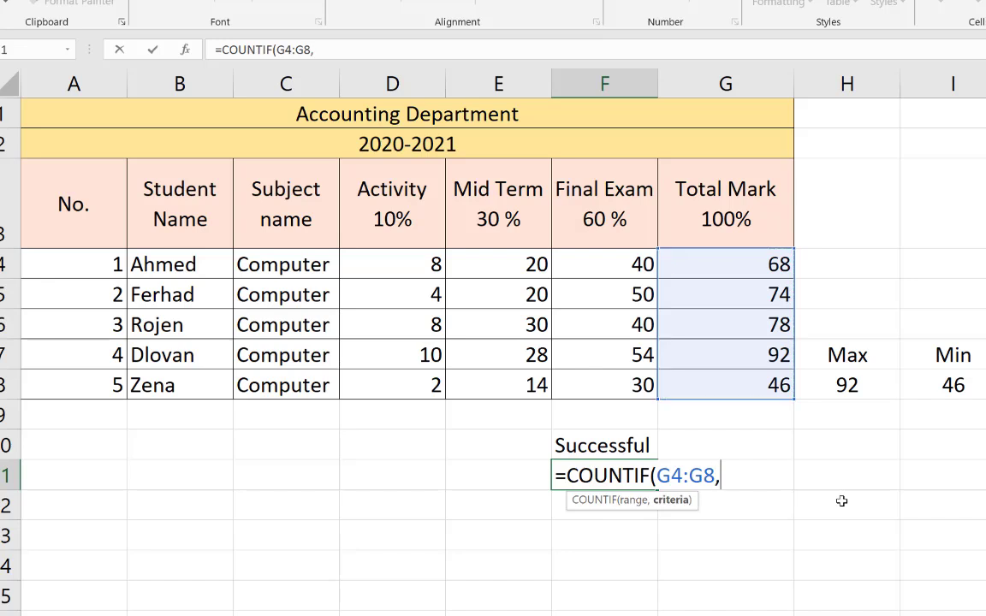
{"action": "type", "text": "\""}
{"action": "type", "text": ">"}
{"action": "type", "text": "="}
{"action": "type", "text": "50"}
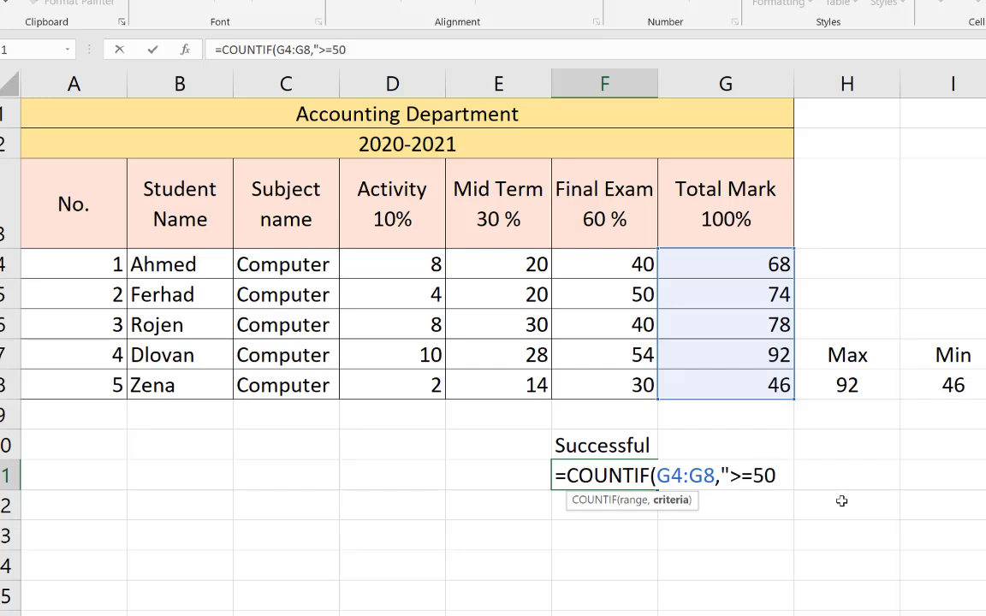
{"action": "type", "text": "\""}
{"action": "type", "text": ")"}
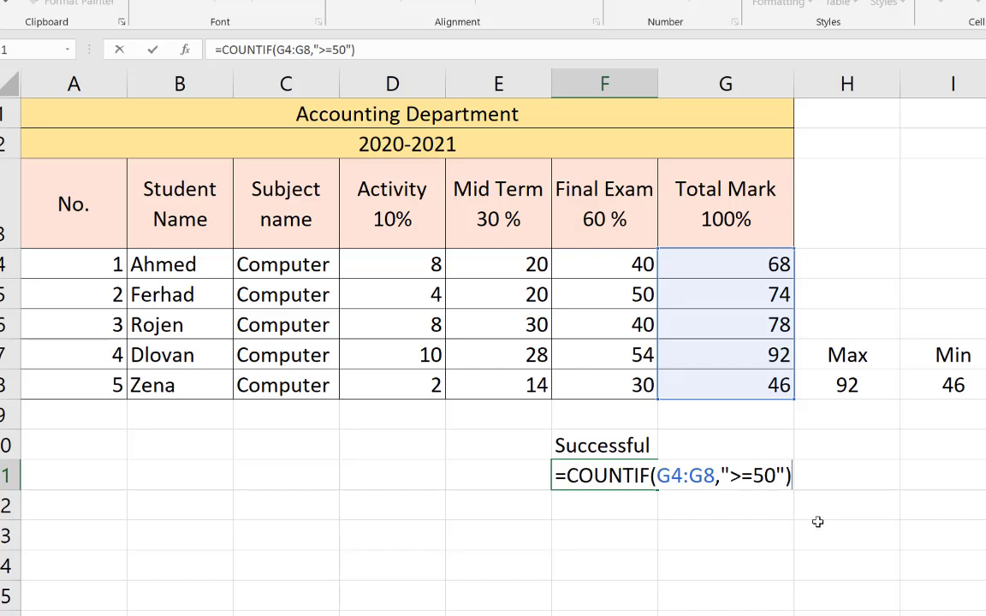
{"action": "key", "text": "Return"}
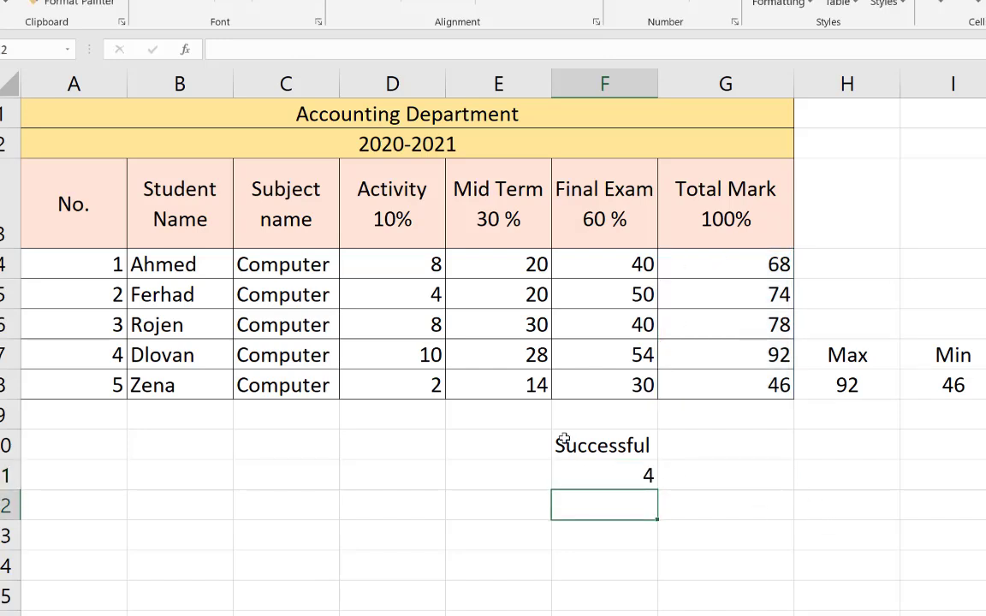
{"action": "left_click", "coordinate": [590, 470]}
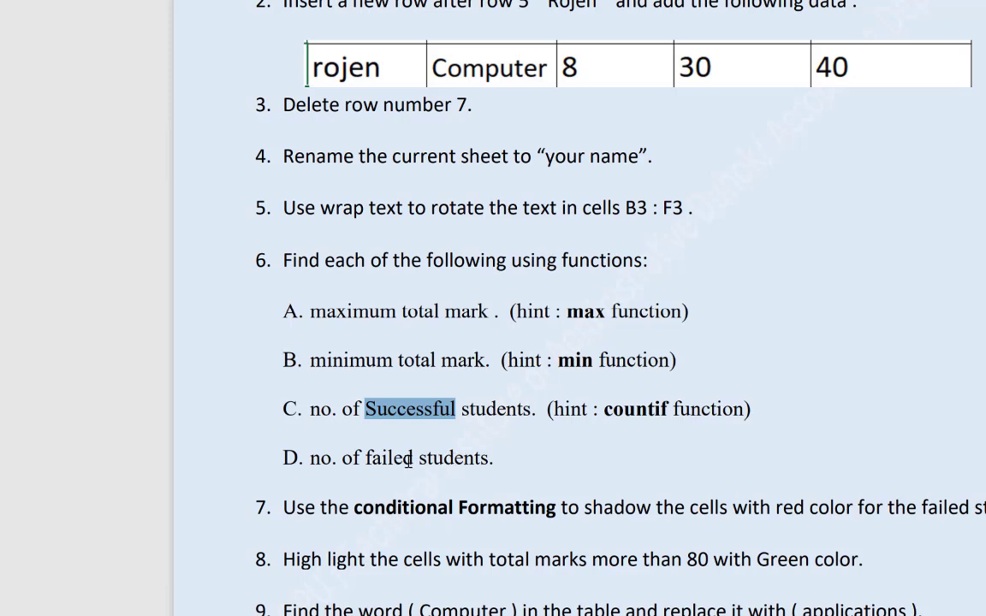
- Pick out 'failed' from task 6D of the lab sheet and return to Excel
{"action": "double_click", "coordinate": [377, 458]}
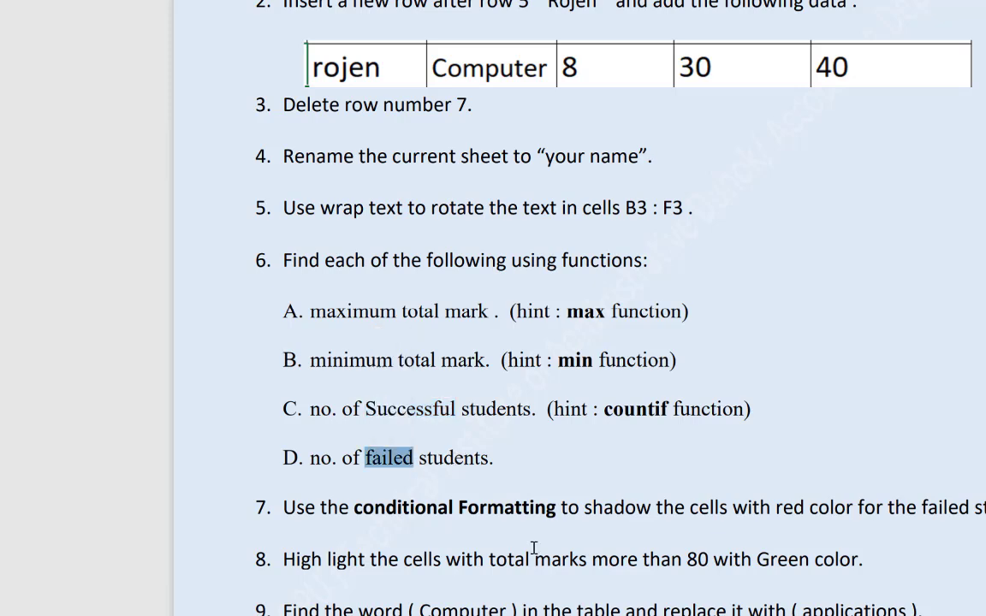
{"action": "key", "text": "alt+Tab"}
- Paste 'failed' into G10 and enter =COUNTIF(G4:G8,"<50") in G11, returning 1
{"action": "left_click", "coordinate": [702, 445]}
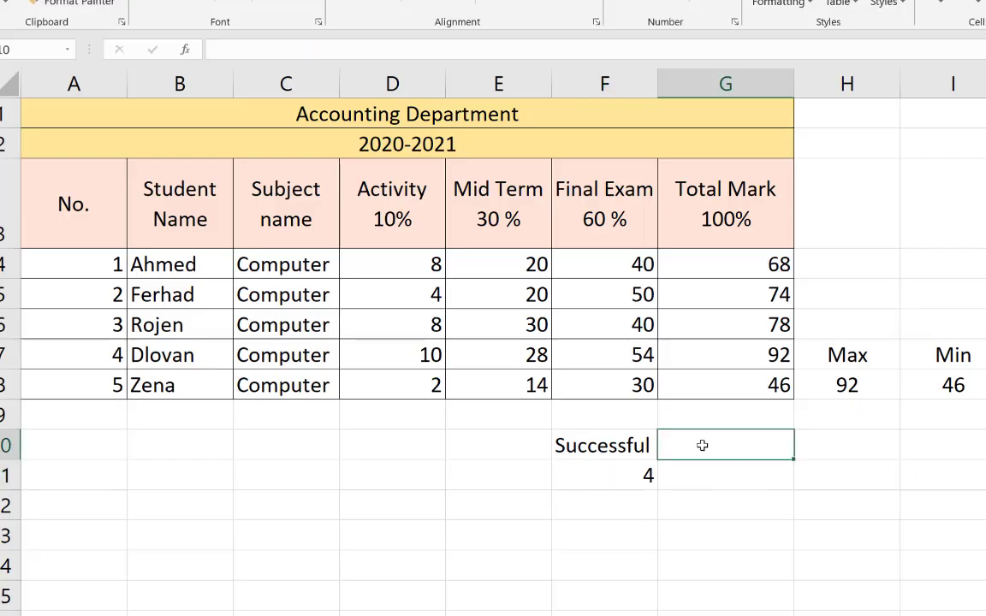
{"action": "key", "text": "ctrl+v"}
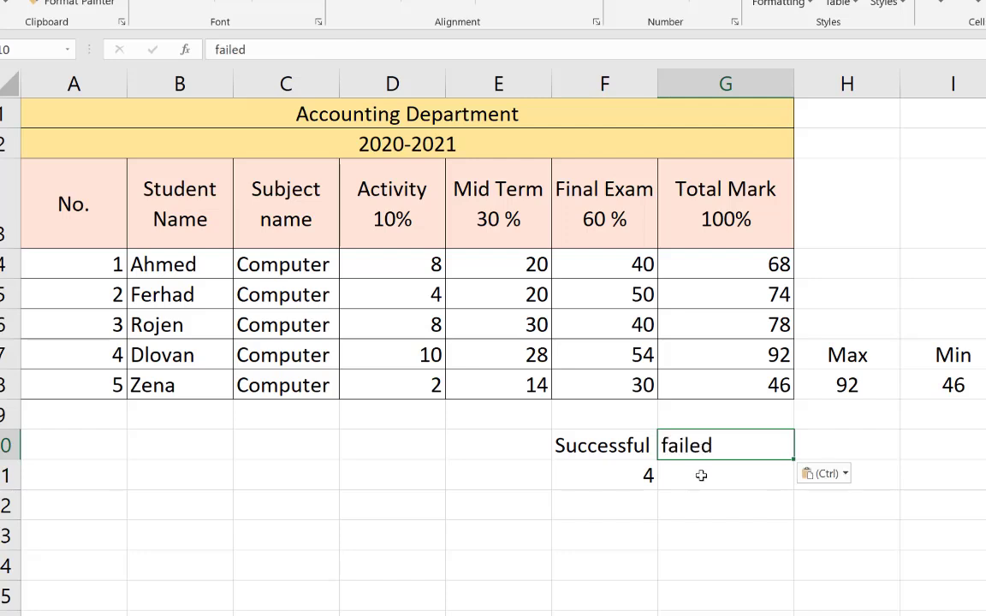
{"action": "left_click", "coordinate": [701, 475]}
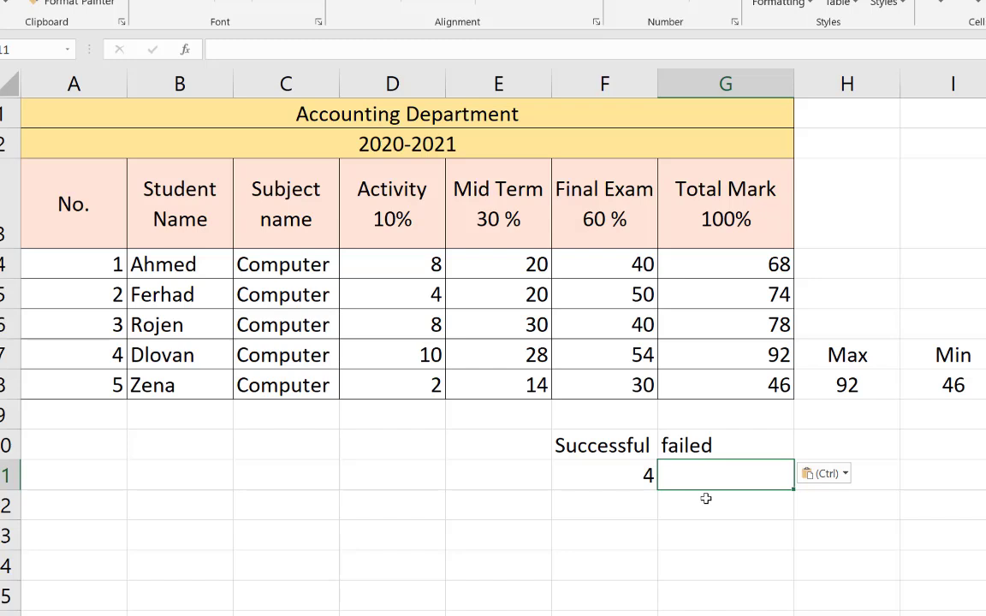
{"action": "type", "text": "=coun"}
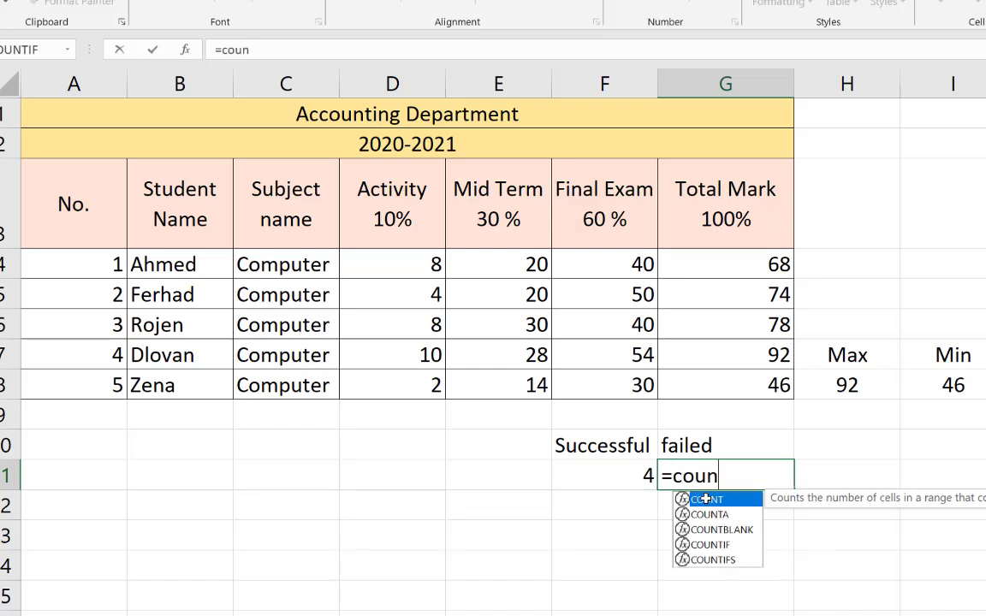
{"action": "type", "text": "t"}
{"action": "double_click", "coordinate": [713, 546]}
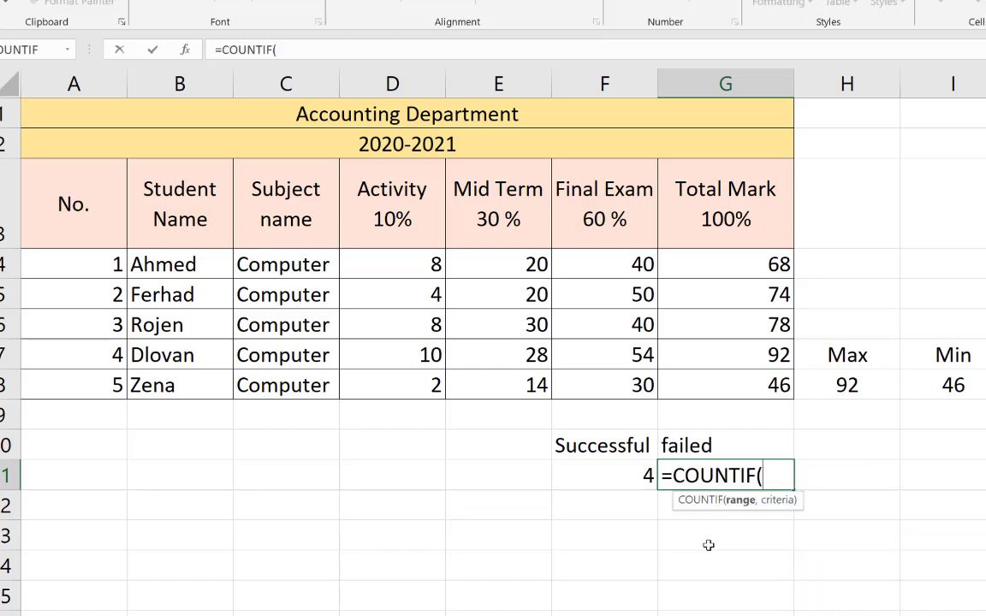
{"action": "left_click_drag", "start_coordinate": [741, 261], "coordinate": [748, 389]}
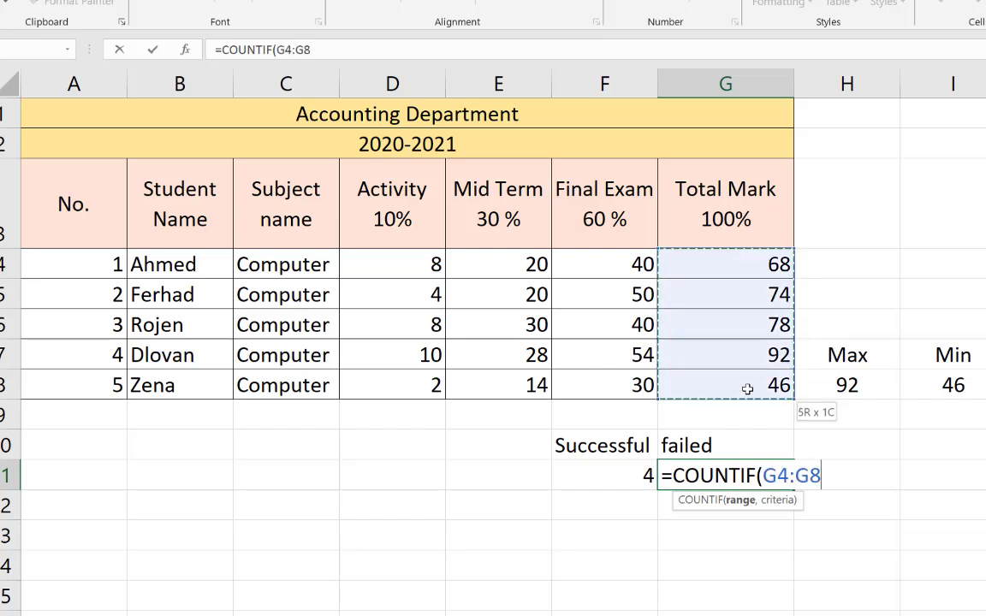
{"action": "type", "text": ","}
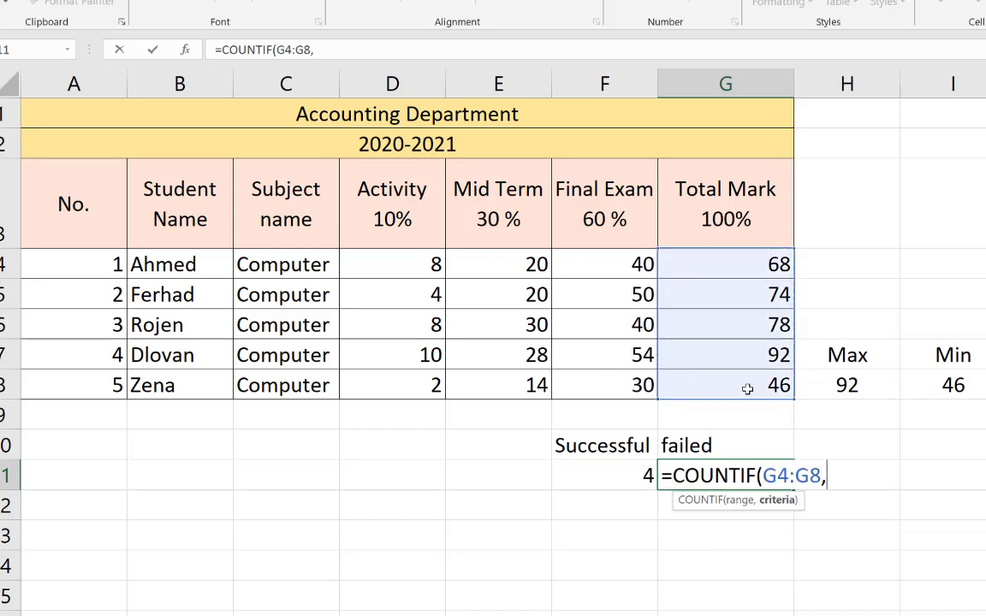
{"action": "type", "text": "\""}
{"action": "type", "text": ">"}
{"action": "key", "text": "BackSpace"}
{"action": "type", "text": "<"}
{"action": "type", "text": "="}
{"action": "key", "text": "BackSpace"}
{"action": "type", "text": "50"}
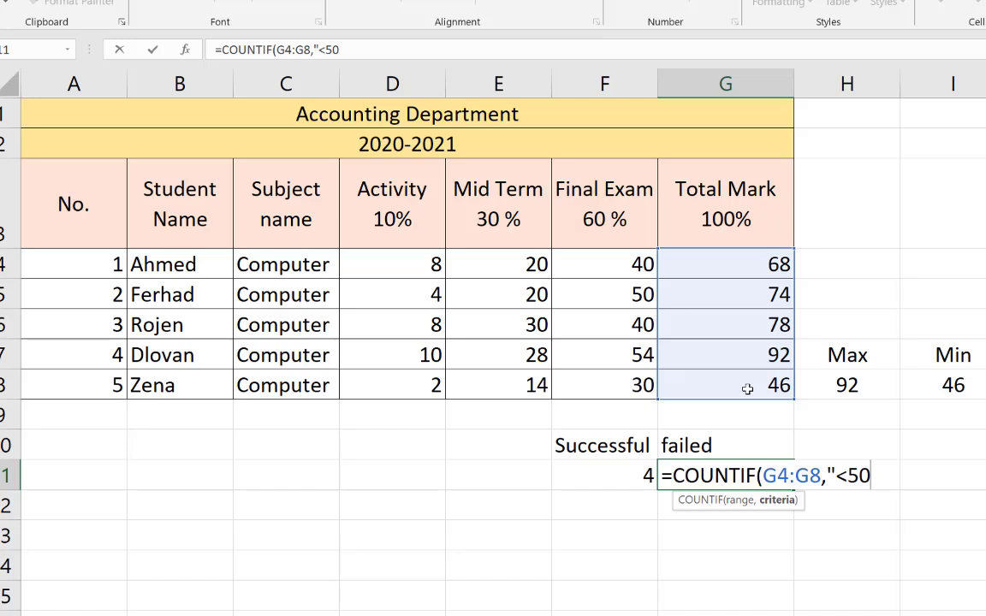
{"action": "type", "text": "\""}
{"action": "type", "text": ")"}
{"action": "key", "text": "Return"}
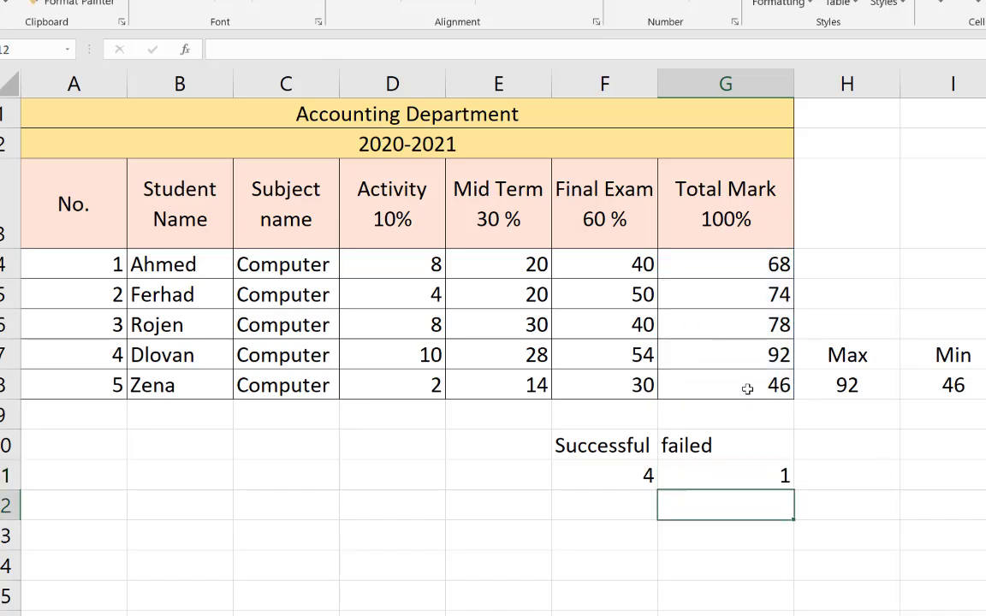
{"action": "left_click", "coordinate": [749, 476]}
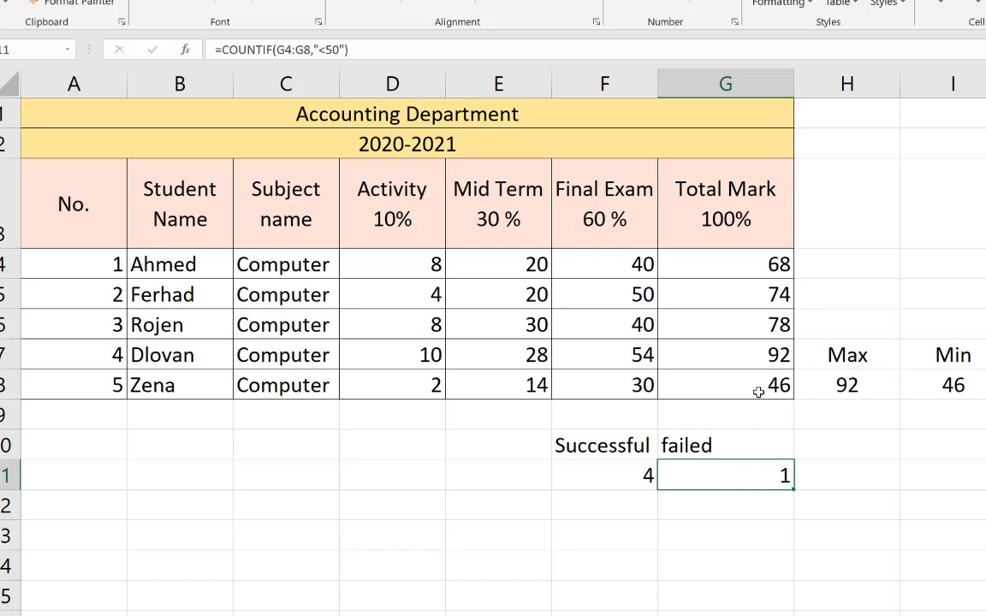
- Test the formulas by changing F6 from 40 to 4, then undo it
{"action": "left_click", "coordinate": [735, 325]}
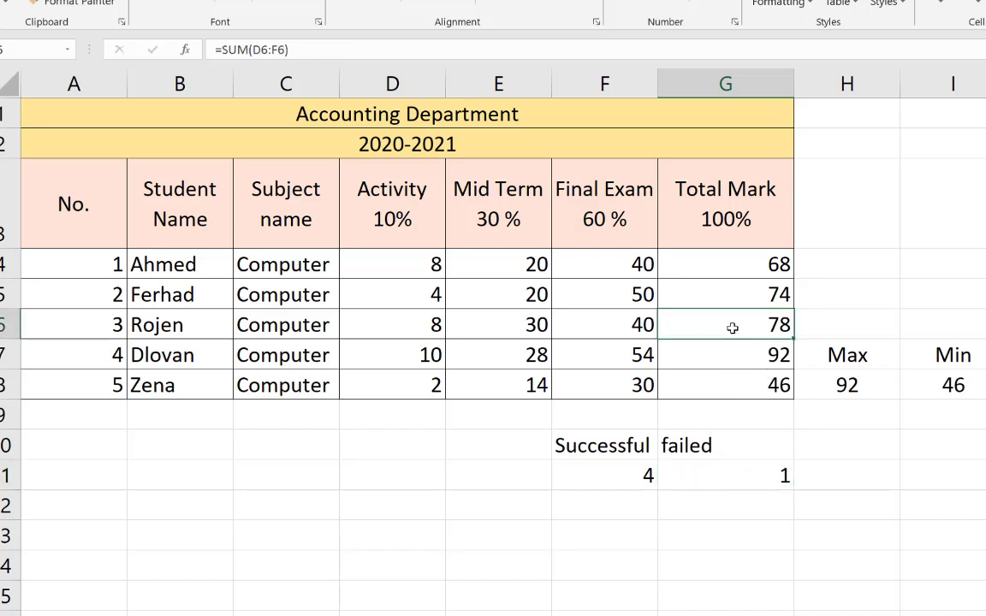
{"action": "left_click", "coordinate": [624, 328]}
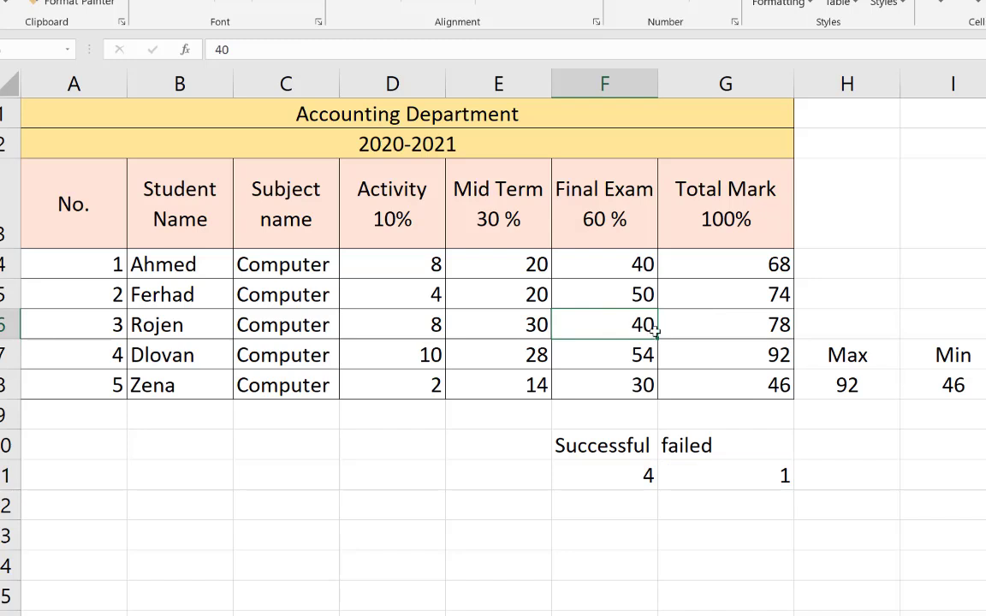
{"action": "double_click", "coordinate": [655, 330]}
{"action": "key", "text": "BackSpace"}
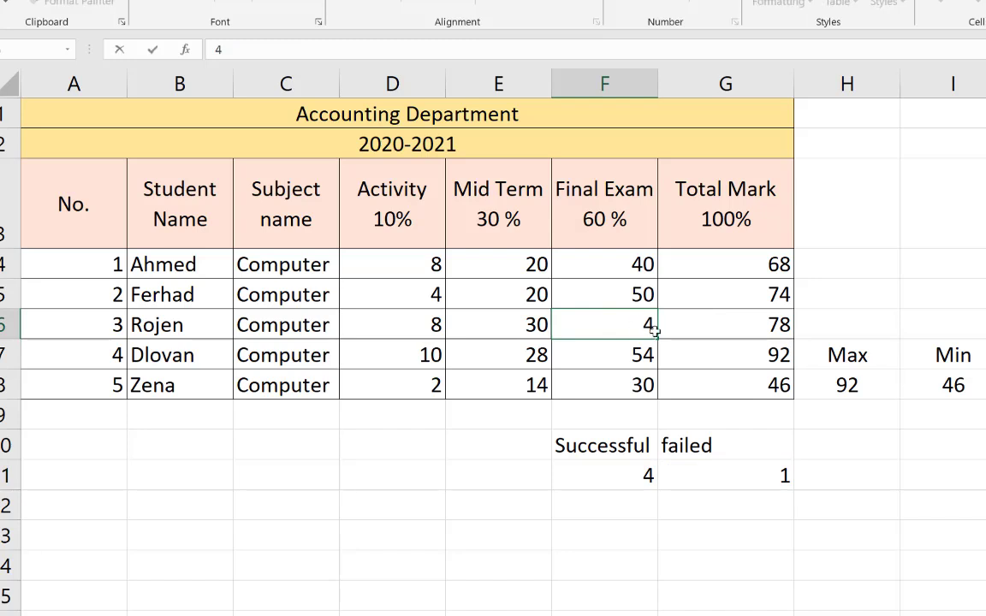
{"action": "key", "text": "Return"}
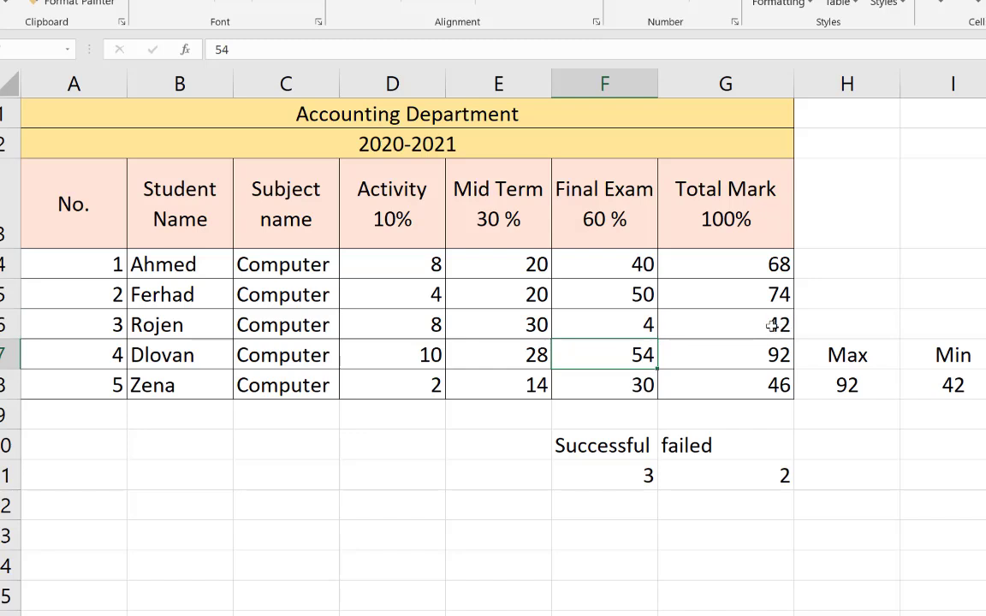
{"action": "left_click", "coordinate": [760, 324]}
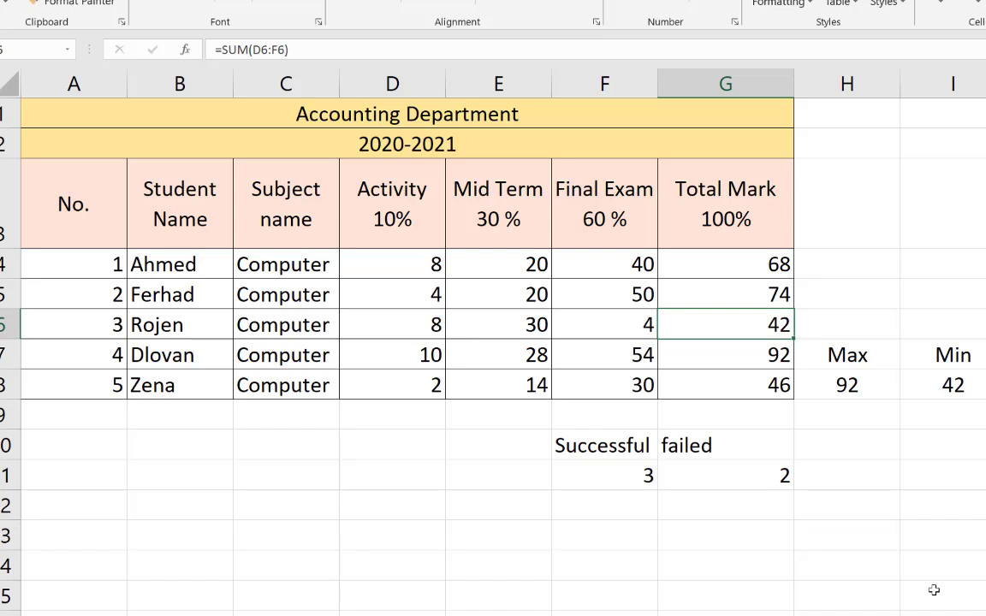
{"action": "key", "text": "ctrl+z"}
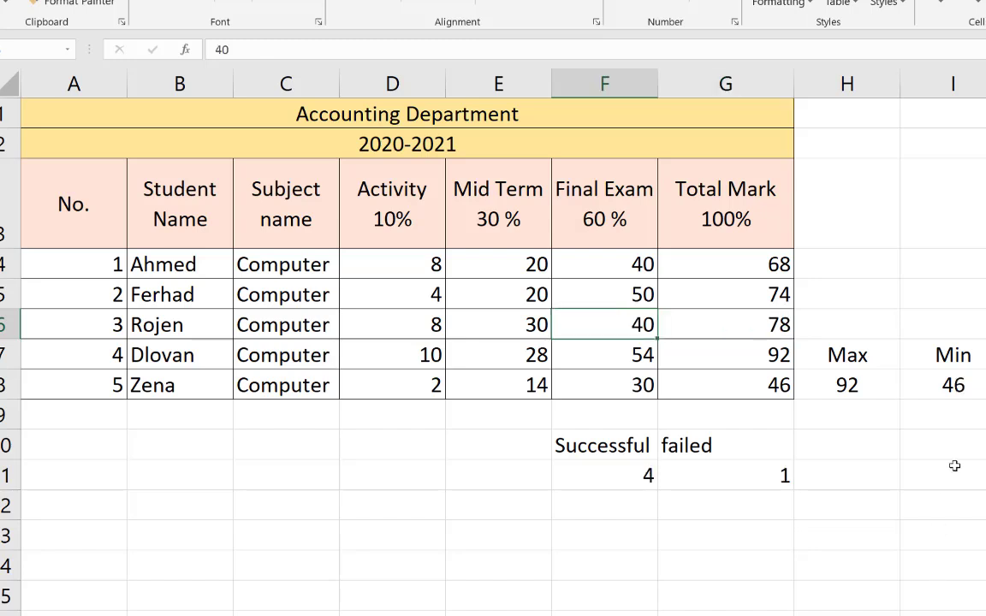
- Review the formulas in I8, G11 and F11, then switch to the lab sheet PDF
{"action": "left_click", "coordinate": [960, 387]}
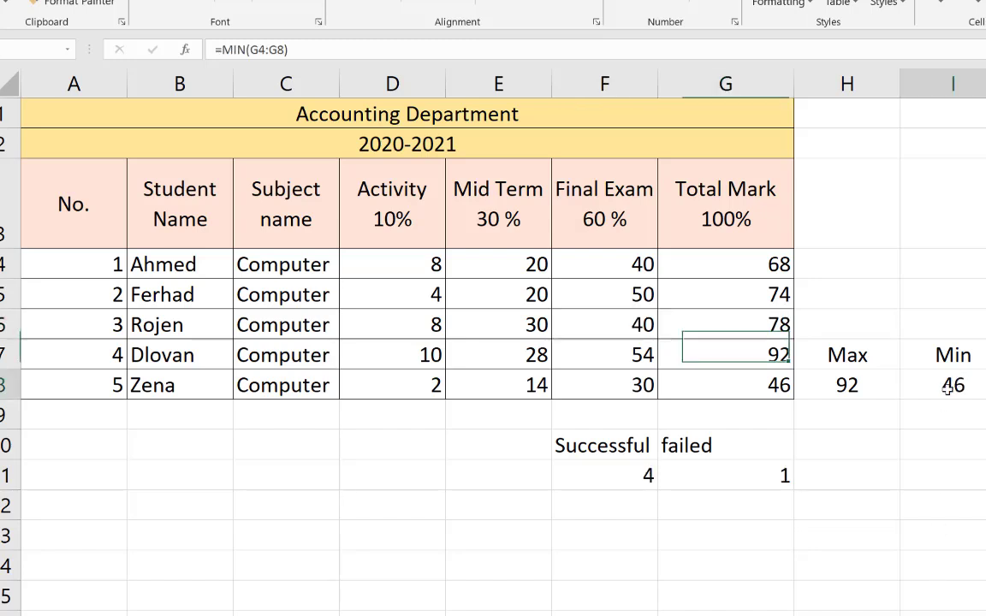
{"action": "left_click", "coordinate": [748, 482]}
{"action": "left_click", "coordinate": [627, 479]}
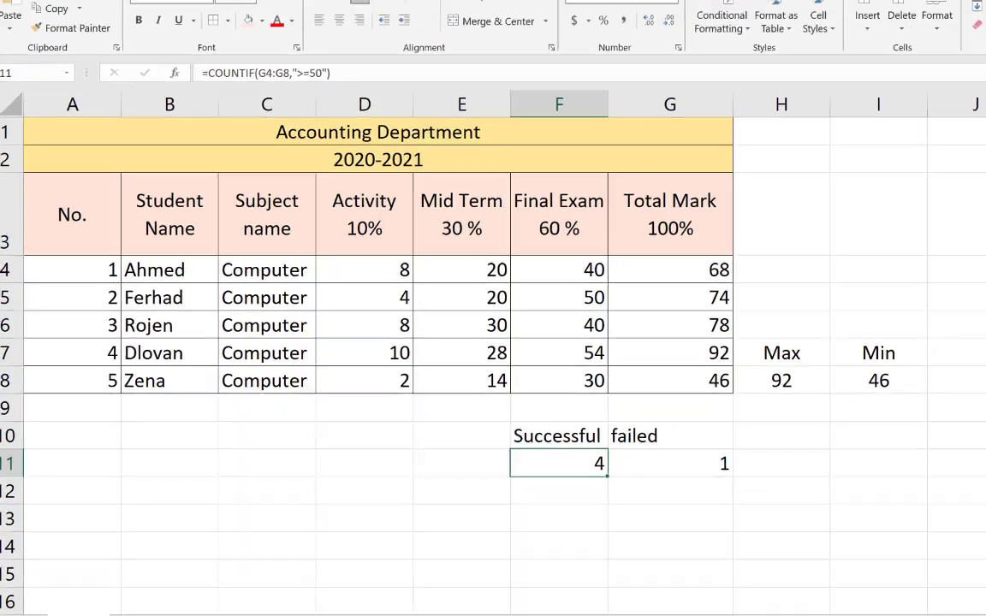
{"action": "left_click", "coordinate": [227, 602]}
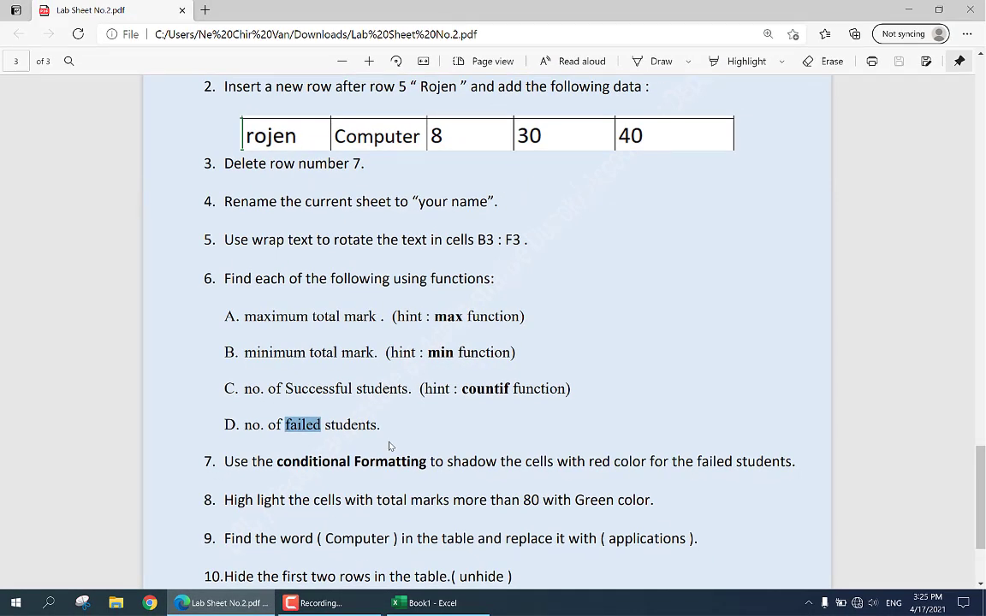
- Scroll through lab tasks 7–10 in the PDF, then return to the Excel sheet
{"action": "scroll", "coordinate": [389, 445], "scroll_direction": "down", "scroll_amount": 2}
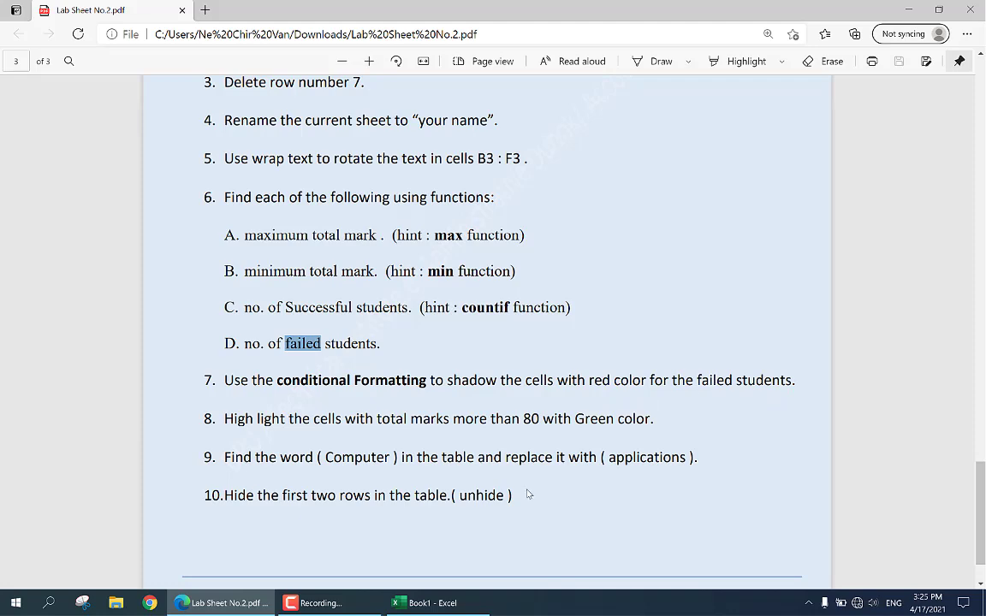
{"action": "left_click", "coordinate": [425, 602]}
{"action": "left_click_drag", "start_coordinate": [148, 281], "coordinate": [148, 348]}
- Select the five total marks in G4:G8
{"action": "left_click", "coordinate": [553, 281]}
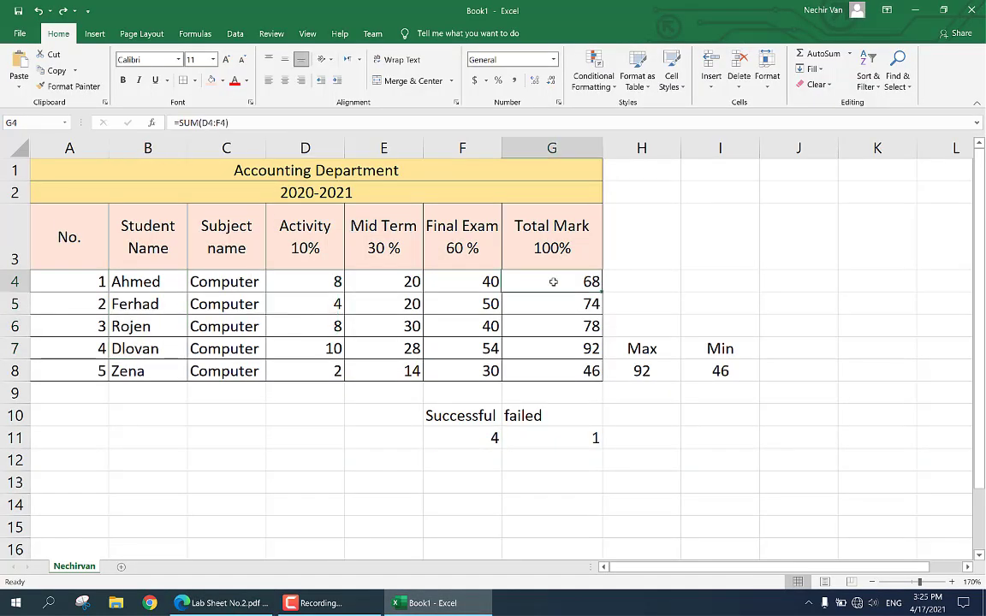
{"action": "left_click_drag", "start_coordinate": [553, 282], "coordinate": [554, 368]}
{"action": "left_click", "coordinate": [591, 283]}
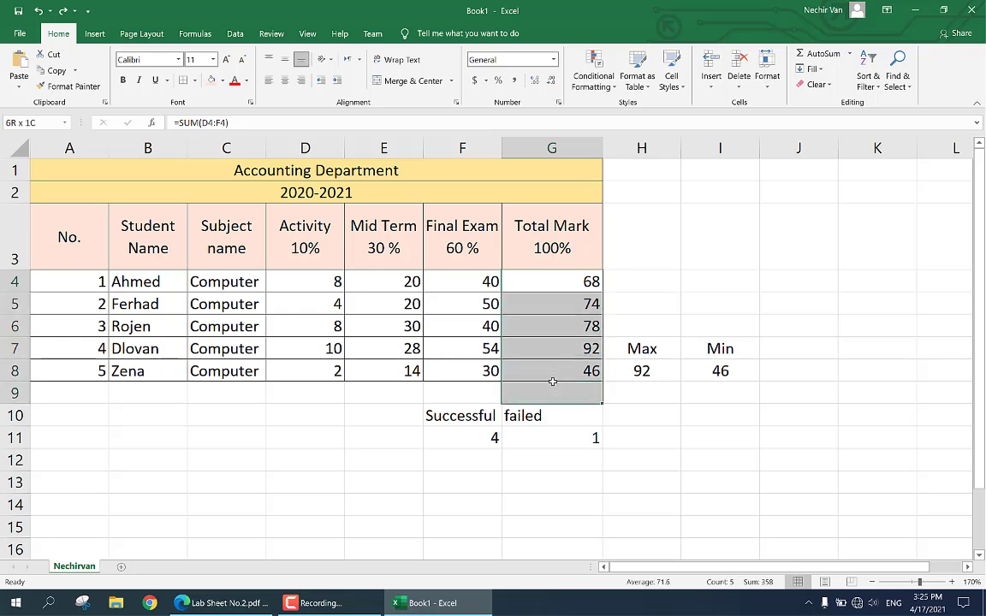
{"action": "left_click_drag", "start_coordinate": [555, 277], "coordinate": [552, 390]}
{"action": "left_click_drag", "start_coordinate": [556, 288], "coordinate": [556, 372]}
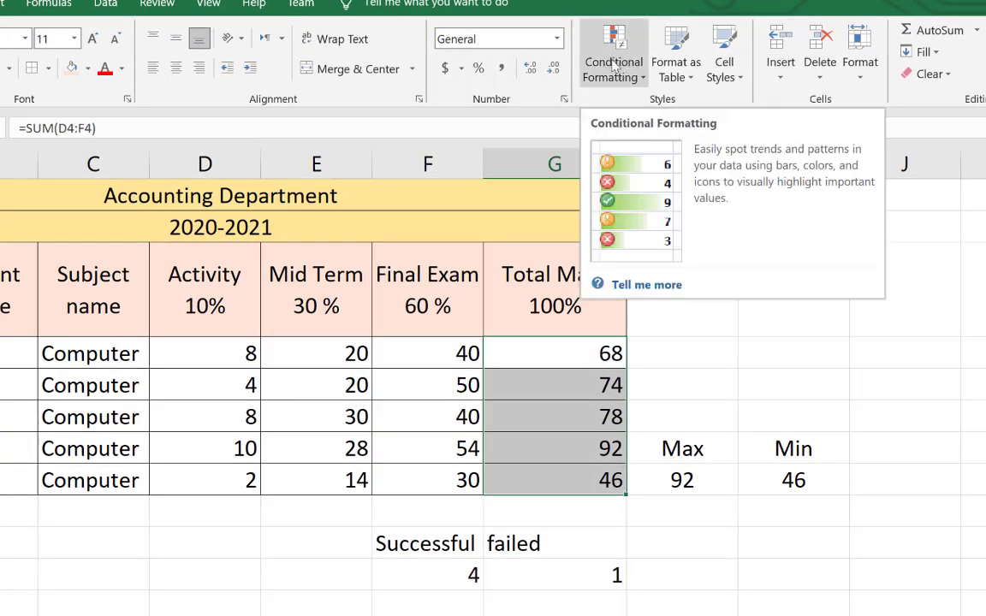
{"action": "left_click", "coordinate": [567, 364]}
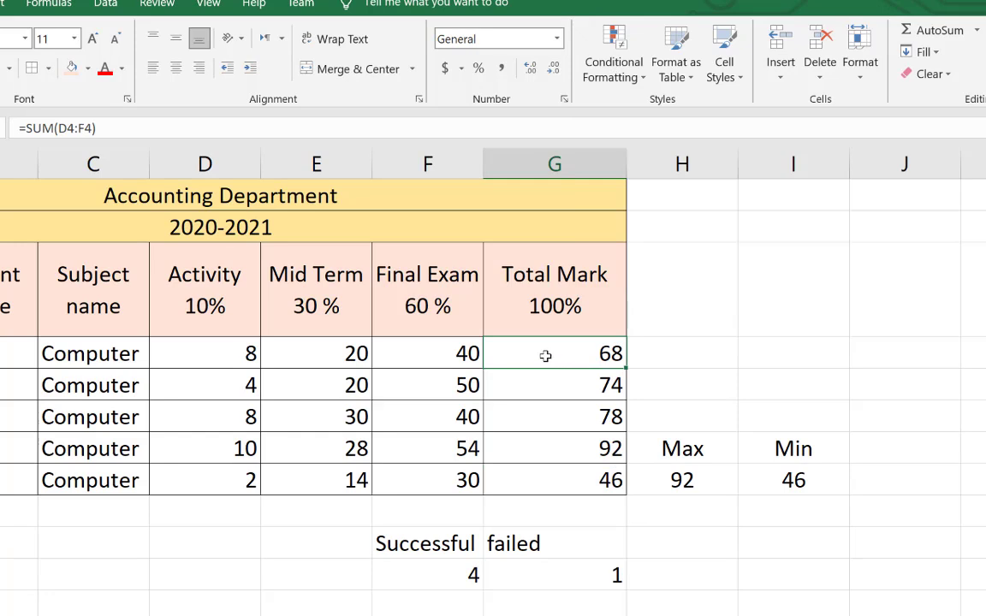
{"action": "left_click_drag", "start_coordinate": [545, 356], "coordinate": [547, 480]}
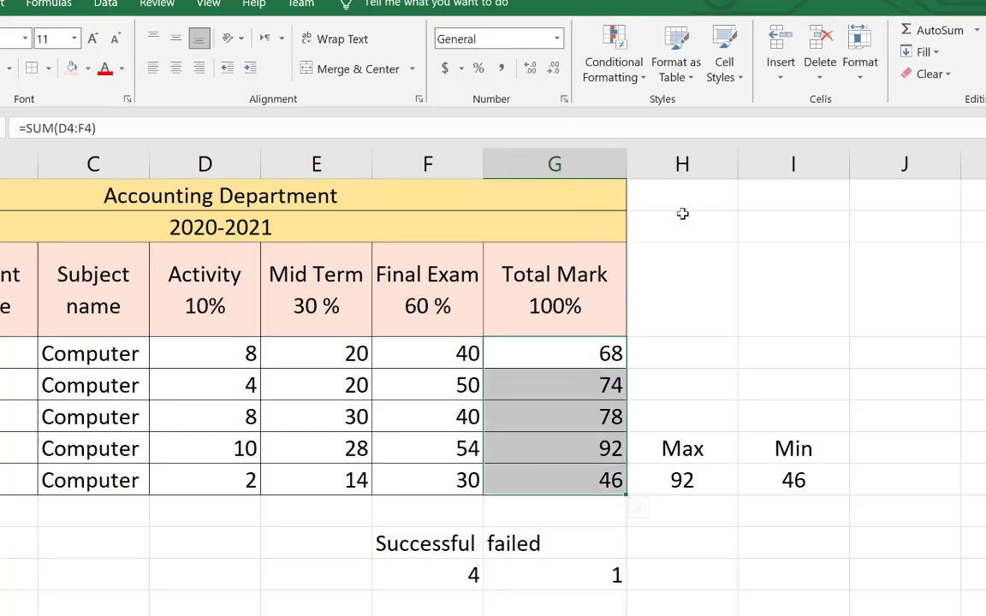
- Add a Less Than 50 rule with Light Red Fill and Dark Red Text
{"action": "left_click", "coordinate": [635, 82]}
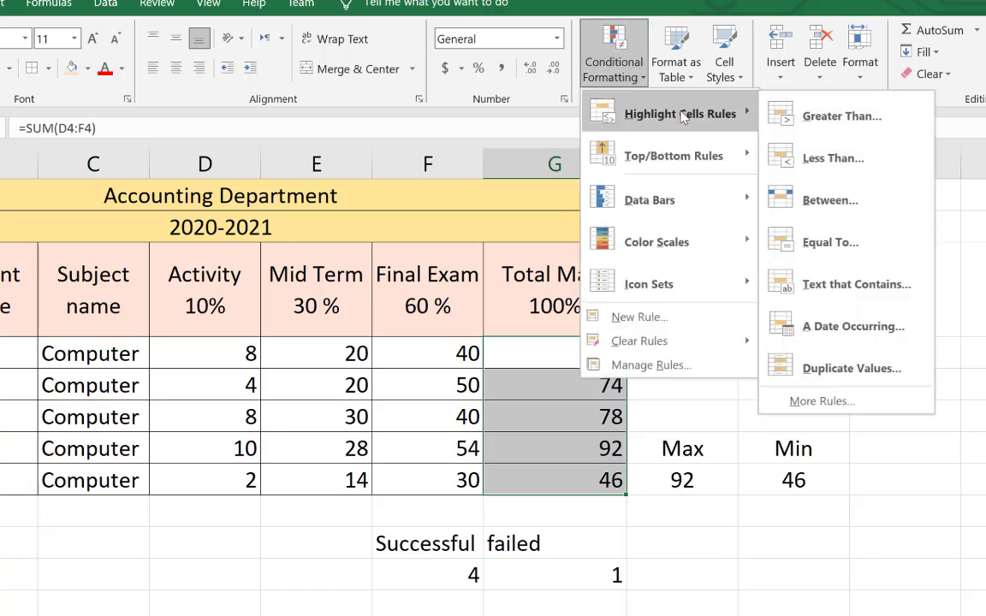
{"action": "mouse_move", "coordinate": [672, 113]}
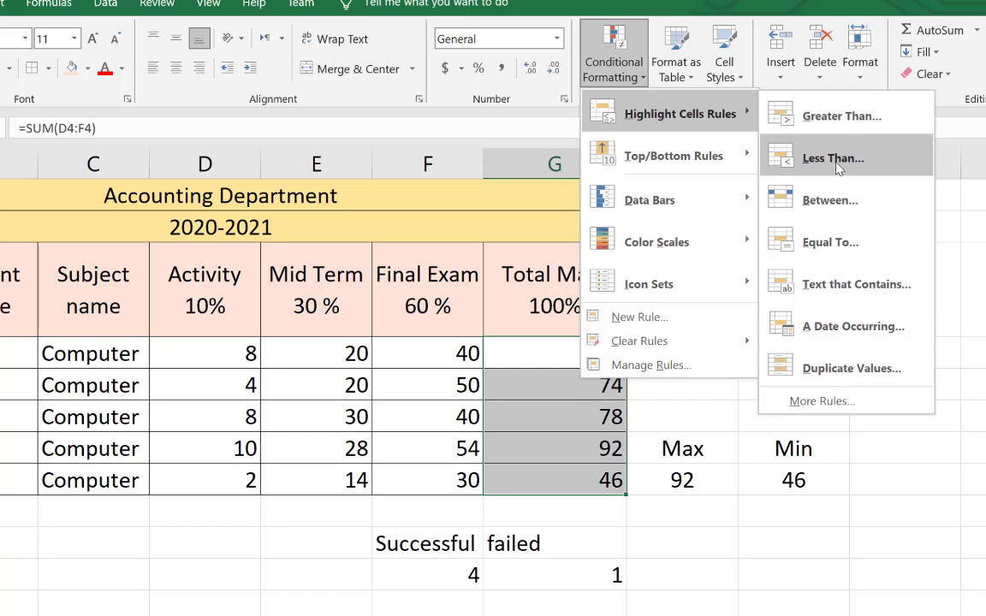
{"action": "left_click", "coordinate": [629, 76]}
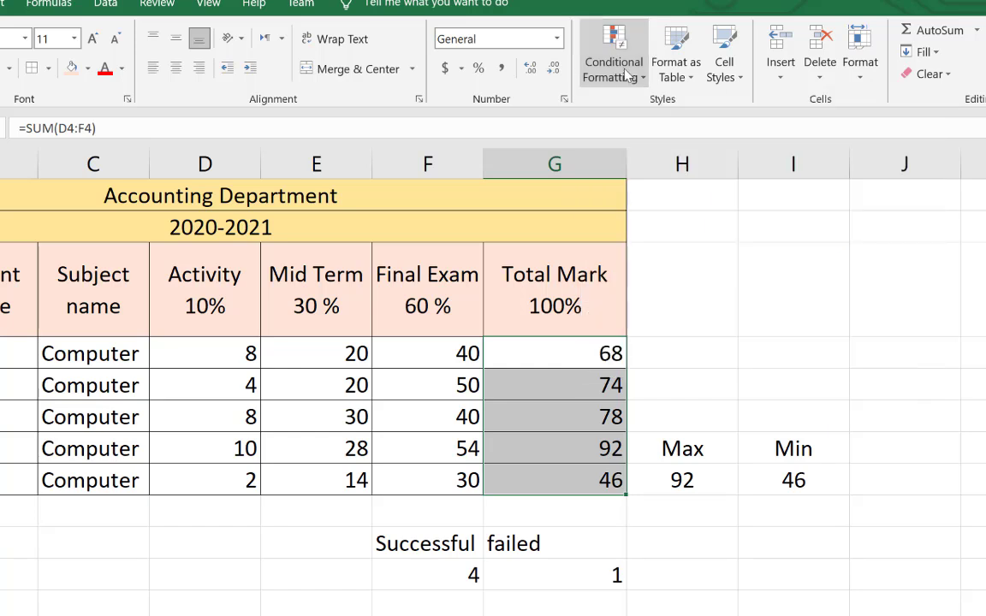
{"action": "left_click", "coordinate": [629, 76]}
{"action": "mouse_move", "coordinate": [679, 114]}
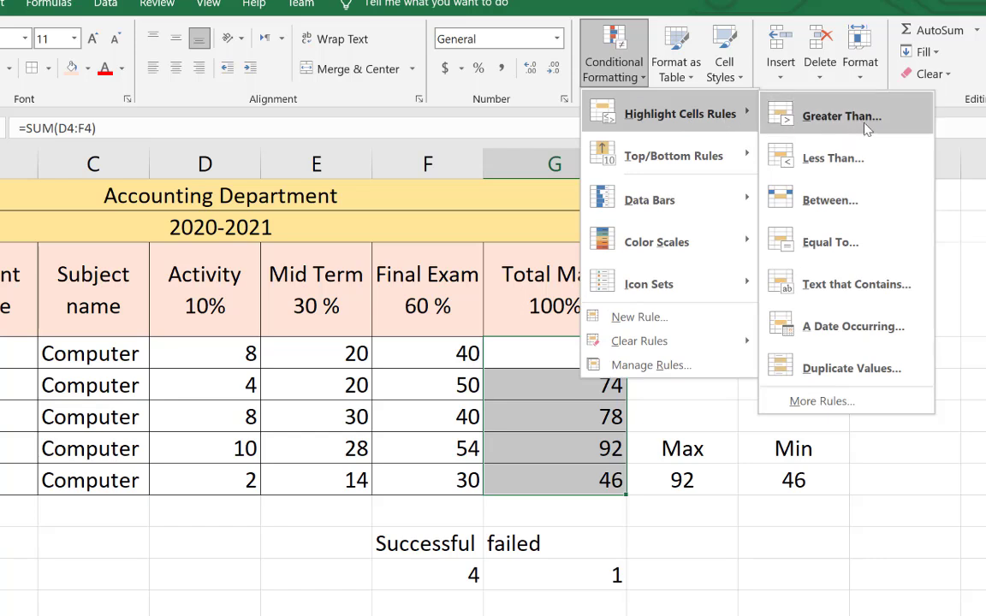
{"action": "left_click", "coordinate": [851, 165]}
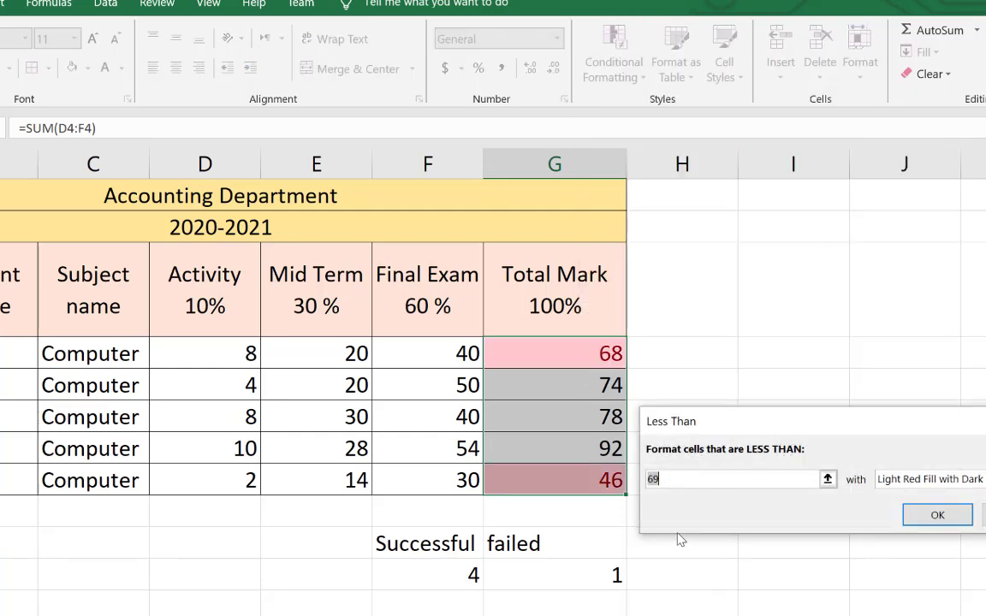
{"action": "type", "text": "5"}
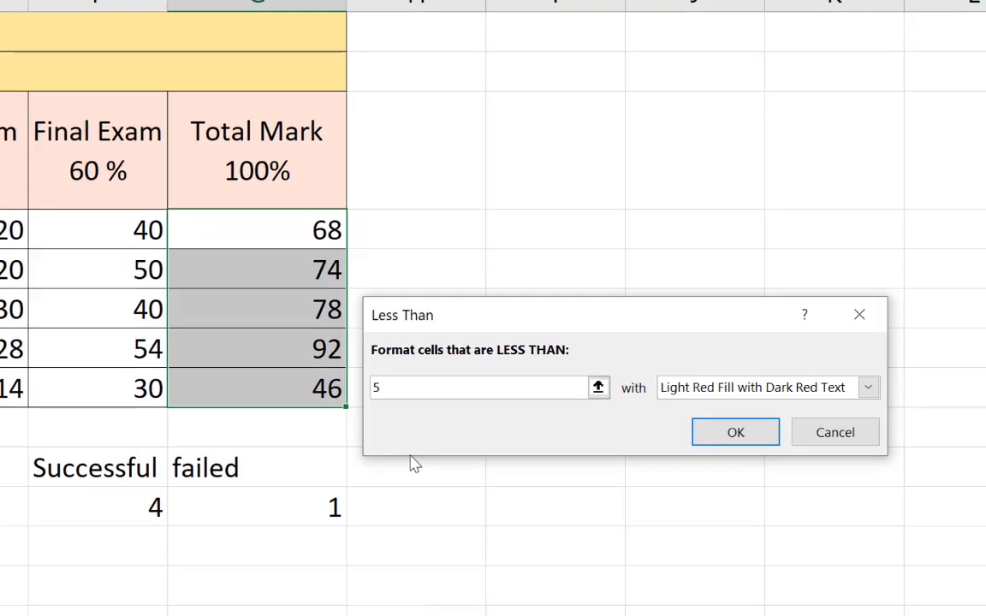
{"action": "type", "text": "0"}
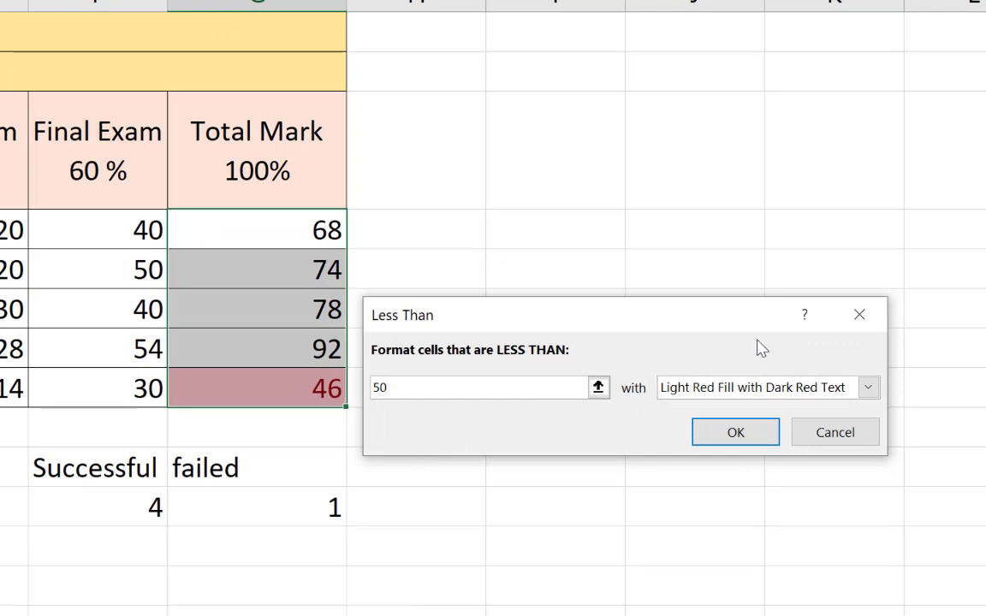
{"action": "left_click", "coordinate": [868, 388]}
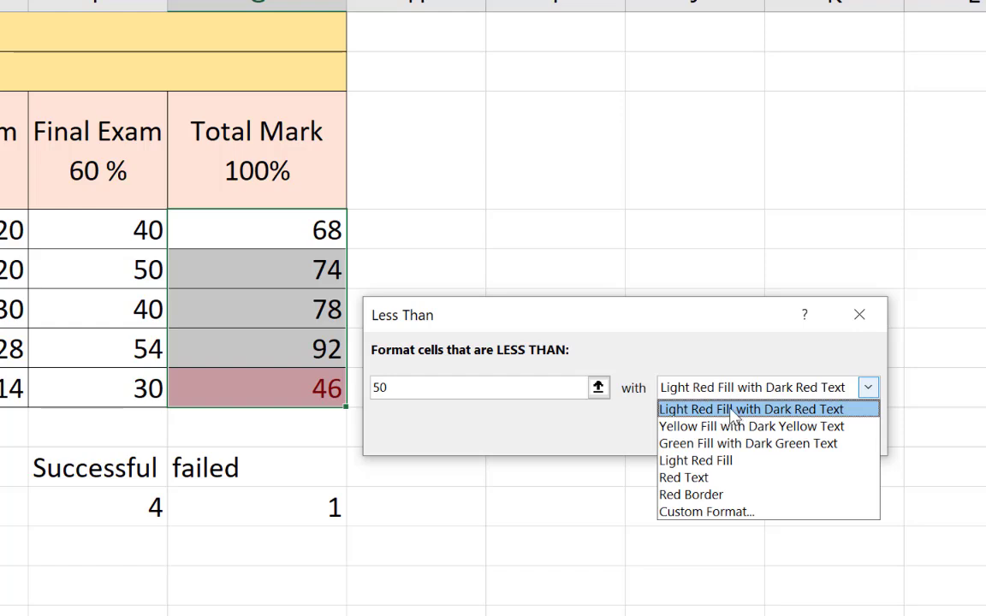
{"action": "left_click", "coordinate": [736, 411]}
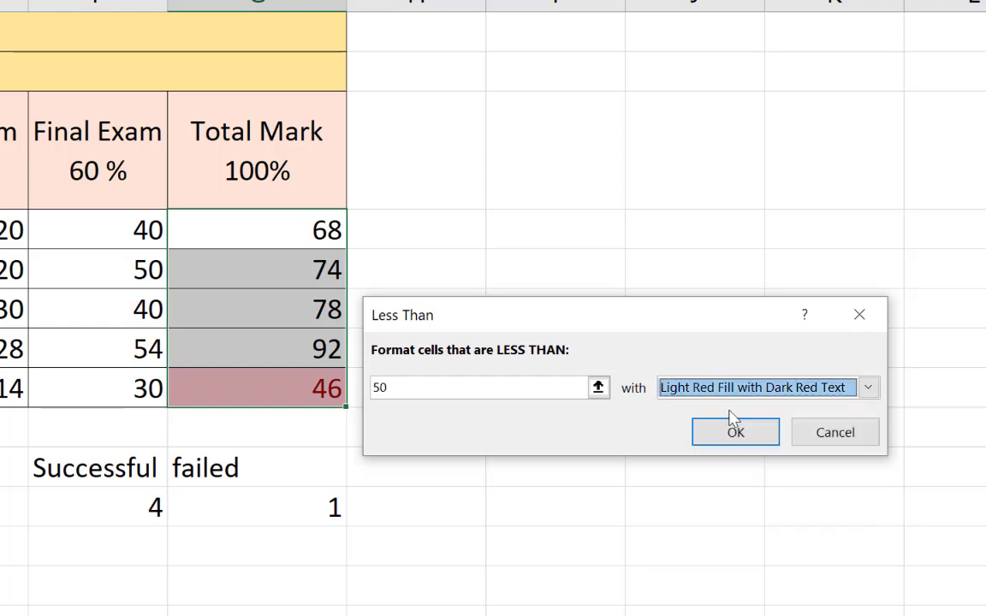
{"action": "left_click", "coordinate": [734, 435]}
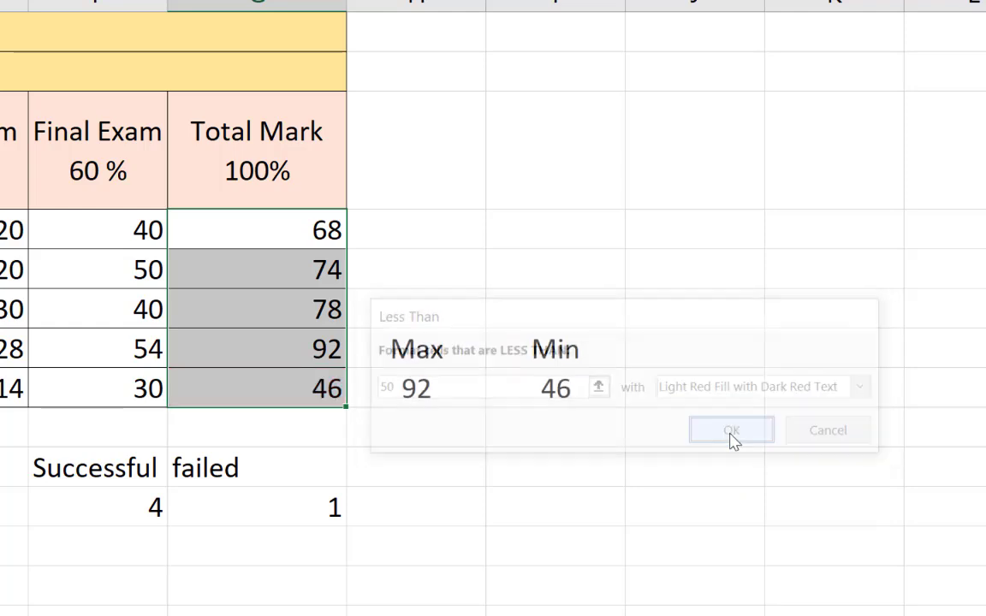
{"action": "left_click", "coordinate": [520, 473]}
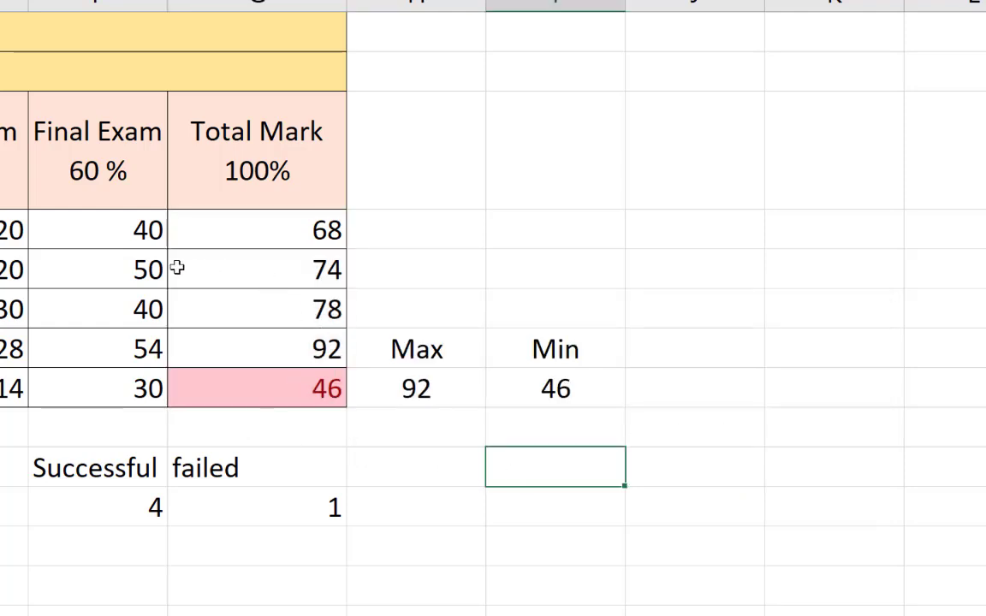
{"action": "left_click", "coordinate": [134, 269]}
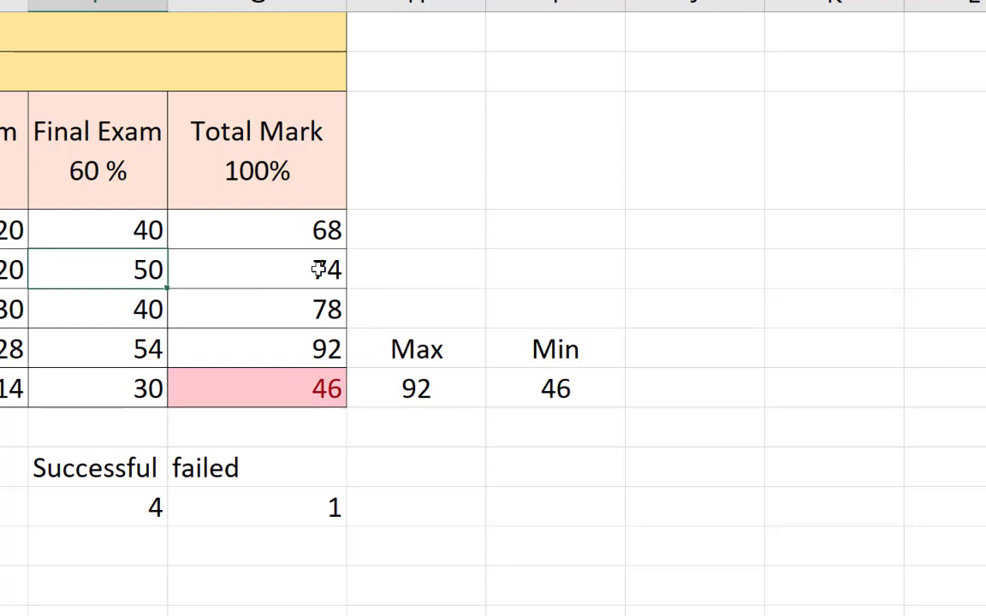
{"action": "left_click_drag", "start_coordinate": [319, 228], "coordinate": [286, 382]}
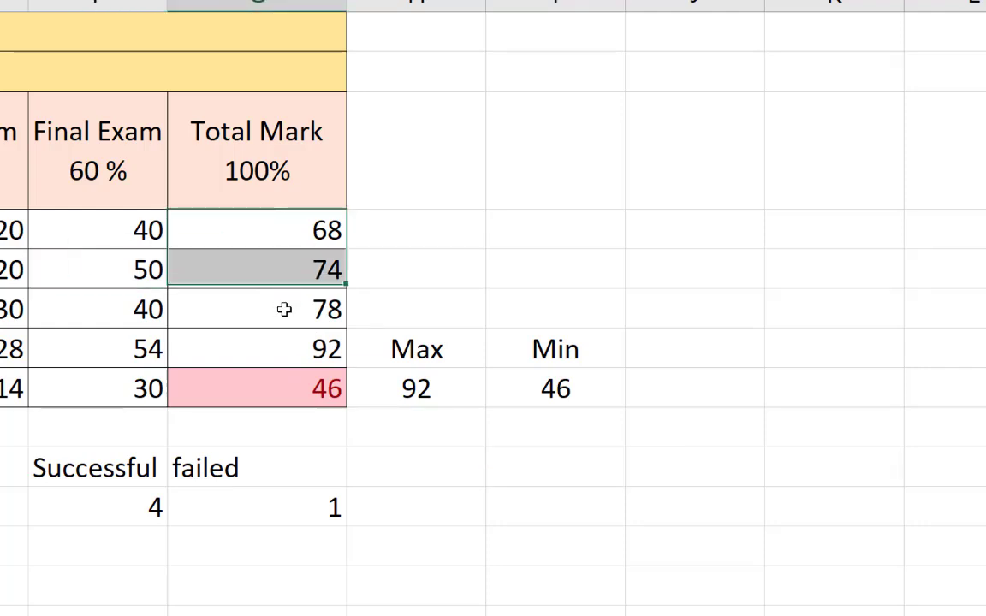
{"action": "left_click", "coordinate": [291, 381]}
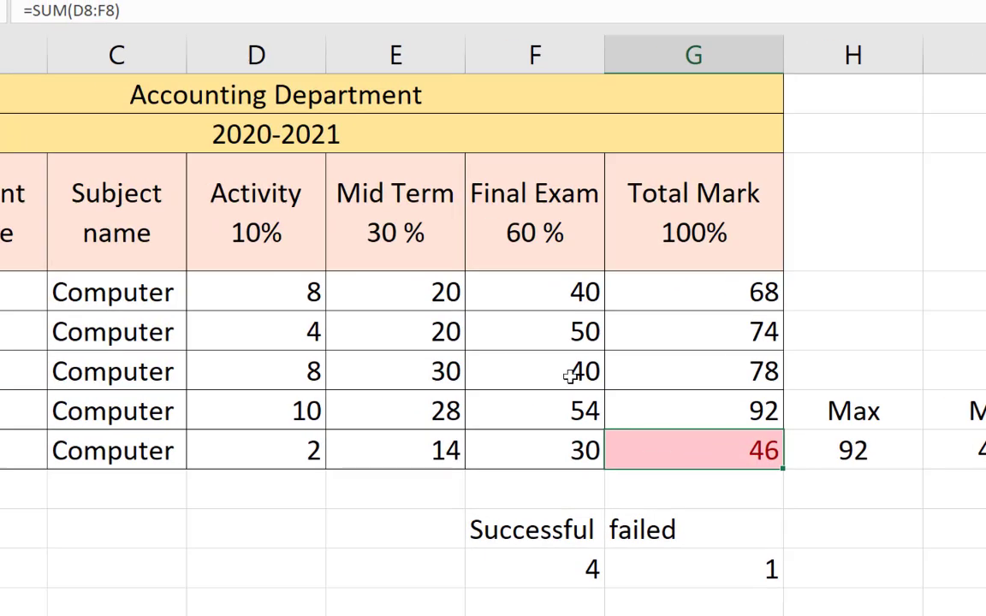
{"action": "left_click", "coordinate": [550, 340]}
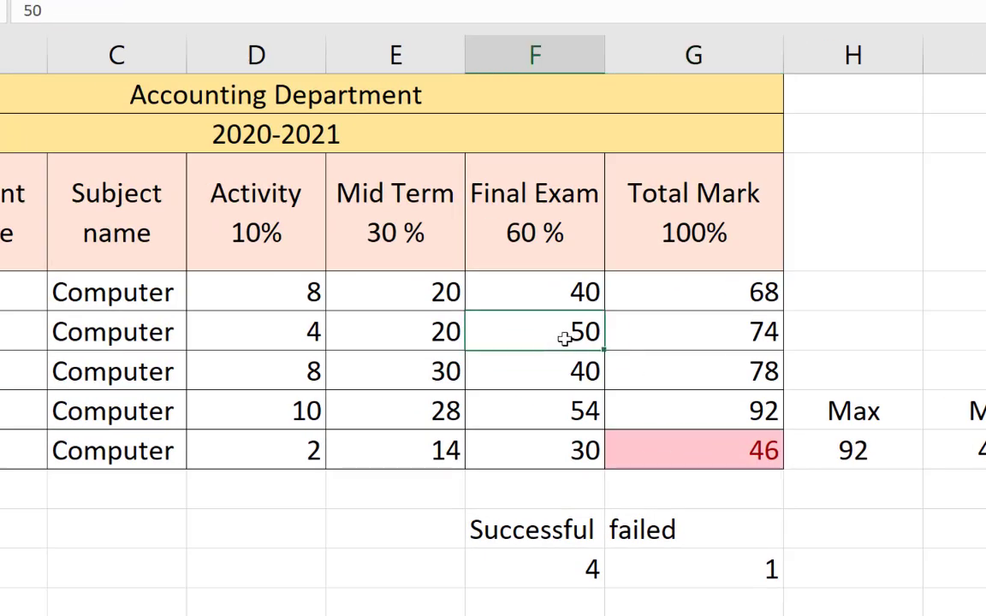
{"action": "type", "text": "5"}
{"action": "key", "text": "Return"}
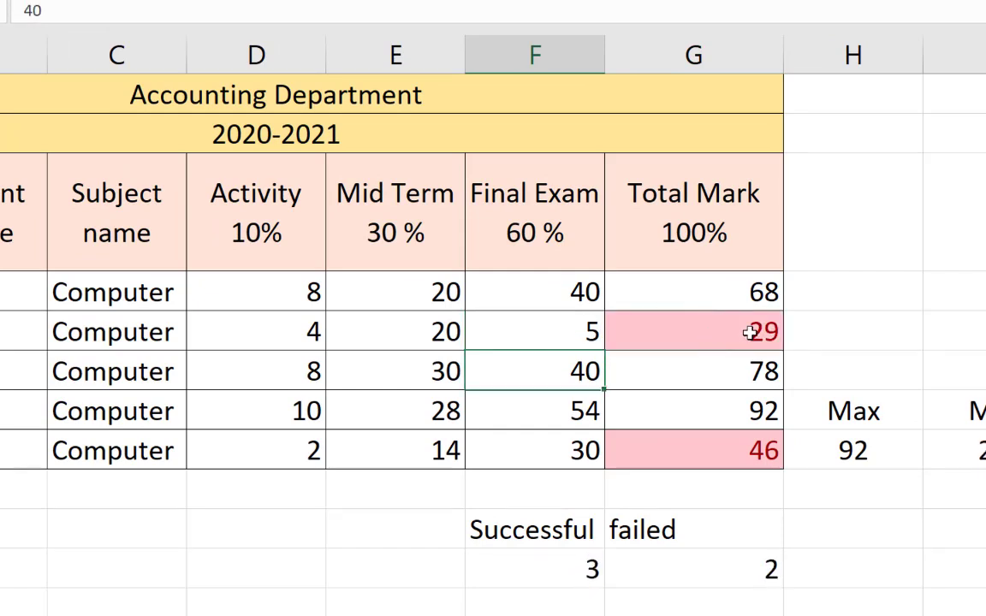
{"action": "key", "text": "ctrl+z"}
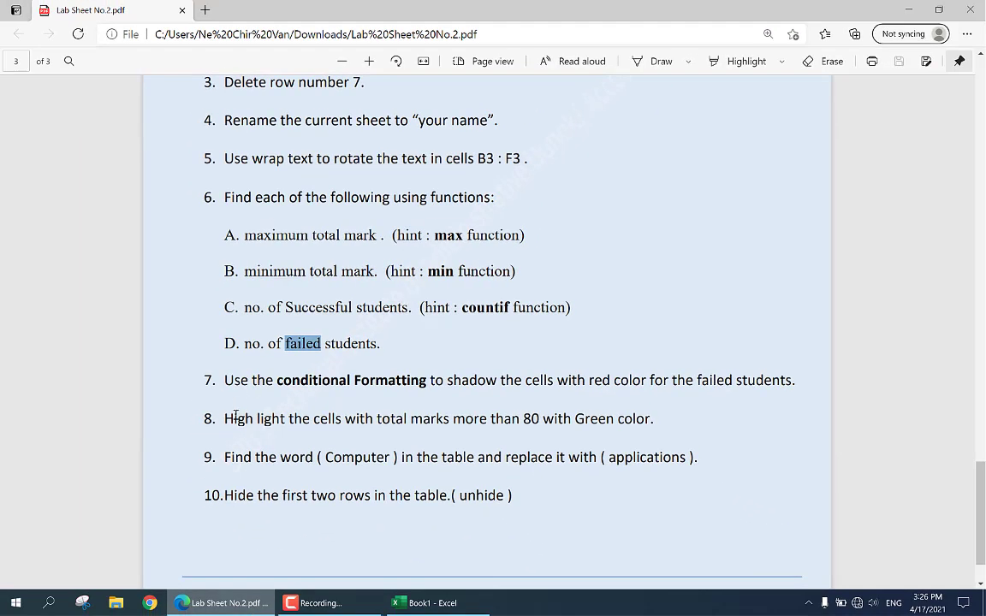
{"action": "left_click_drag", "start_coordinate": [226, 380], "coordinate": [412, 383]}
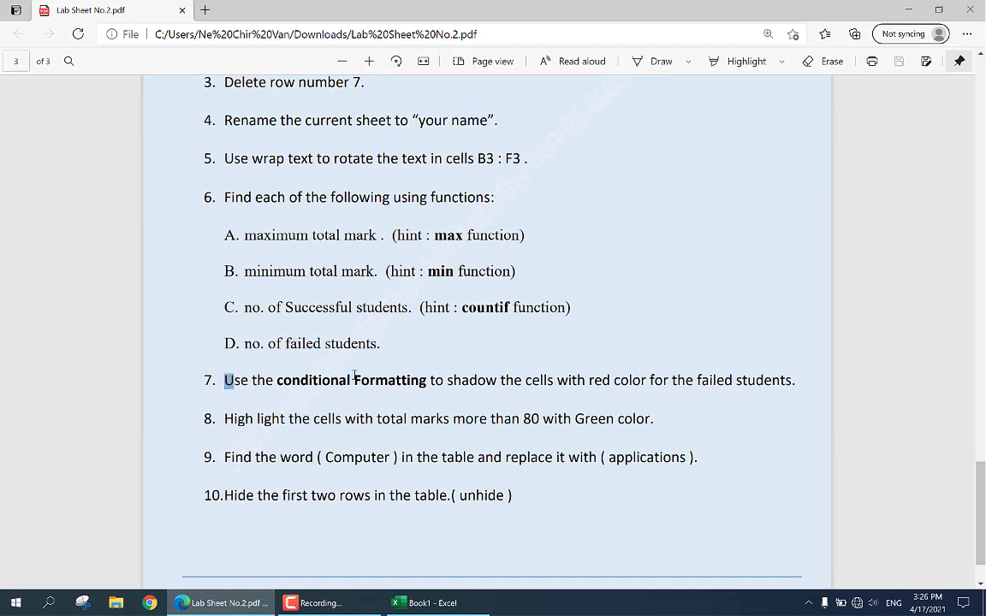
{"action": "left_click", "coordinate": [349, 389]}
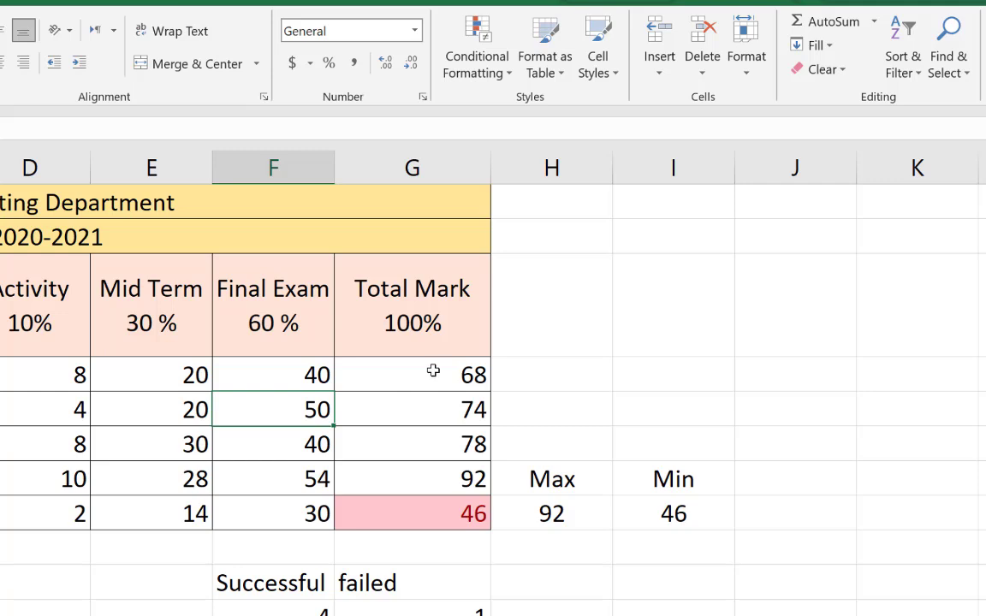
- Select the Total Mark values G4:G8 and open Conditional Formatting
{"action": "left_click_drag", "start_coordinate": [432, 370], "coordinate": [424, 524]}
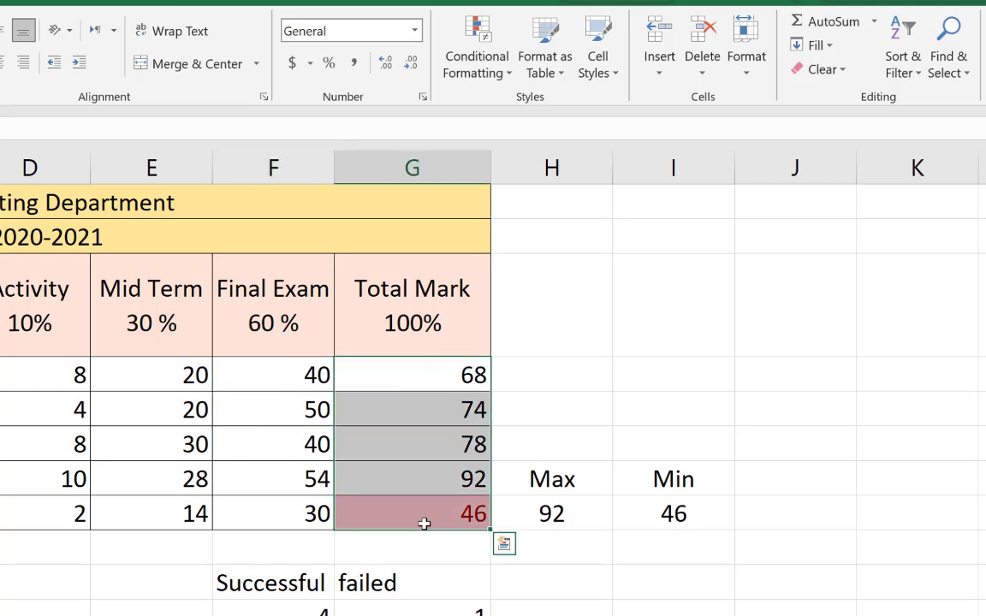
{"action": "left_click", "coordinate": [501, 77]}
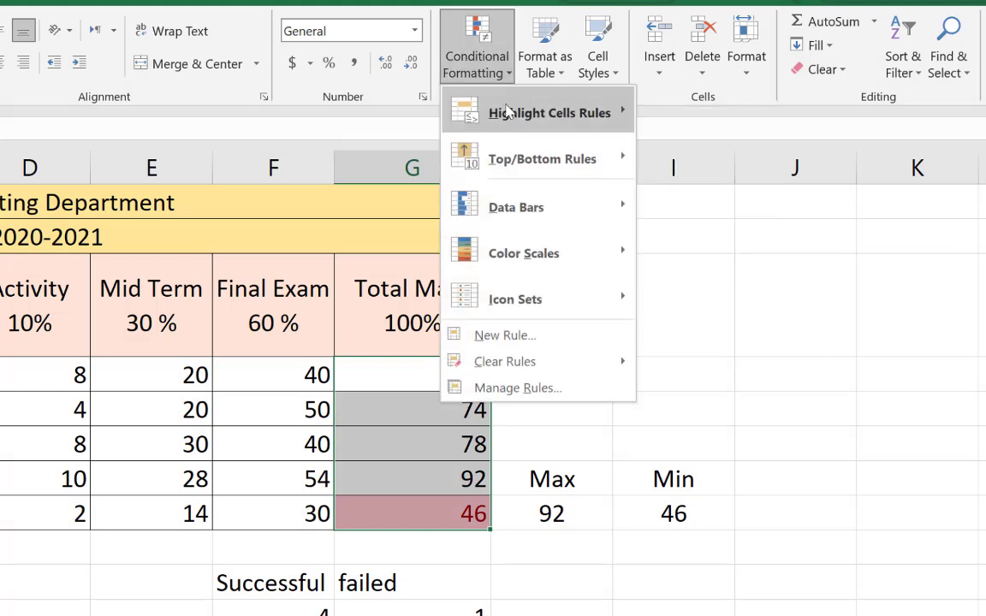
{"action": "mouse_move", "coordinate": [549, 113]}
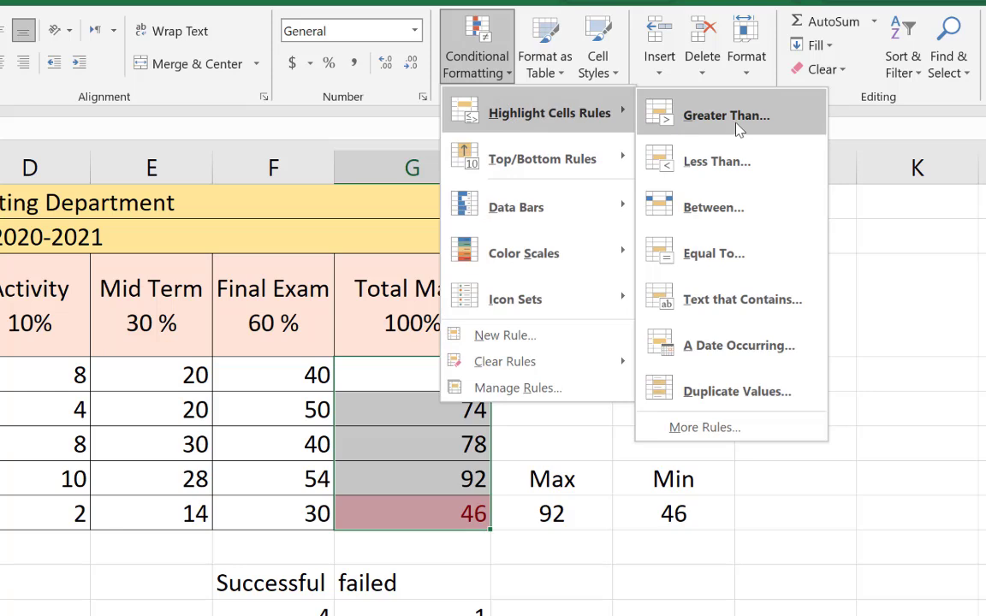
- Add a Greater Than 80 rule with Green Fill and Dark Green Text to the Total Mark values
{"action": "left_click", "coordinate": [741, 120]}
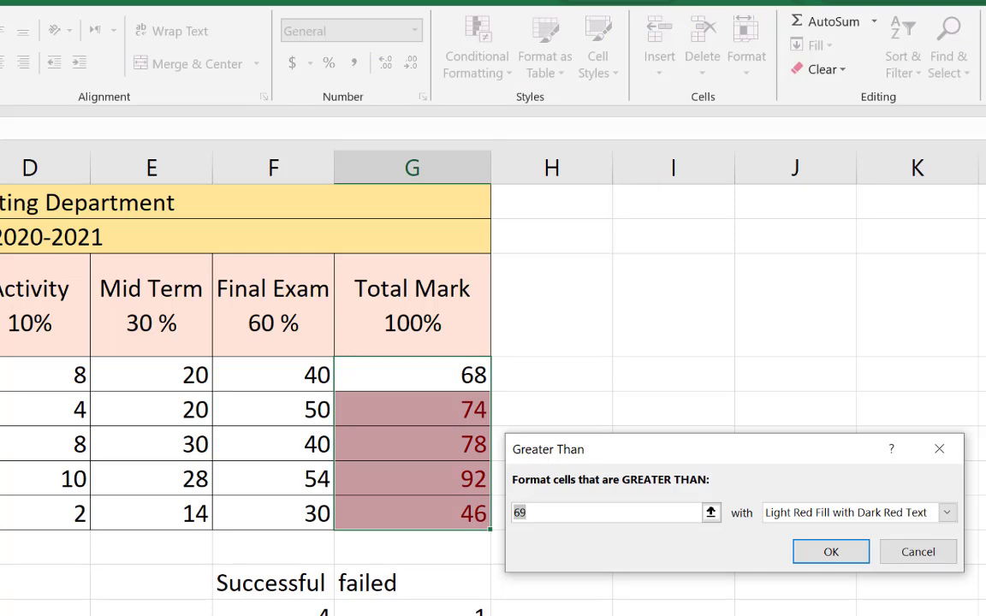
{"action": "type", "text": "8"}
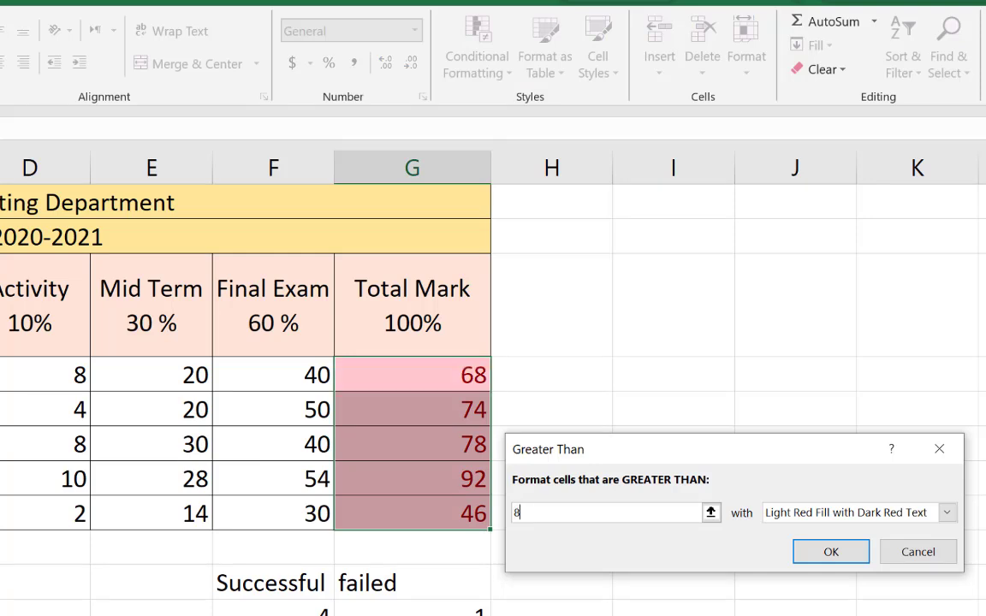
{"action": "type", "text": "0"}
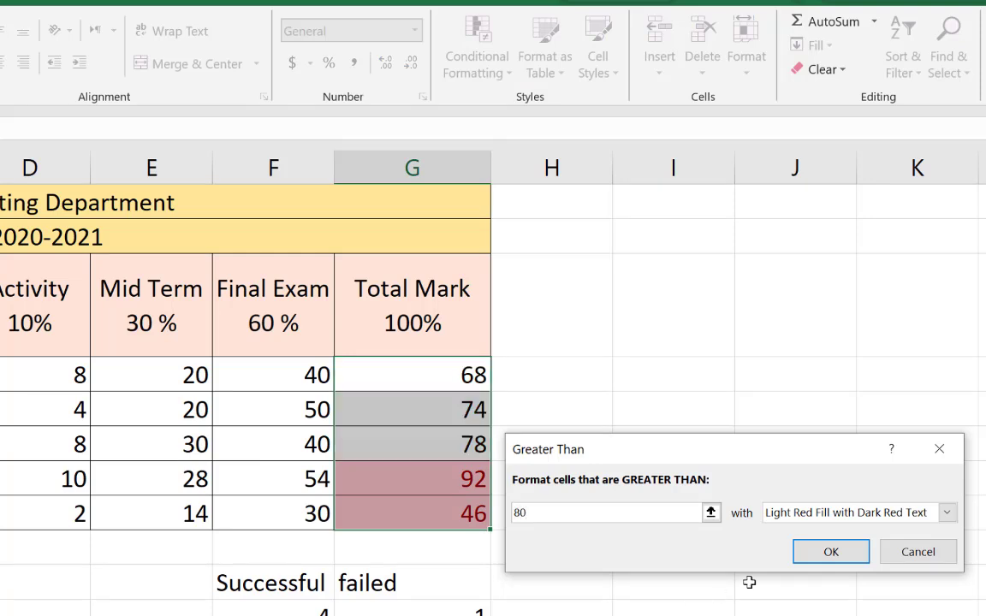
{"action": "left_click", "coordinate": [947, 514]}
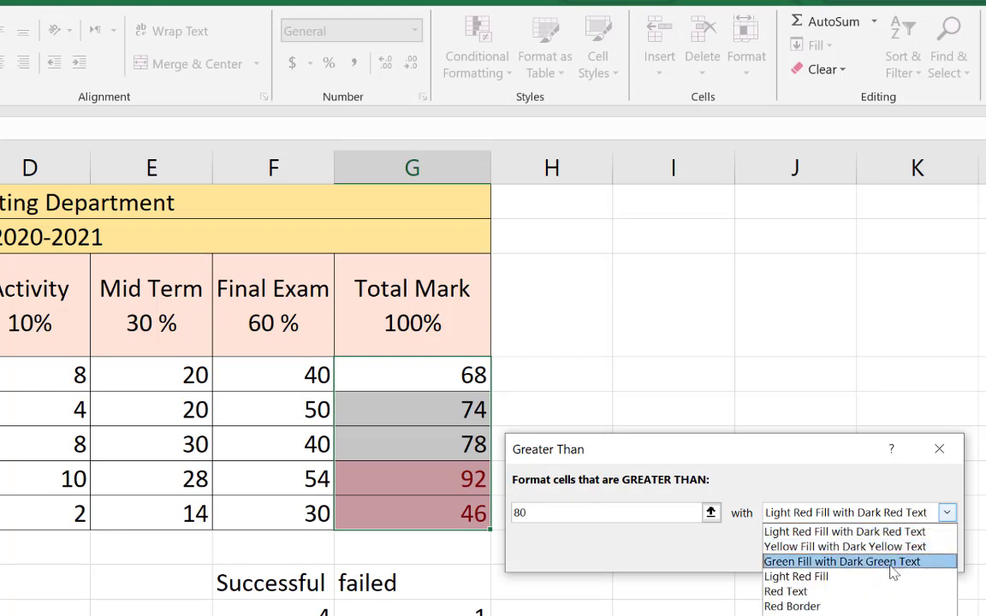
{"action": "left_click", "coordinate": [839, 562]}
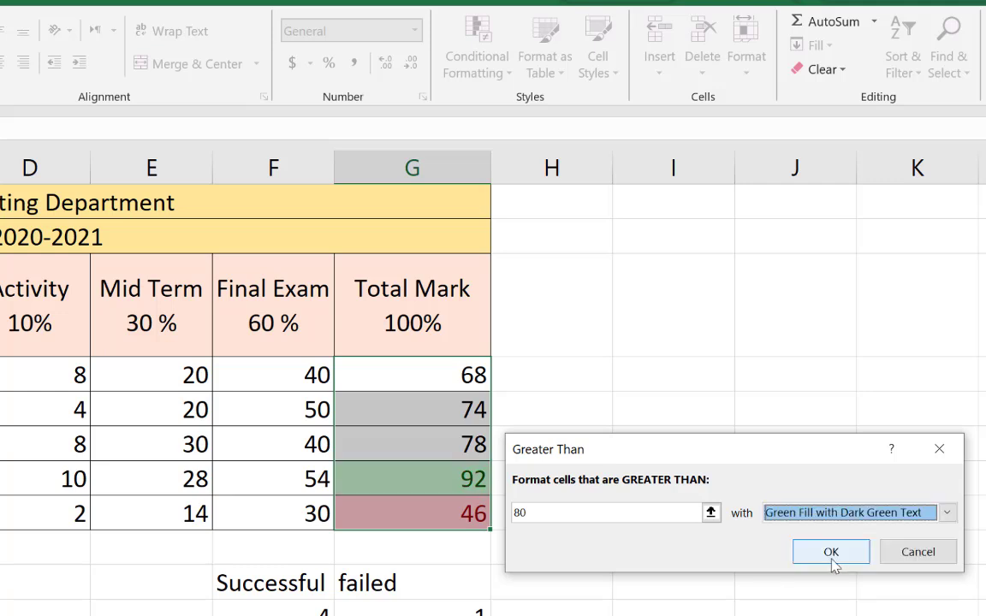
{"action": "left_click", "coordinate": [830, 554]}
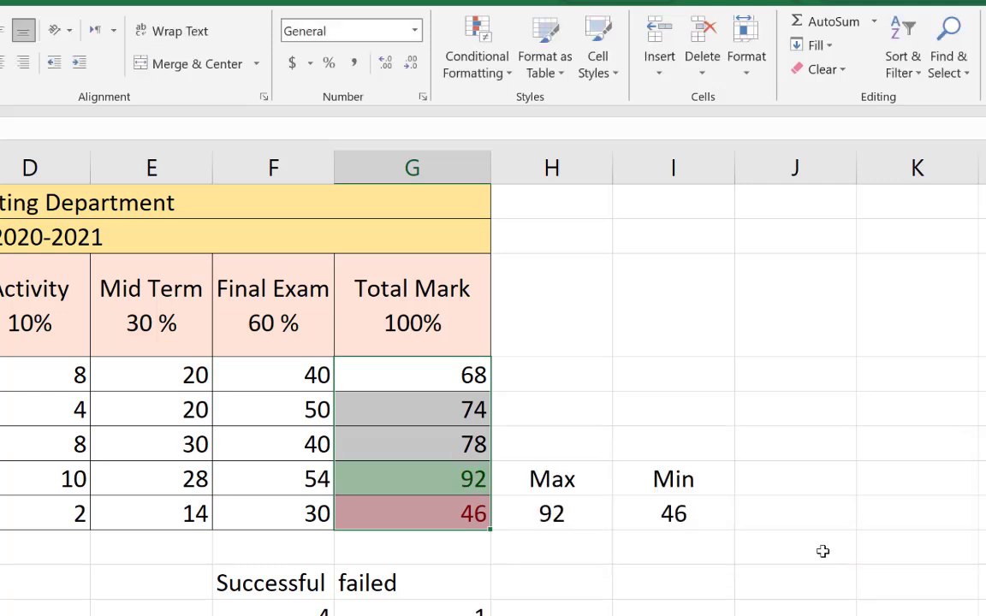
{"action": "left_click", "coordinate": [552, 612]}
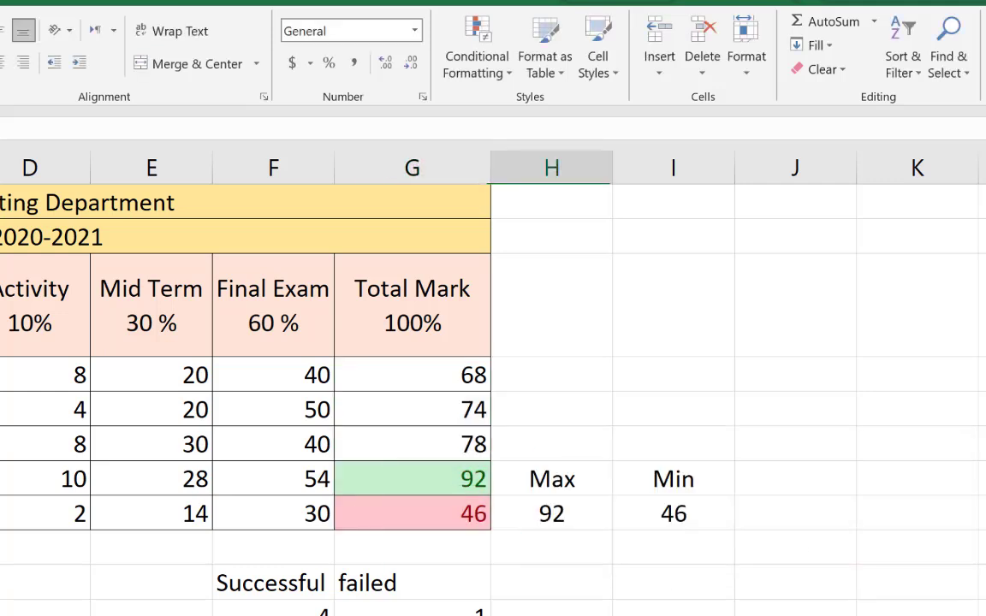
{"action": "left_click", "coordinate": [413, 479]}
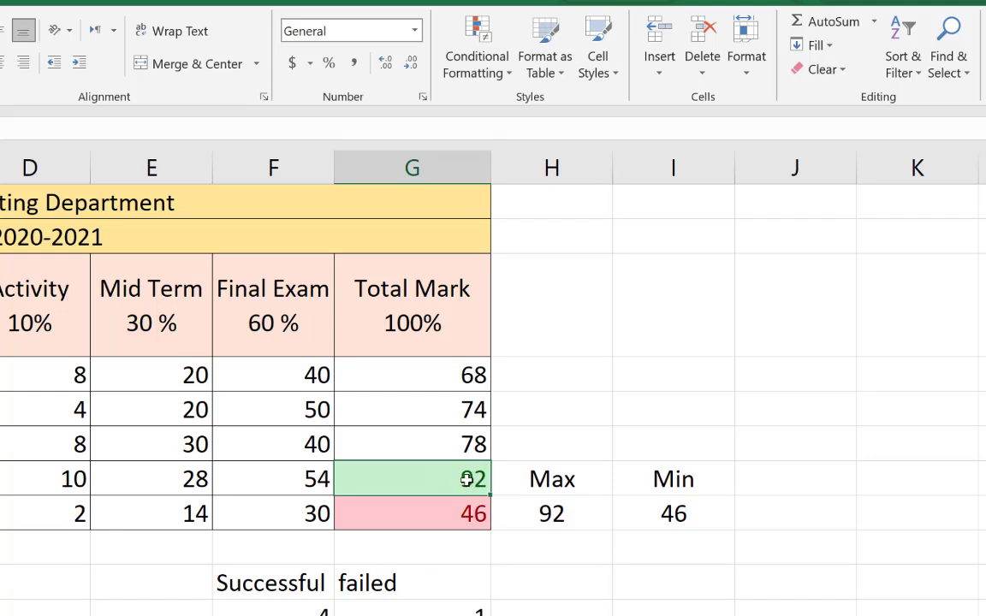
{"action": "left_click", "coordinate": [79, 444]}
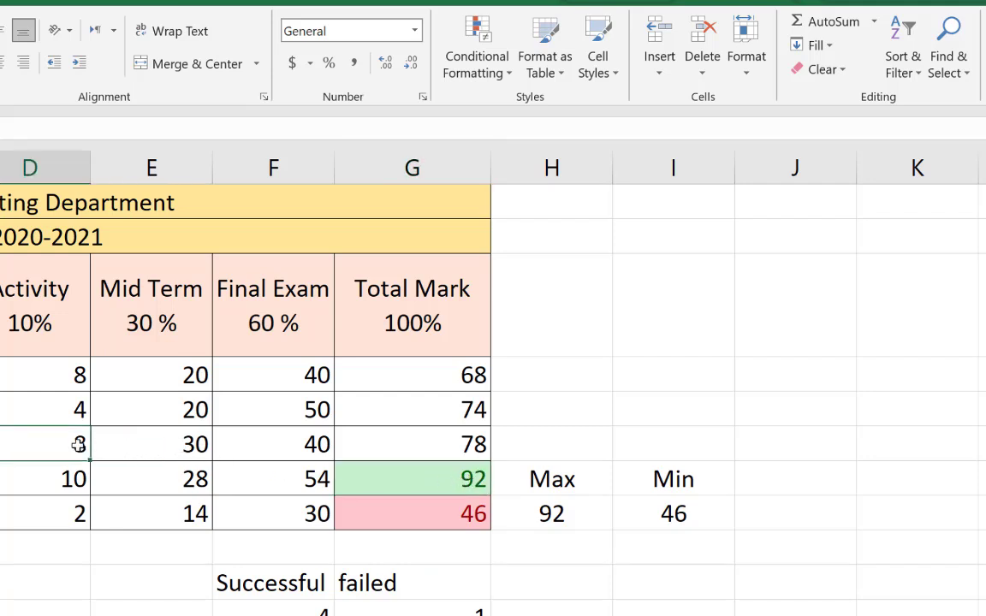
{"action": "type", "text": "2"}
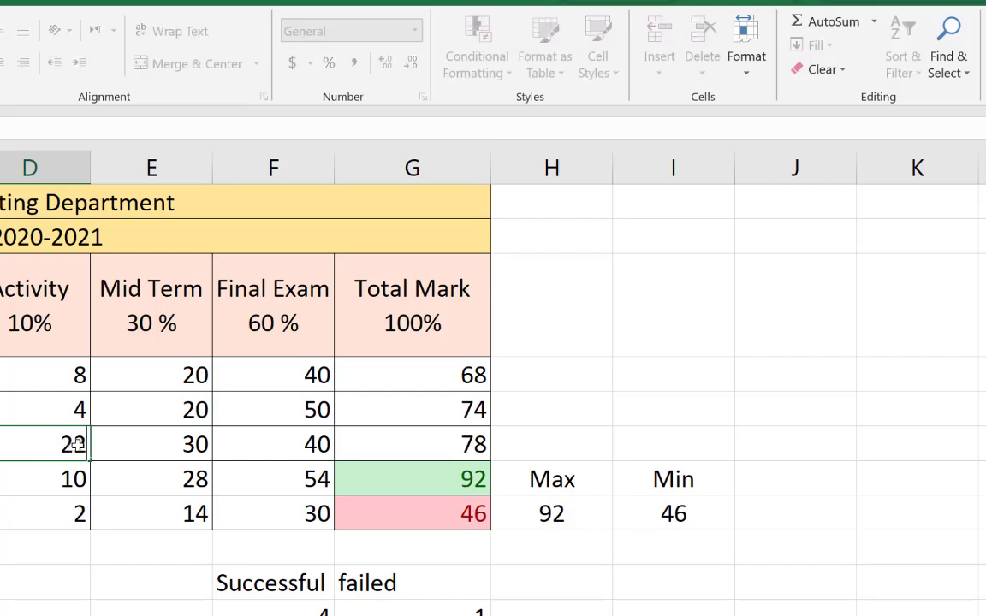
{"action": "key", "text": "Return"}
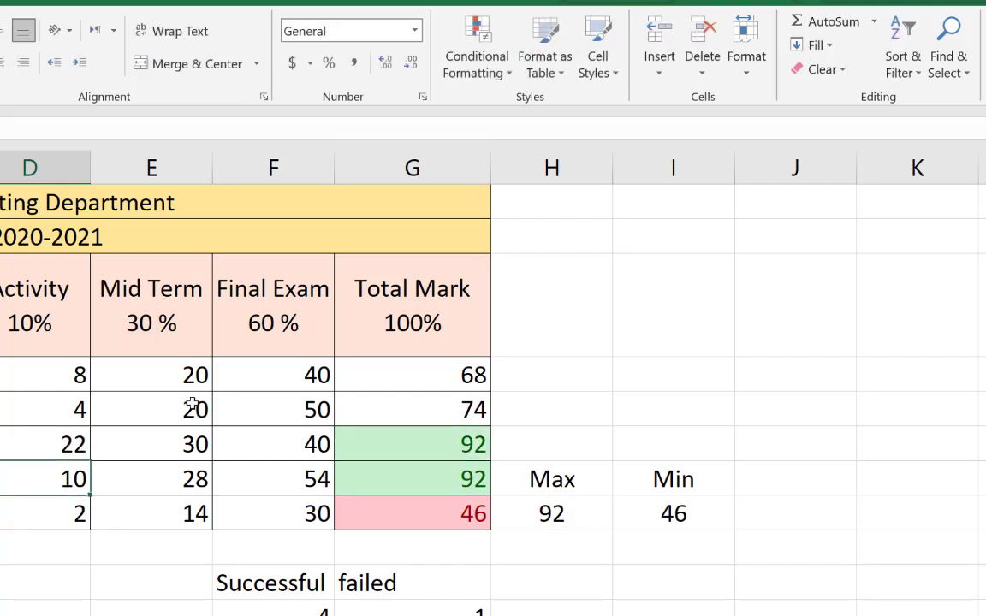
{"action": "left_click", "coordinate": [293, 449]}
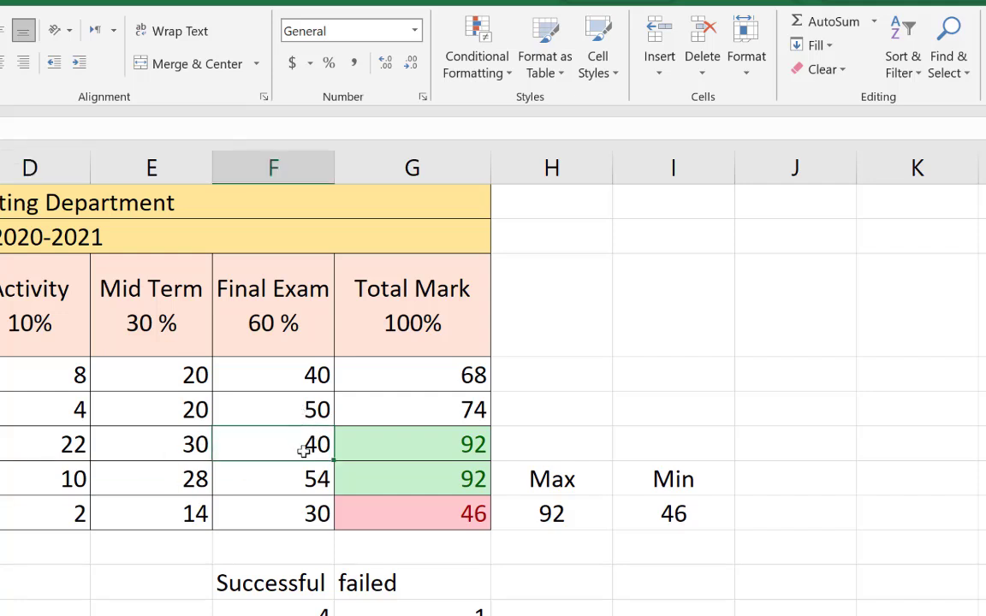
{"action": "left_click", "coordinate": [278, 477]}
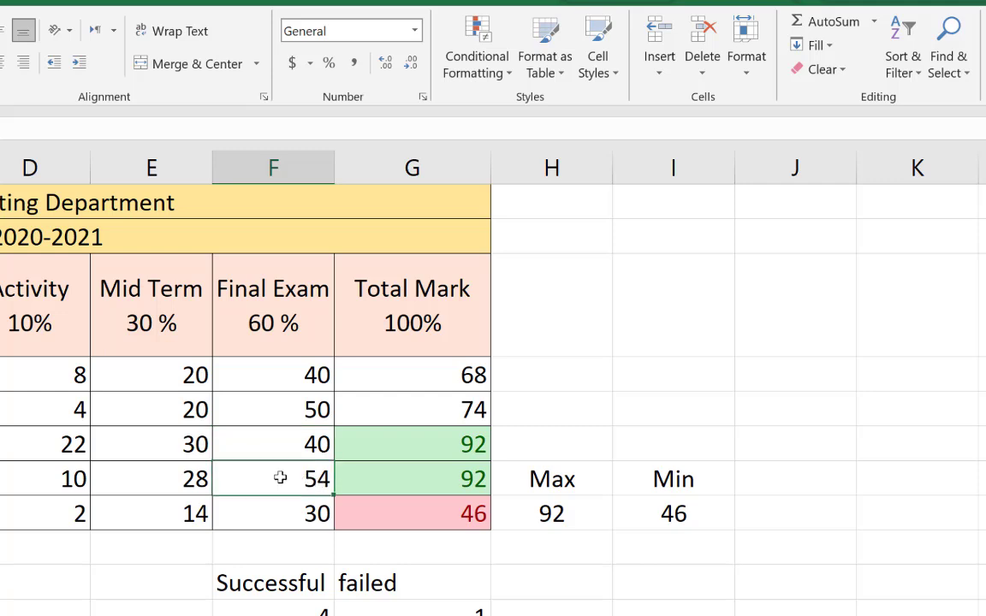
{"action": "type", "text": "4"}
{"action": "key", "text": "Return"}
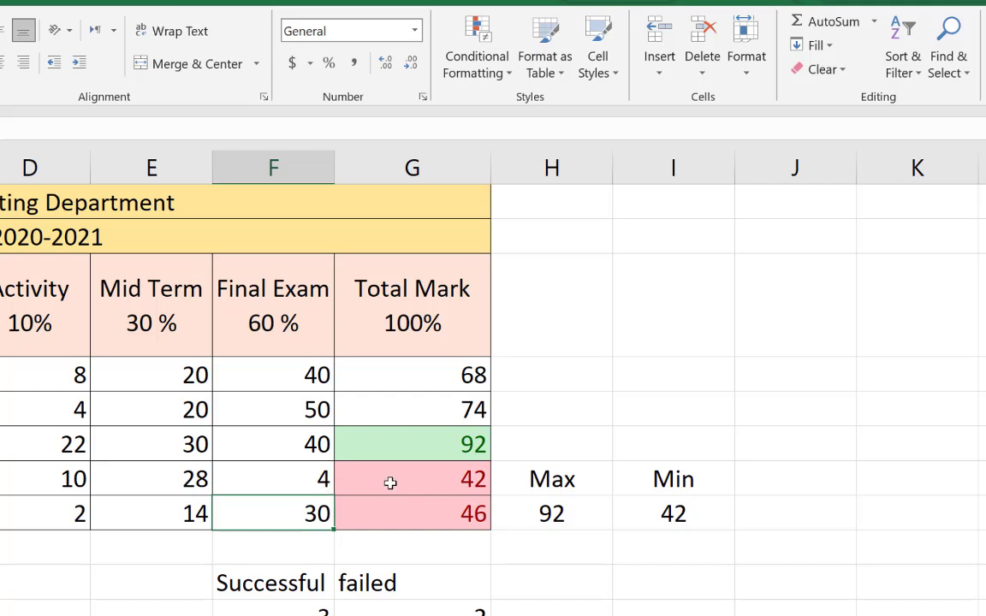
{"action": "left_click", "coordinate": [436, 442]}
{"action": "left_click", "coordinate": [421, 488]}
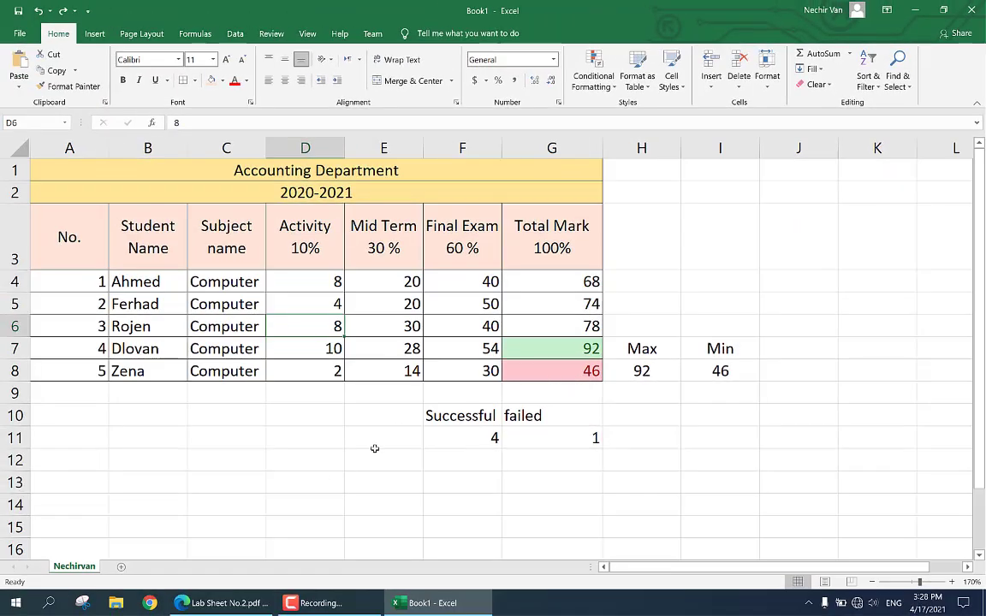
{"action": "left_click", "coordinate": [225, 603]}
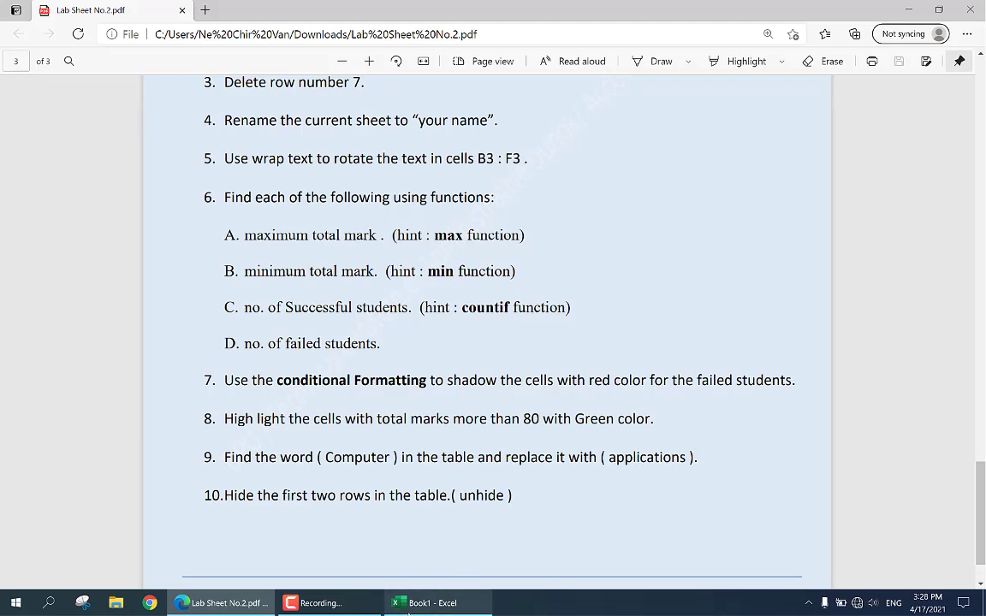
{"action": "left_click", "coordinate": [428, 603]}
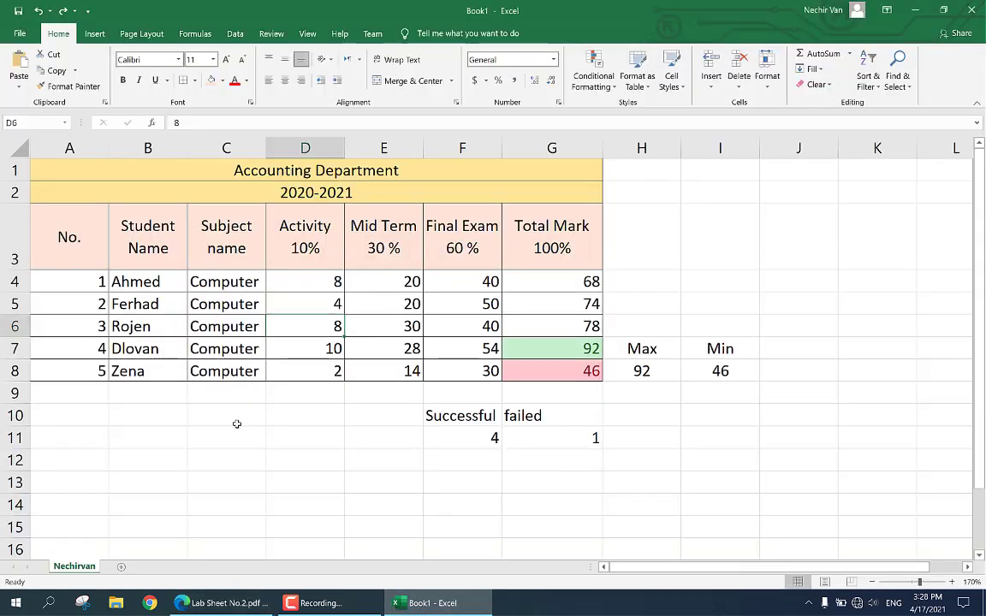
{"action": "left_click", "coordinate": [236, 430]}
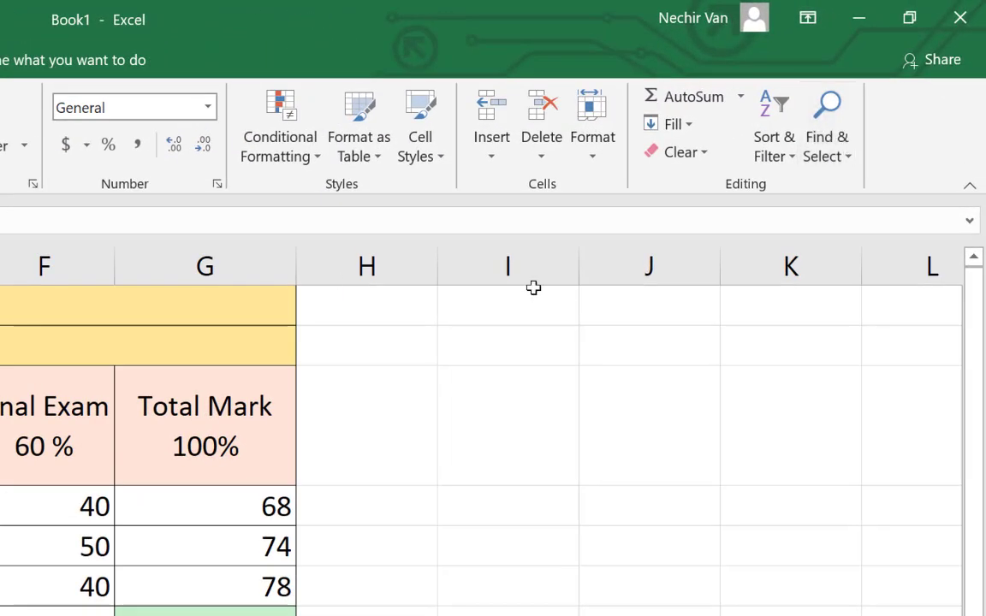
- Search the table for 'computer' in the Find and Replace window
{"action": "left_click", "coordinate": [835, 149]}
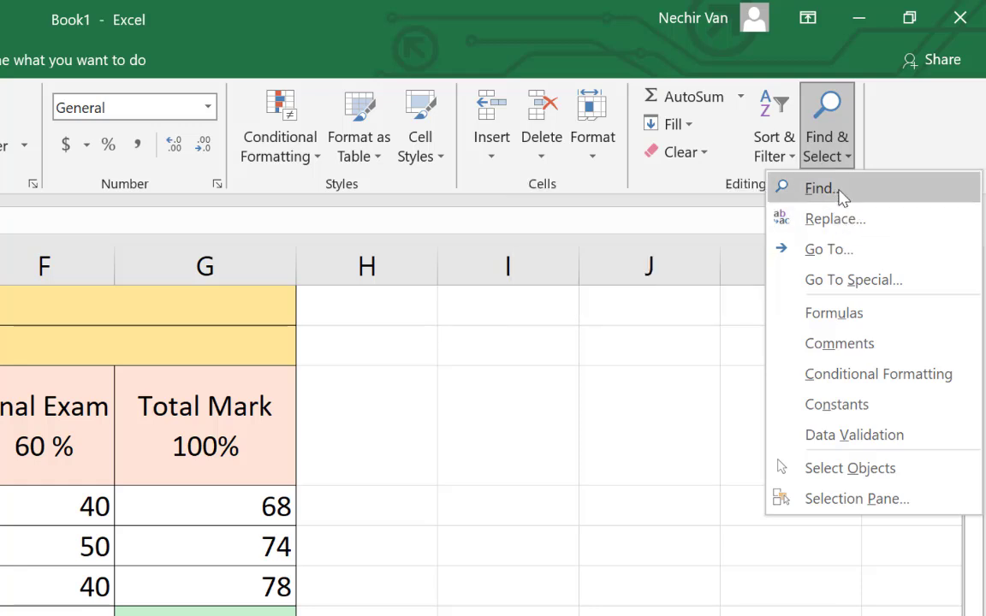
{"action": "left_click", "coordinate": [820, 189]}
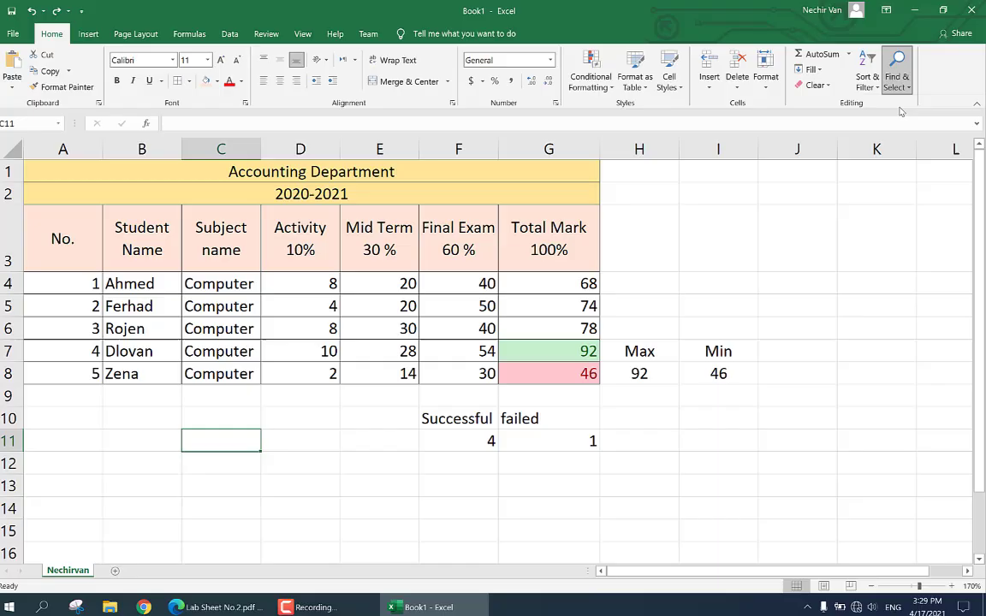
{"action": "left_click_drag", "start_coordinate": [796, 342], "coordinate": [466, 390]}
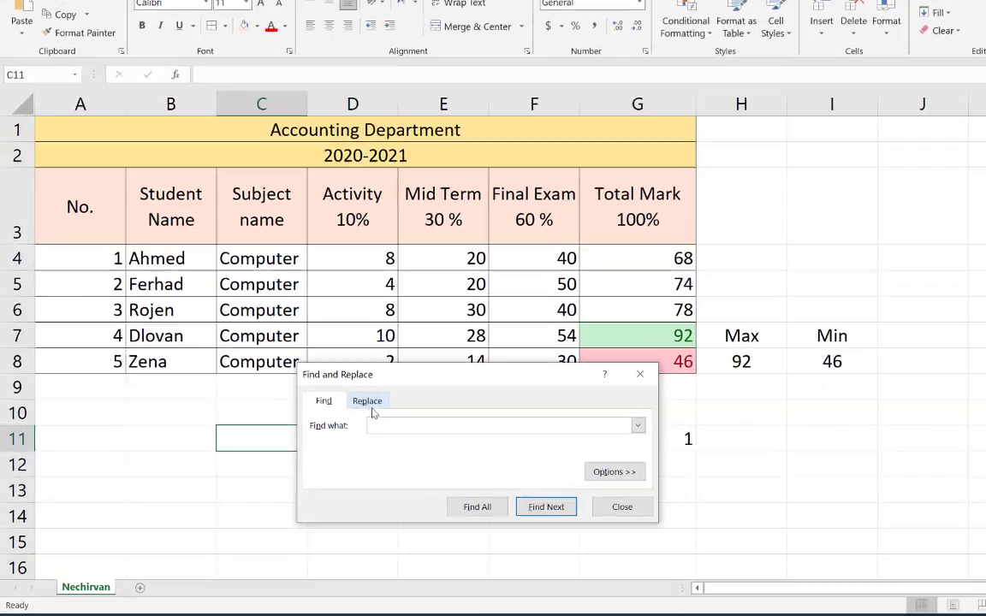
{"action": "type", "text": "compu"}
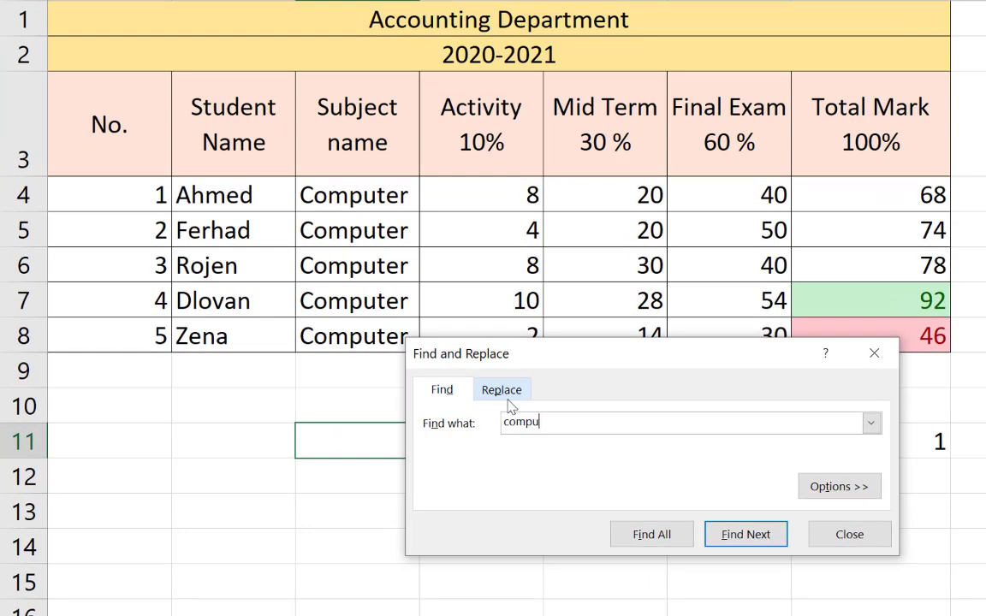
{"action": "type", "text": "ter"}
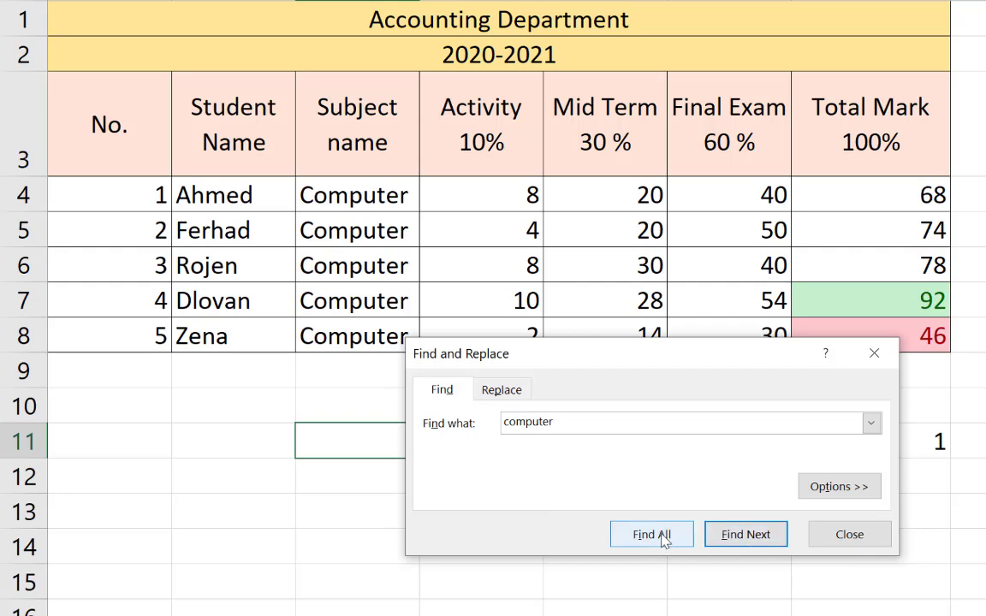
{"action": "left_click", "coordinate": [752, 537]}
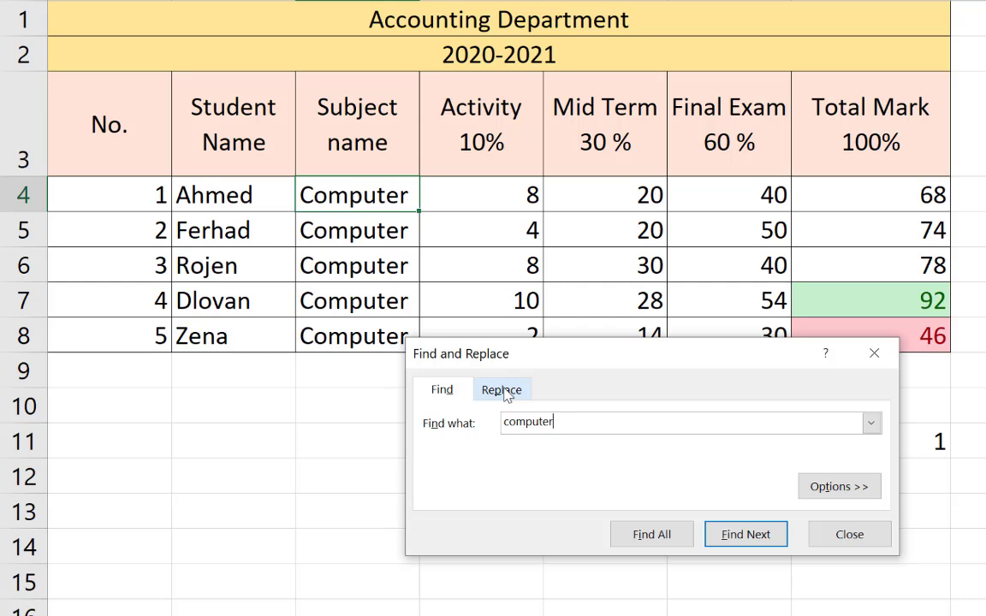
- Replace all Computer entries with 'Applications' and confirm the 5 replacements
{"action": "left_click", "coordinate": [503, 391]}
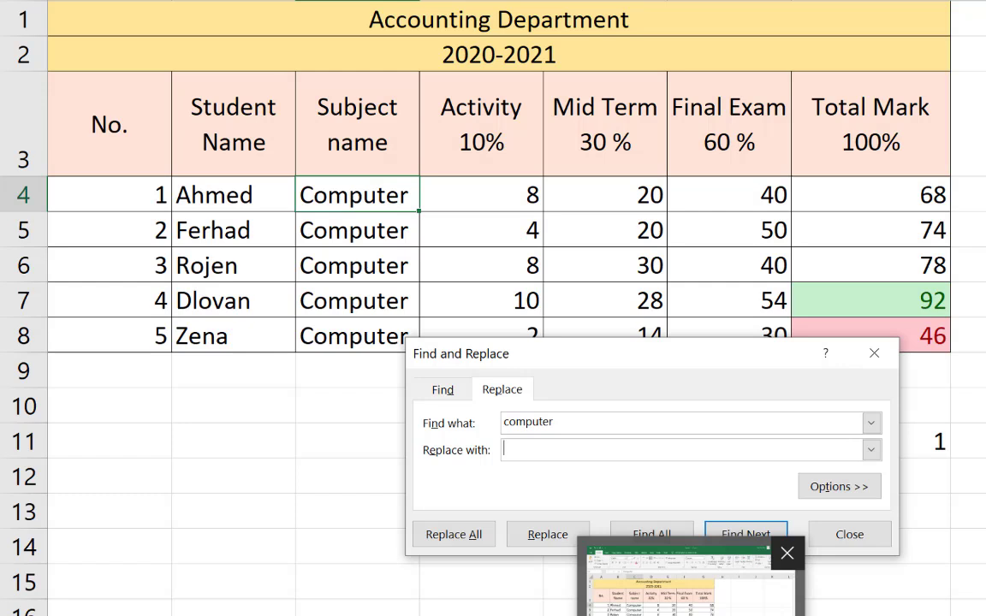
{"action": "type", "text": "App"}
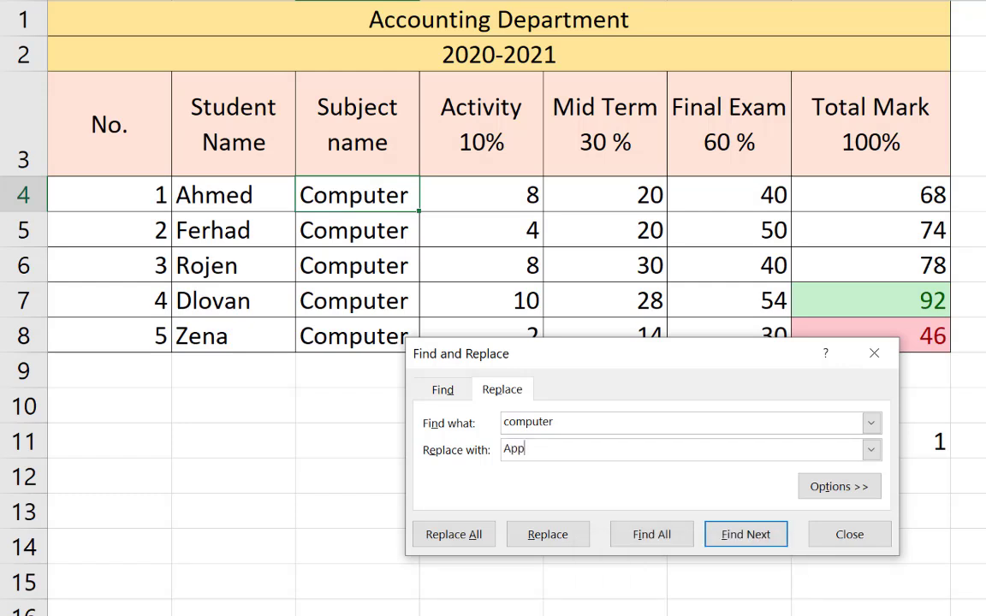
{"action": "type", "text": "licatio"}
{"action": "type", "text": "ns"}
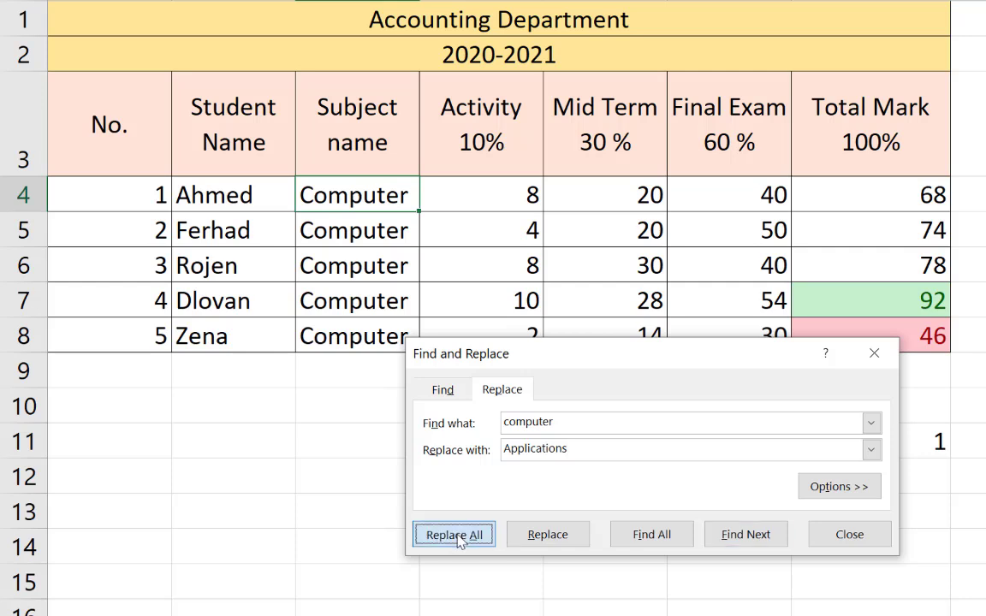
{"action": "left_click", "coordinate": [458, 536]}
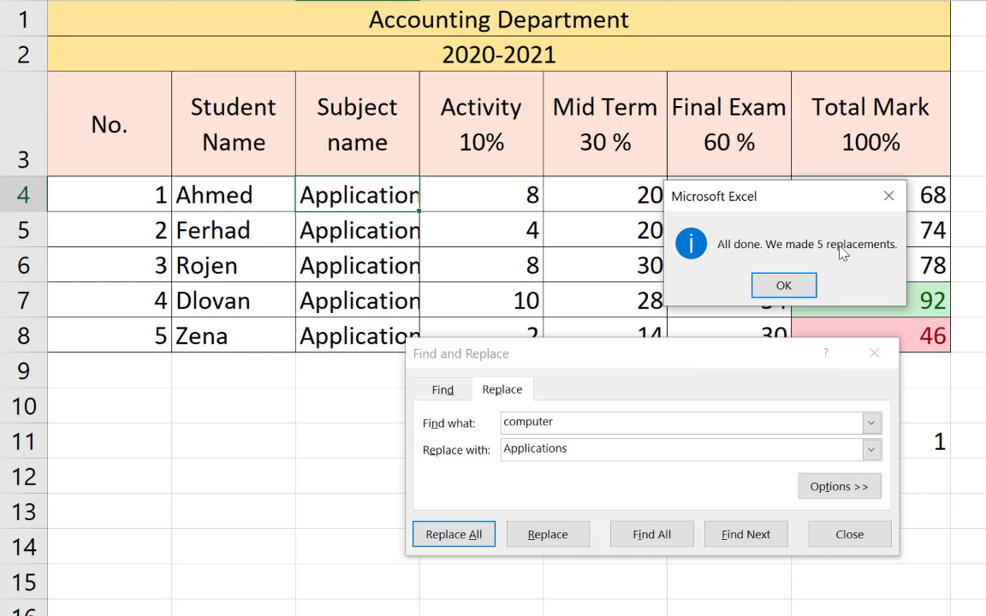
{"action": "left_click", "coordinate": [775, 286]}
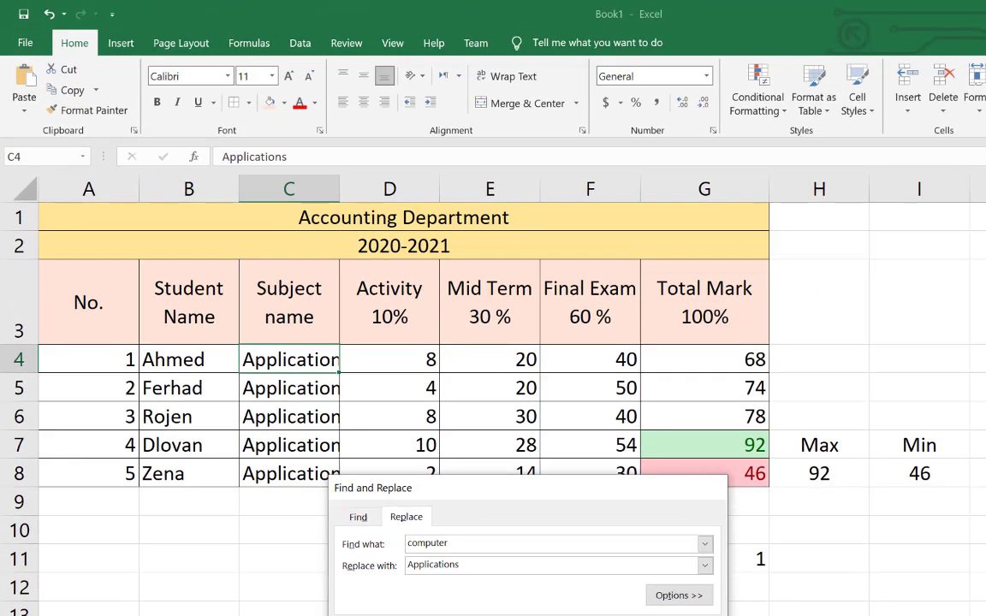
- Close Find and Replace and autofit column C to the Applications entries
{"action": "left_click", "coordinate": [680, 615]}
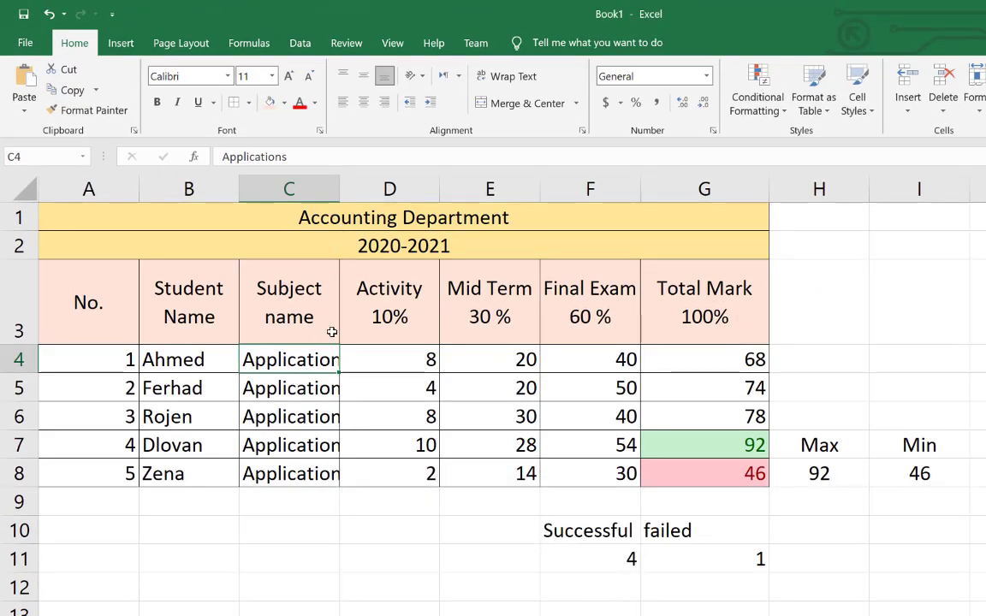
{"action": "double_click", "coordinate": [340, 188]}
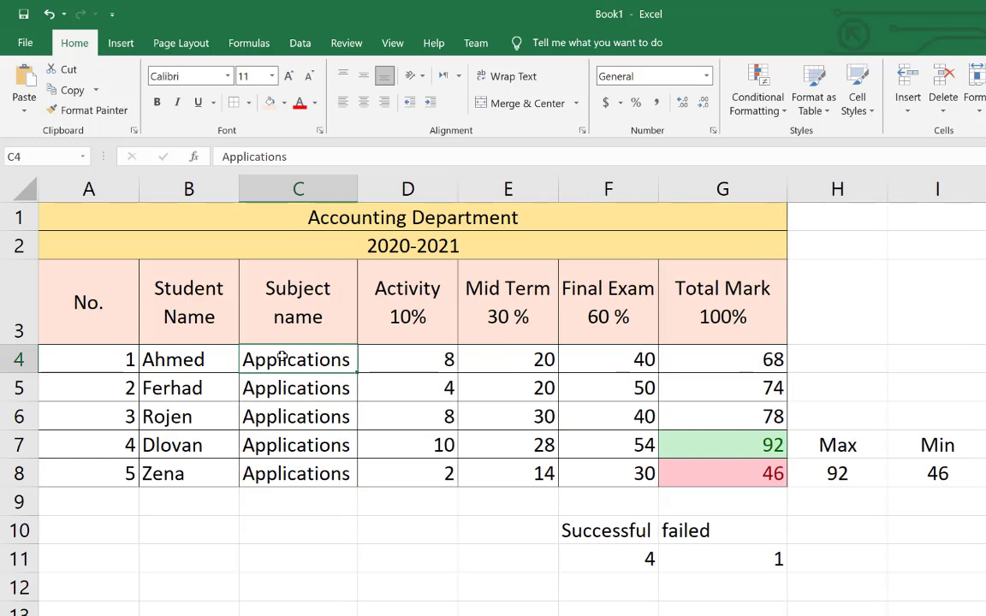
{"action": "left_click", "coordinate": [280, 387]}
{"action": "left_click", "coordinate": [281, 414]}
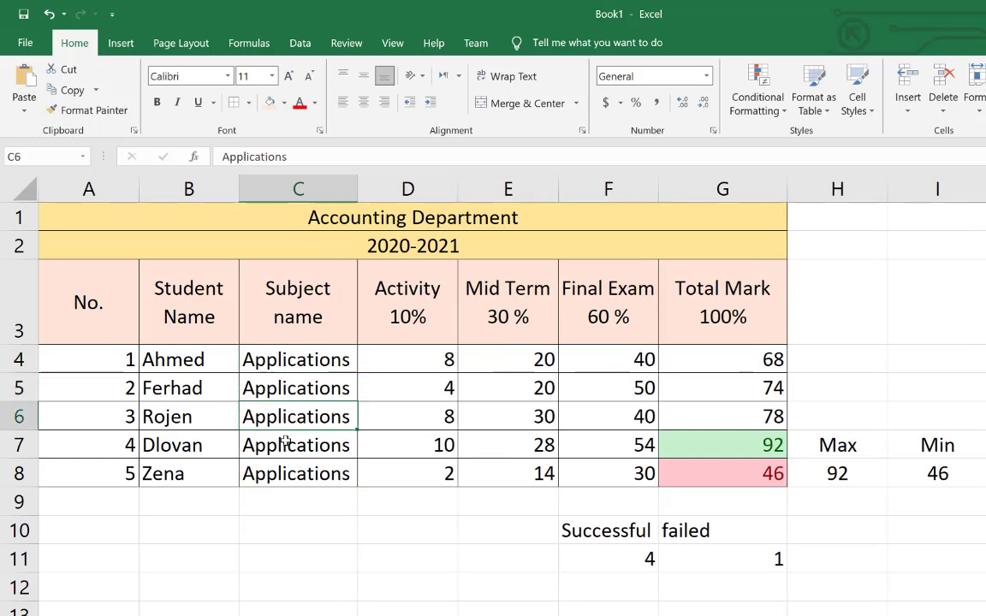
{"action": "left_click", "coordinate": [286, 442]}
{"action": "left_click", "coordinate": [286, 469]}
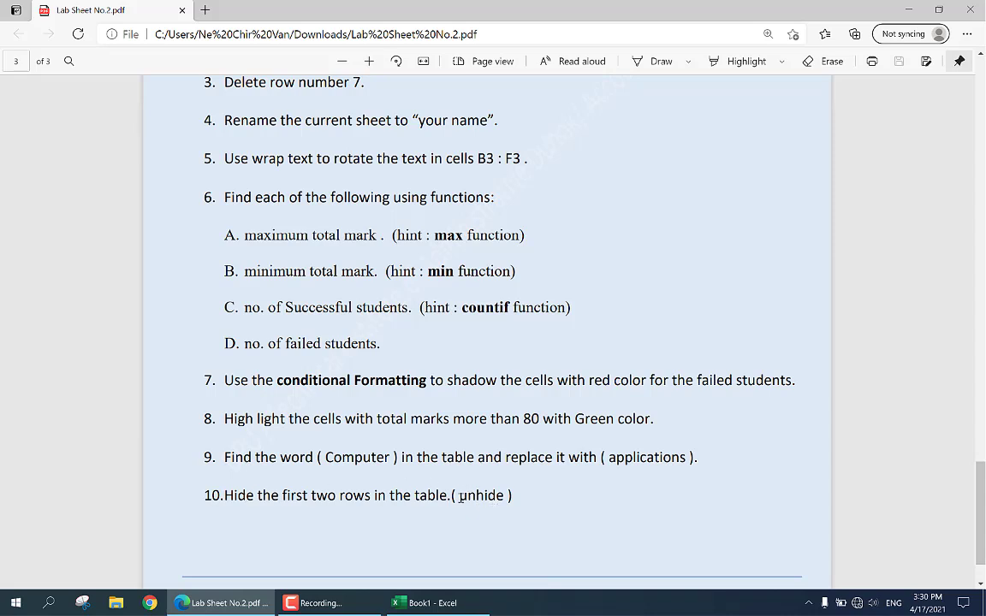
- Read the 'unhide' task in the lab sheet PDF, then return to Book1
{"action": "double_click", "coordinate": [475, 497]}
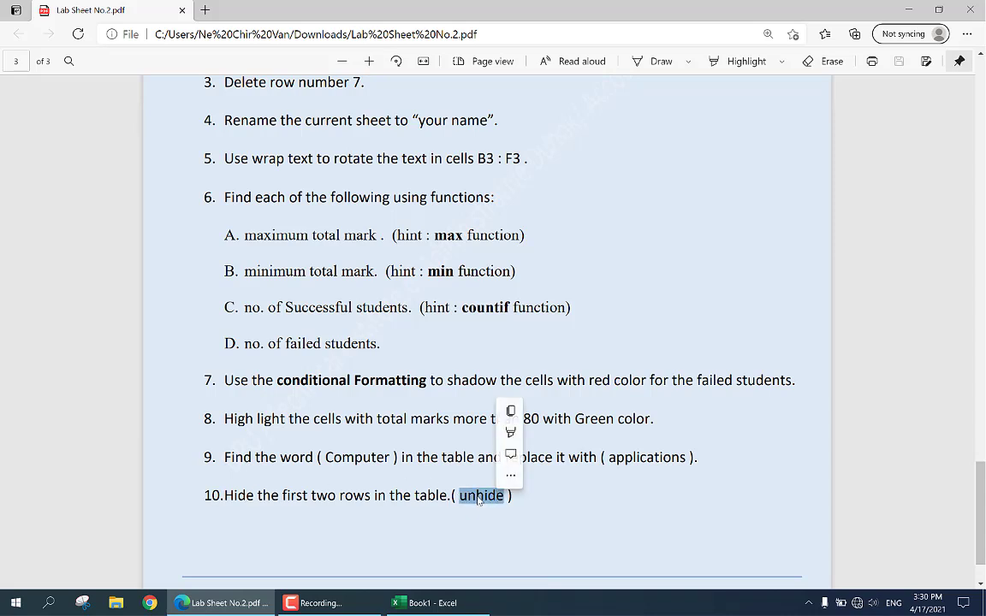
{"action": "left_click", "coordinate": [478, 497]}
{"action": "left_click", "coordinate": [425, 603]}
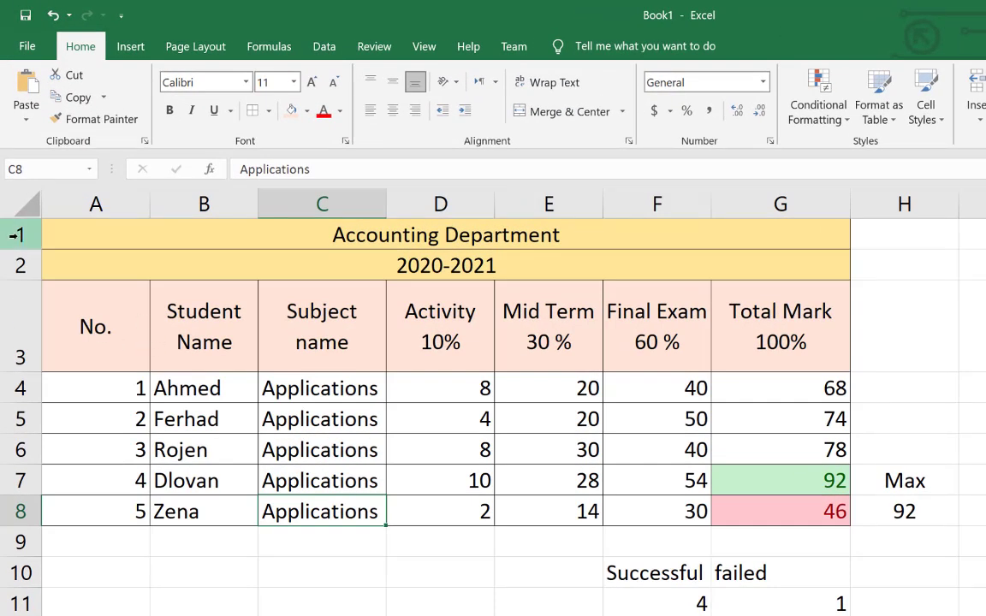
- Hide rows 1 and 2 of the sheet
{"action": "left_click_drag", "start_coordinate": [16, 234], "coordinate": [20, 265]}
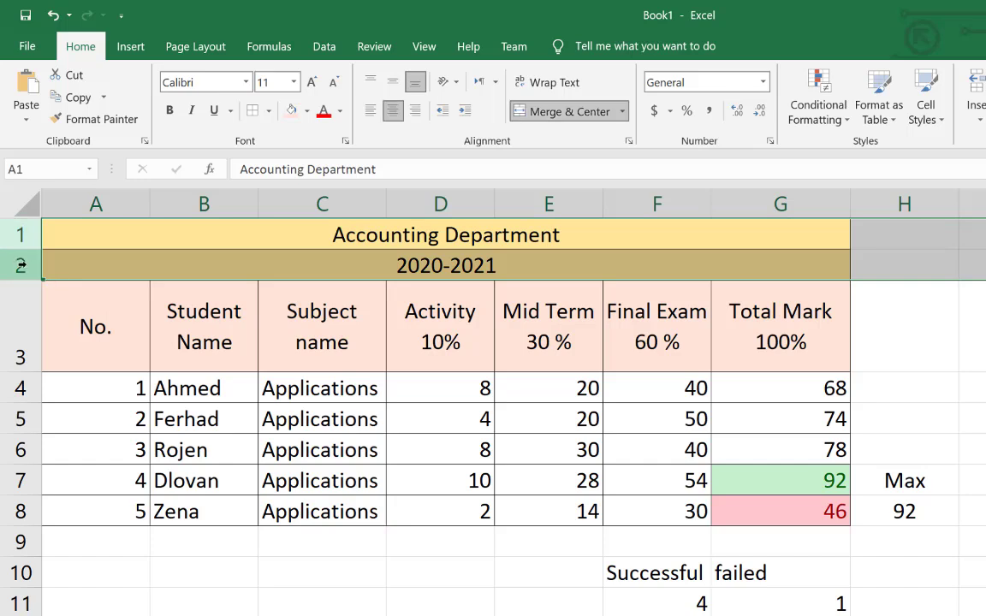
{"action": "right_click", "coordinate": [21, 266]}
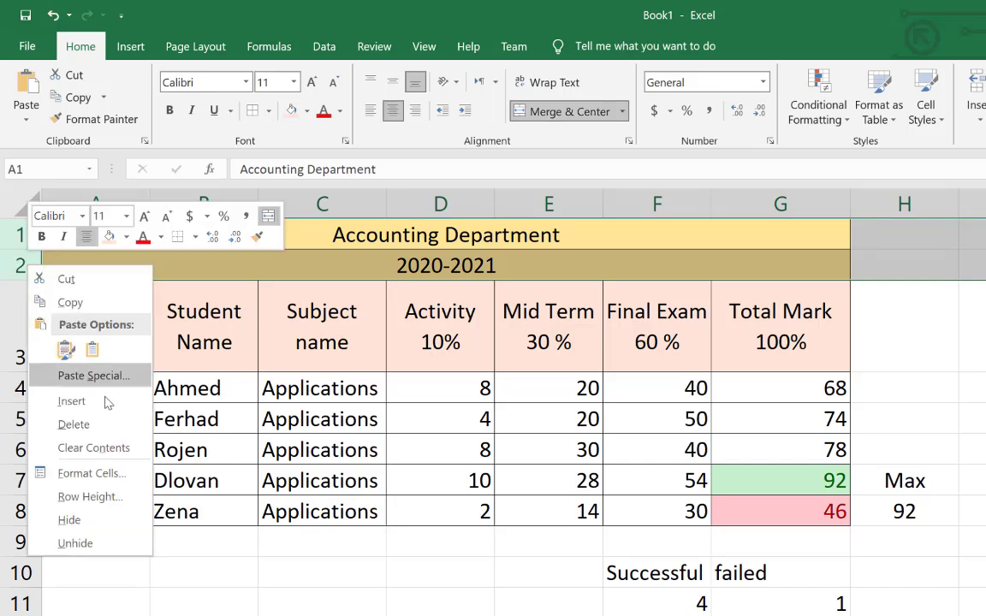
{"action": "left_click", "coordinate": [99, 521]}
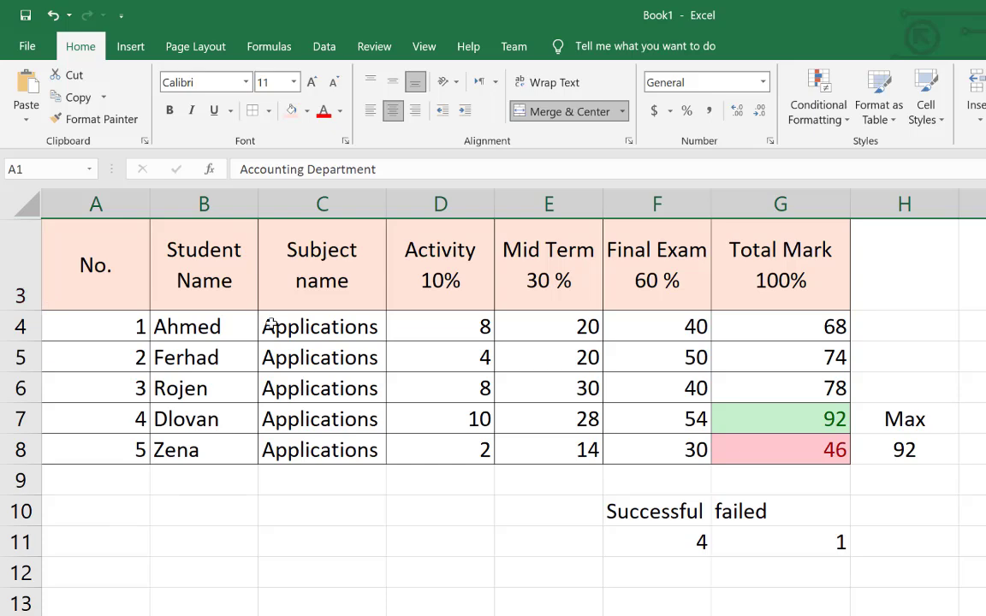
{"action": "scroll", "coordinate": [270, 324], "scroll_direction": "down", "scroll_amount": 3}
{"action": "scroll", "coordinate": [267, 323], "scroll_direction": "up", "scroll_amount": 3}
- Unhide rows 1–2 from a whole-sheet selection, then return to the lab sheet PDF
{"action": "left_click", "coordinate": [33, 207]}
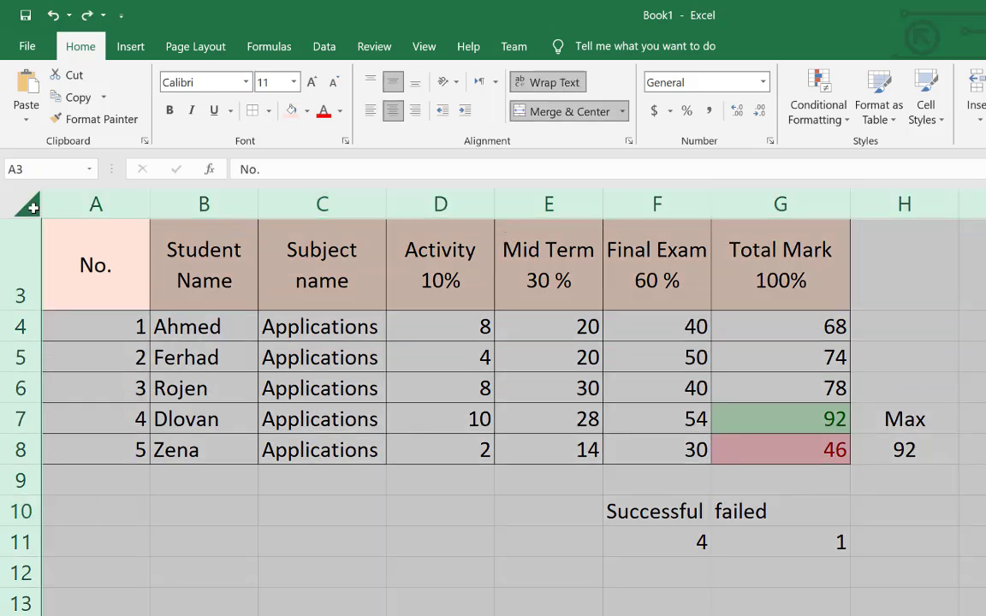
{"action": "right_click", "coordinate": [19, 265]}
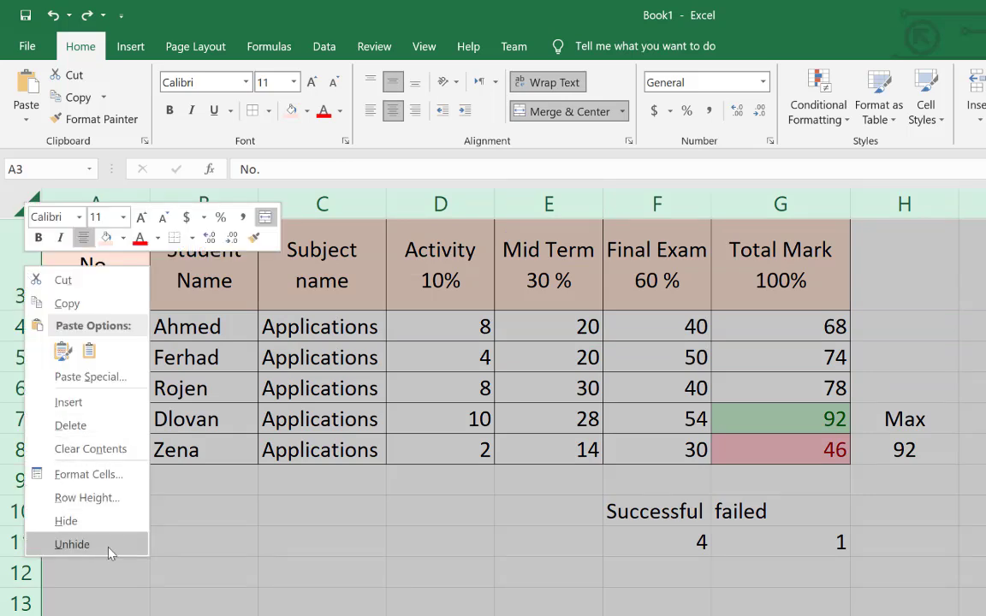
{"action": "left_click", "coordinate": [80, 546]}
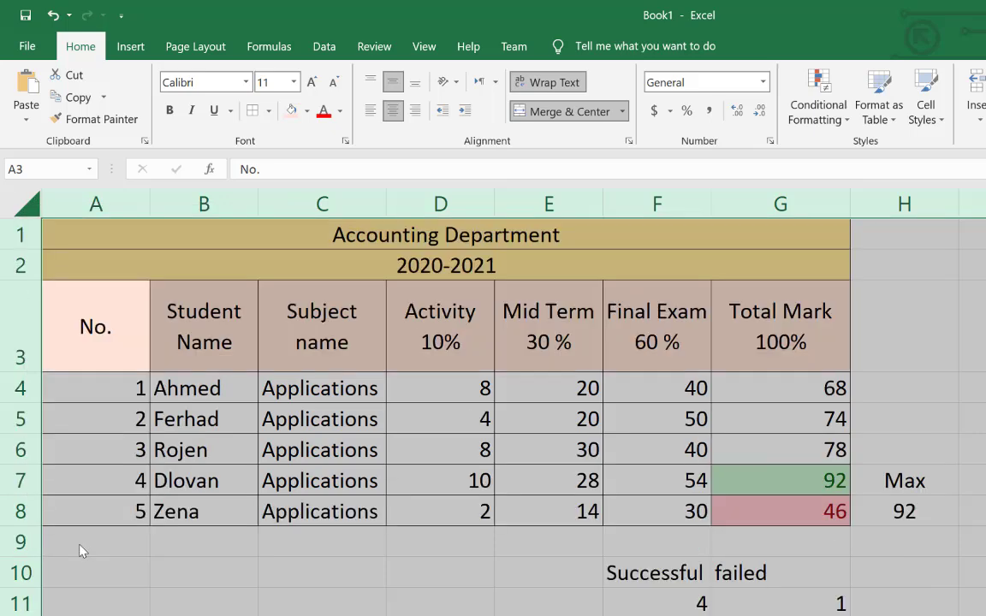
{"action": "left_click", "coordinate": [133, 260]}
{"action": "left_click", "coordinate": [177, 233]}
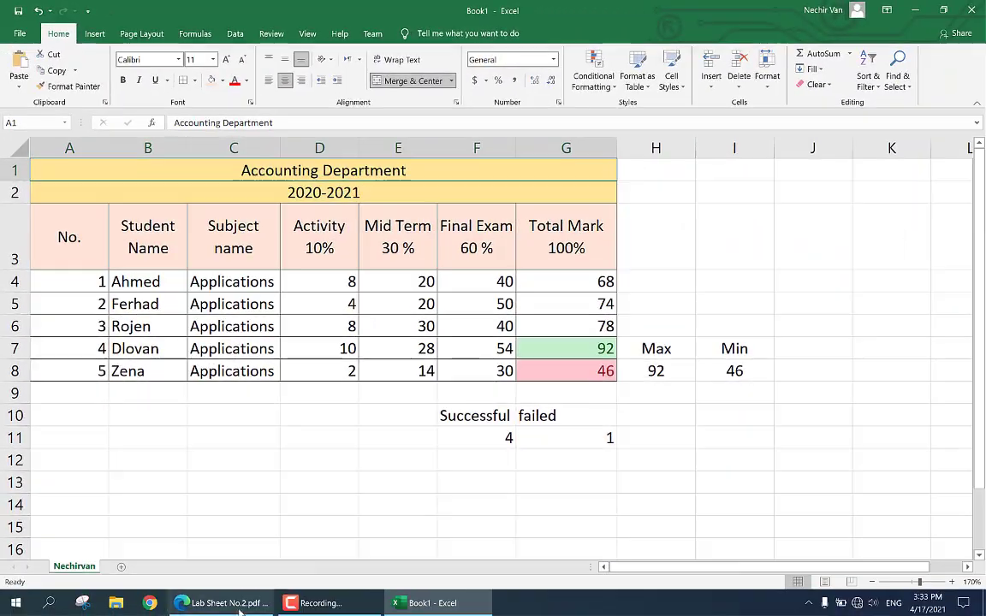
{"action": "left_click", "coordinate": [229, 607]}
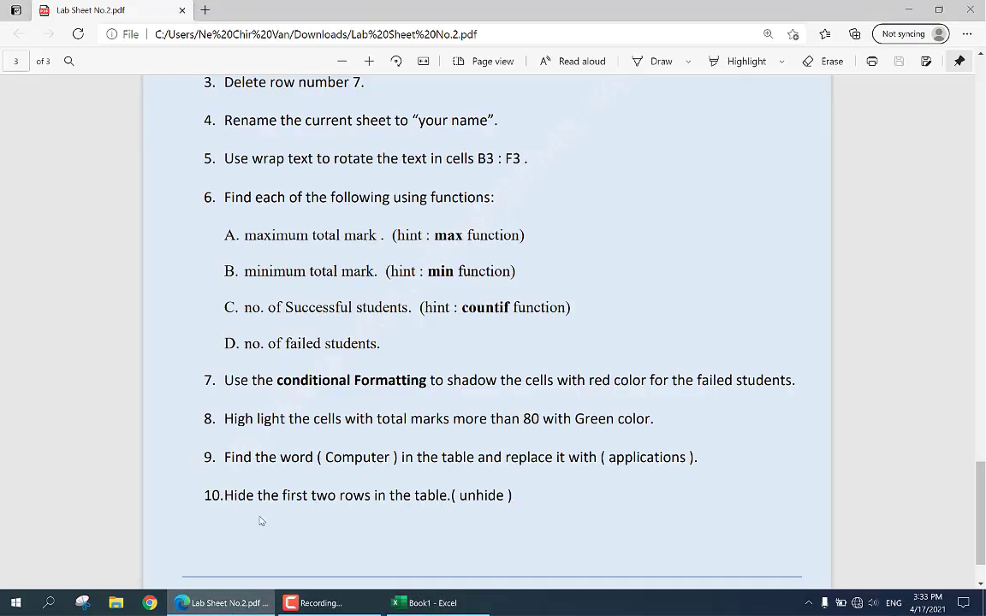
{"action": "scroll", "coordinate": [350, 484], "scroll_direction": "down", "scroll_amount": 1}
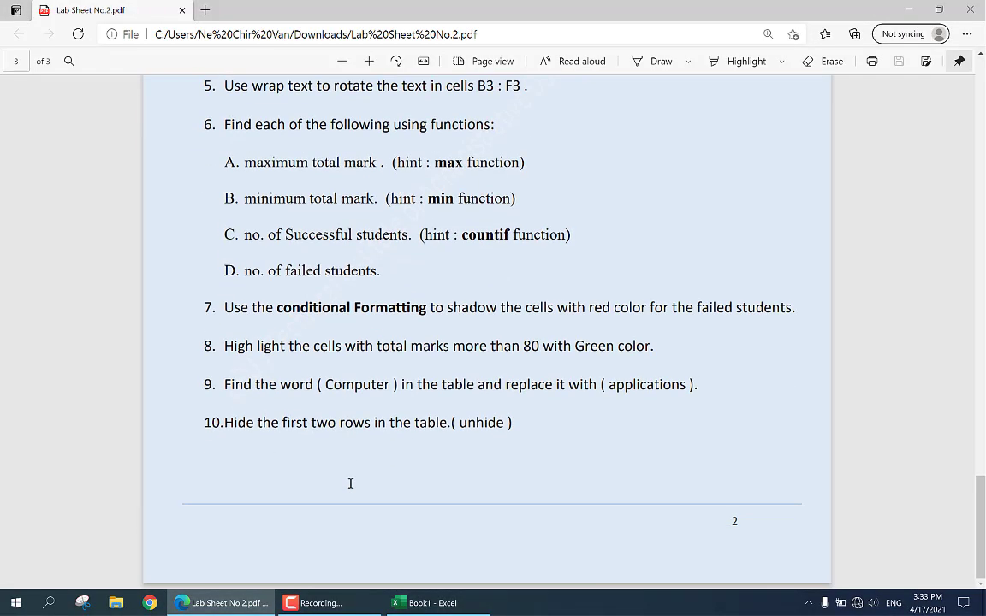